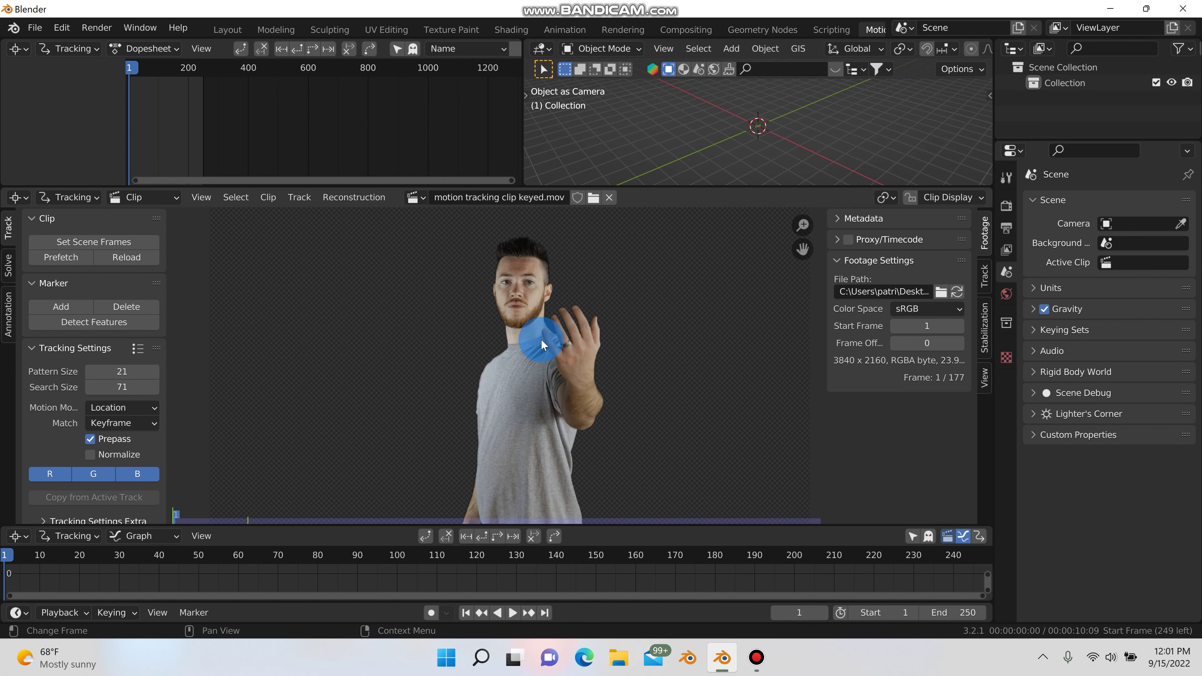
Set the scene's colour management view transform to Standard in the render properties
click(1007, 206)
scroll(1068, 428, down, 5)
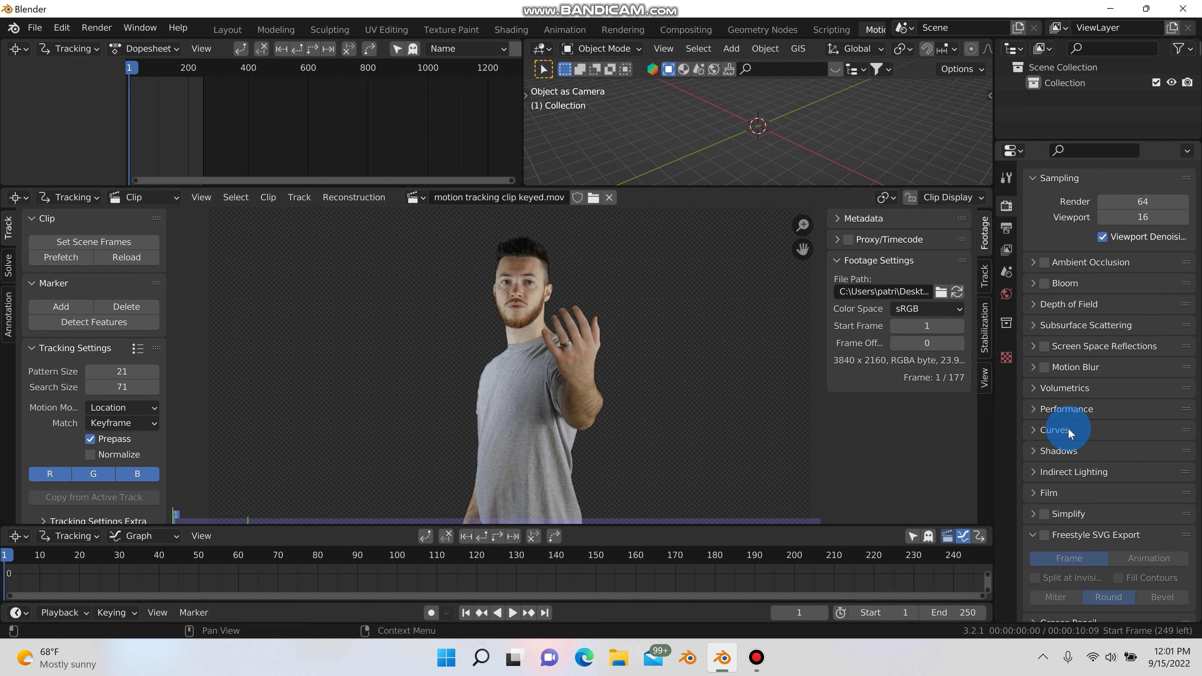
click(1032, 612)
scroll(1103, 549, down, 5)
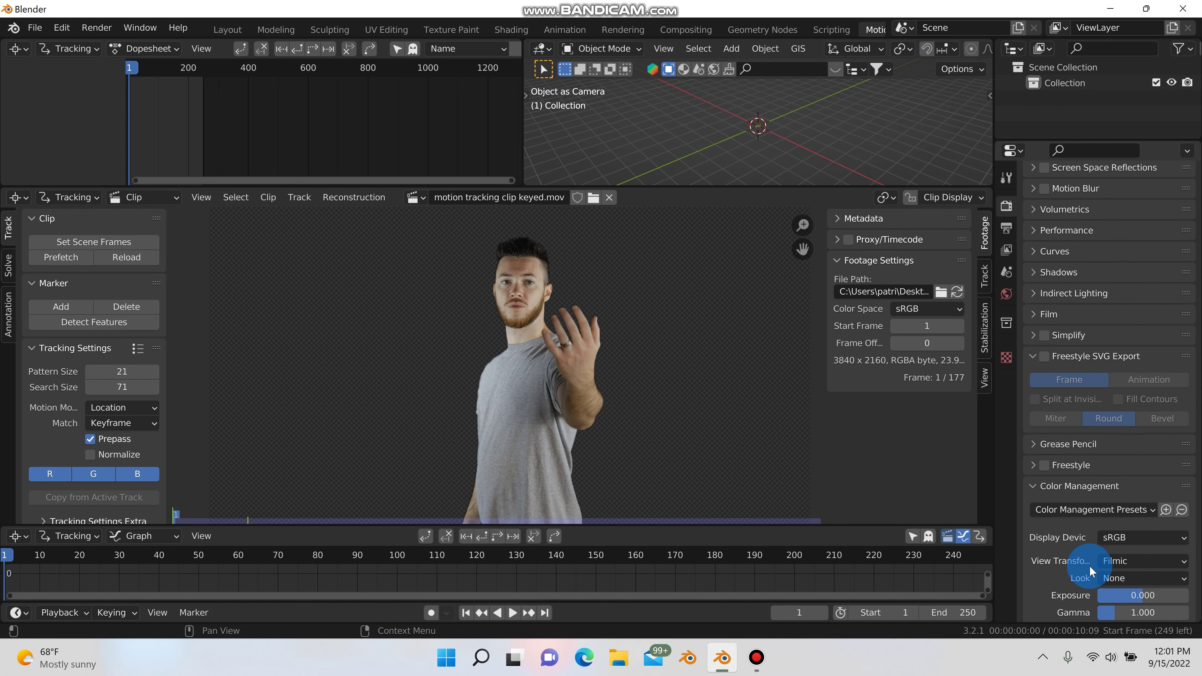
click(1121, 517)
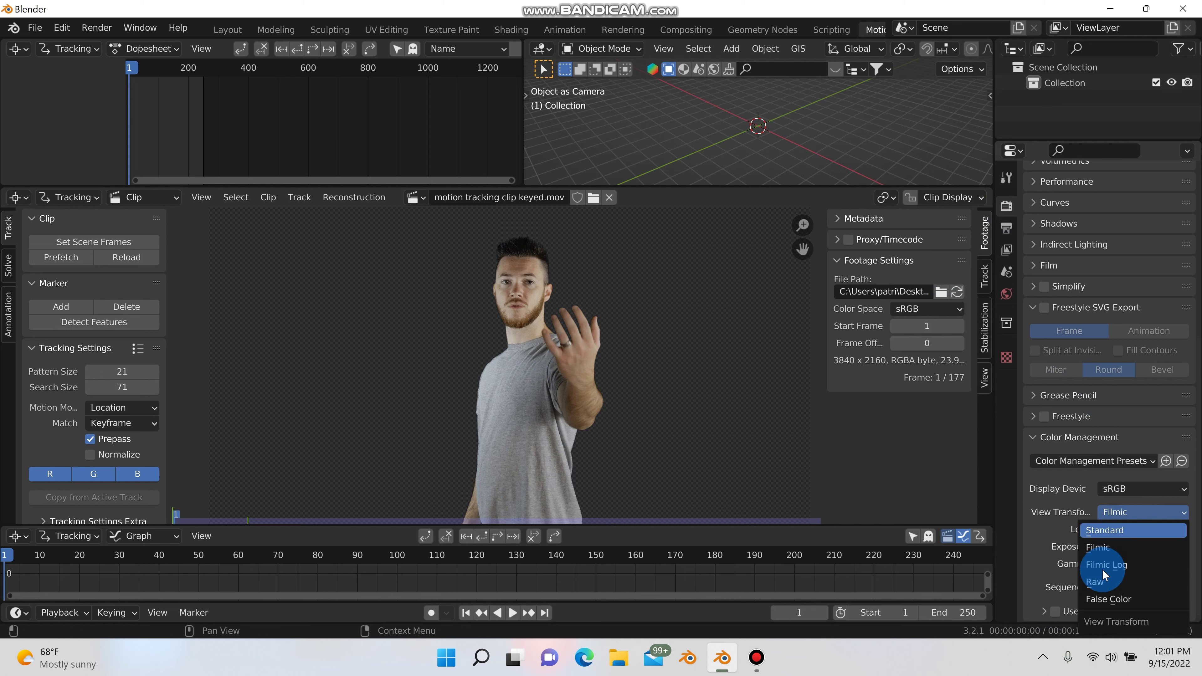
click(1115, 530)
click(459, 312)
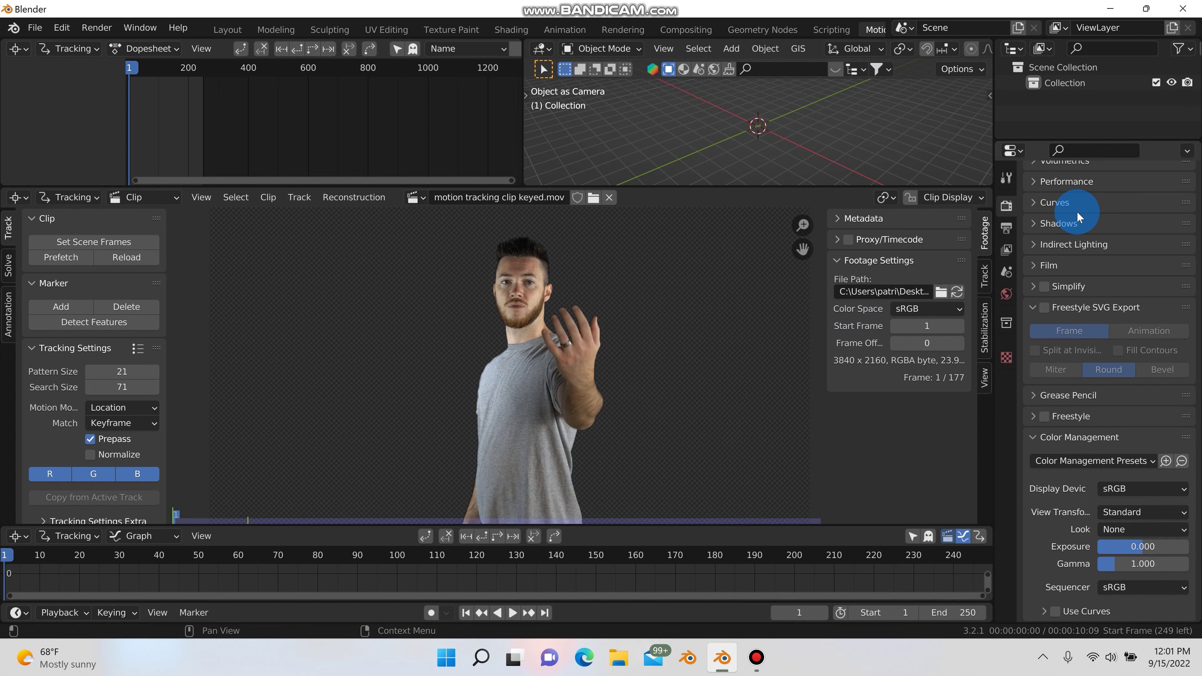
Set the output resolution to 3840 × 2160 px and the frame rate to 23.98 fps
scroll(1049, 206, up, 10)
scroll(1049, 206, up, 5)
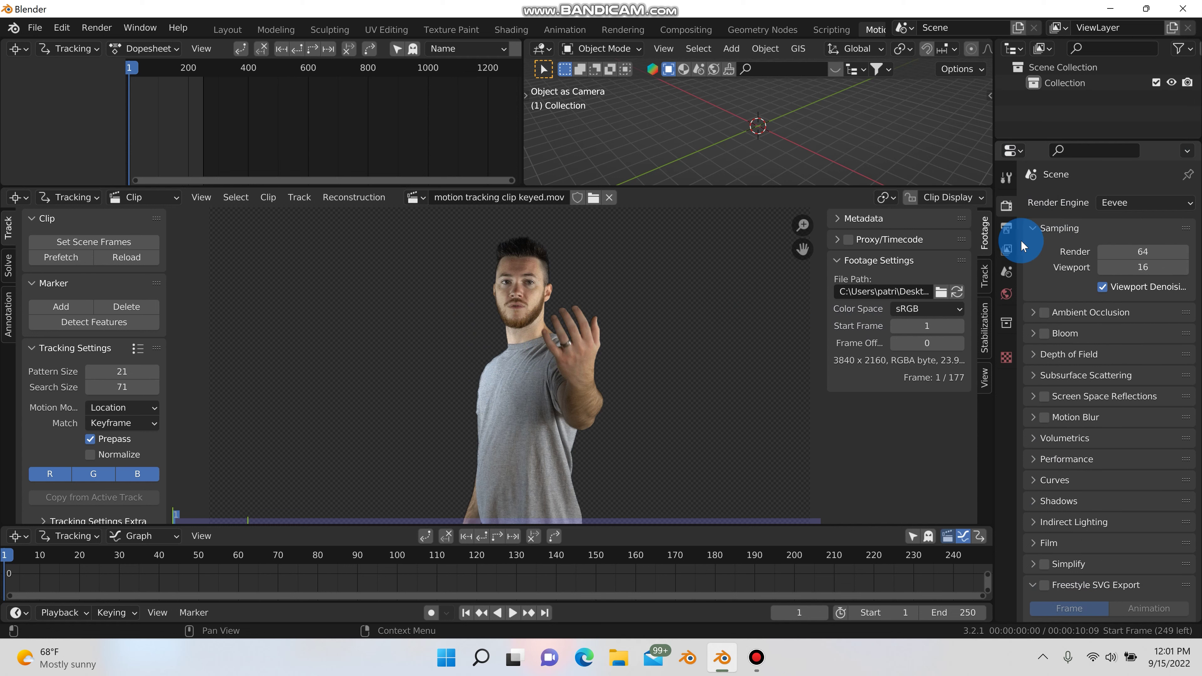
click(1006, 228)
click(1126, 223)
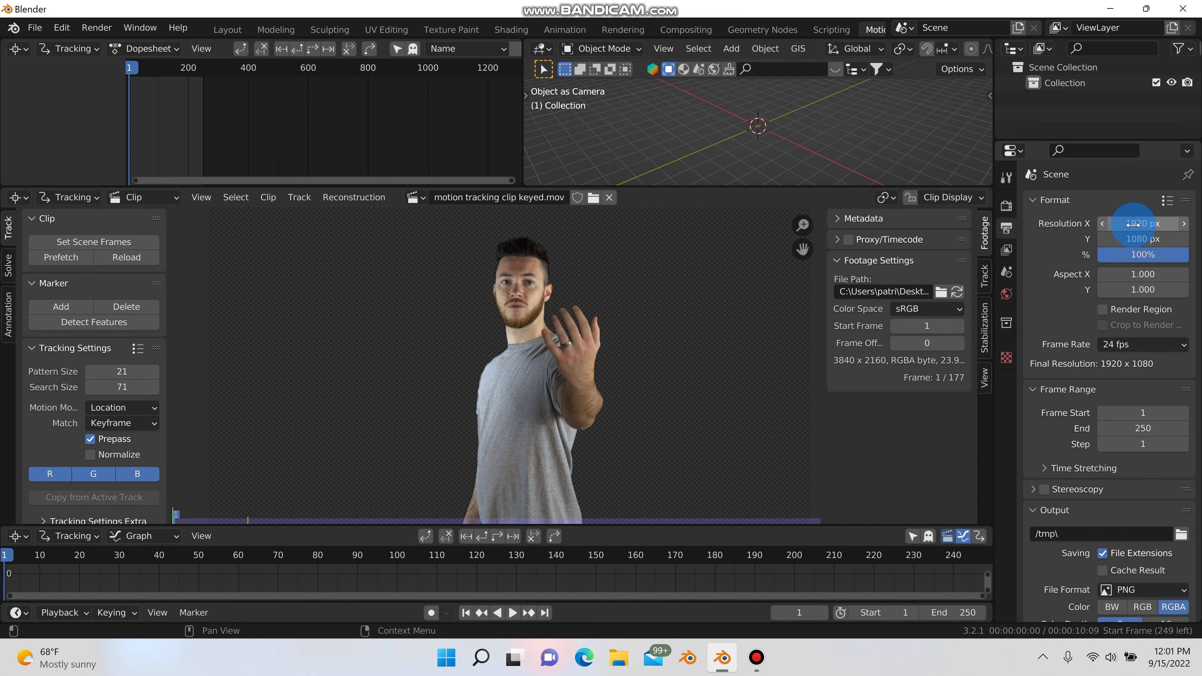
text(38)
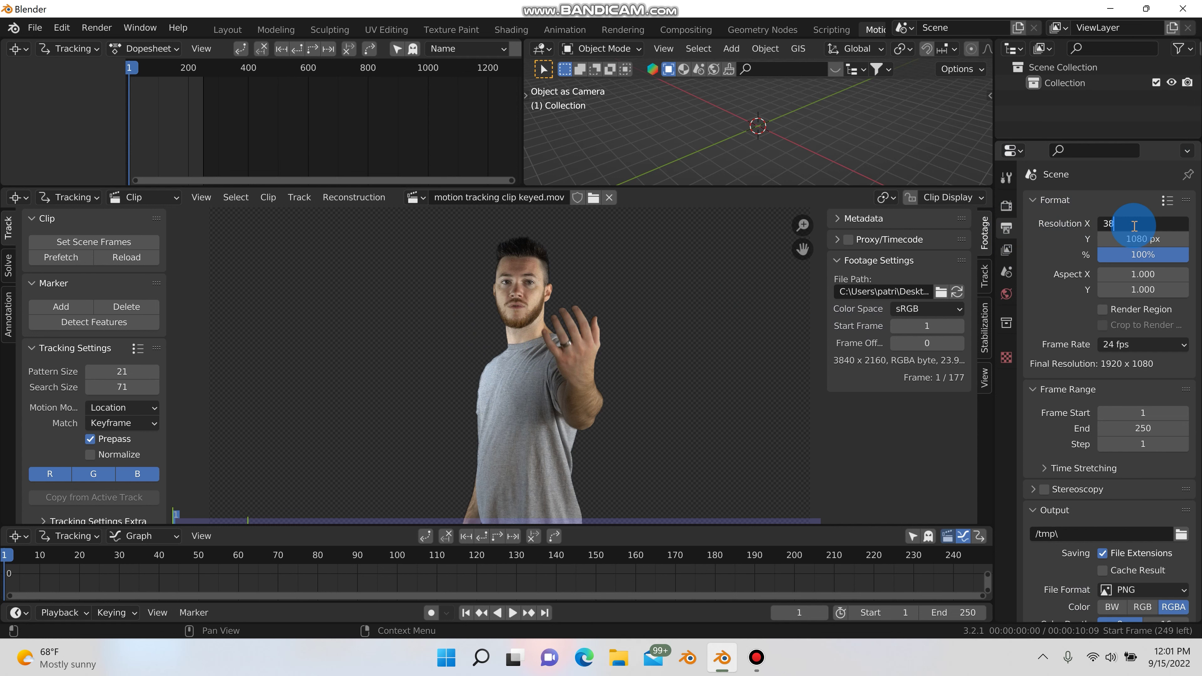
text(40)
key(Return)
click(1130, 235)
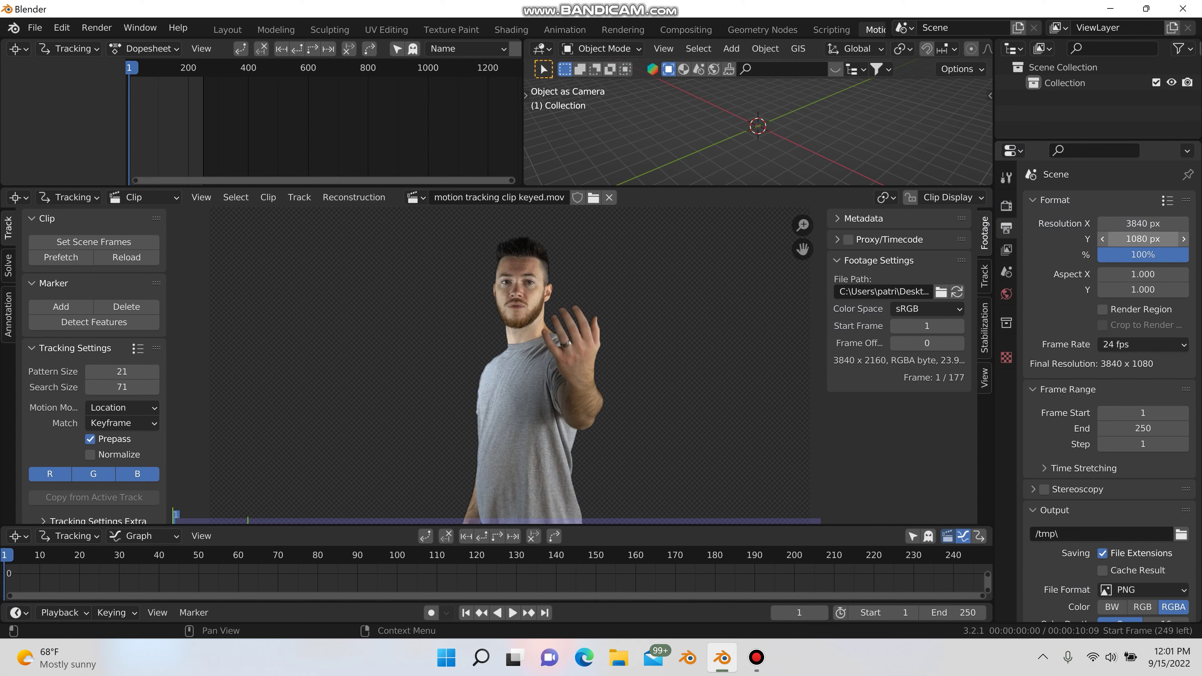
text(2160)
key(Return)
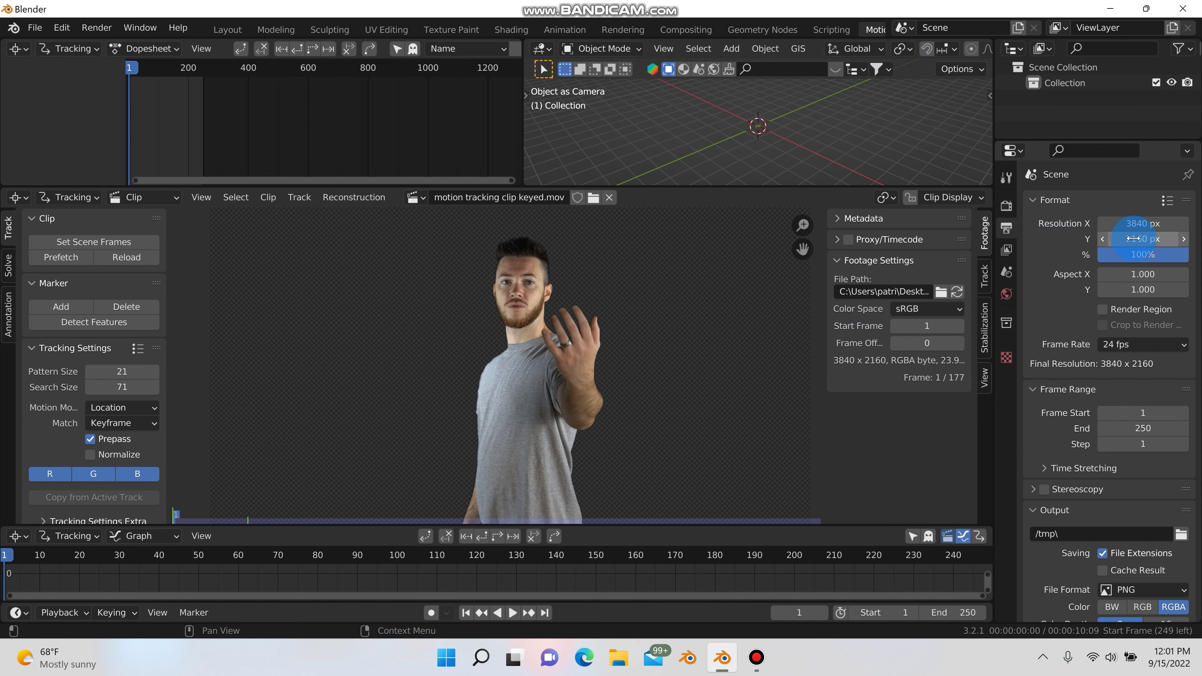
click(1140, 344)
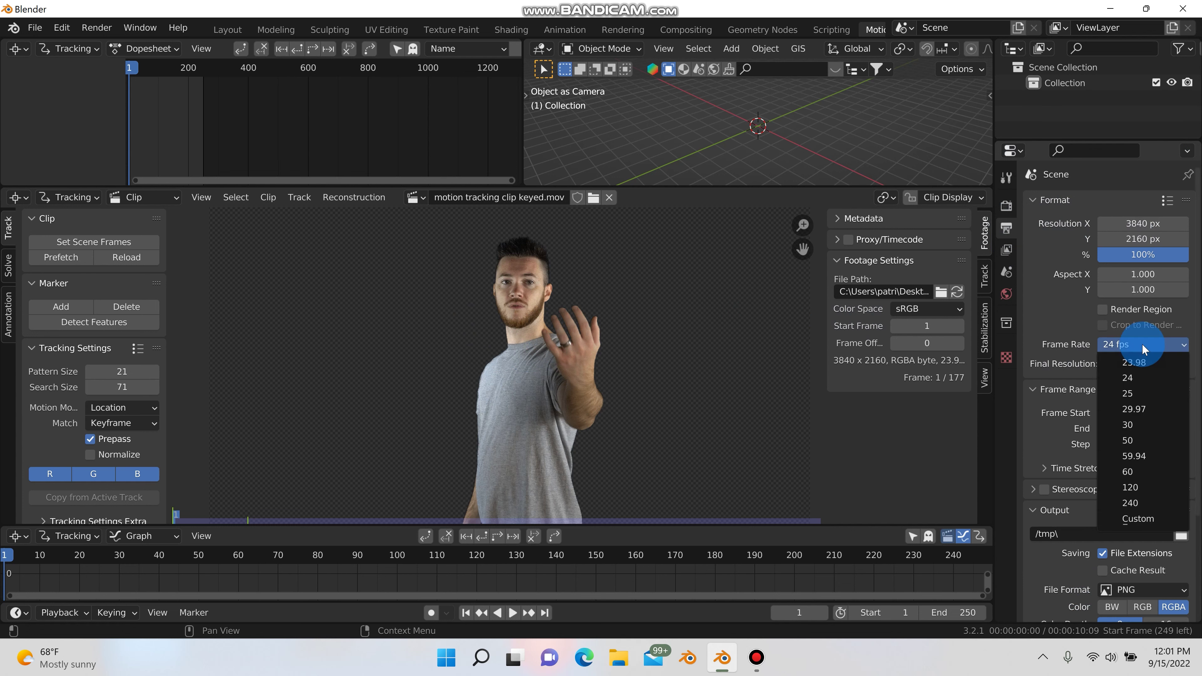
click(1135, 362)
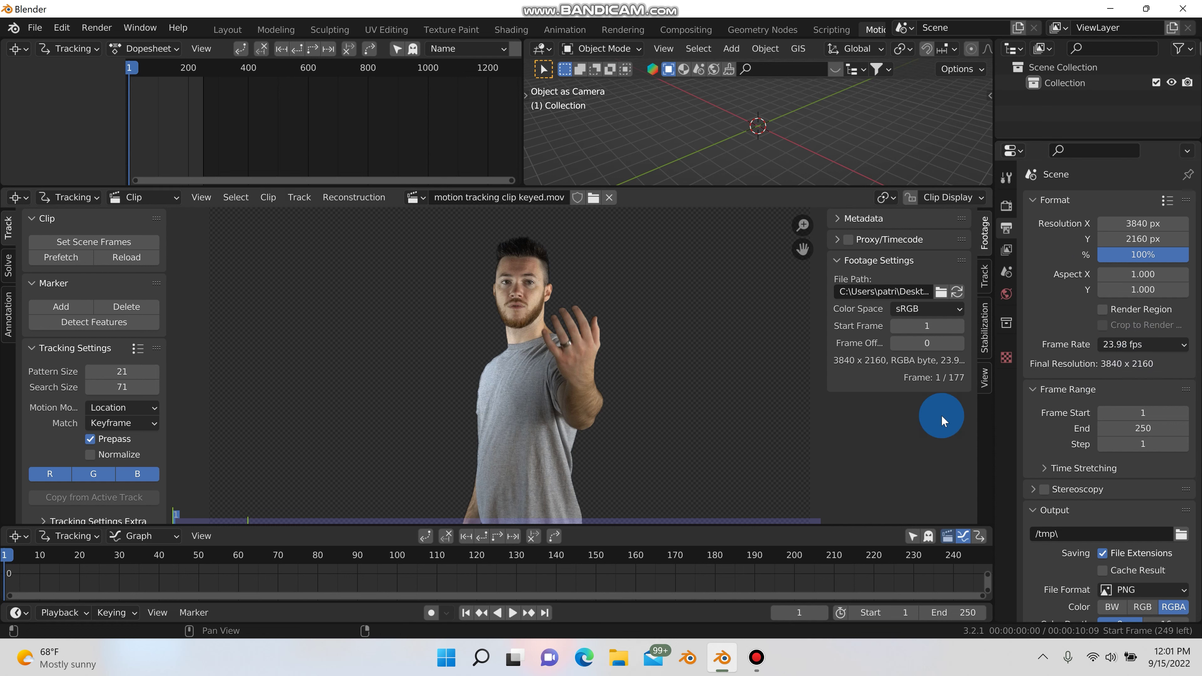
Prefetch the clip's frames and match the scene frame range to the clip's length
click(71, 260)
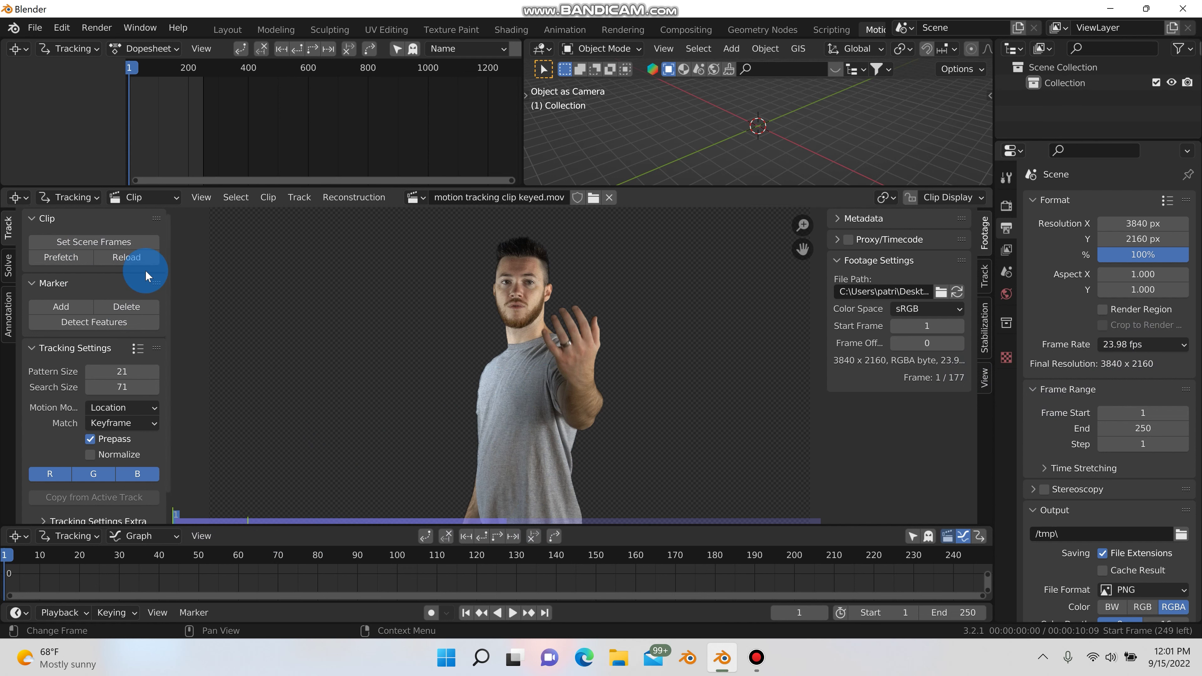
click(99, 239)
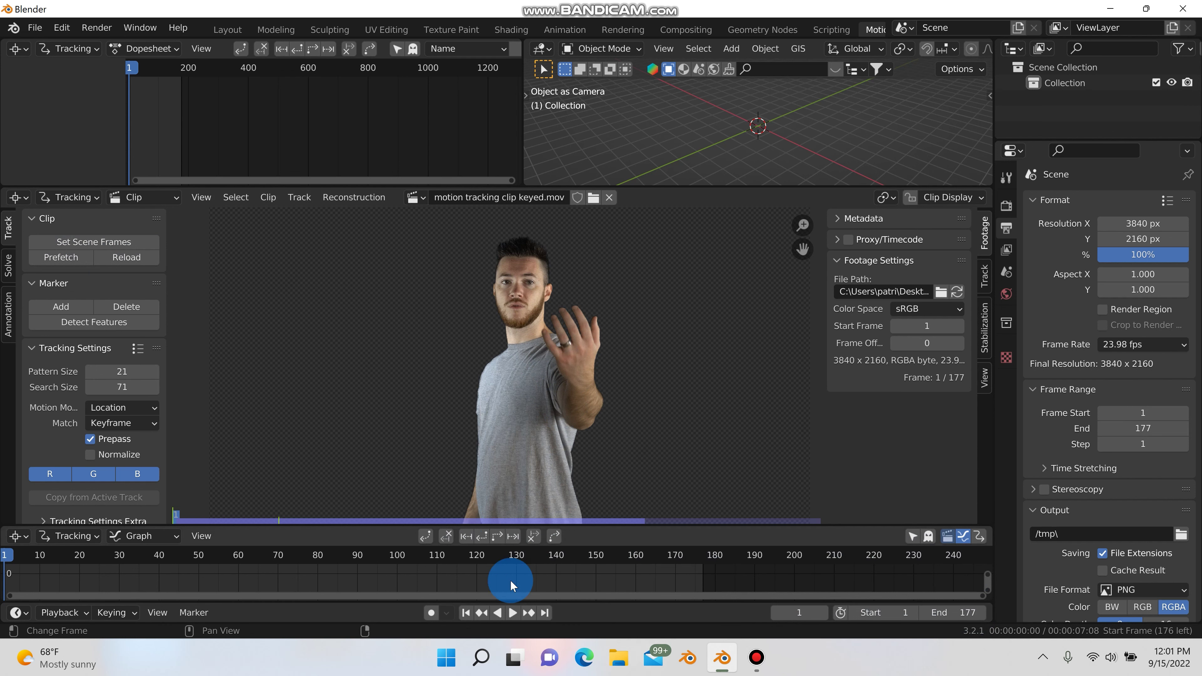
Play the start of the clip to check its playback and return to the first frame
click(513, 613)
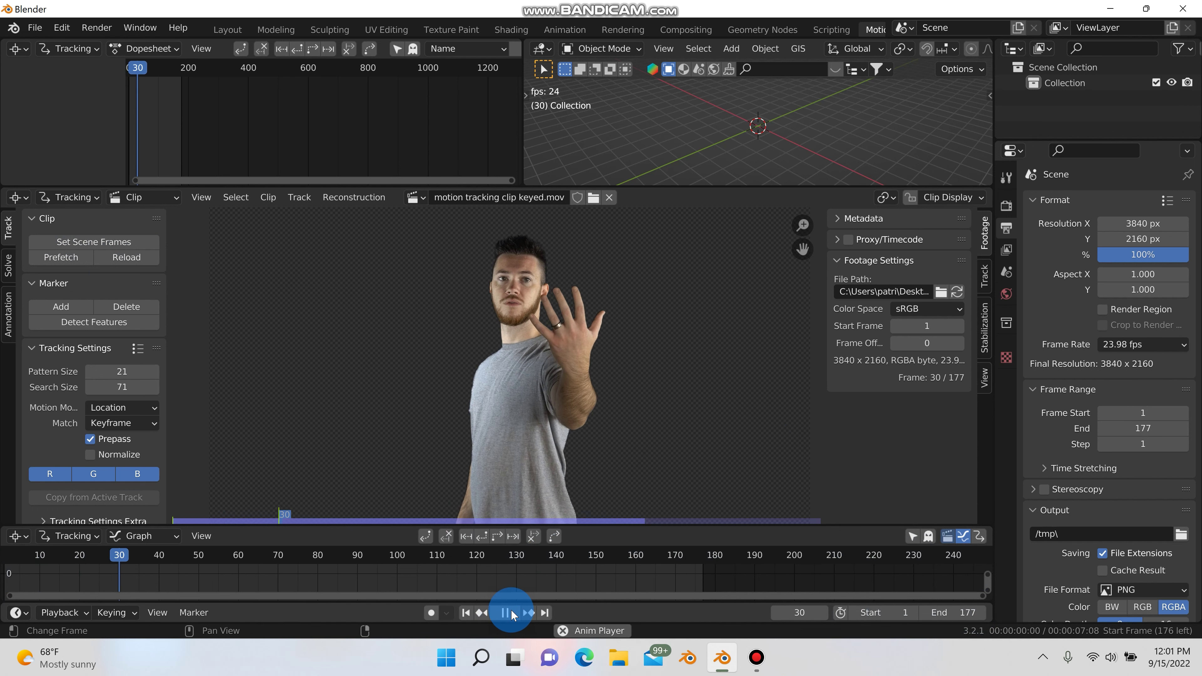
click(506, 613)
click(465, 613)
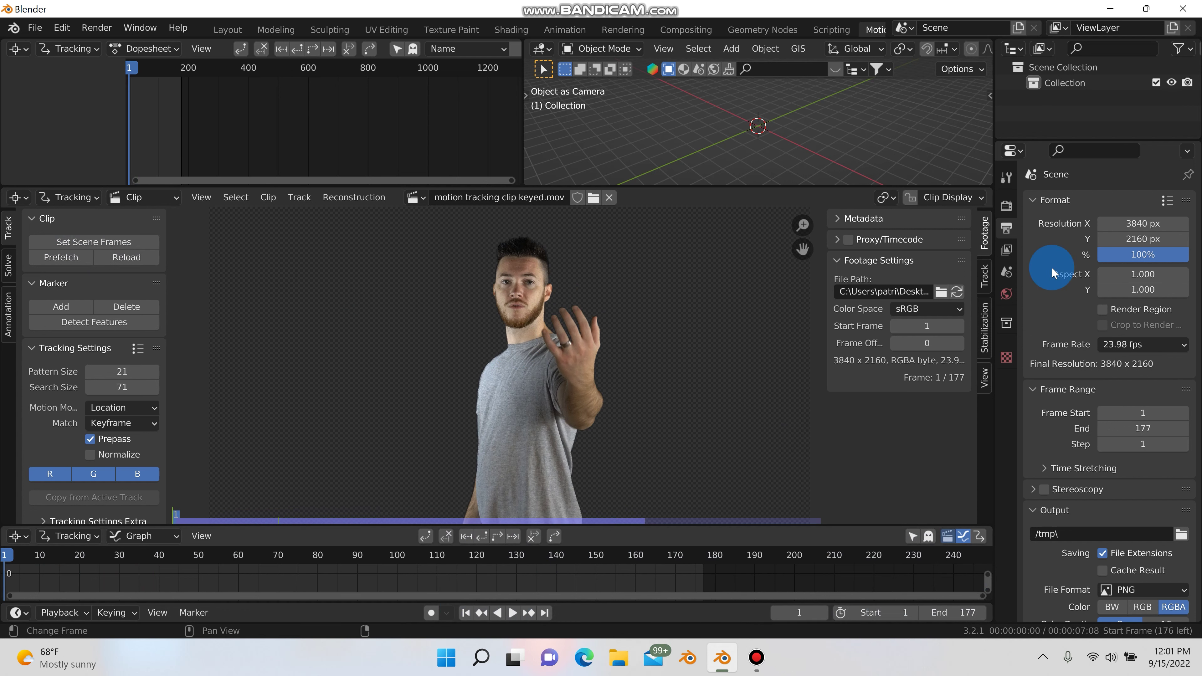
Add a new tracking object to the clip and name it "Ring Track"
click(984, 280)
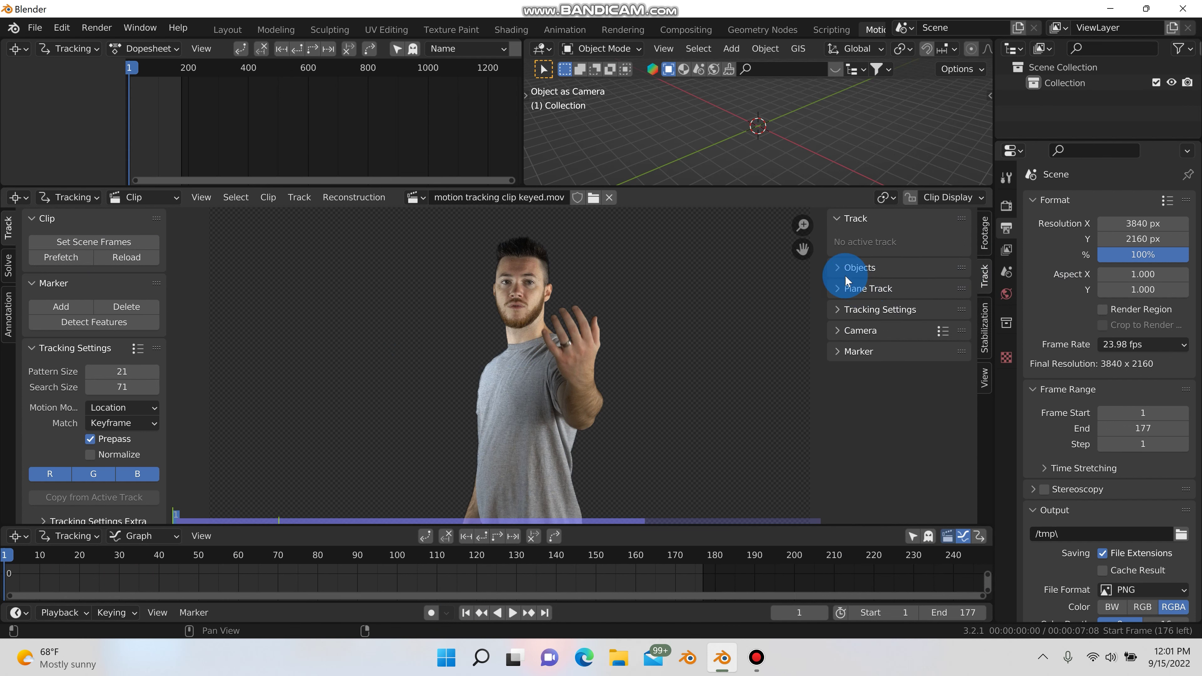
click(838, 268)
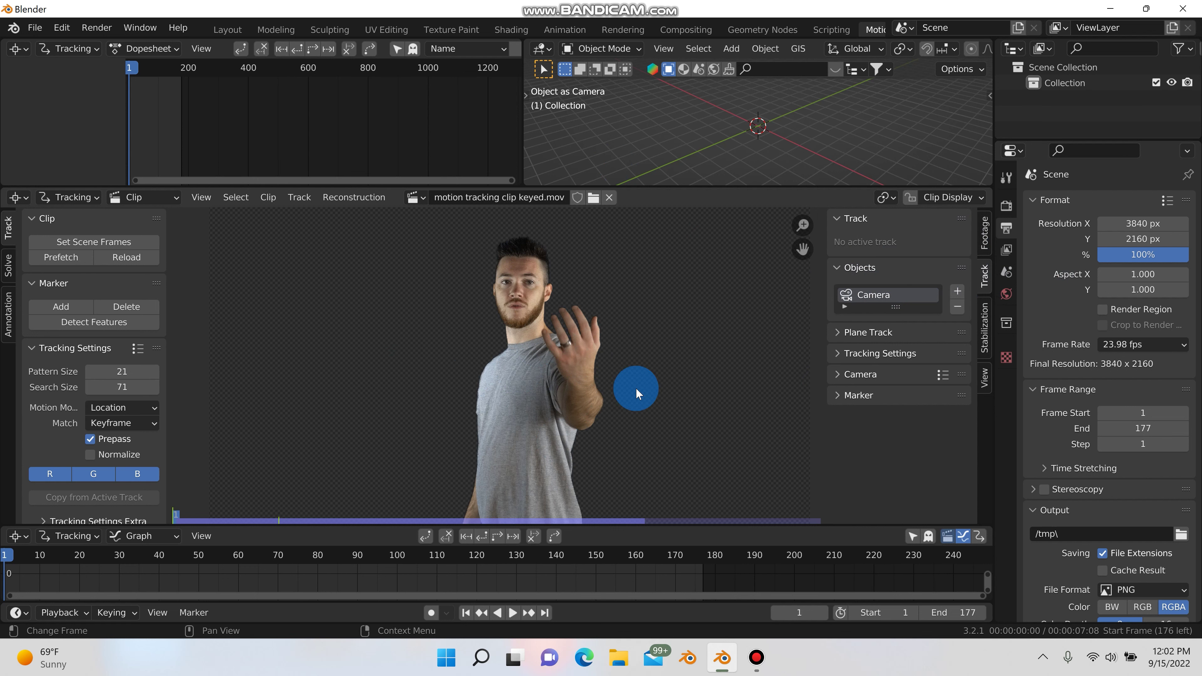
click(957, 291)
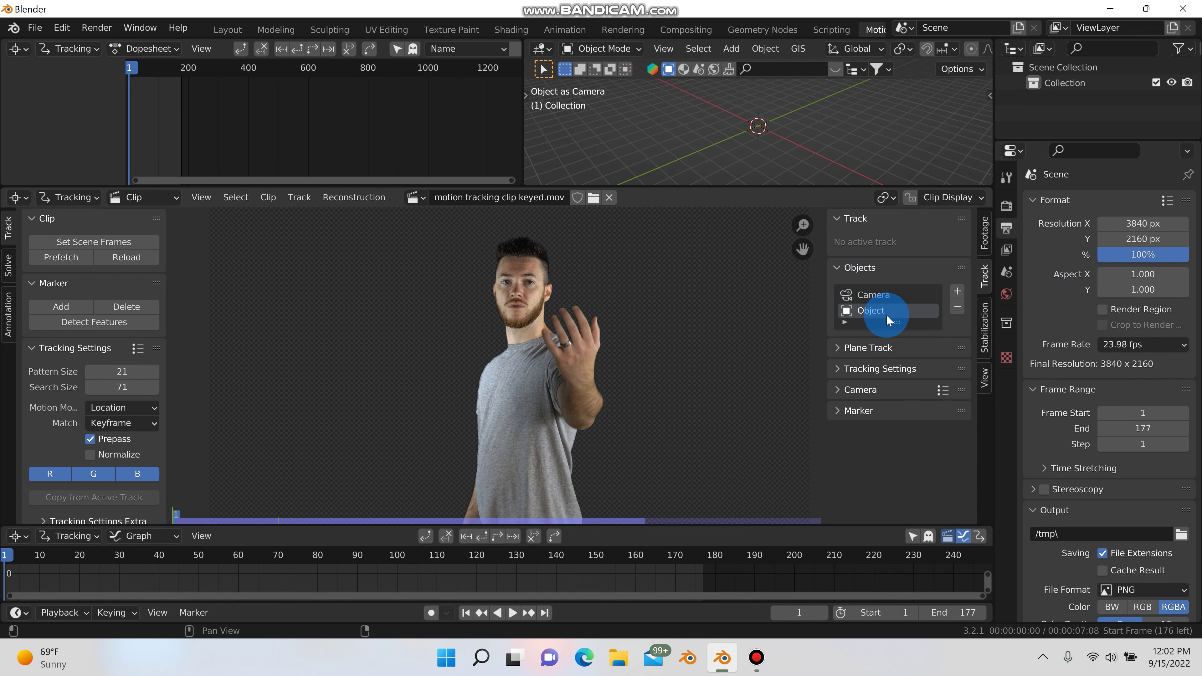
double_click(877, 310)
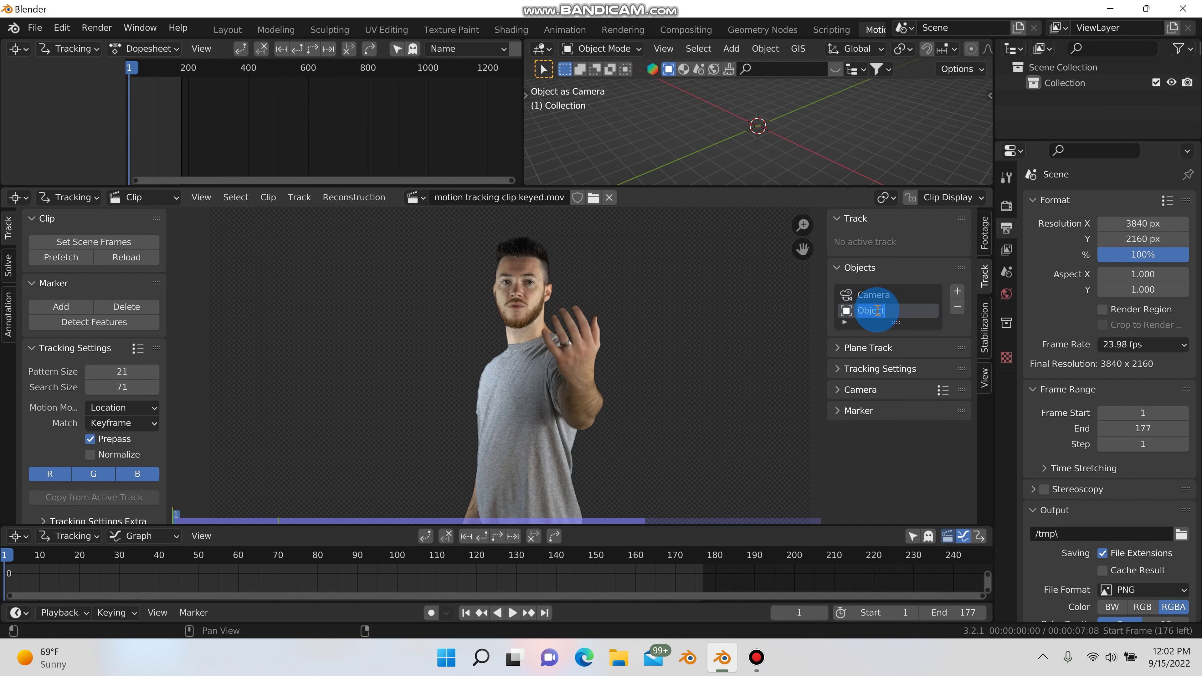
text(RingTrack)
Examine the hand, ring and face up close in the clip's first frame for trackable detail
scroll(545, 351, up, 4)
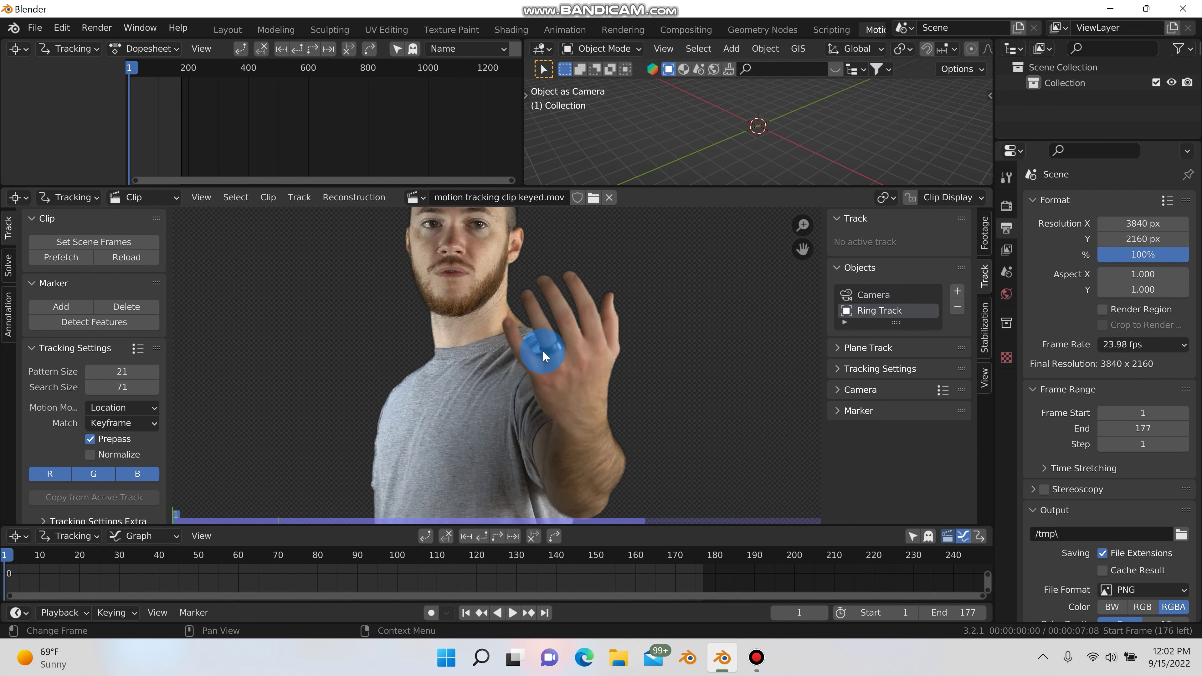
scroll(568, 354, down, 1)
scroll(568, 353, down, 1)
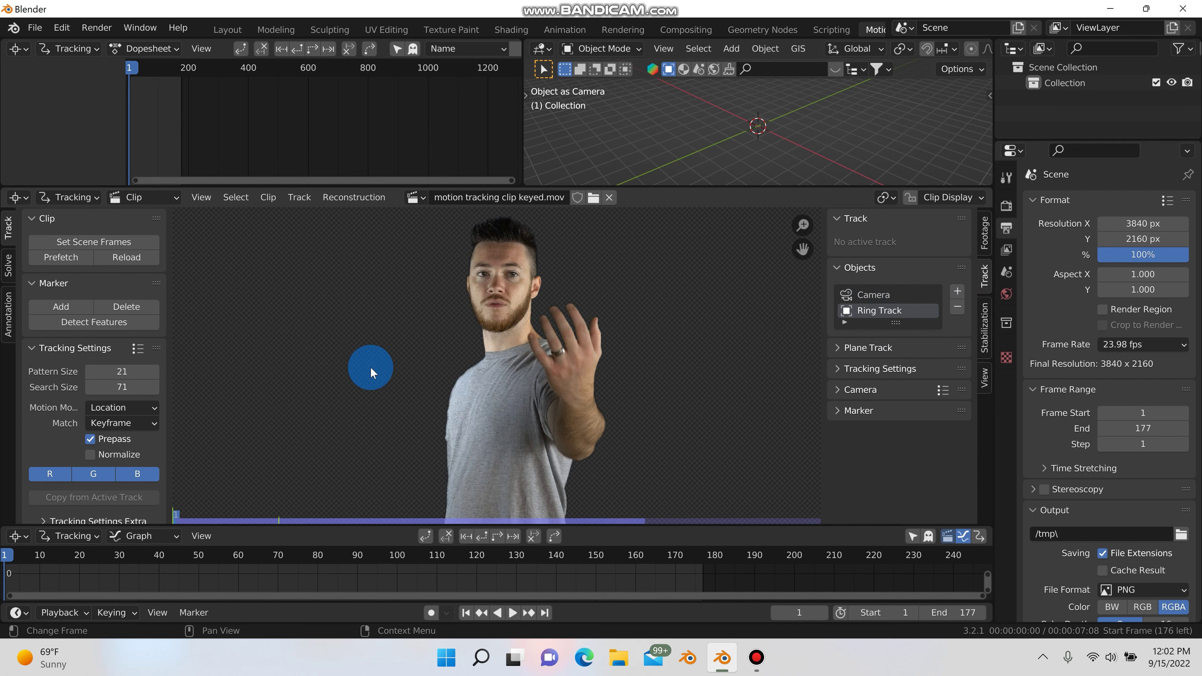
scroll(570, 338, up, 5)
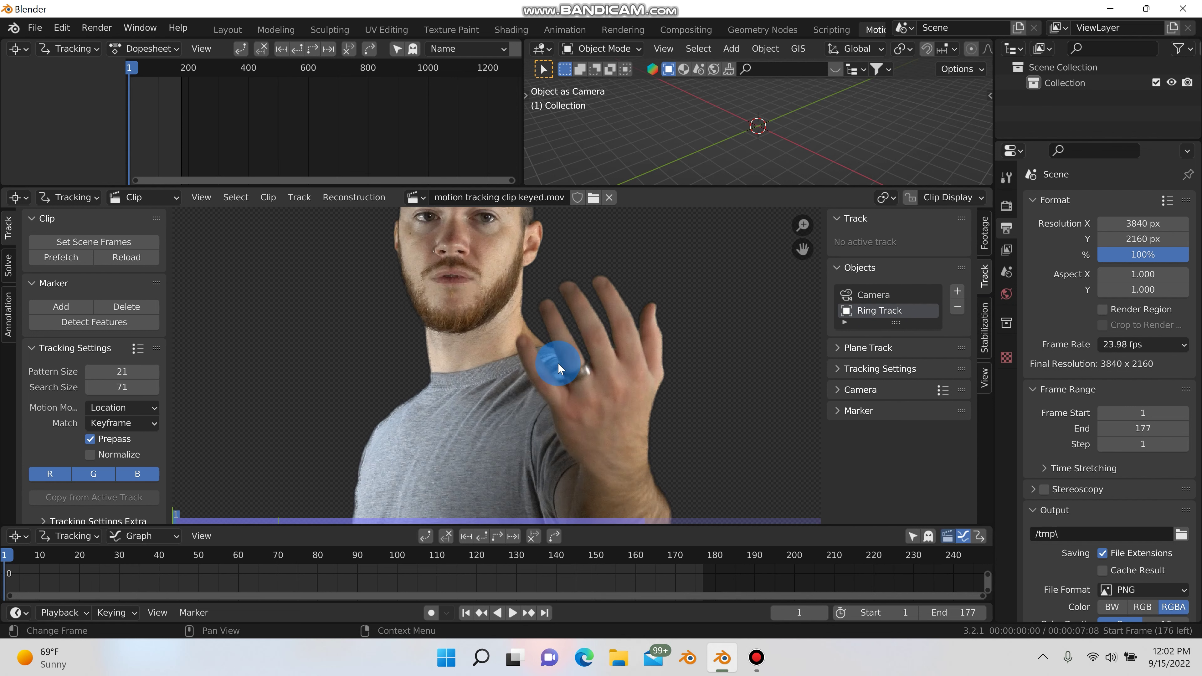
scroll(599, 372, down, 5)
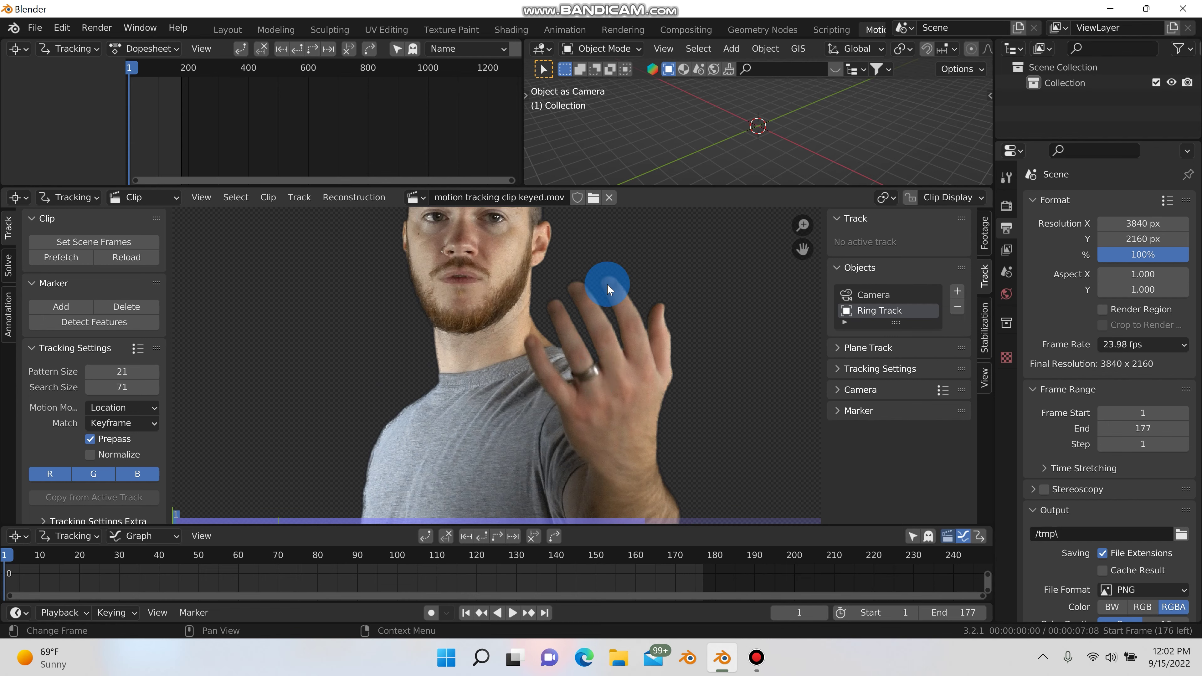
scroll(571, 322, up, 3)
scroll(575, 308, down, 3)
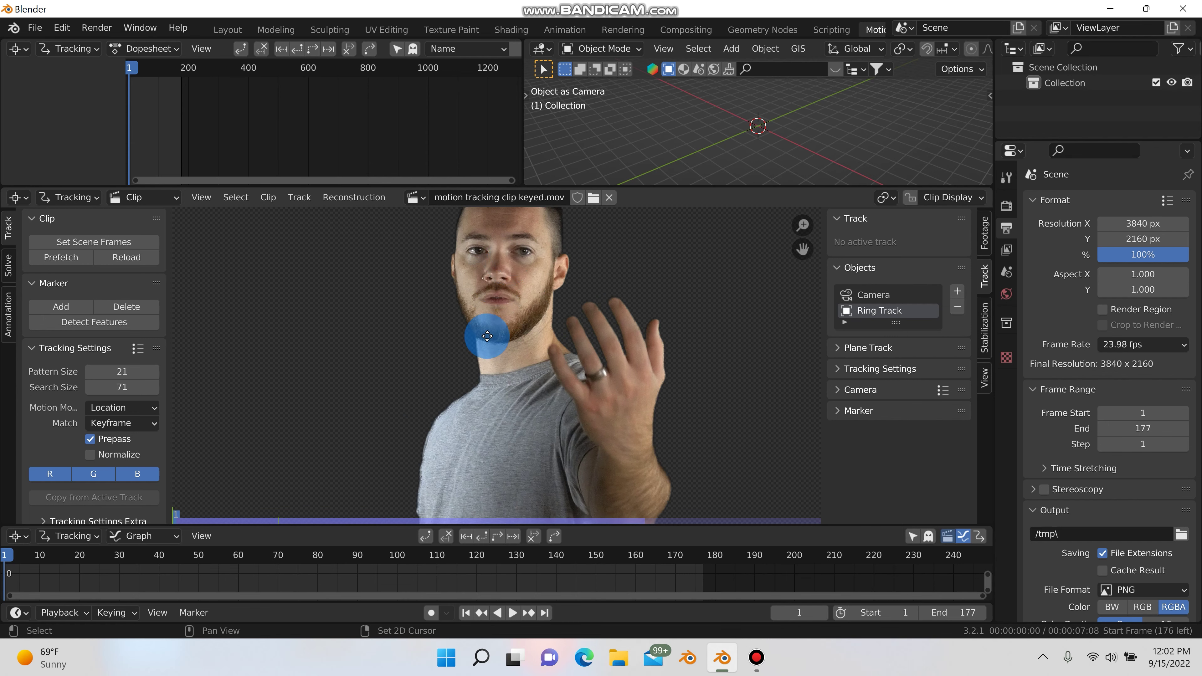
scroll(488, 323, up, 5)
scroll(494, 337, down, 4)
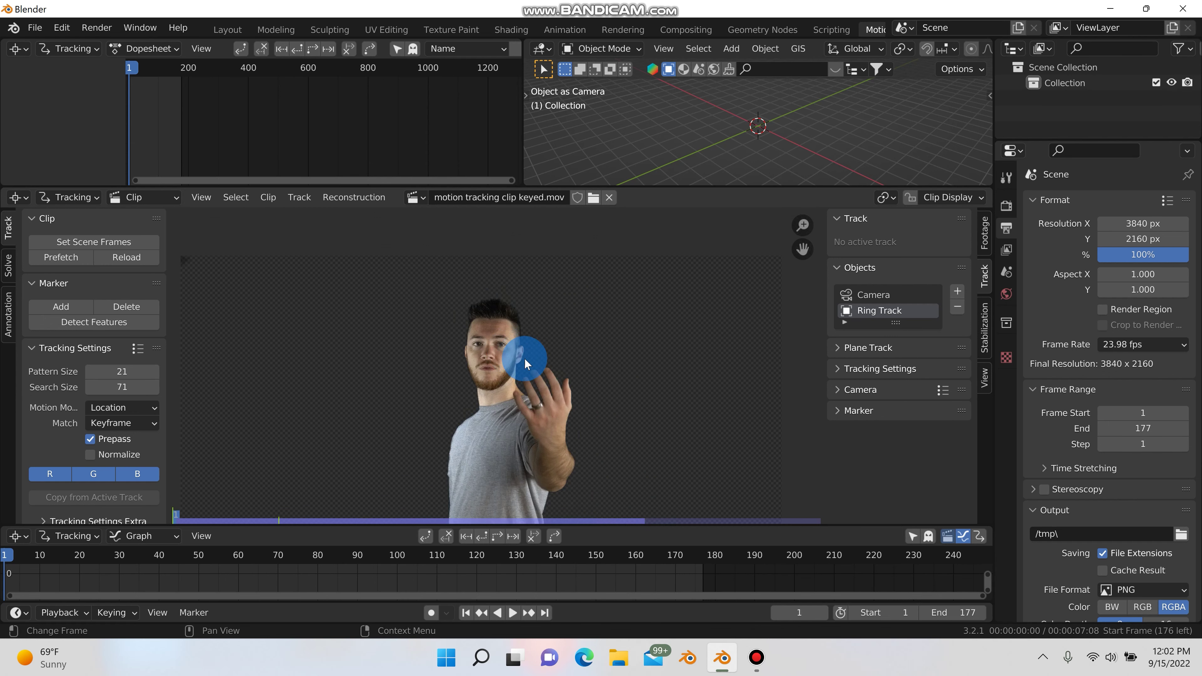
scroll(524, 358, up, 4)
scroll(492, 351, up, 4)
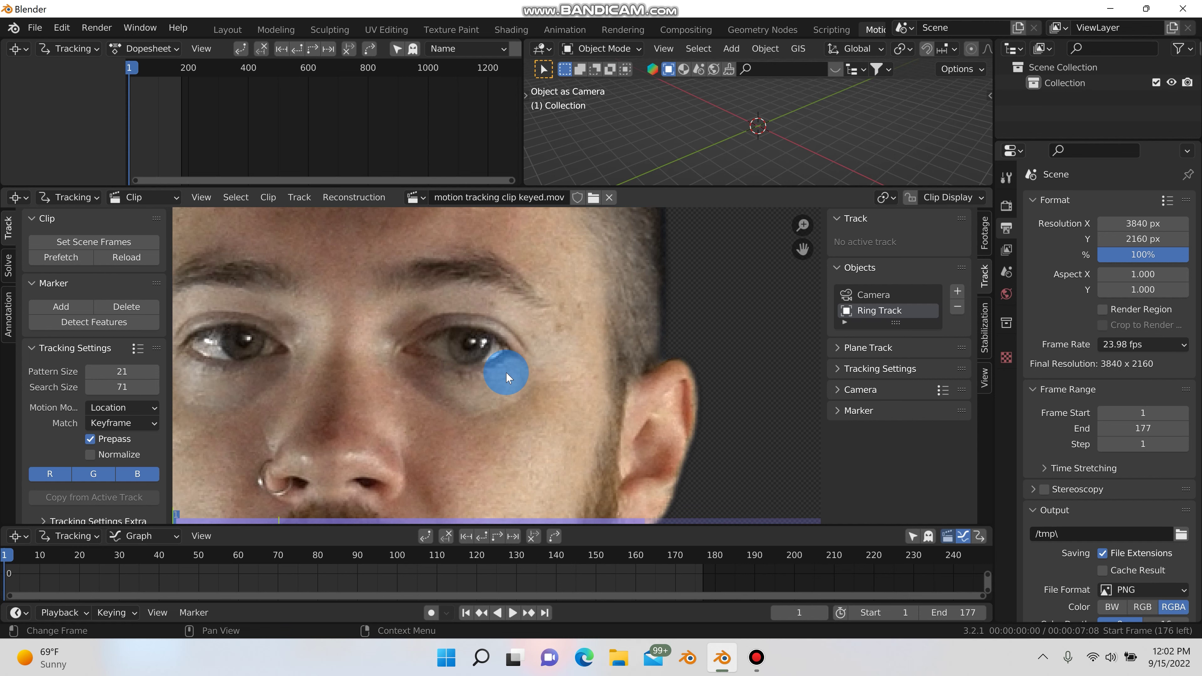
scroll(526, 378, down, 6)
scroll(531, 327, up, 2)
scroll(534, 359, down, 3)
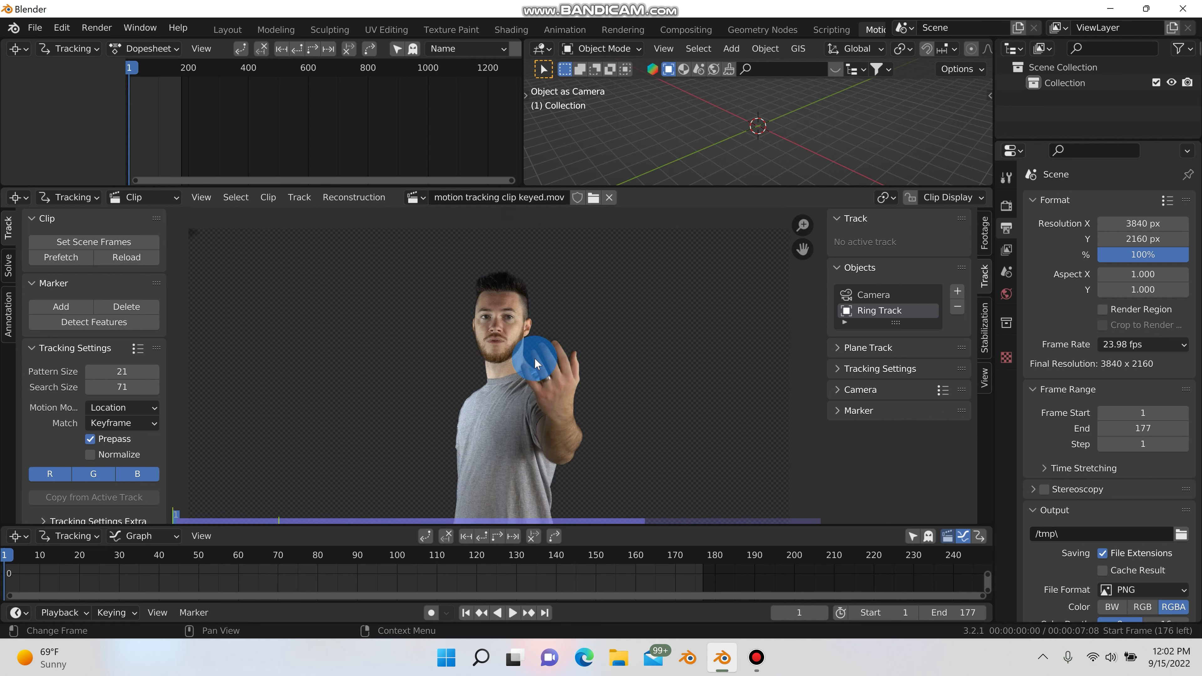
scroll(534, 359, up, 3)
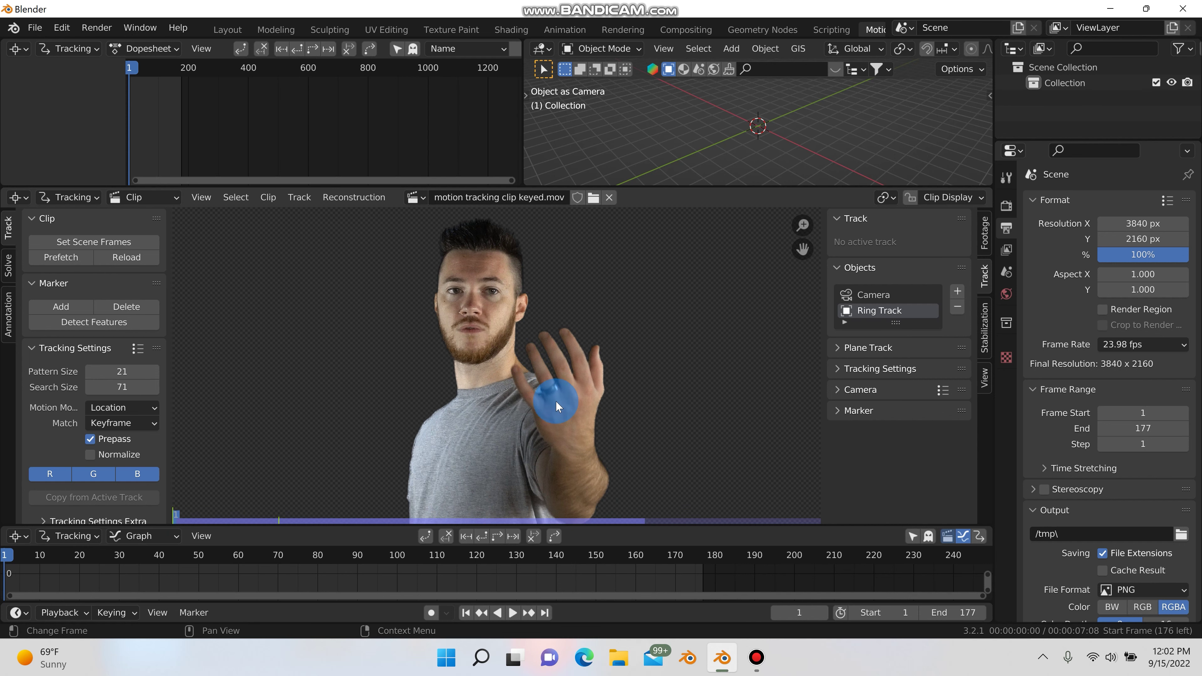
scroll(555, 400, up, 2)
scroll(557, 391, down, 2)
scroll(540, 487, up, 1)
Play the clip to about frame 136, inspect the ring hand there, and return to the first frame
click(512, 612)
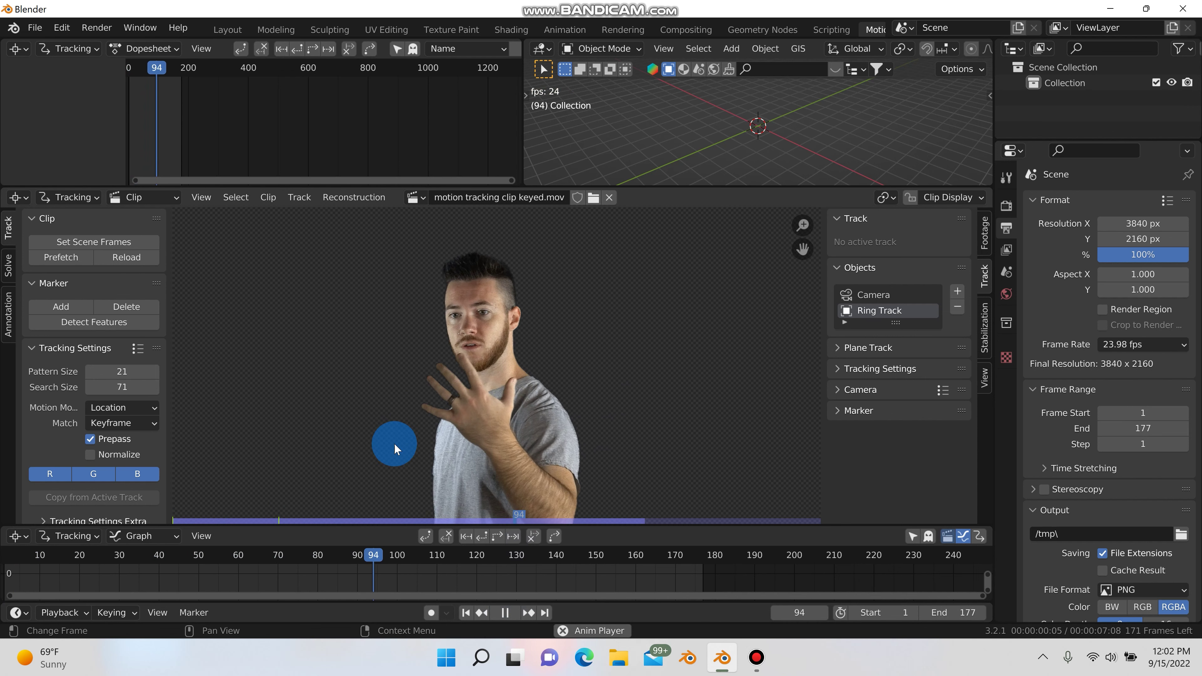
click(511, 613)
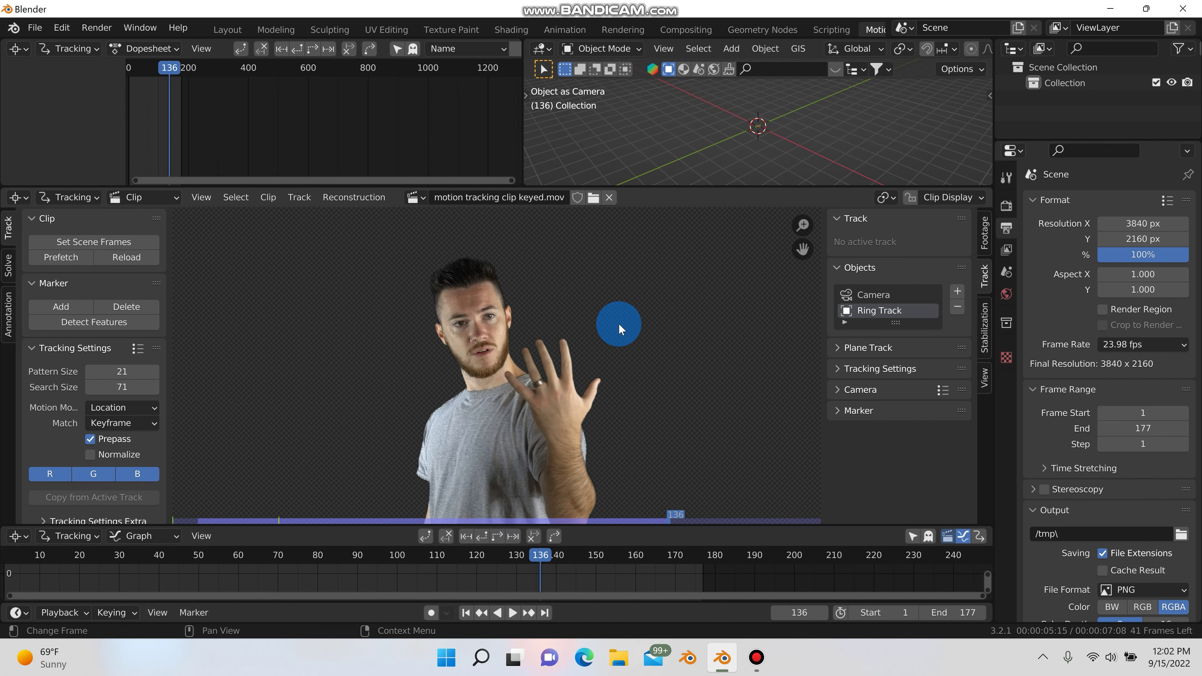
scroll(556, 395, up, 5)
scroll(555, 405, down, 3)
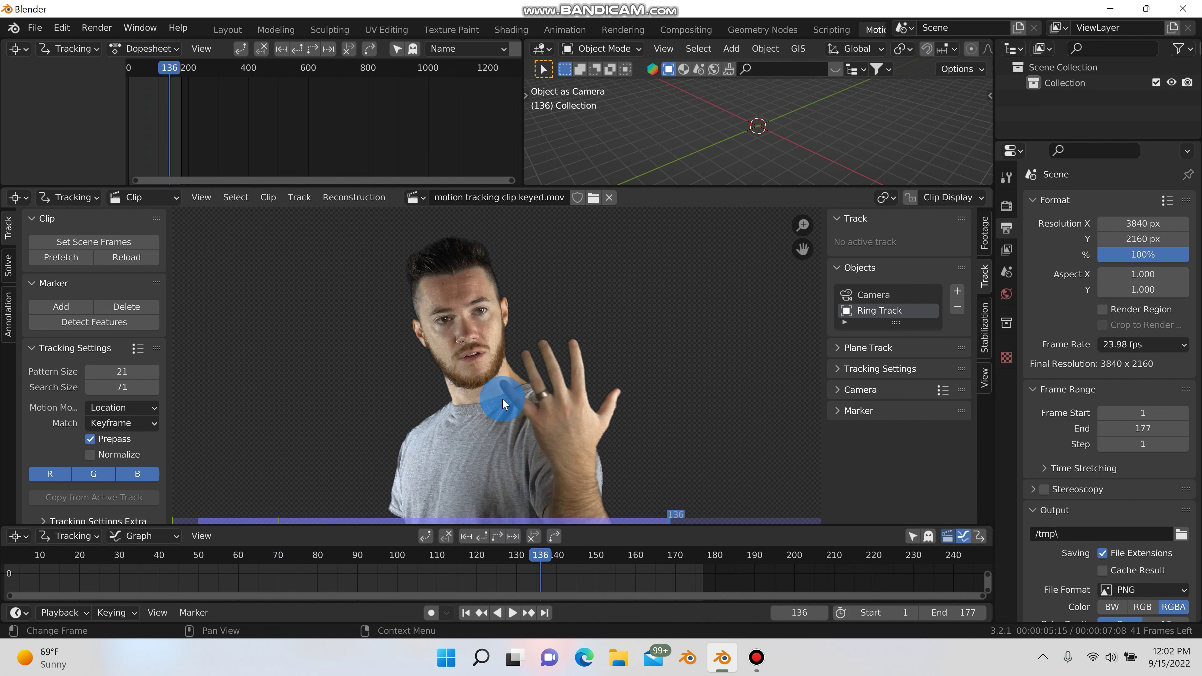
click(466, 612)
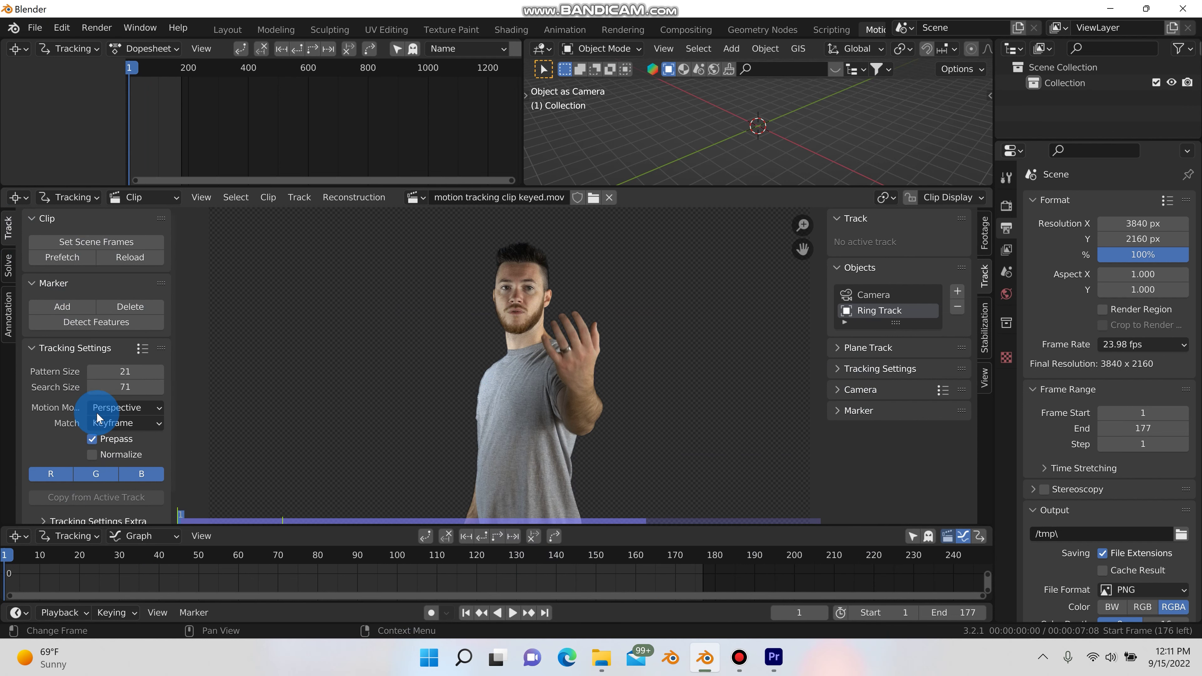
Set the tracking motion model to Affine and enable Normalize for new markers
click(110, 406)
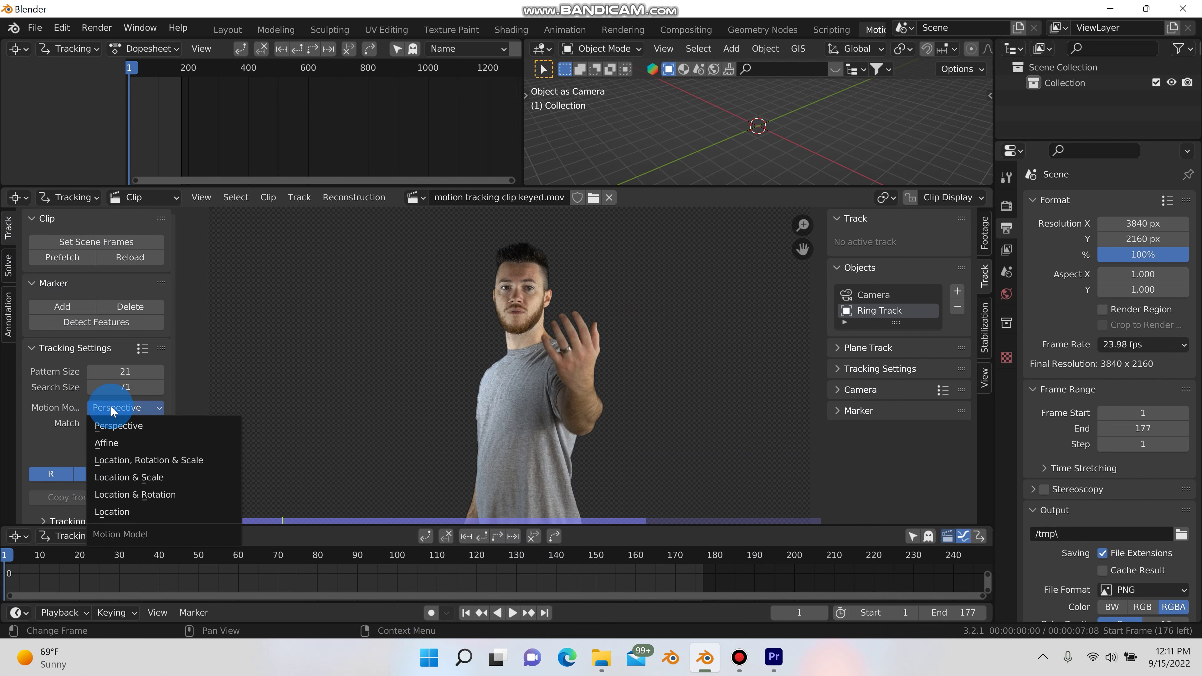
click(121, 438)
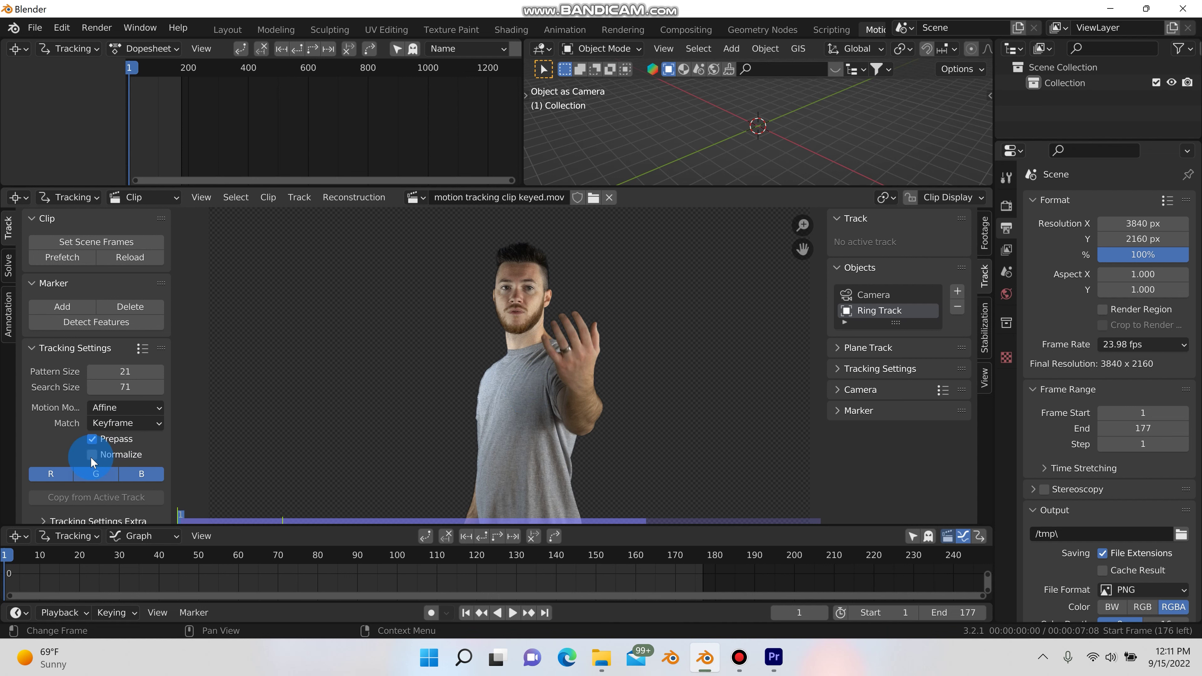
scroll(528, 325, up, 4)
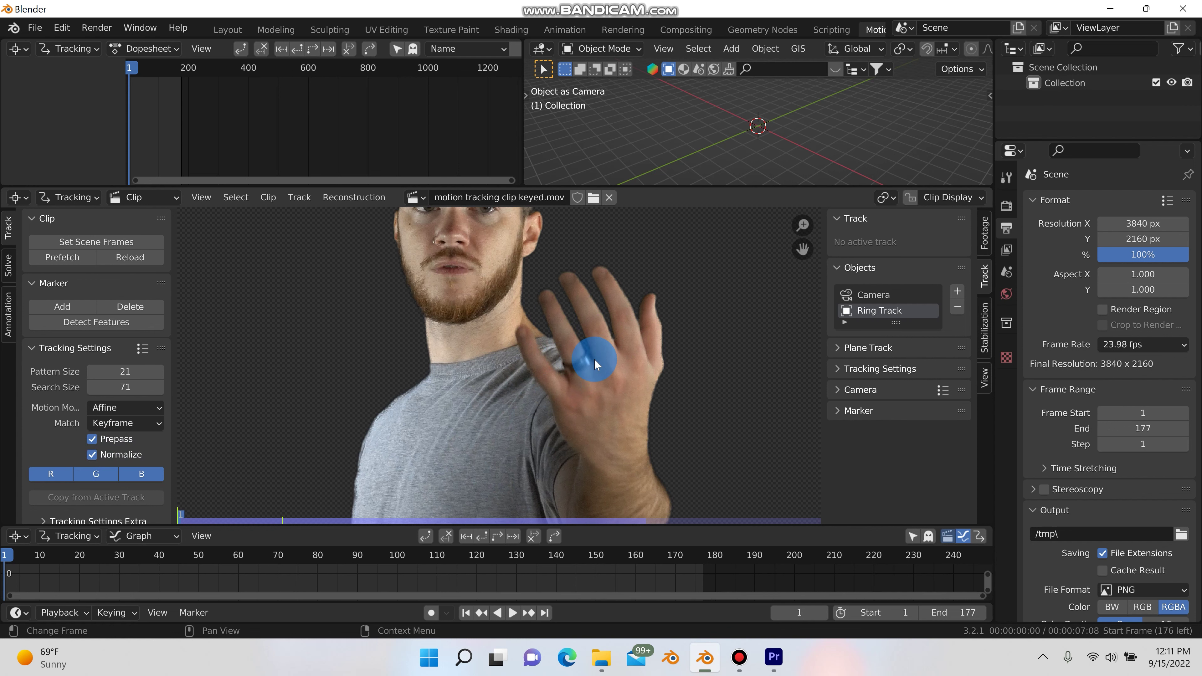
Place a tracking marker on the ring in the first frame and enlarge its pattern area
scroll(544, 398, down, 2)
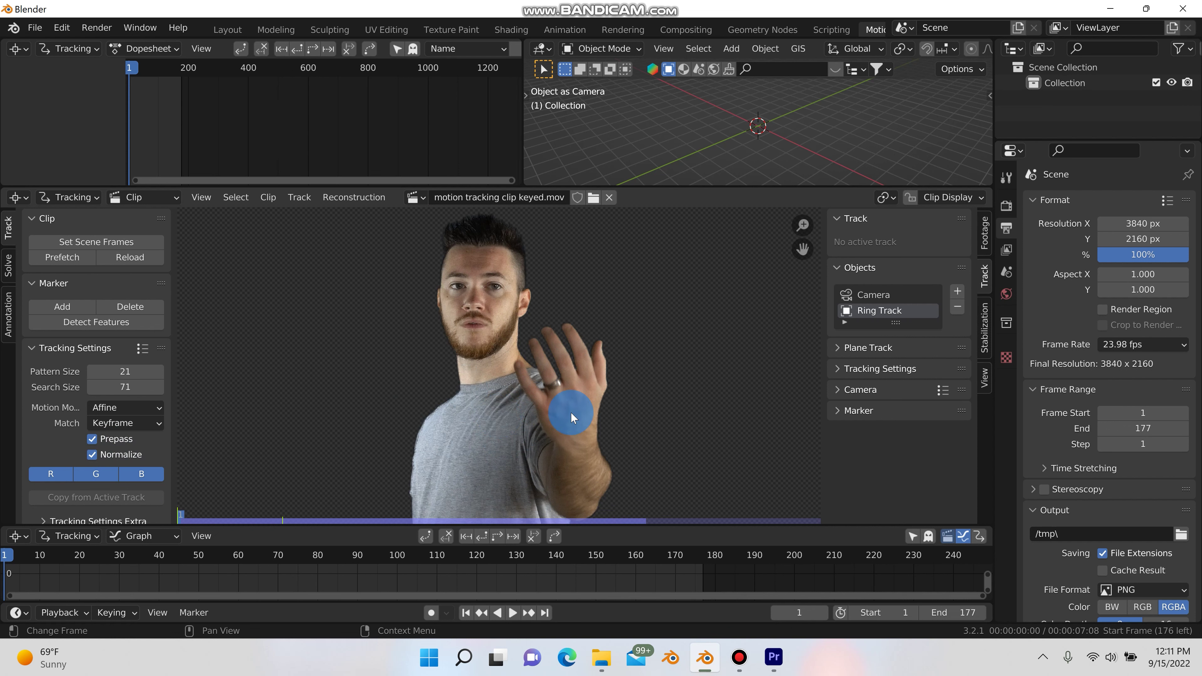
scroll(56, 418, down, 2)
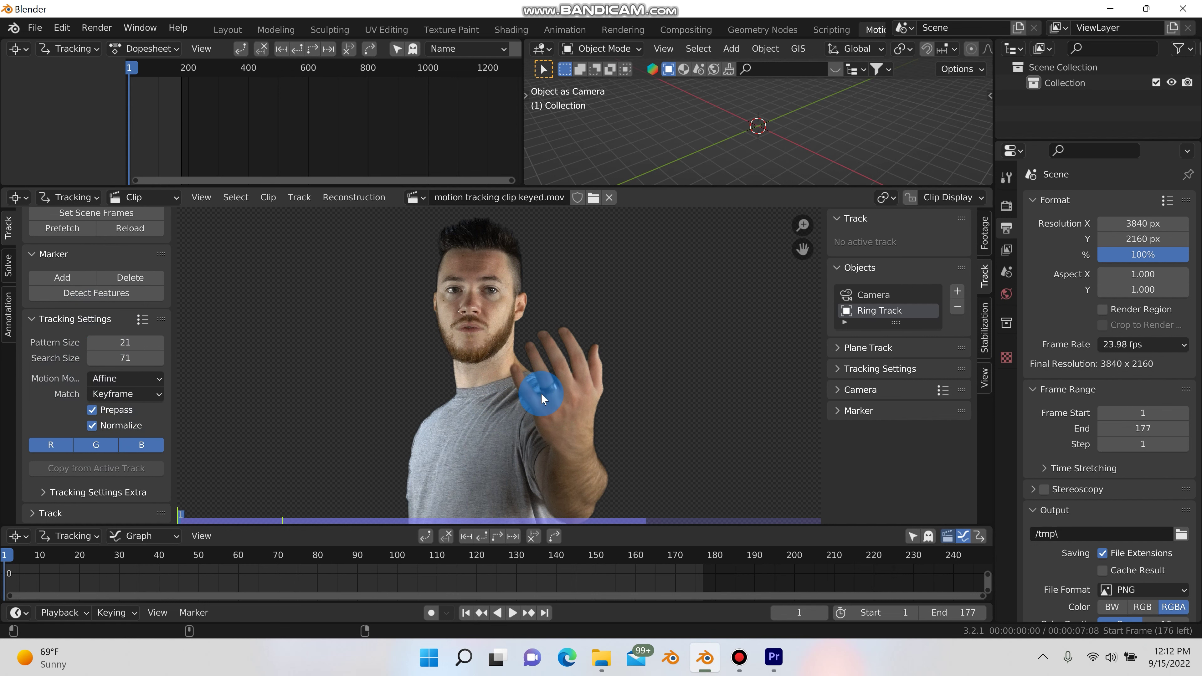
scroll(541, 392, up, 4)
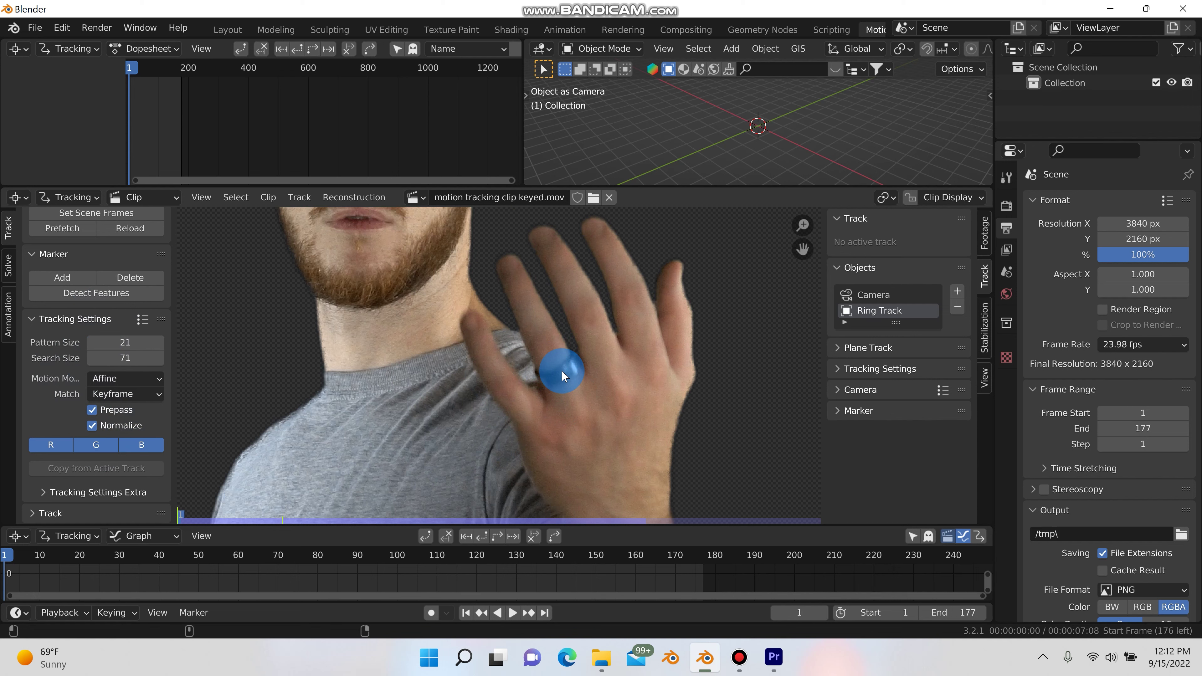
ctrl+click(562, 371)
key(s)
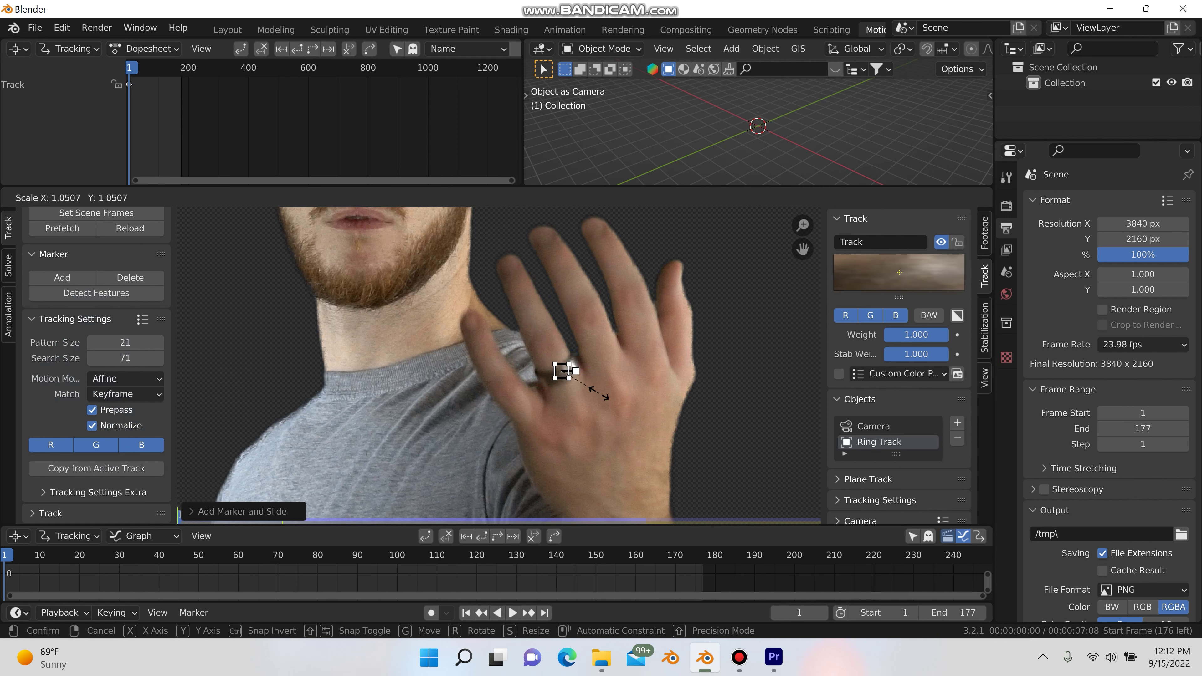
click(628, 419)
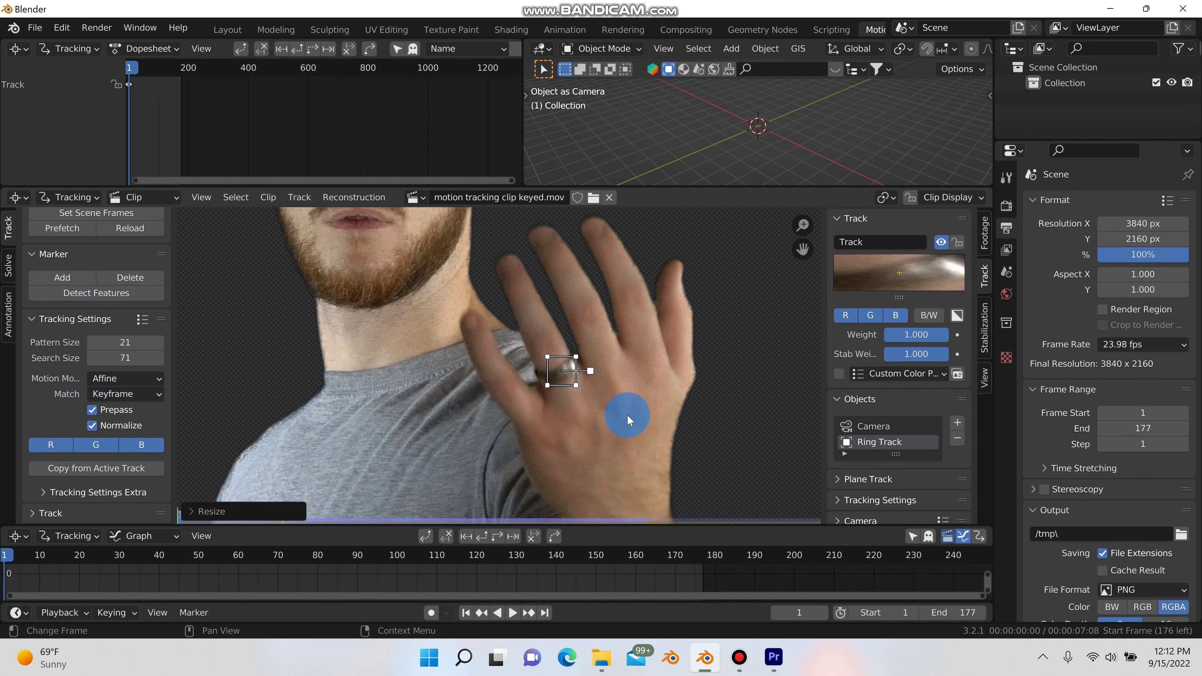
Check the marker up close and resize its pattern area so it encloses the ring and little of the surrounding hand
scroll(612, 402, down, 1)
scroll(568, 369, up, 5)
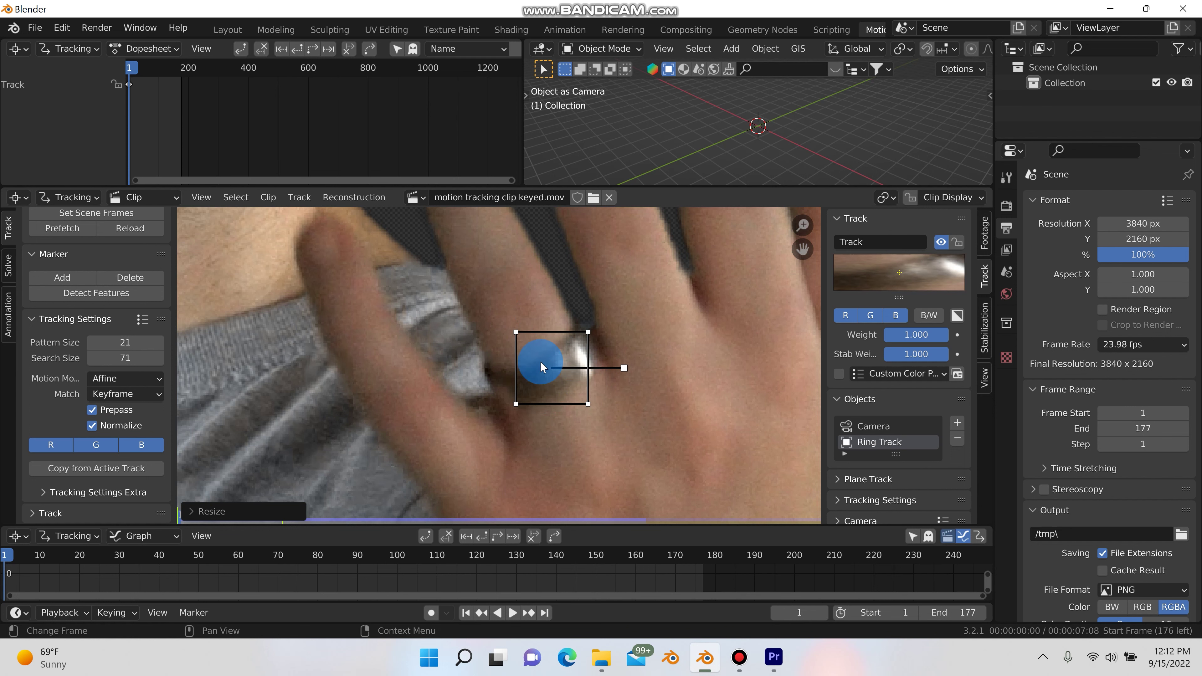
scroll(552, 374, up, 3)
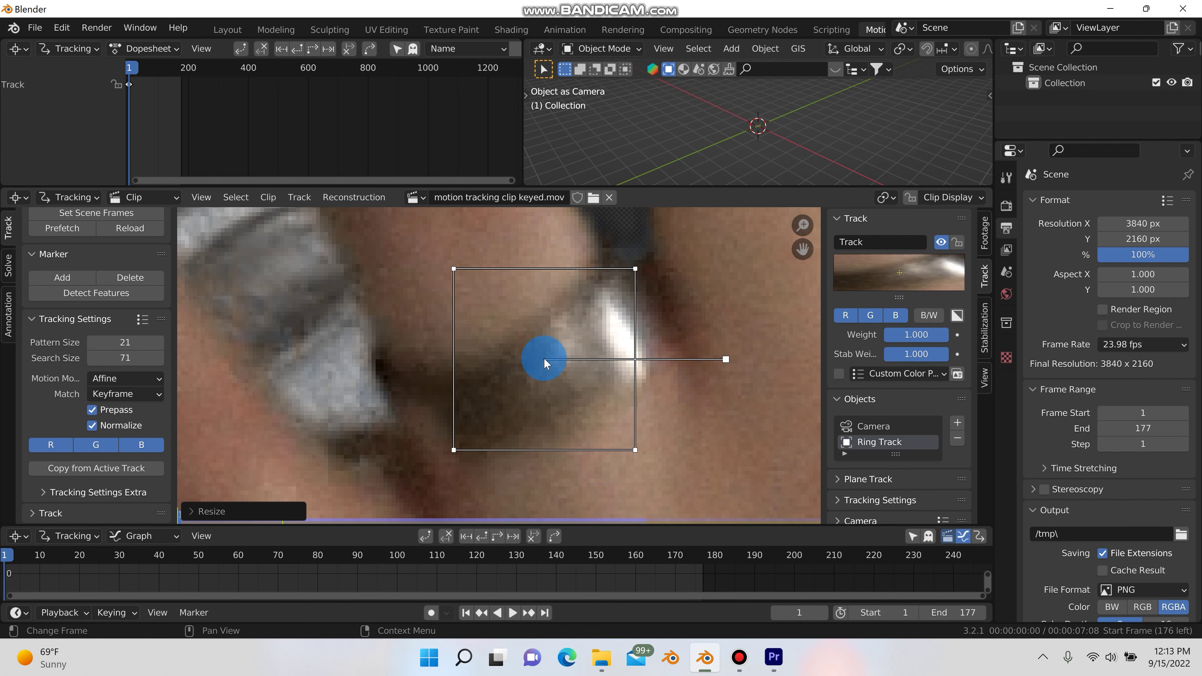
scroll(544, 360, up, 2)
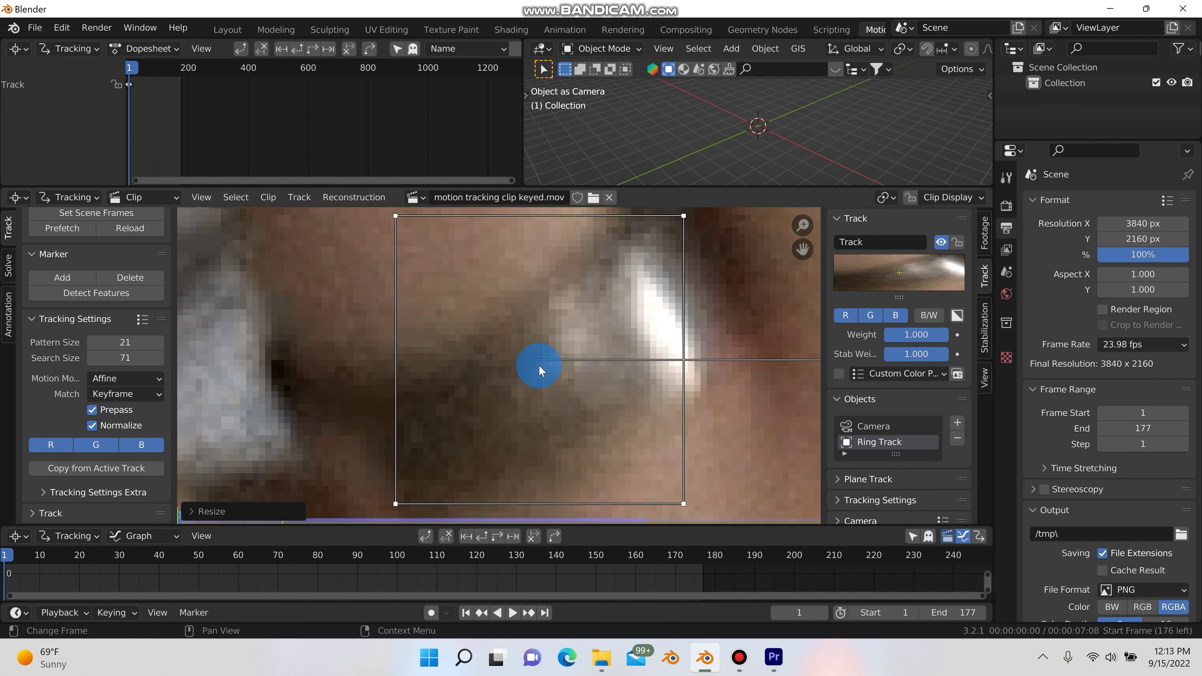
scroll(539, 365, down, 8)
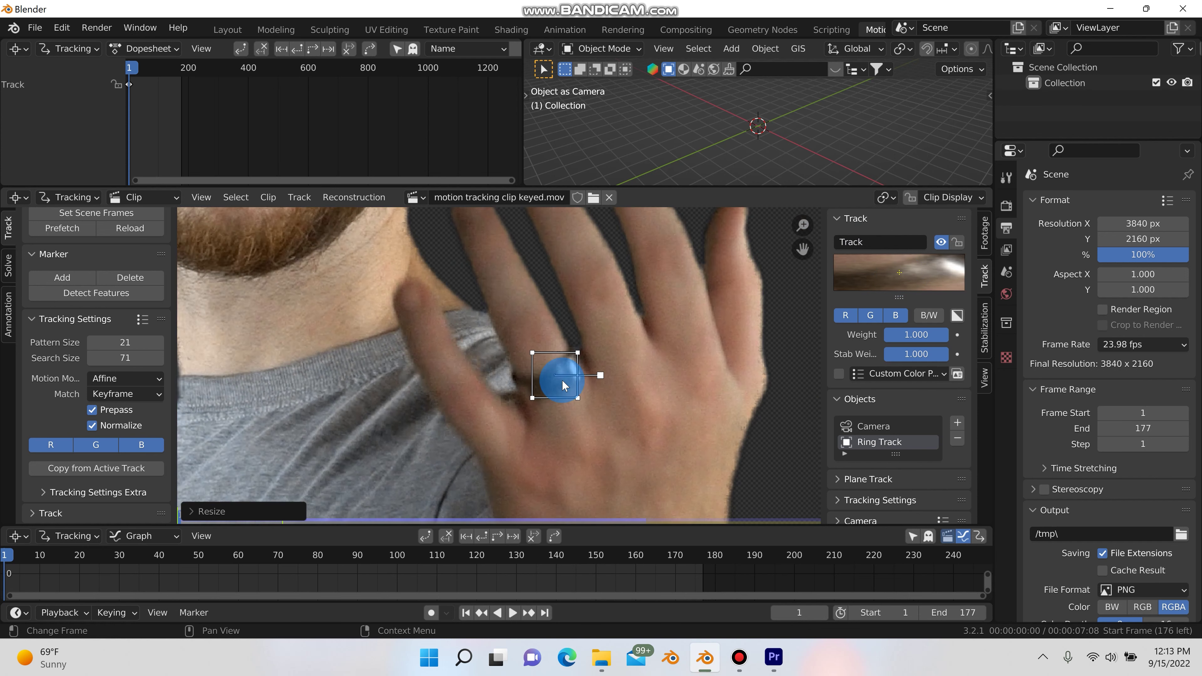
scroll(561, 385, down, 4)
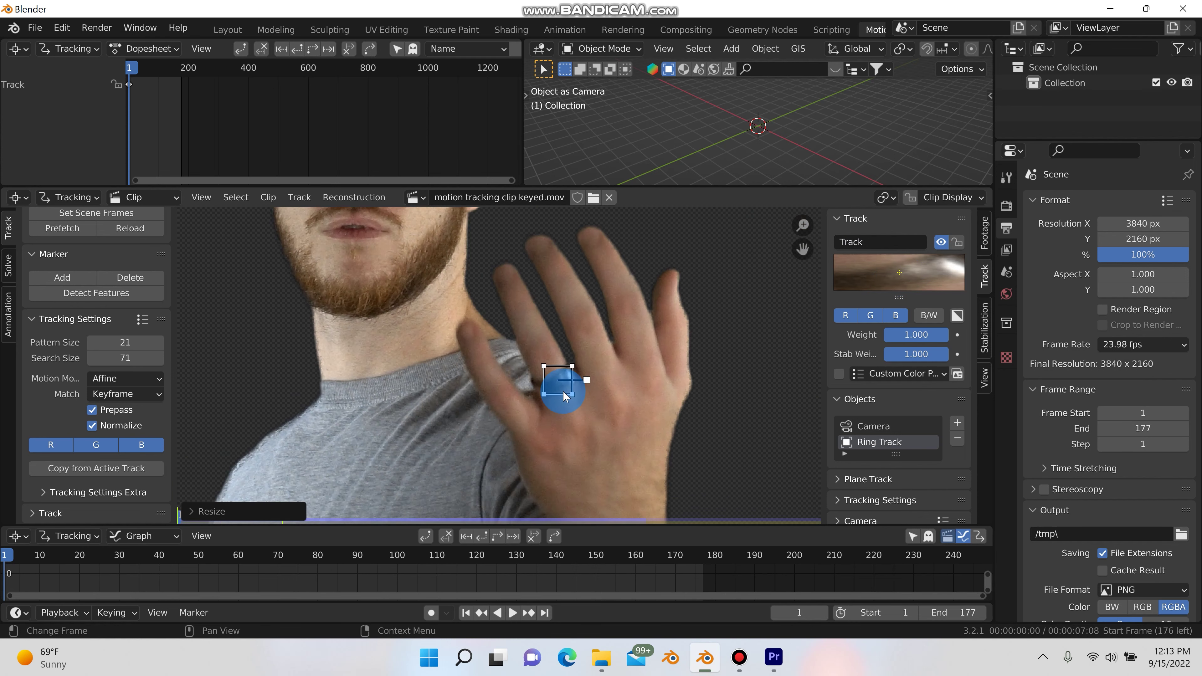
key(s)
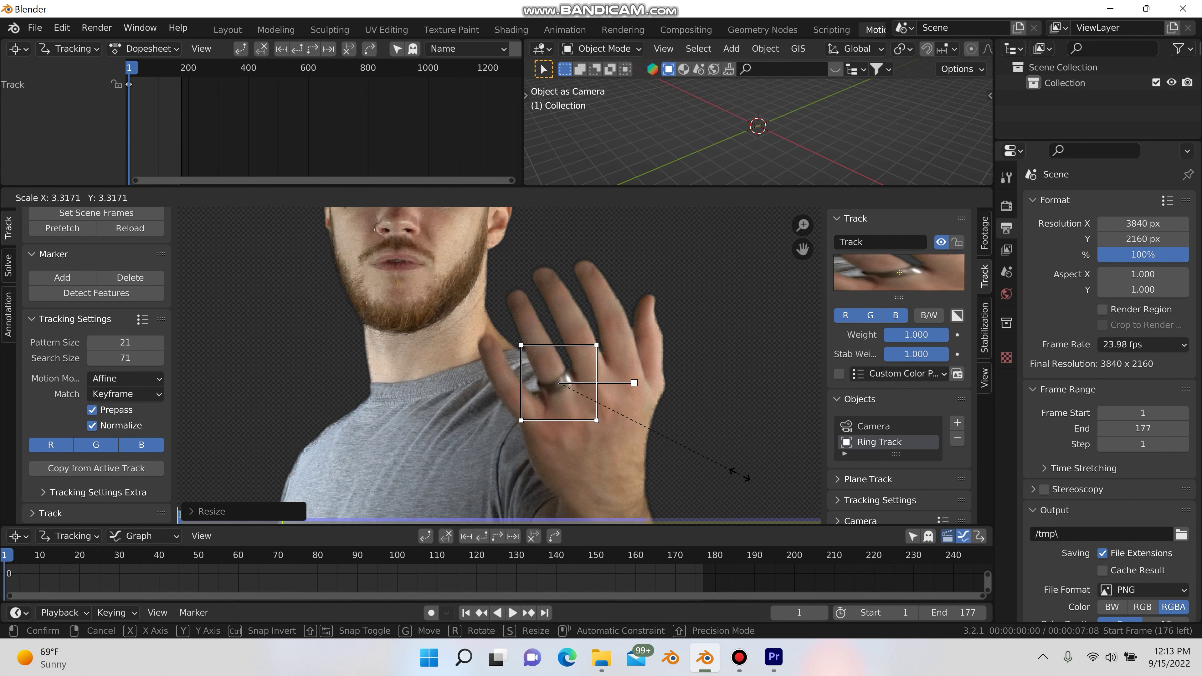
click(738, 474)
drag(549, 389, 566, 395)
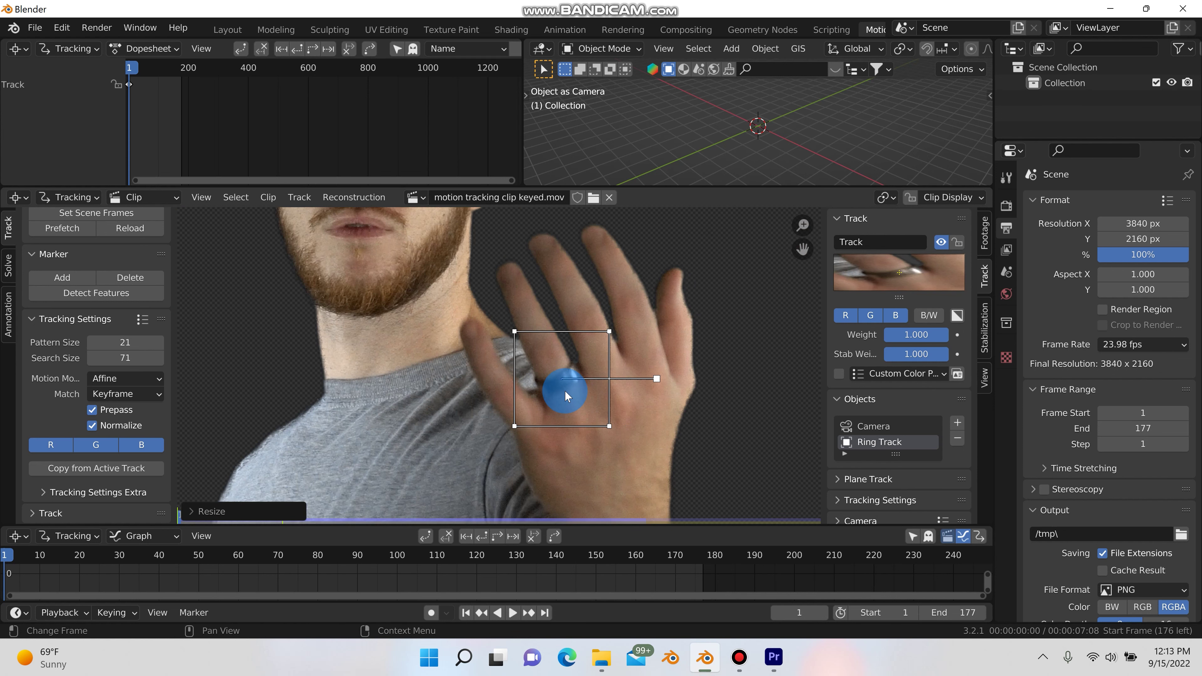
click(643, 441)
key(s)
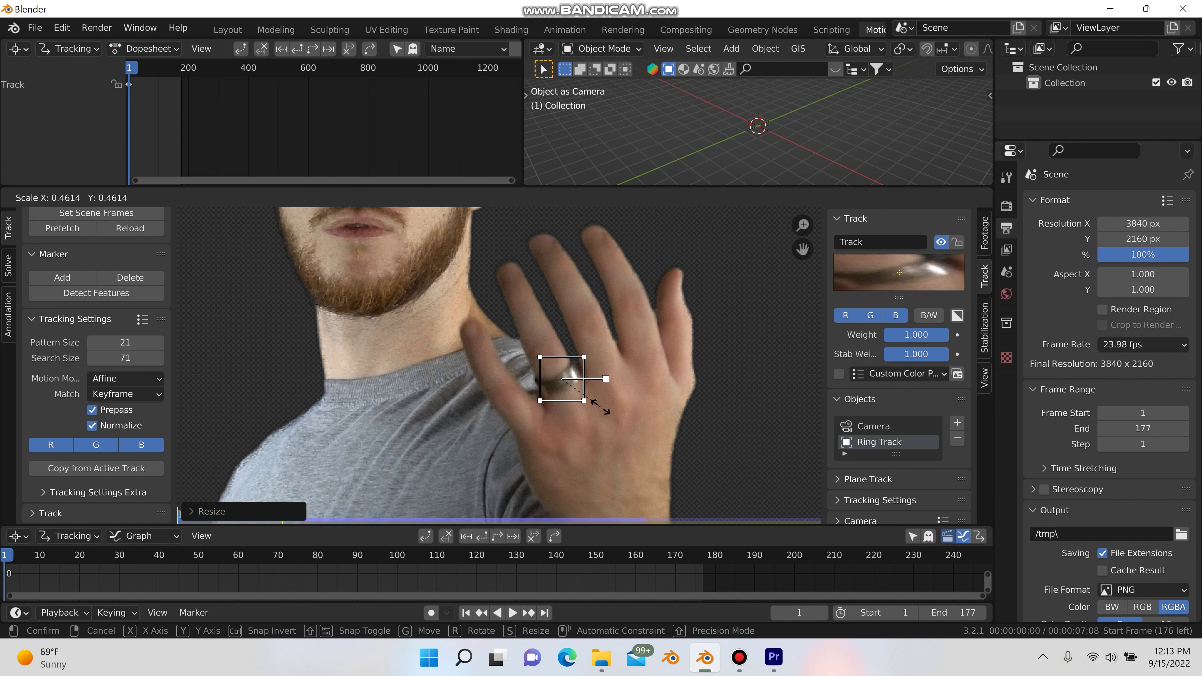
click(602, 409)
Try to track the ring marker forward through the entire clip
scroll(587, 415, down, 2)
mouse_move(587, 408)
mouse_down()
mouse_move(569, 415)
mouse_move(573, 403)
mouse_move(429, 478)
mouse_move(558, 412)
mouse_up()
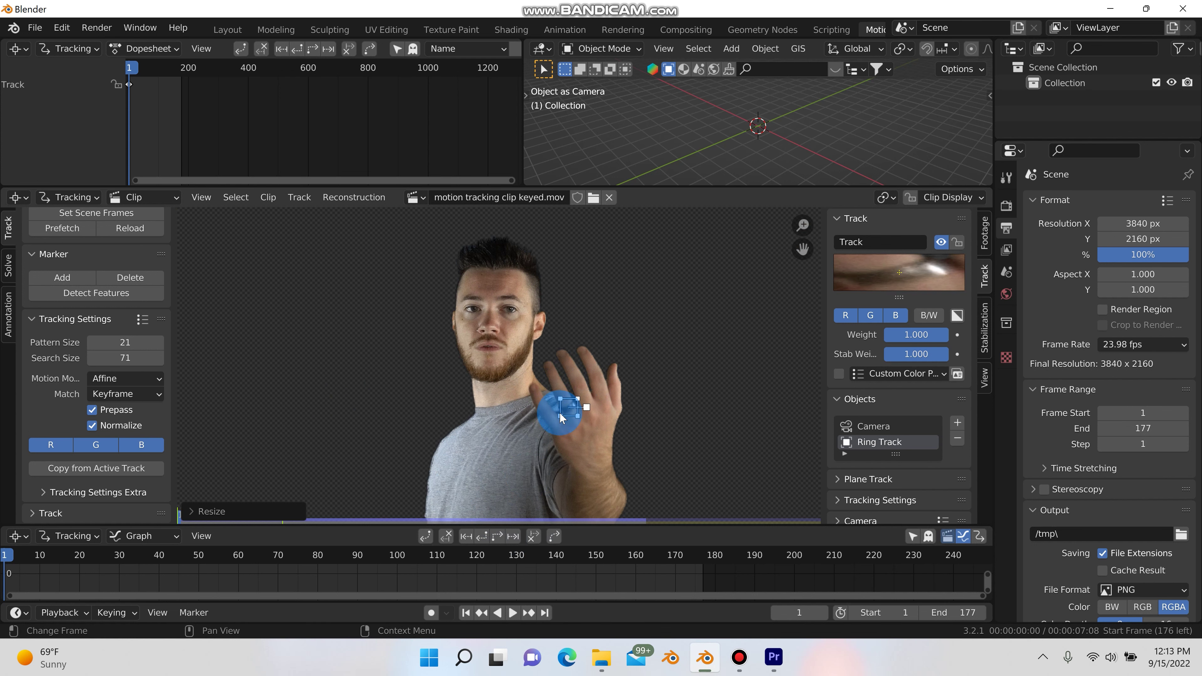
click(498, 536)
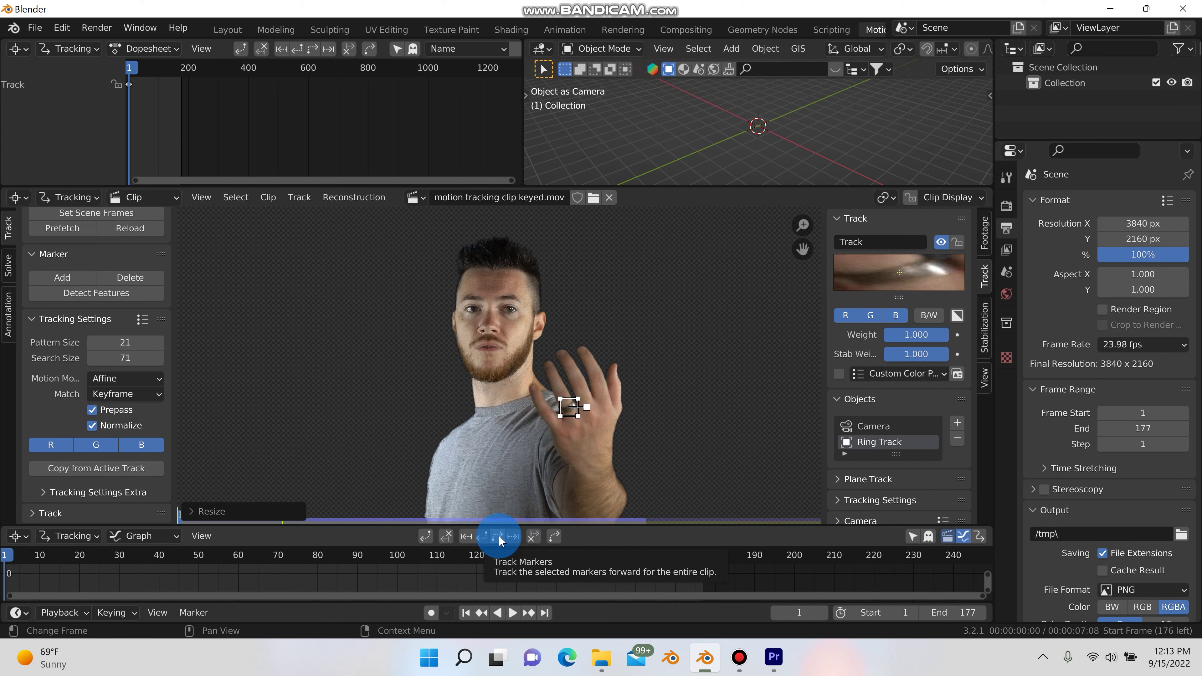
click(499, 535)
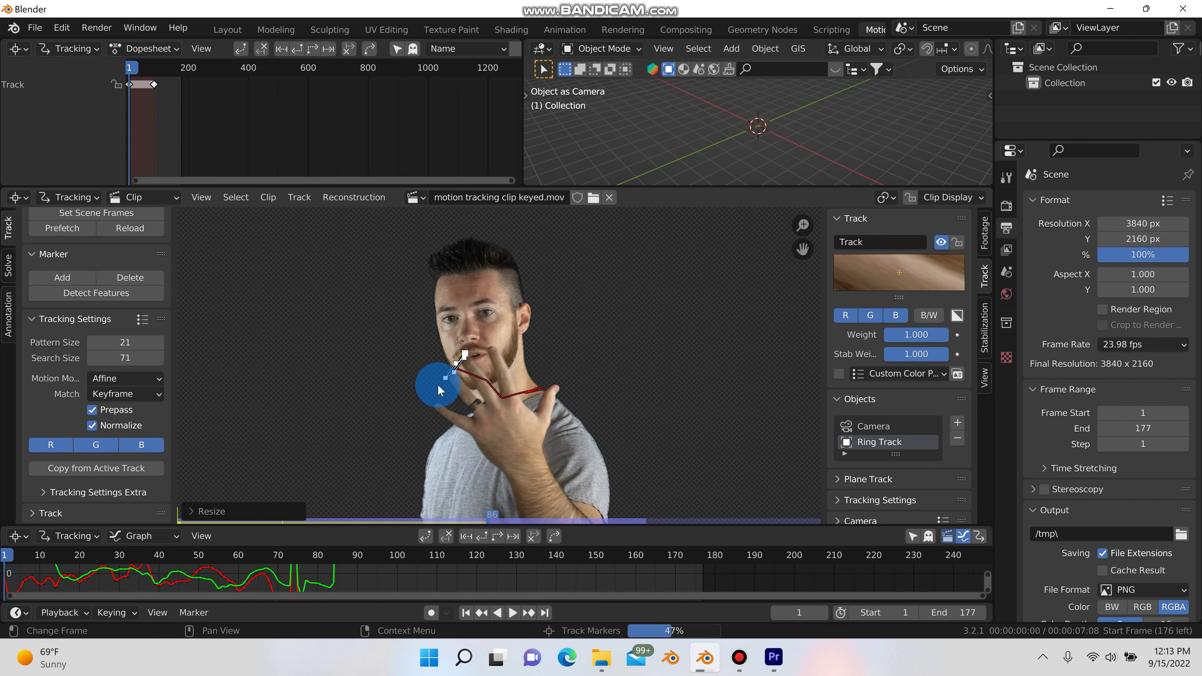
Inspect the marker against the ring hand at frame 87 and delete the marker
scroll(551, 361, up, 7)
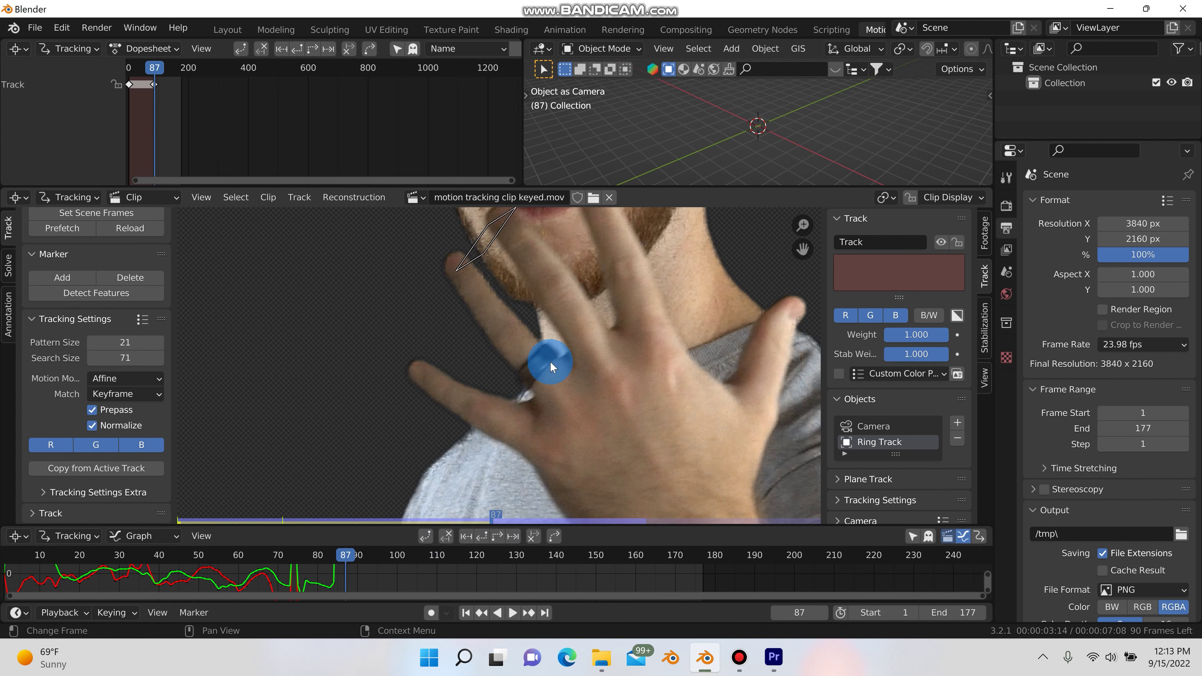
scroll(488, 379, down, 7)
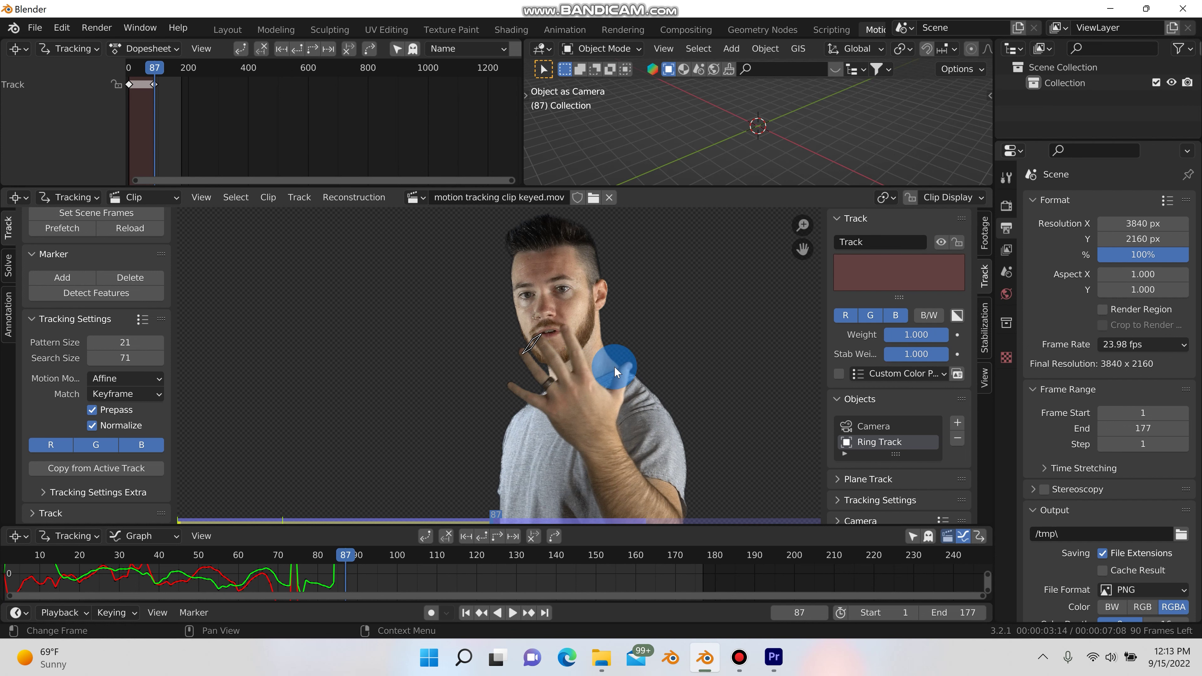
mouse_move(515, 373)
mouse_down()
mouse_move(528, 345)
mouse_move(535, 355)
mouse_up()
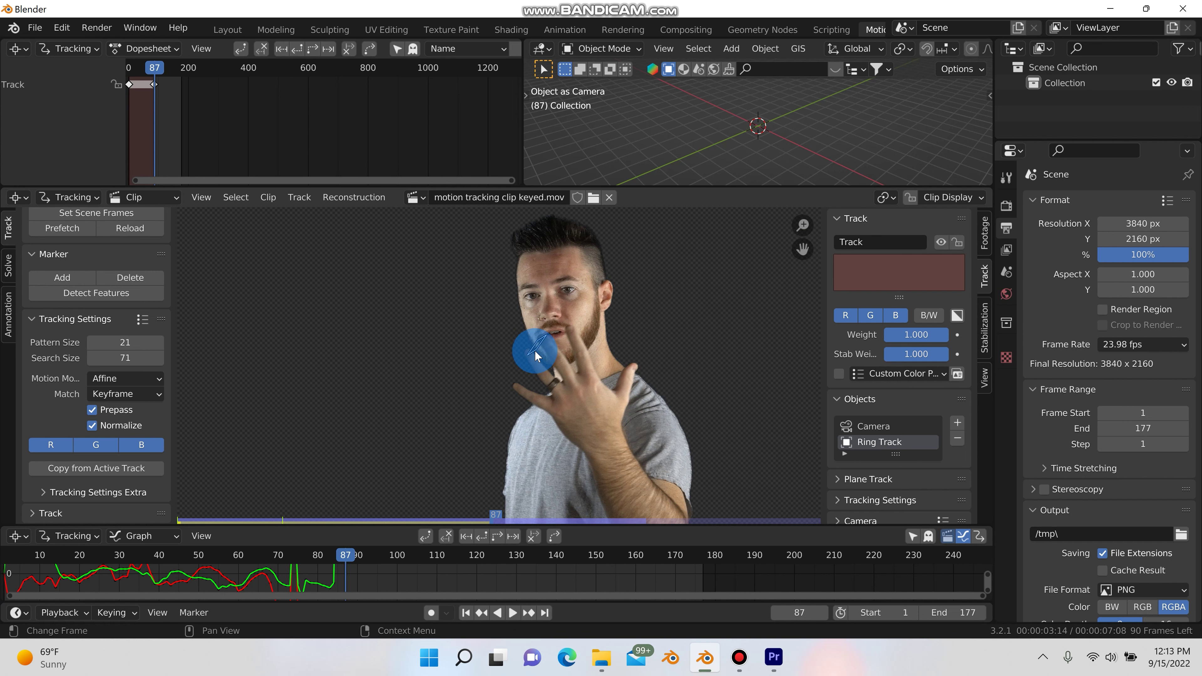
key(x)
click(537, 352)
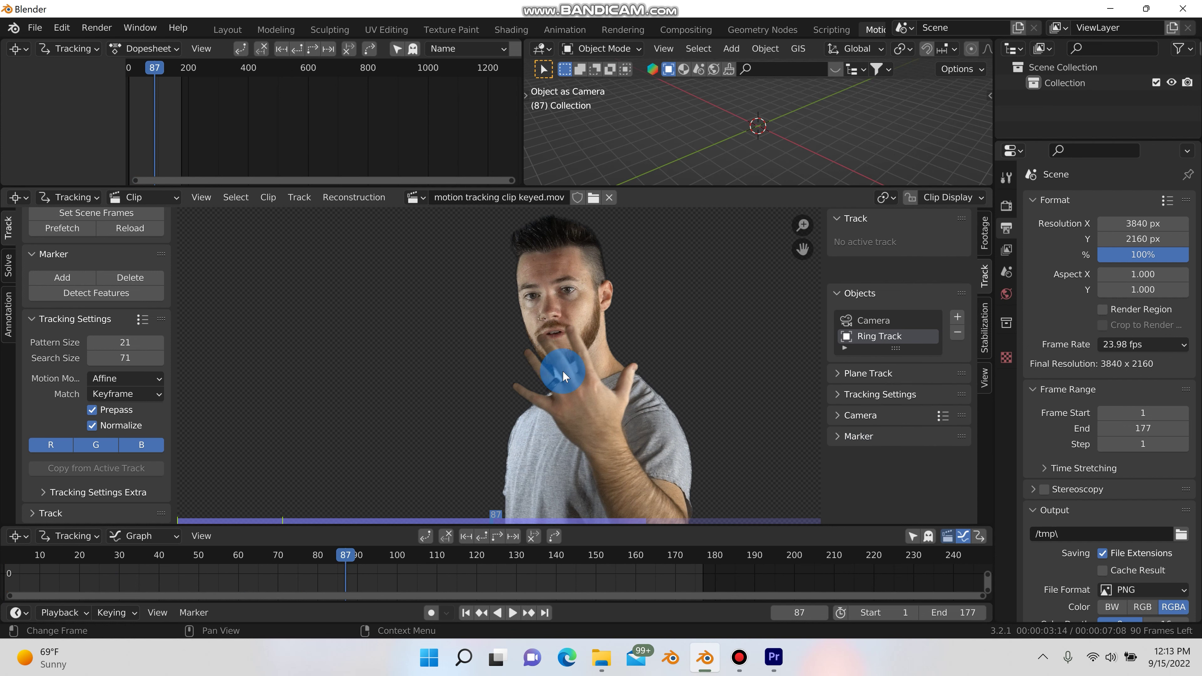
Return to the first frame, place a new marker on the ring, and scale it up about 2.8 times
click(459, 617)
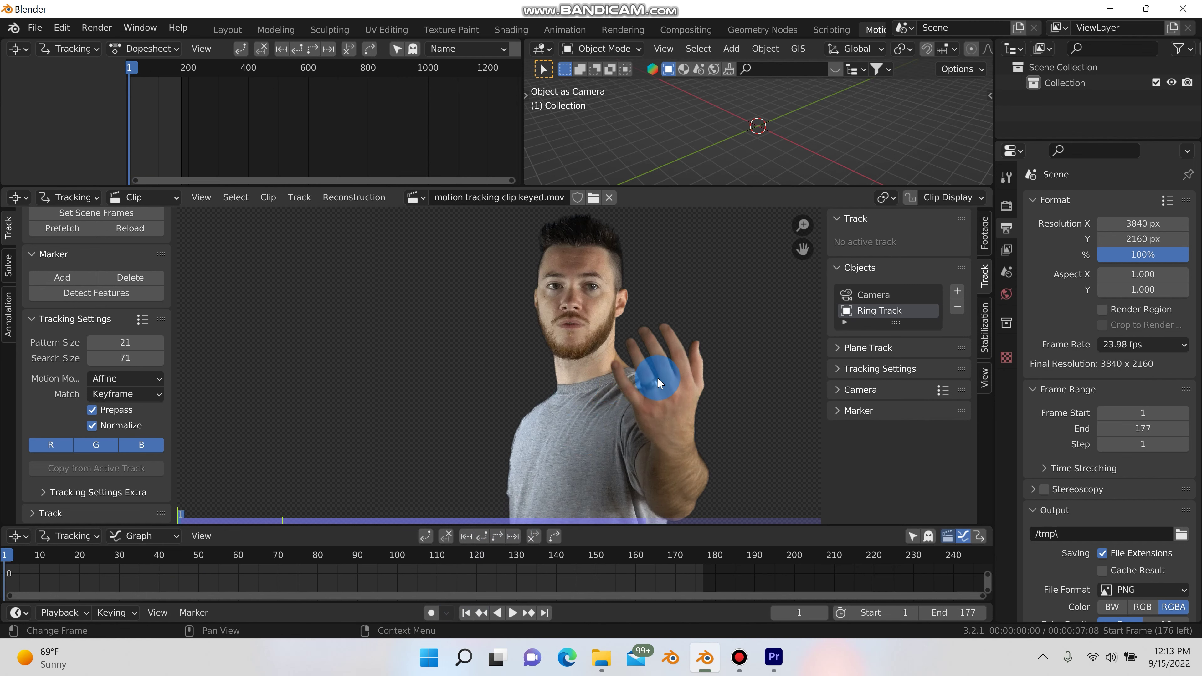
scroll(657, 377, up, 6)
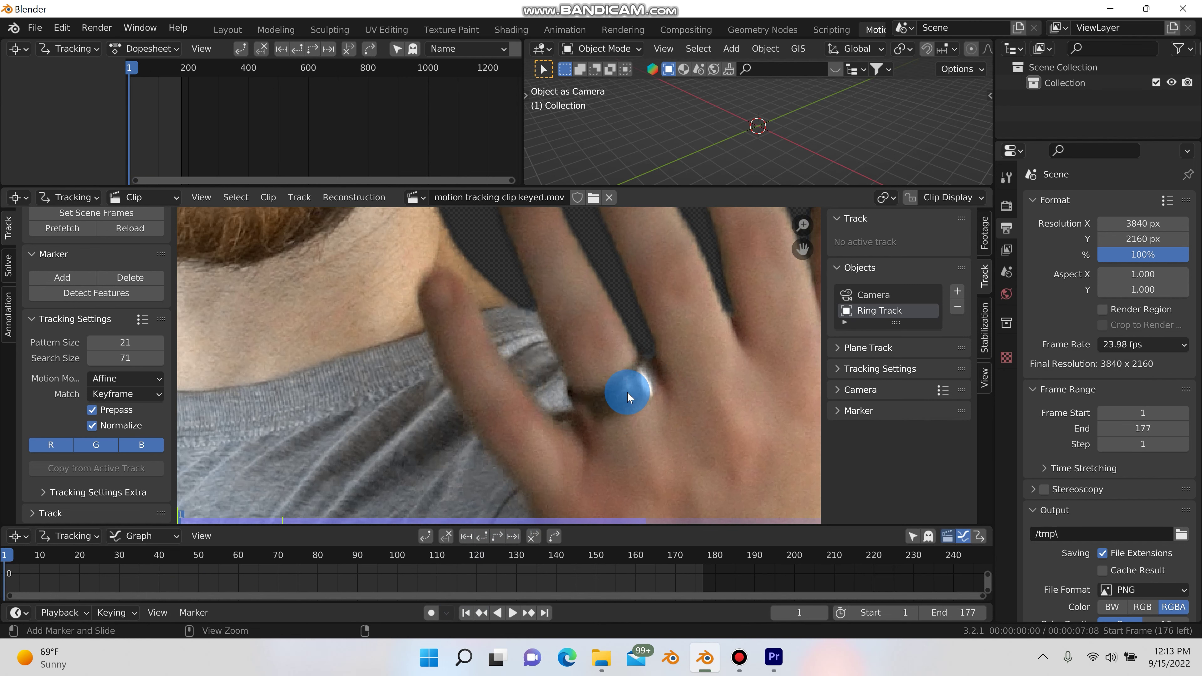
ctrl+click(625, 391)
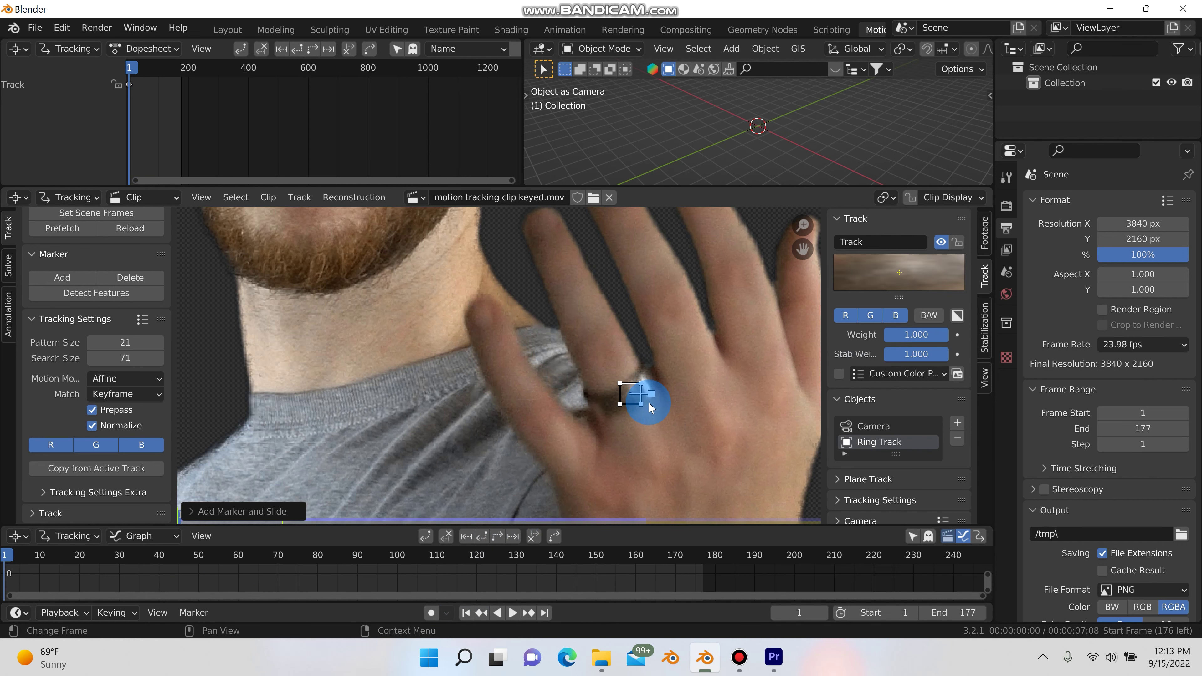
key(s)
click(676, 424)
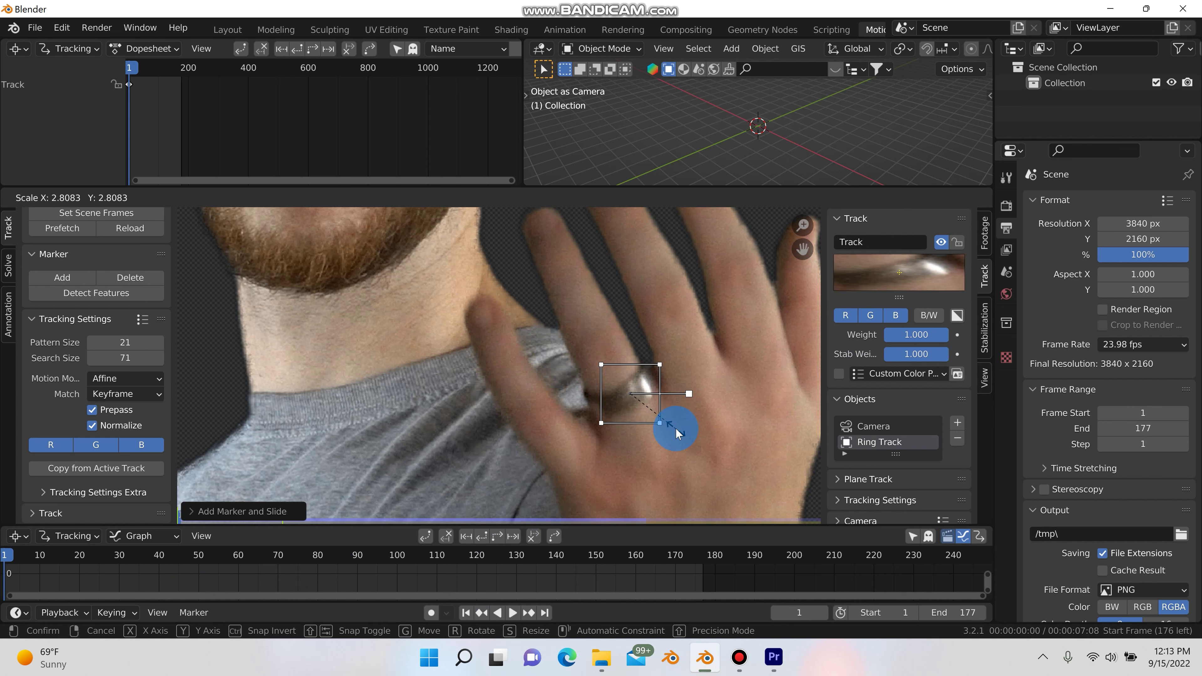
Track the ring marker forward one frame at a time to frame 25
click(513, 536)
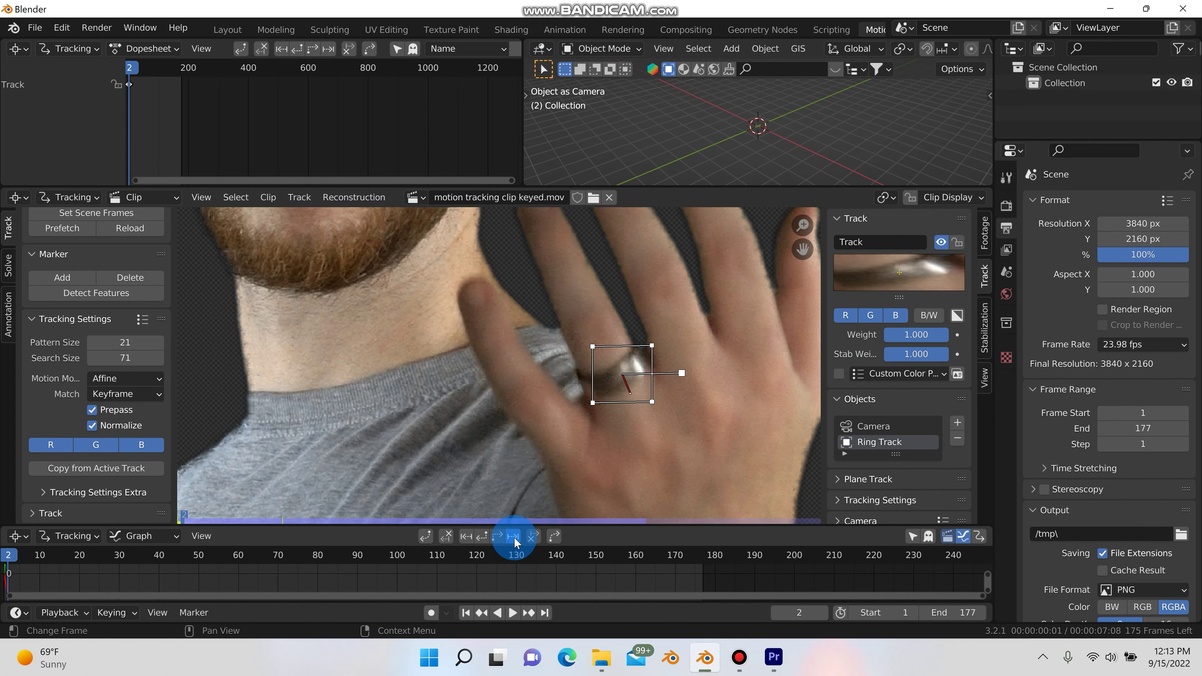
click(513, 536)
click(513, 536)
click(513, 537)
click(513, 536)
click(513, 536)
click(513, 536)
click(513, 536)
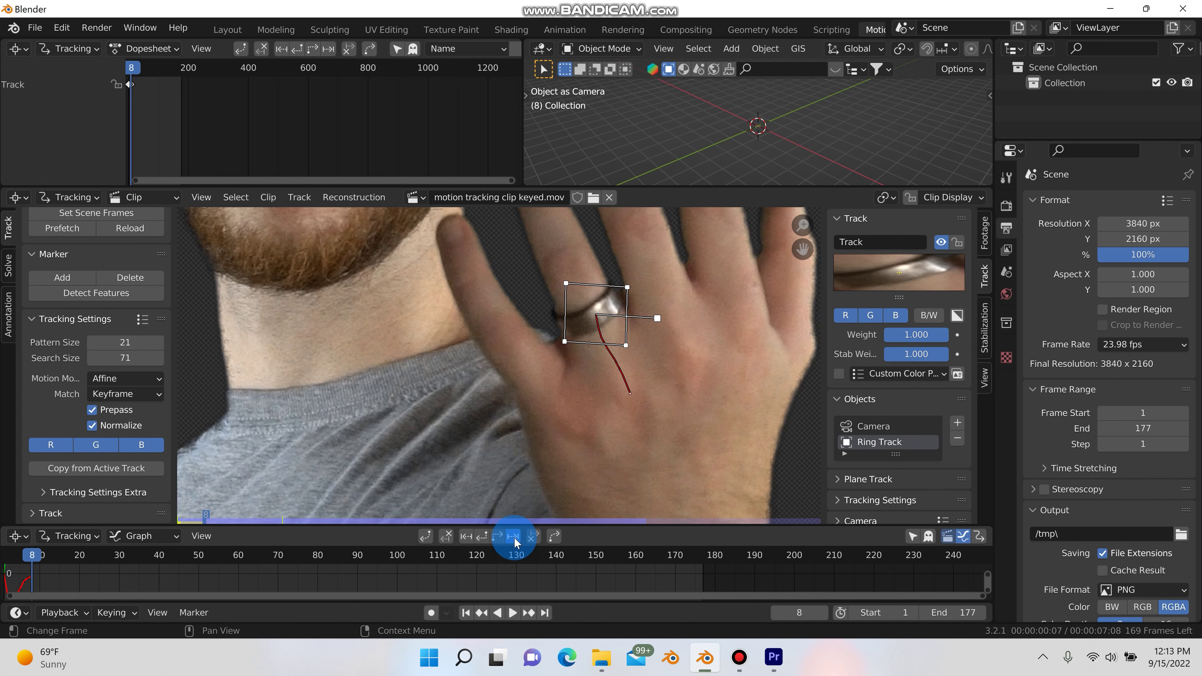
click(513, 537)
click(513, 536)
click(513, 536)
click(513, 536)
click(513, 537)
click(513, 537)
click(513, 536)
click(513, 536)
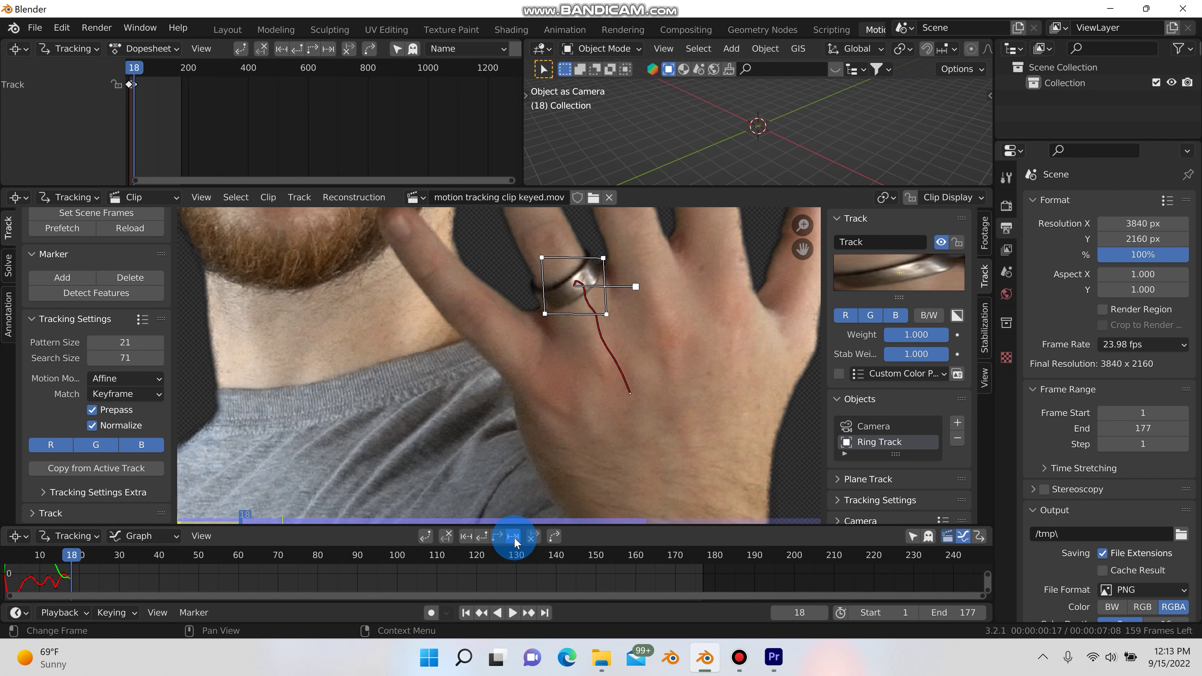
click(513, 536)
click(513, 536)
click(513, 537)
click(513, 537)
click(513, 537)
click(513, 537)
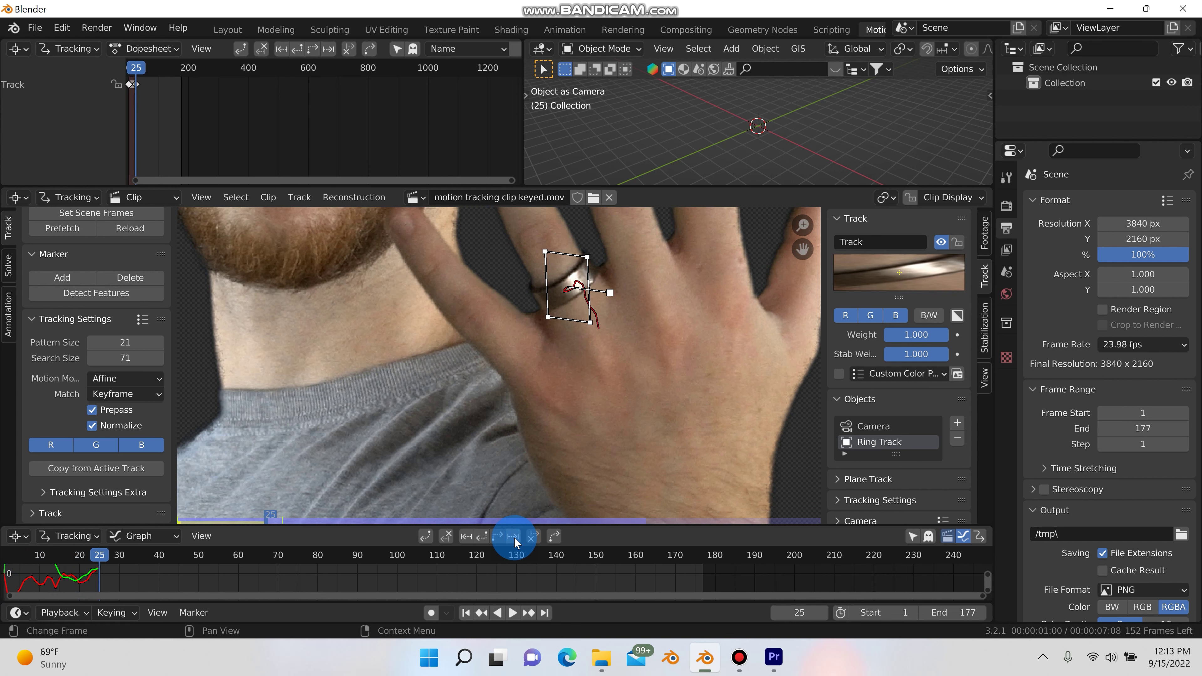
Step back to frame 22, check the marker over the ring, and apply a resize there at scale 1.0
click(482, 536)
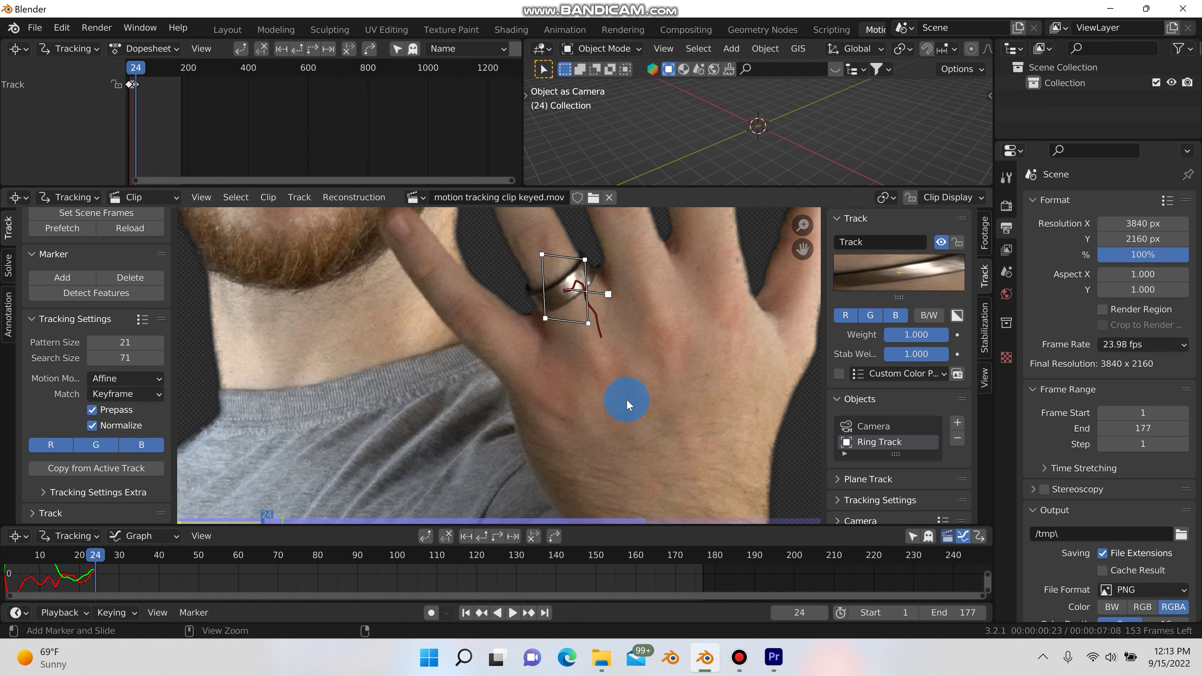
key(Left)
key(Left)
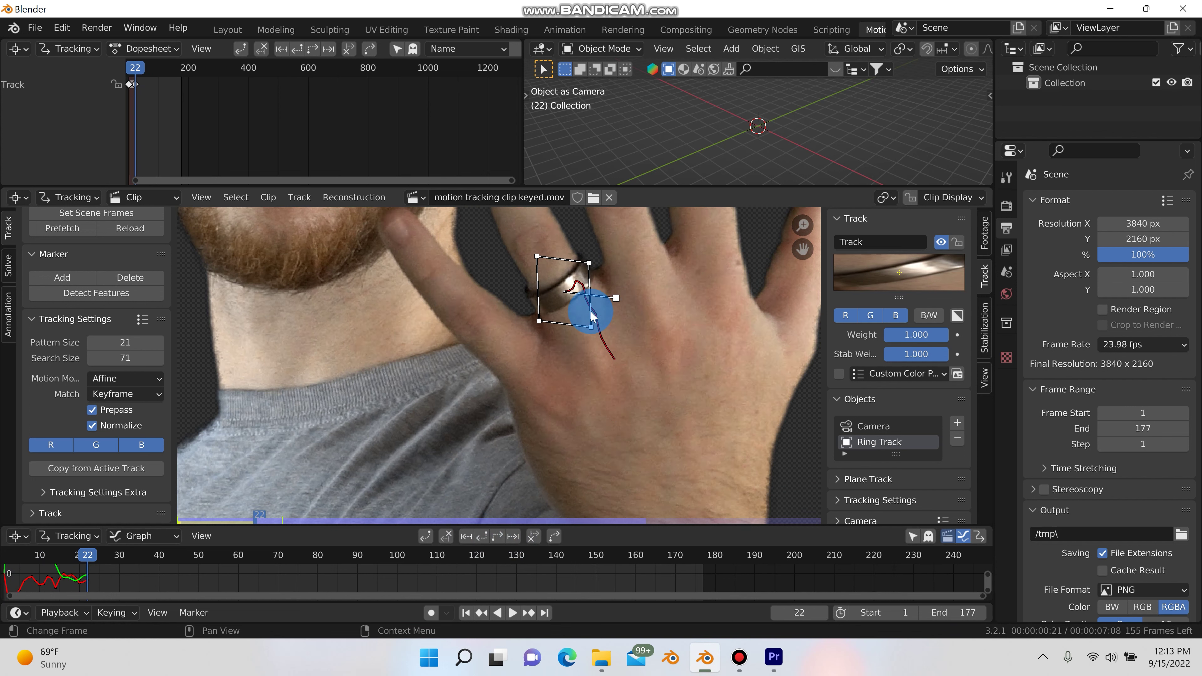
scroll(597, 326, up, 2)
key(s)
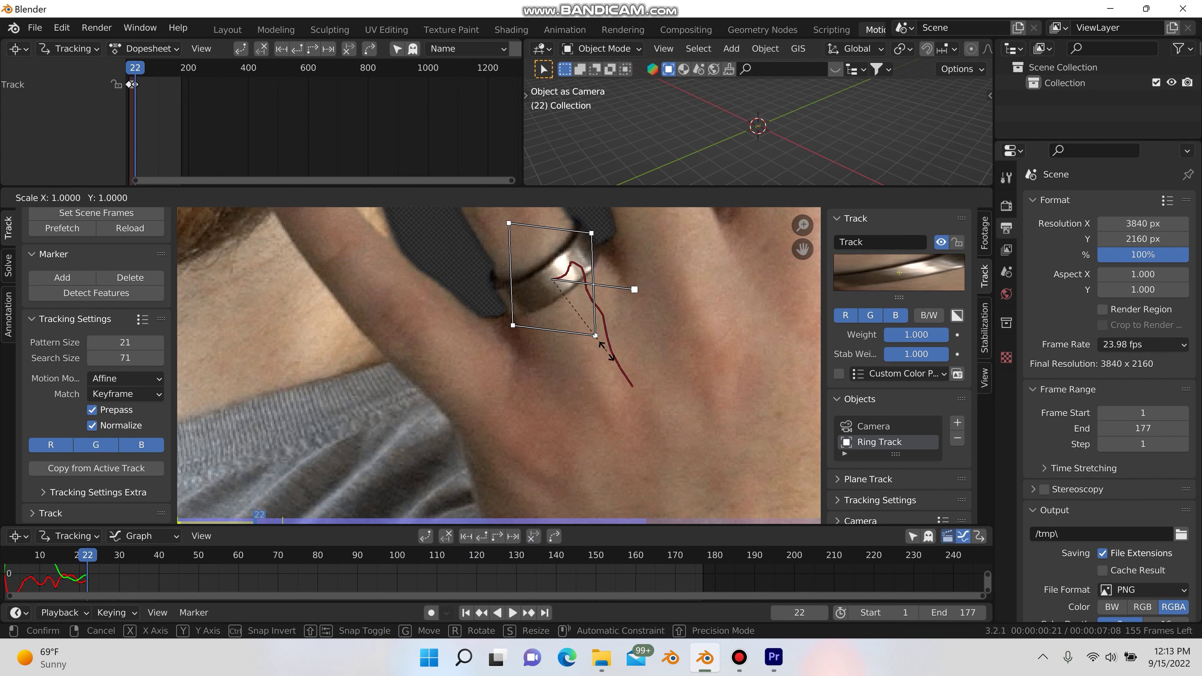
click(608, 356)
click(591, 256)
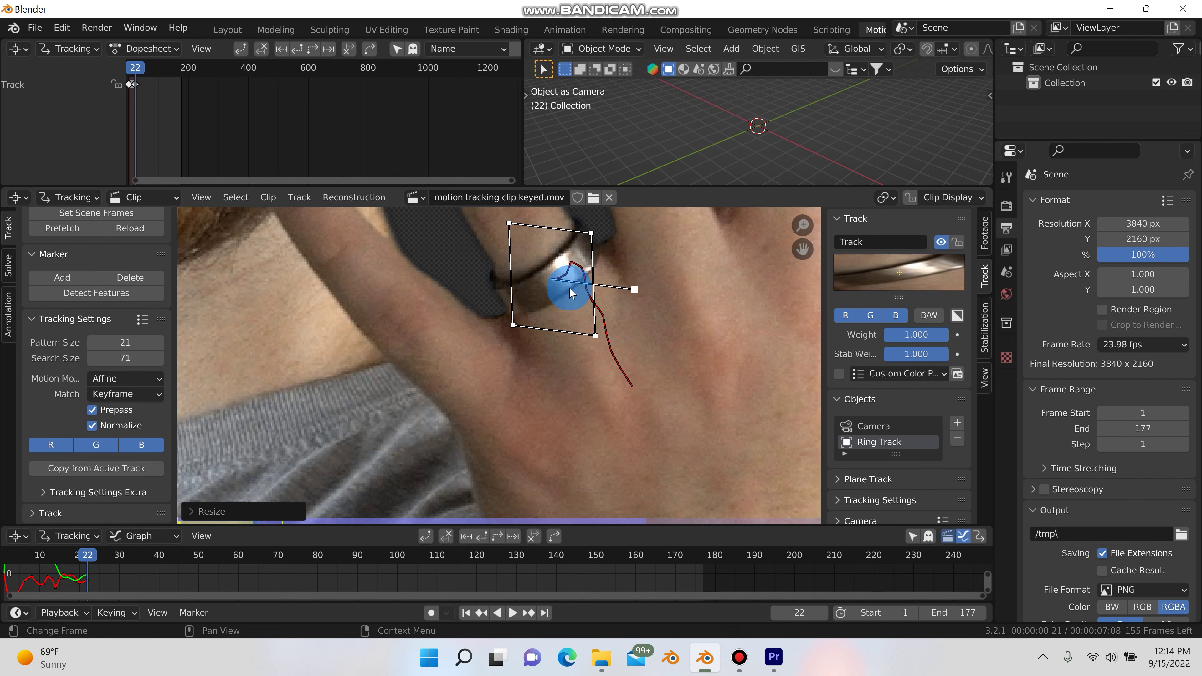
mouse_move(570, 292)
middle_down()
mouse_move(547, 342)
mouse_move(572, 345)
middle_up()
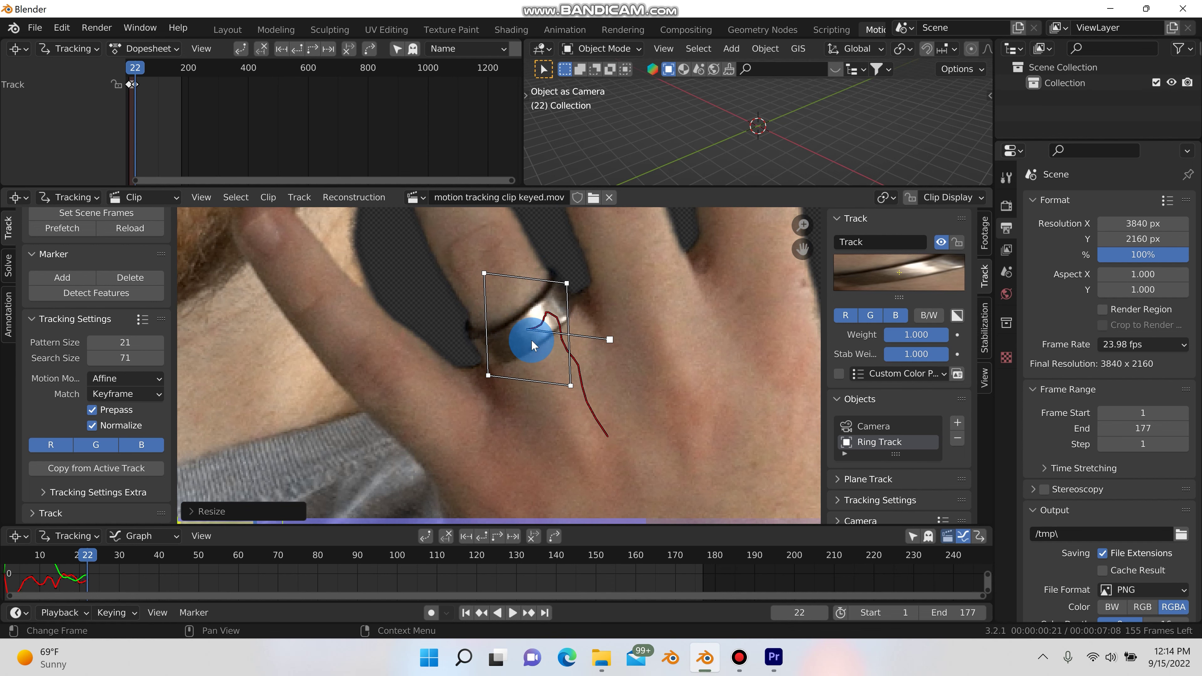
Track the ring marker forward from frame 22 to frame 78 and check its fit on the ring
click(517, 539)
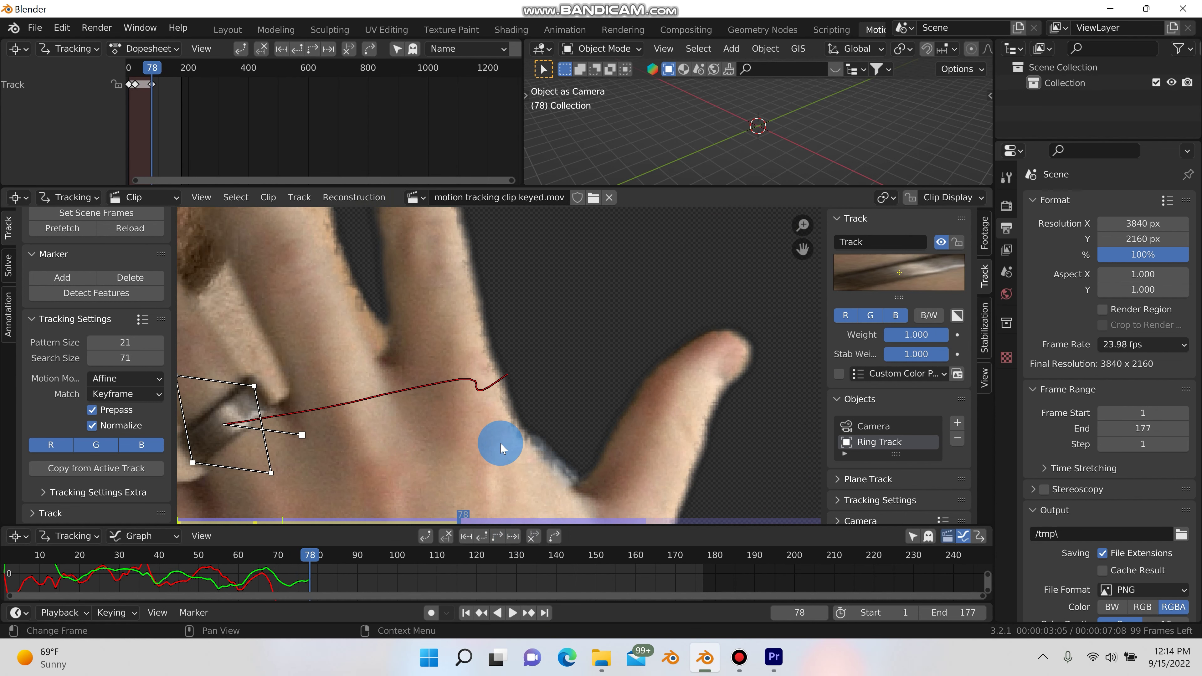
click(683, 398)
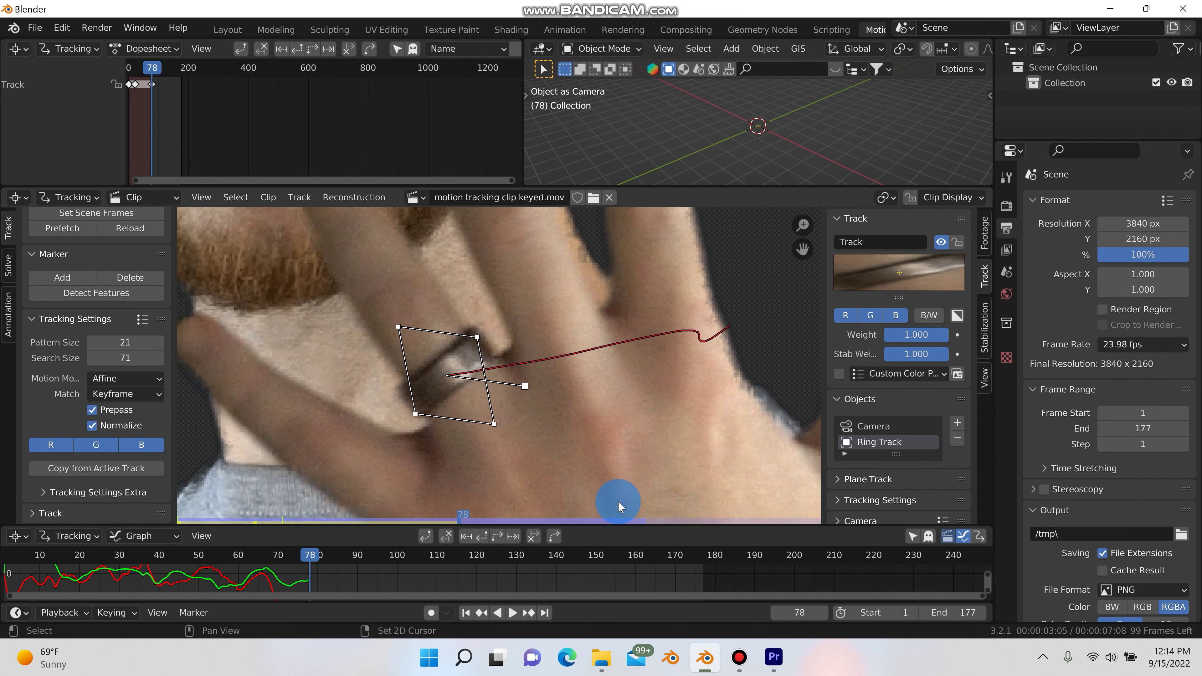
Track the ring marker forward from frame 78, return to frame 83, and apply a resize to the marker there
click(513, 537)
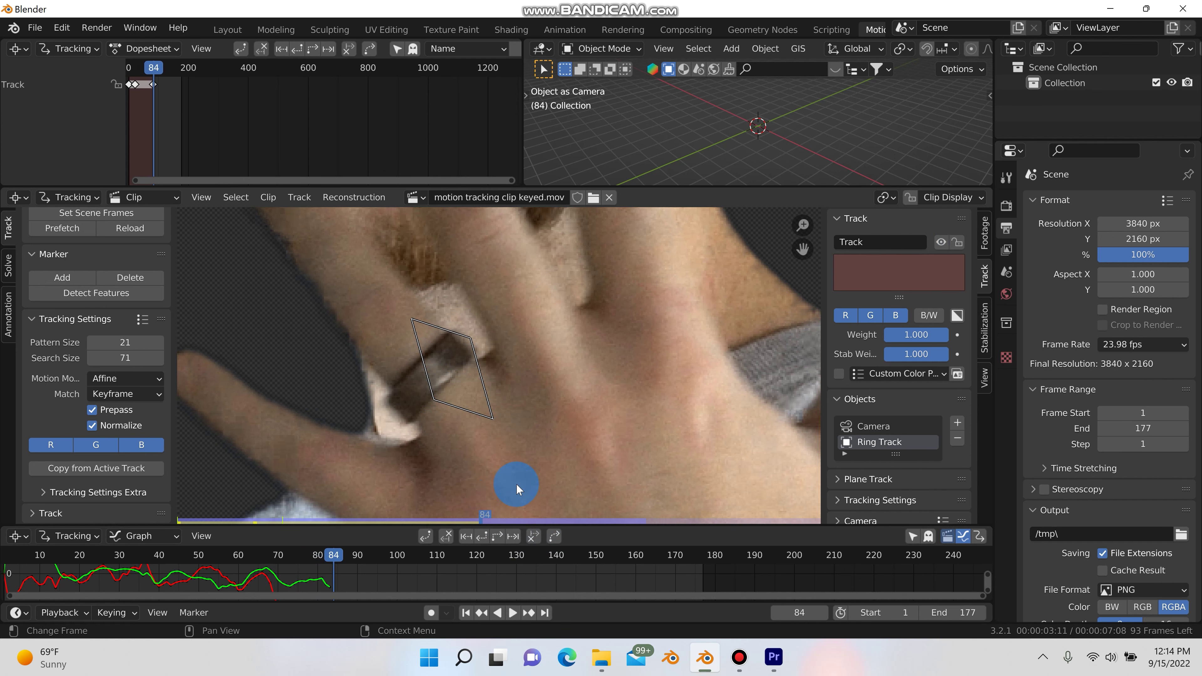
key(Left)
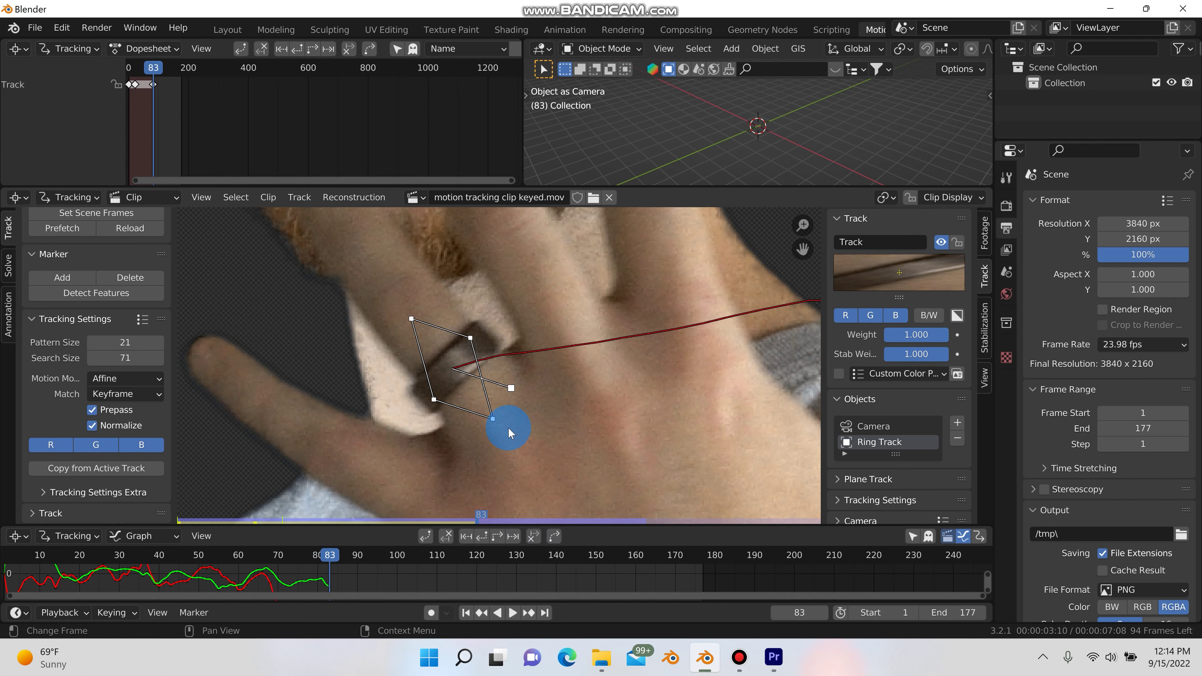
key(s)
click(508, 428)
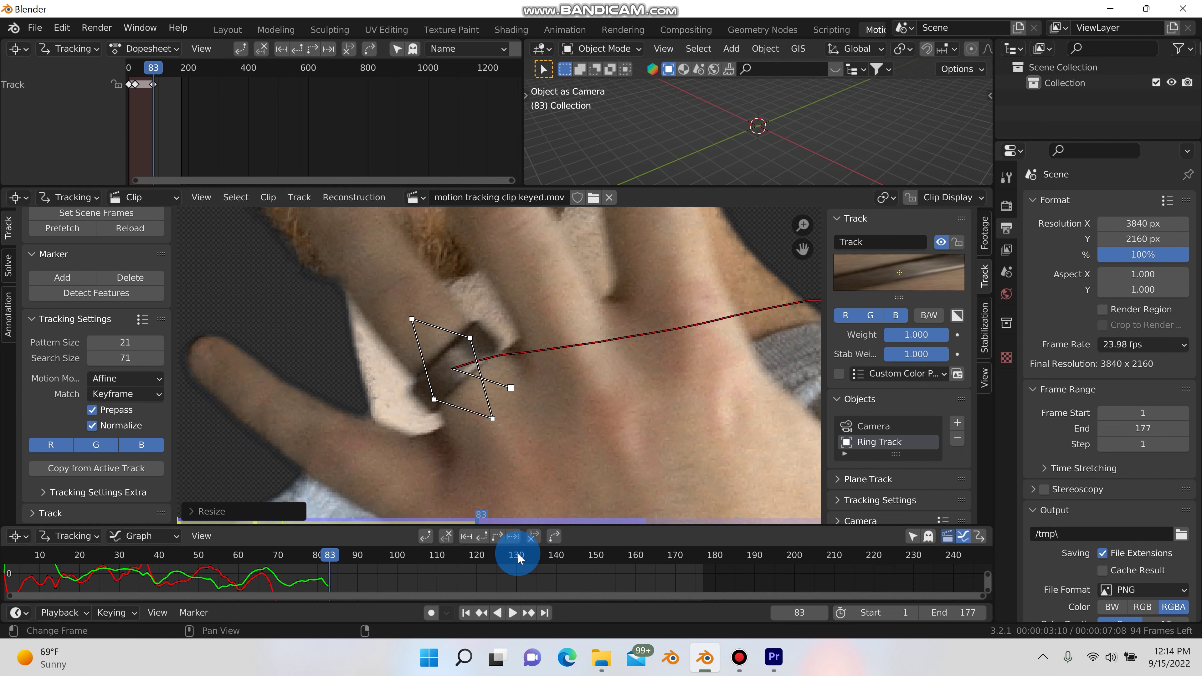
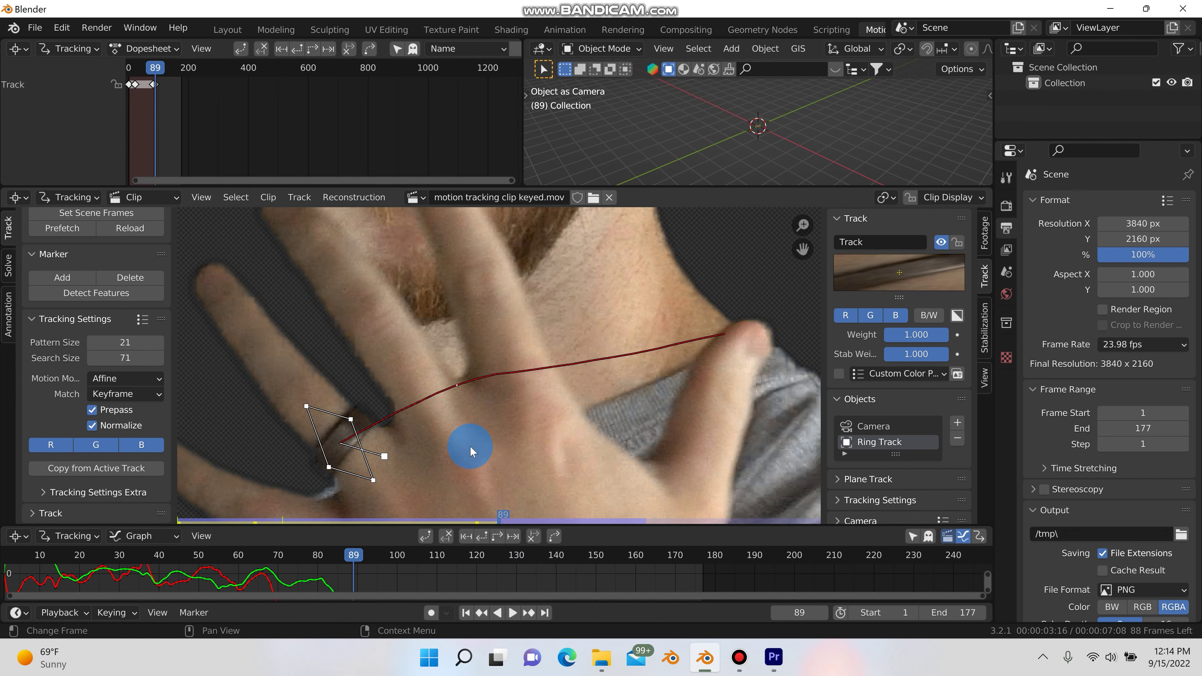
Track the ring marker forward from frame 83 to frame 131, keeping the ring in view
click(512, 538)
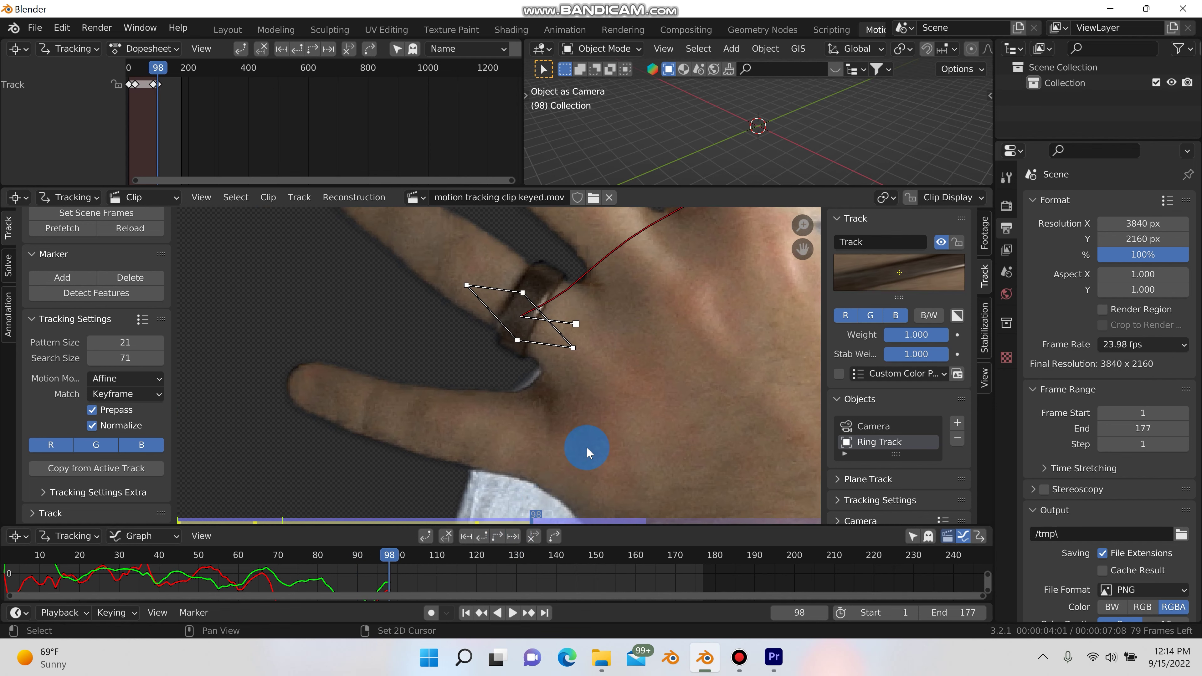
click(511, 542)
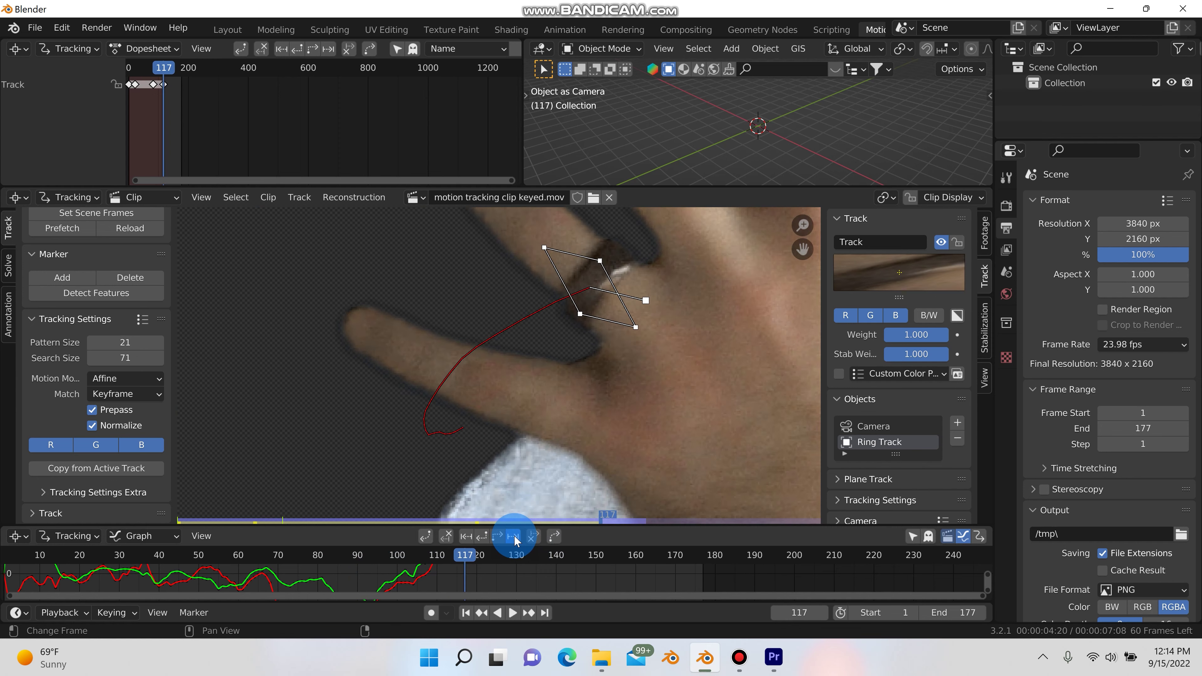
middle_drag(412, 441, 412, 479)
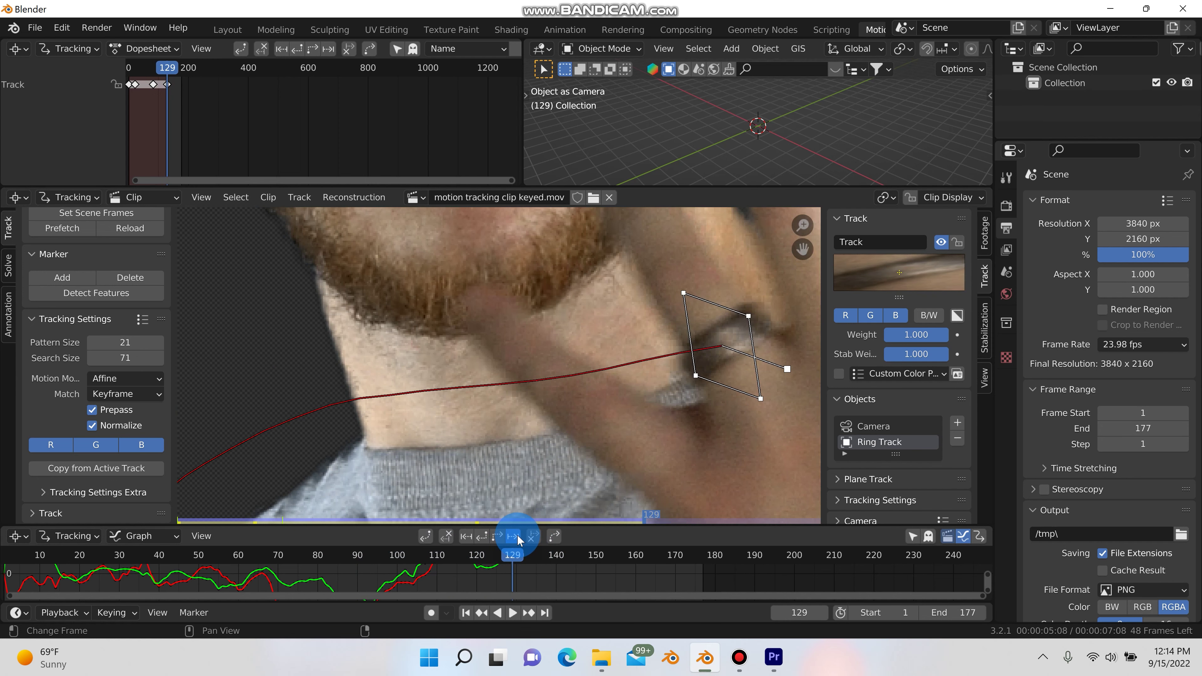
middle_drag(682, 353, 374, 379)
click(541, 543)
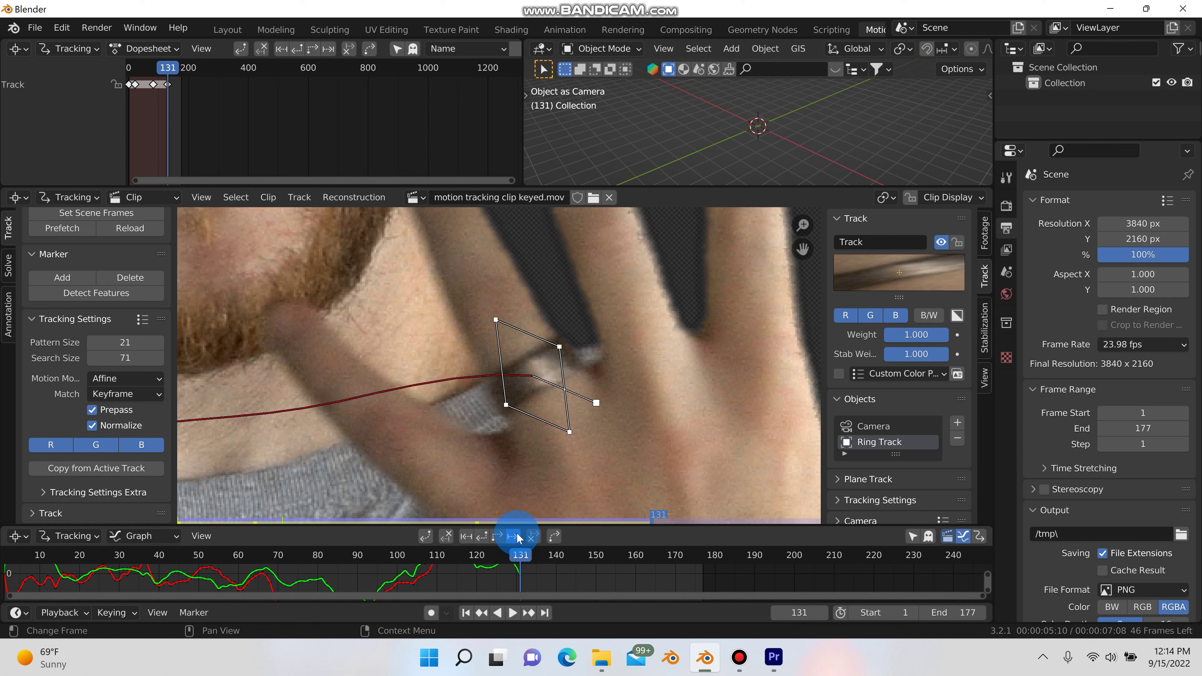
Continue the ring track past frame 131, return to frame 135, and re-key the marker over the ring there
click(677, 426)
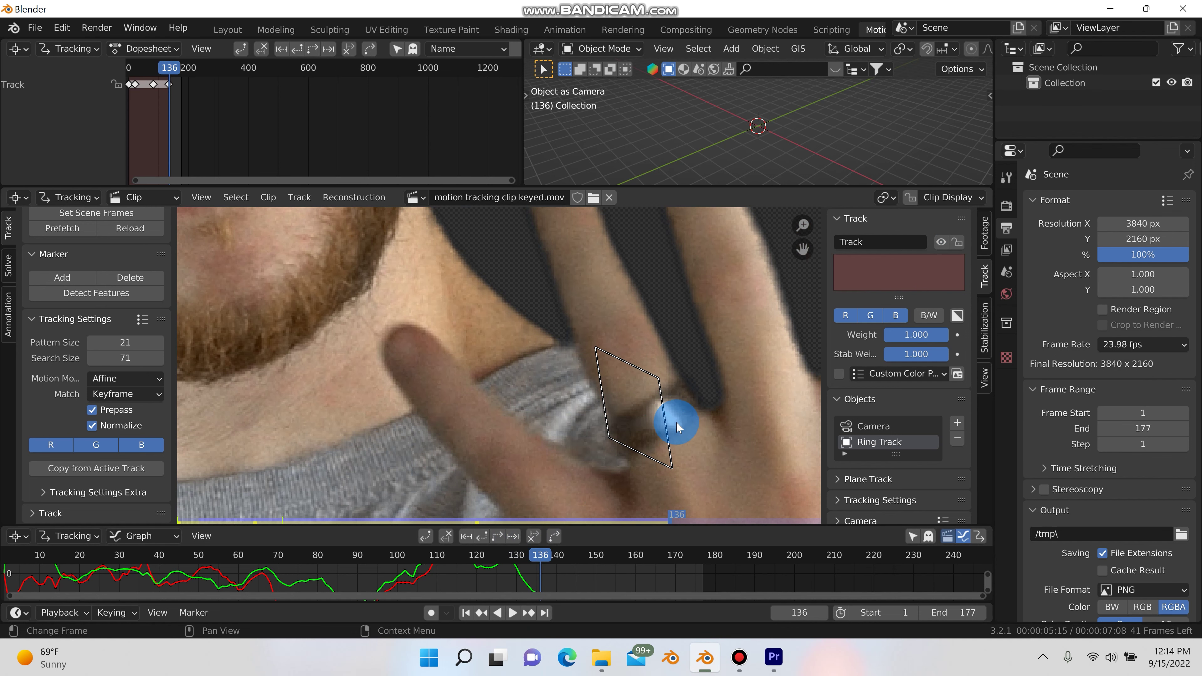
key(Left)
mouse_move(681, 439)
middle_down()
mouse_move(571, 395)
mouse_move(578, 378)
middle_up()
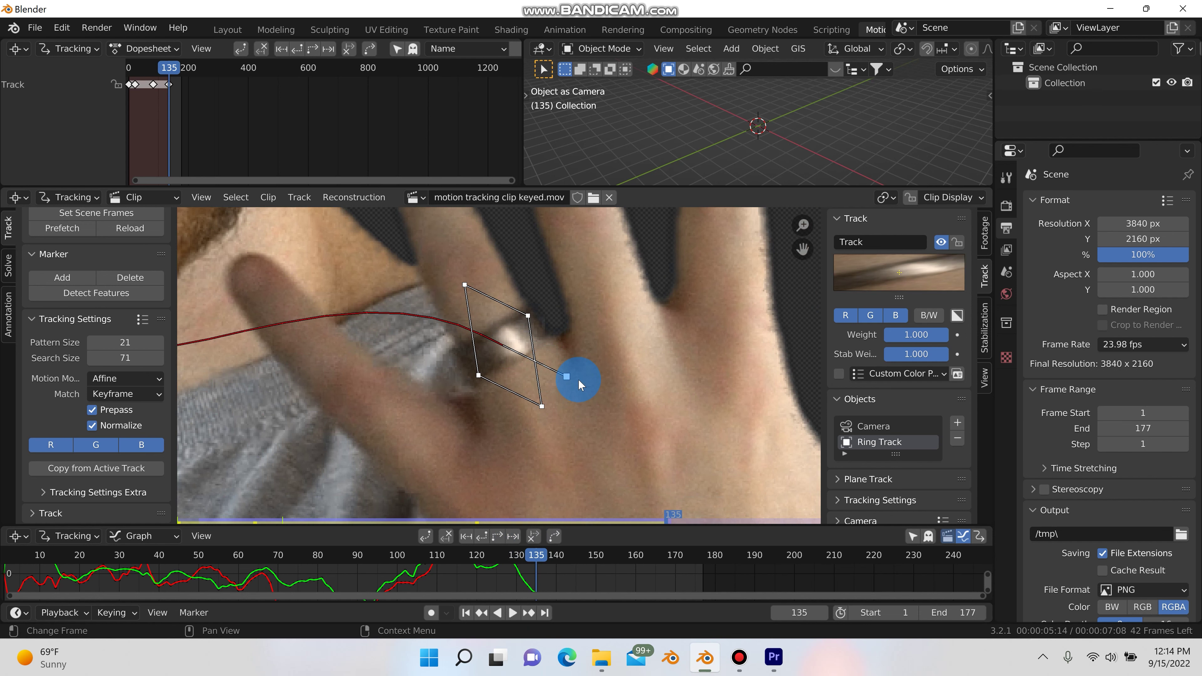
click(574, 377)
Track the ring marker from frame 135 to the clip's last frame, 177, and lock the clip view to the selected marker
click(513, 536)
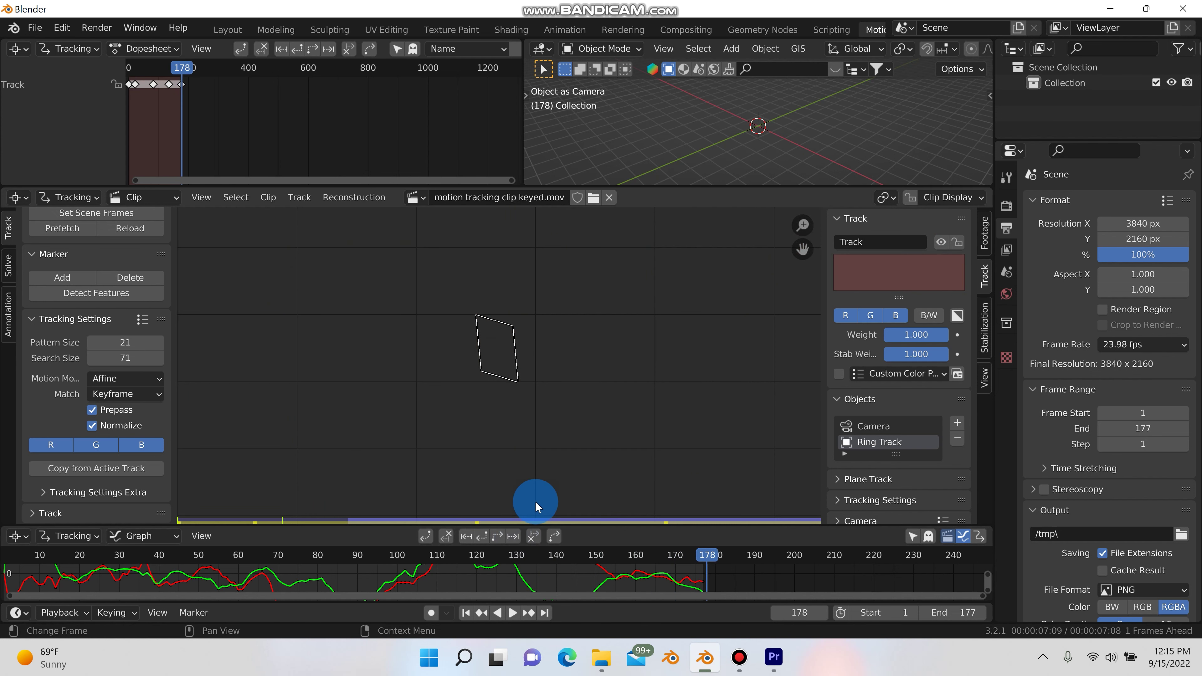
key(Left)
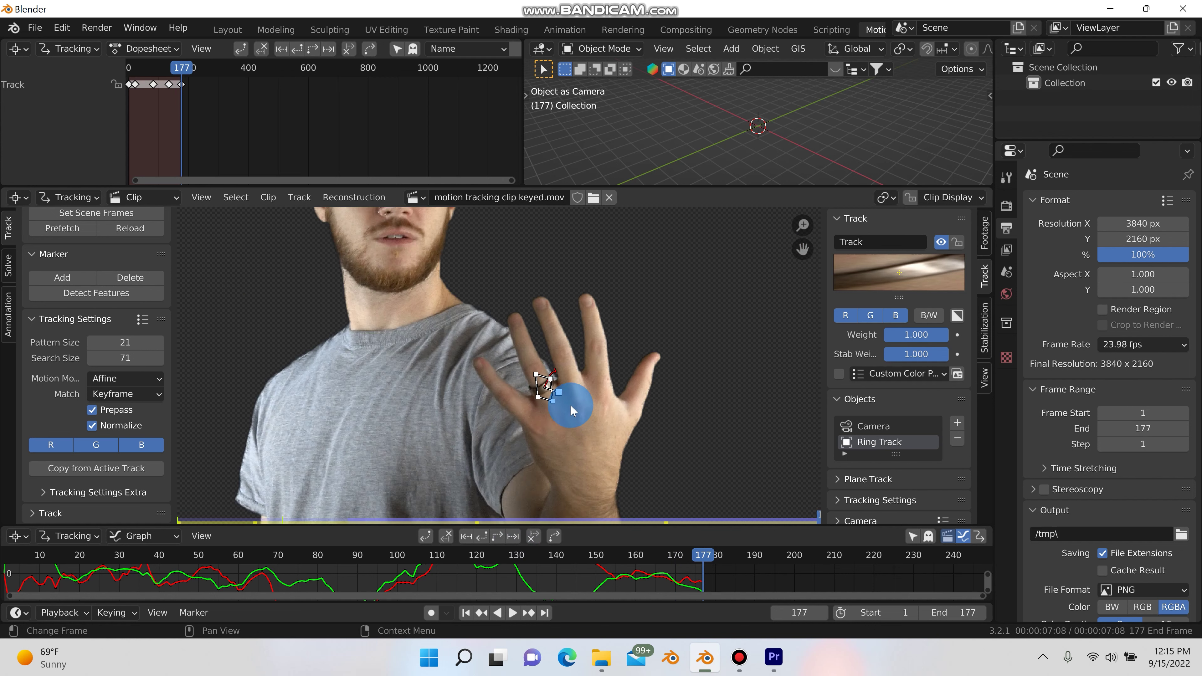
scroll(563, 402, up, 4)
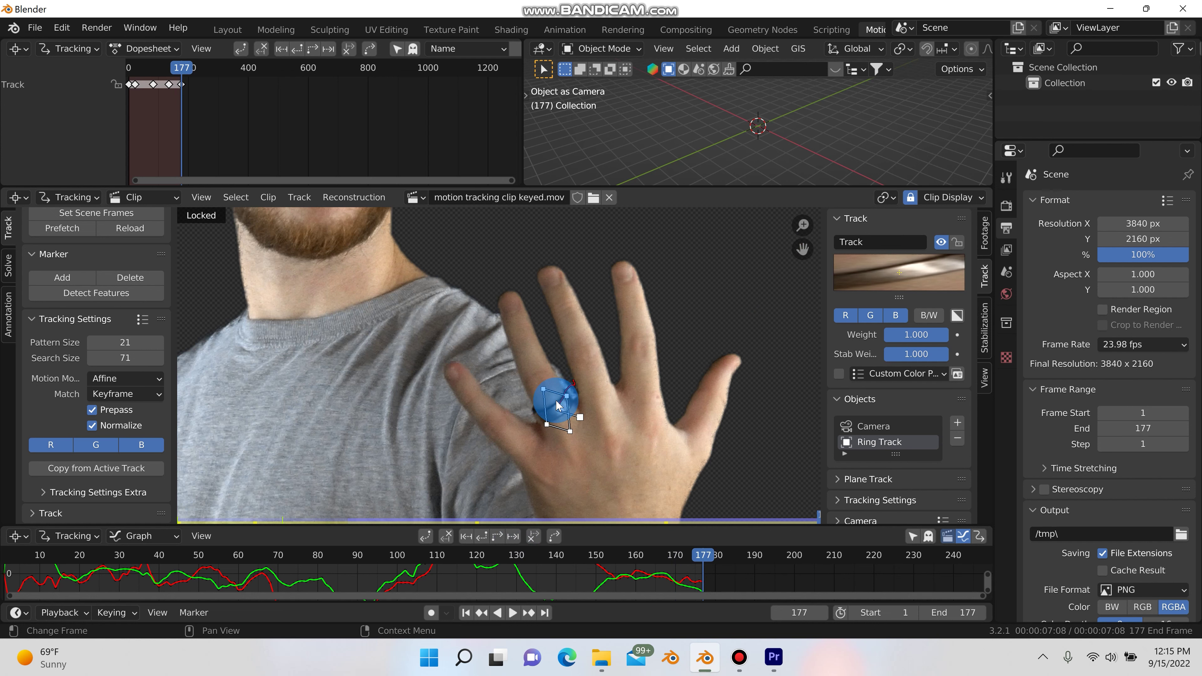
scroll(557, 405, down, 5)
scroll(545, 565, down, 3)
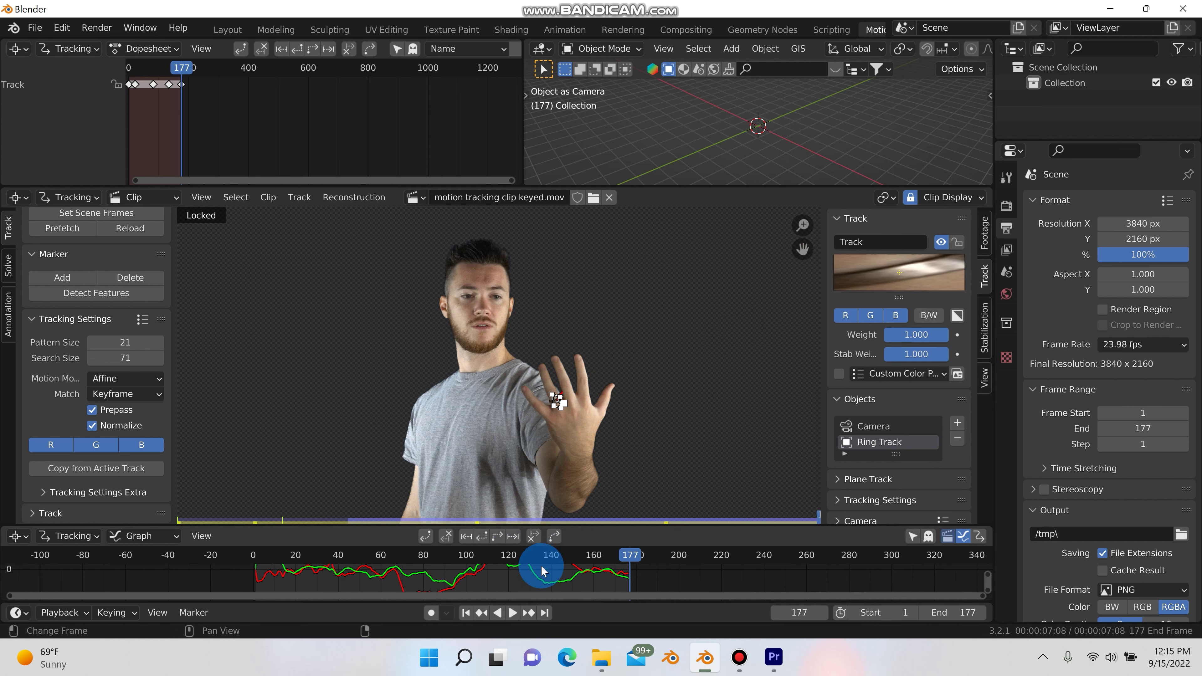
Play the clip from frame 1 and check that the marker stays on the ring throughout
click(466, 612)
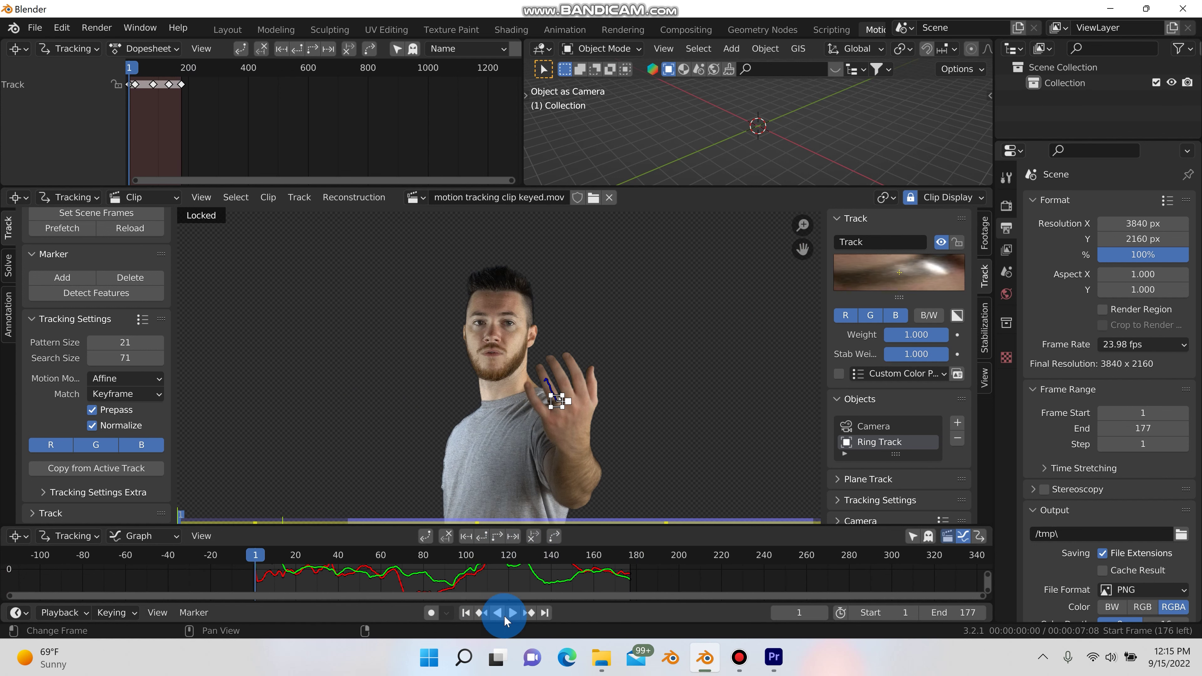
click(513, 613)
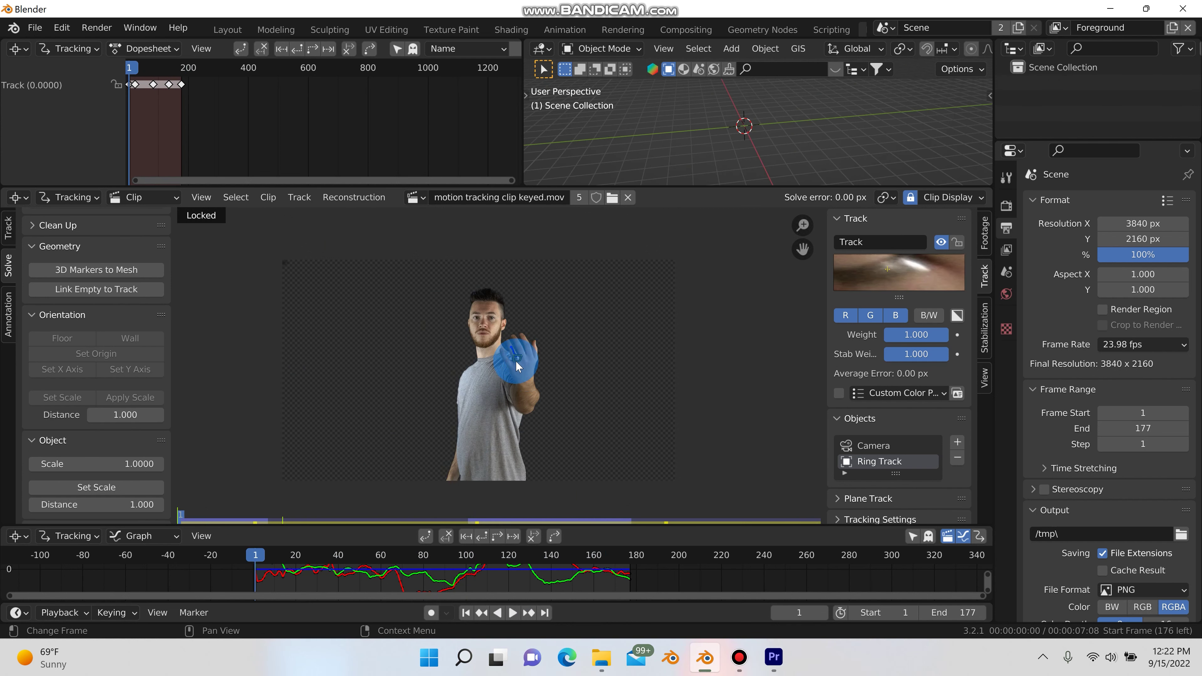
drag(515, 361, 515, 359)
click(514, 612)
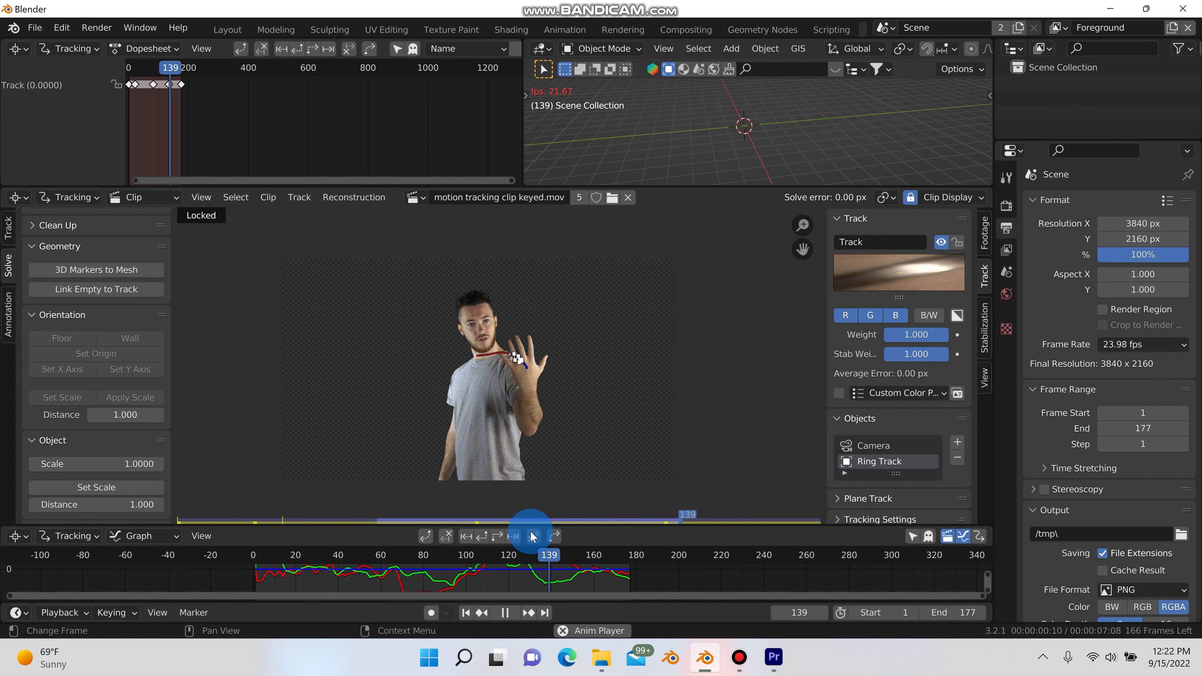
click(505, 614)
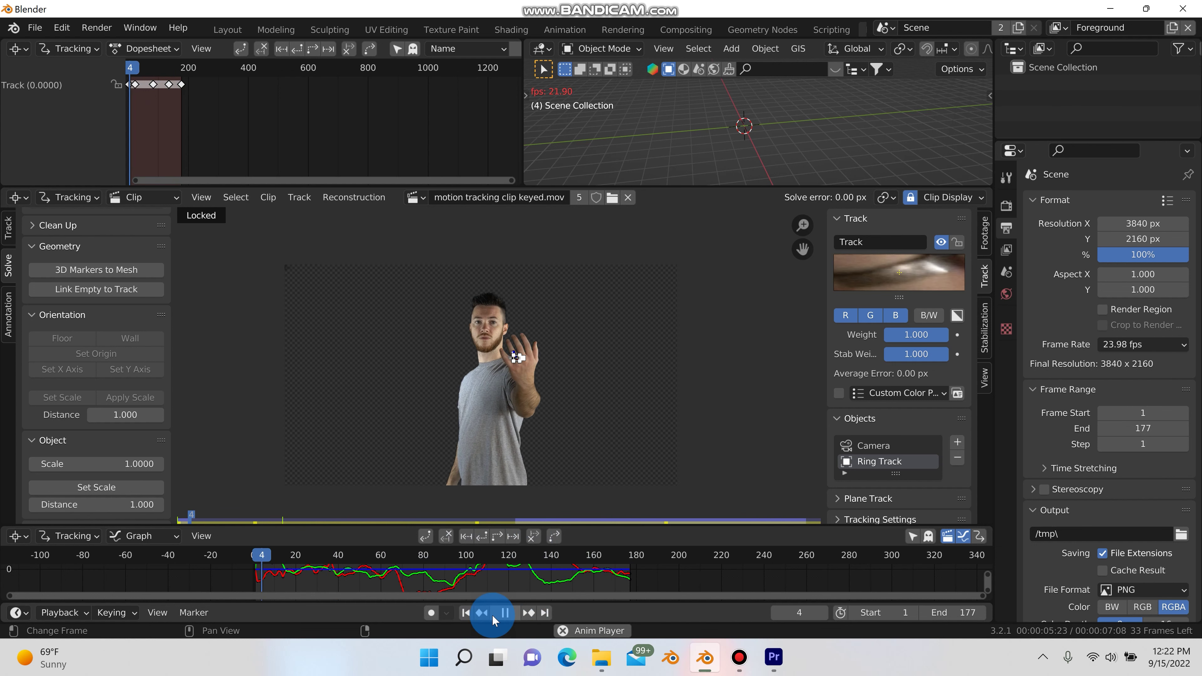
Return to frame 1, deselect the ring marker, and make Camera the active tracking object
click(467, 612)
click(533, 449)
click(776, 371)
click(873, 297)
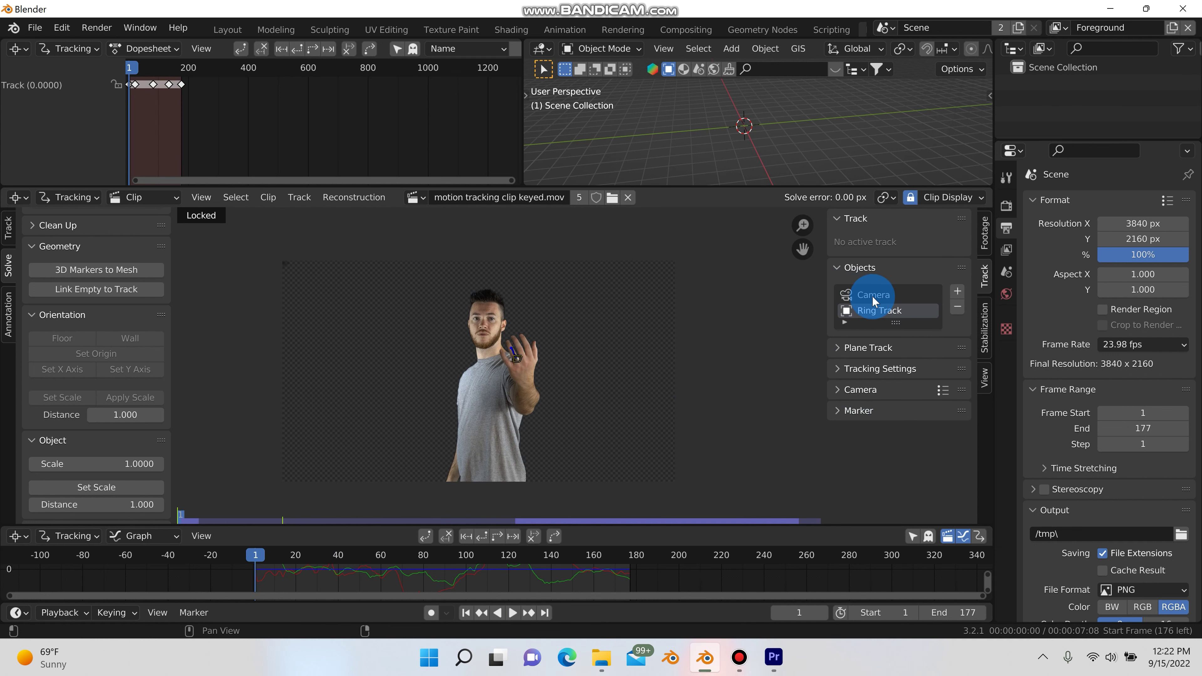
click(890, 293)
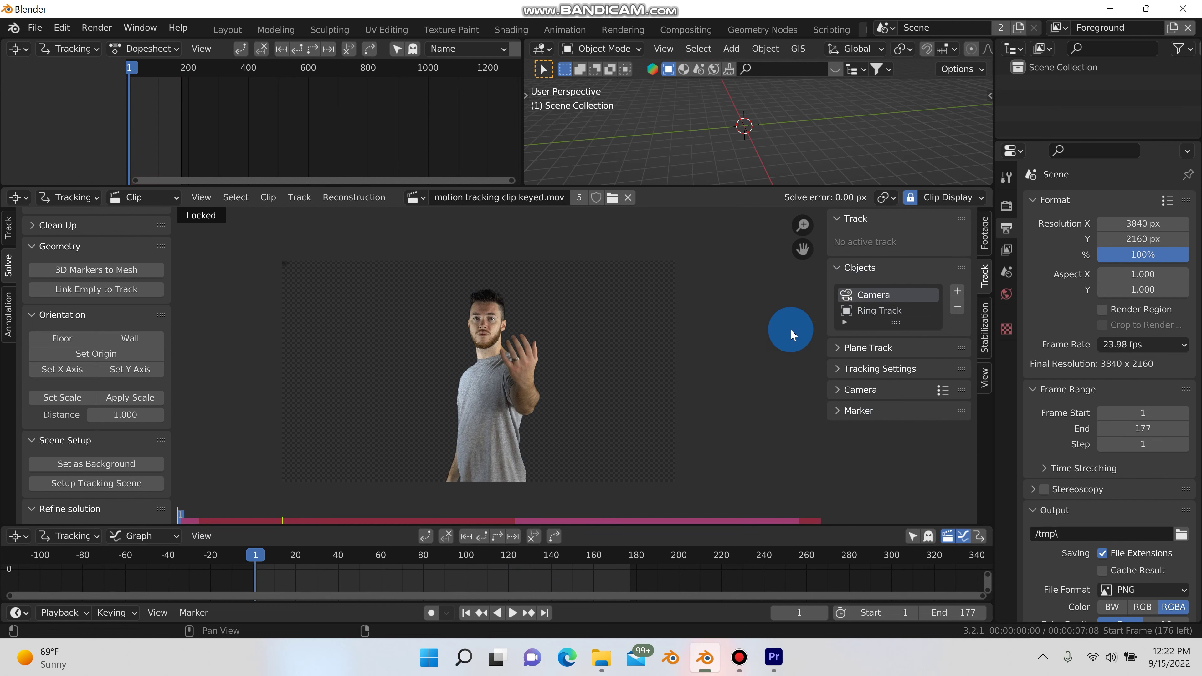
Place a camera marker on the empty background beside the man at frame 1 and track it forward to frame 2
scroll(579, 360, up, 1)
ctrl+click(344, 357)
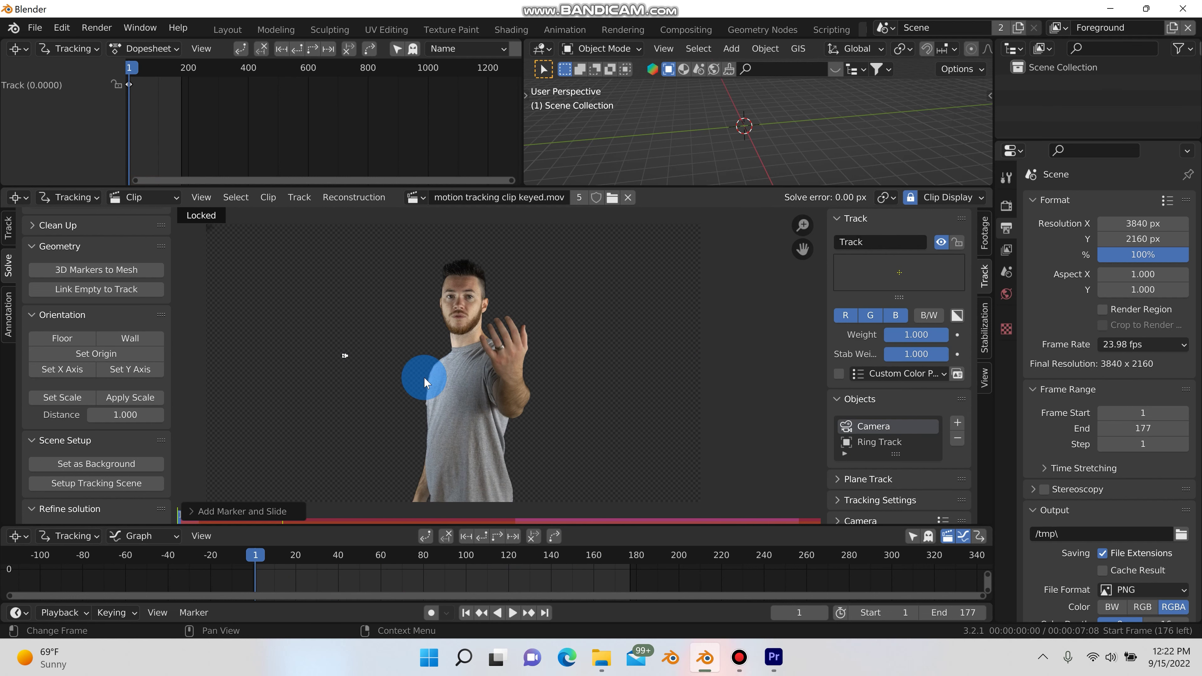
click(498, 538)
click(345, 351)
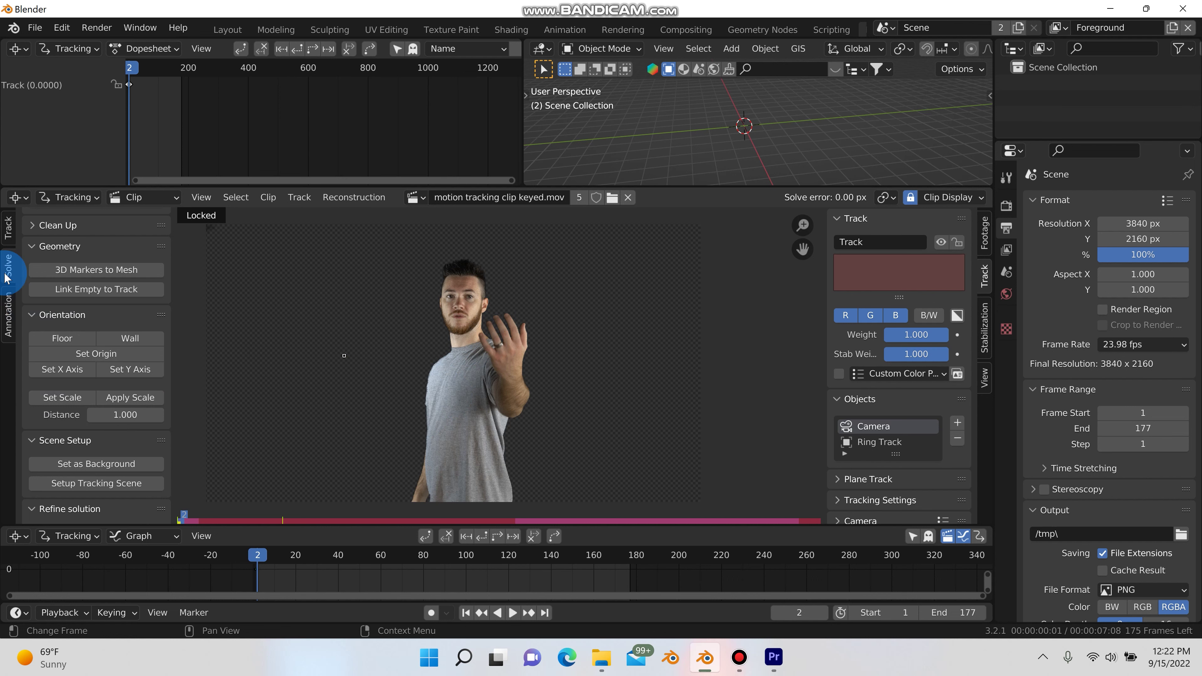
Solve the camera motion with Tripod enabled and Focal Length, Optical Center and Radial Distortion set to refine
click(7, 239)
click(6, 265)
click(92, 263)
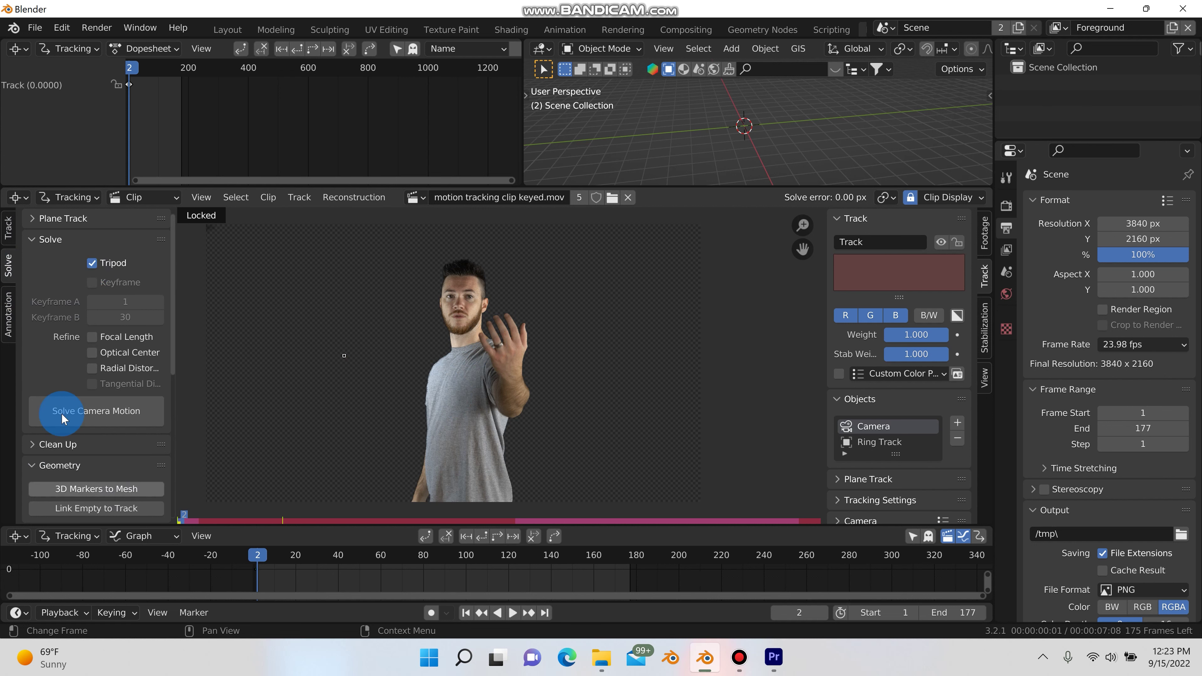
click(92, 353)
click(91, 368)
click(118, 411)
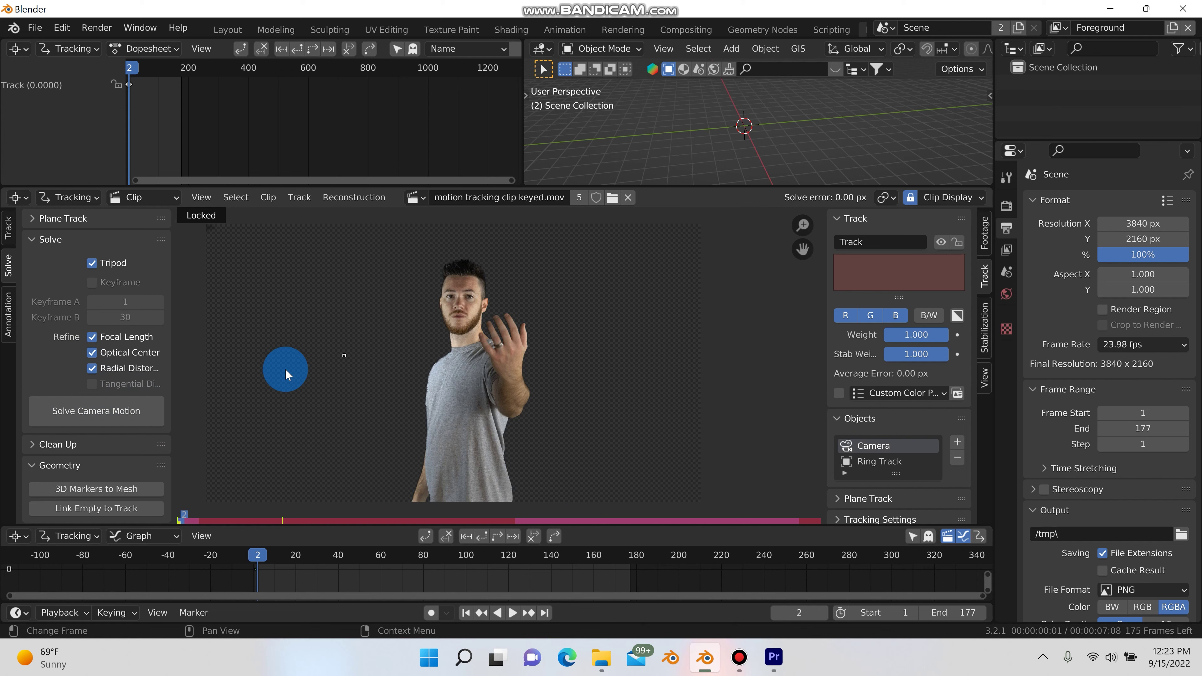
Set up the tracking scene from the solved clip and set the clip as the camera background
scroll(88, 324, down, 3)
click(97, 357)
scroll(114, 402, down, 2)
scroll(119, 440, down, 6)
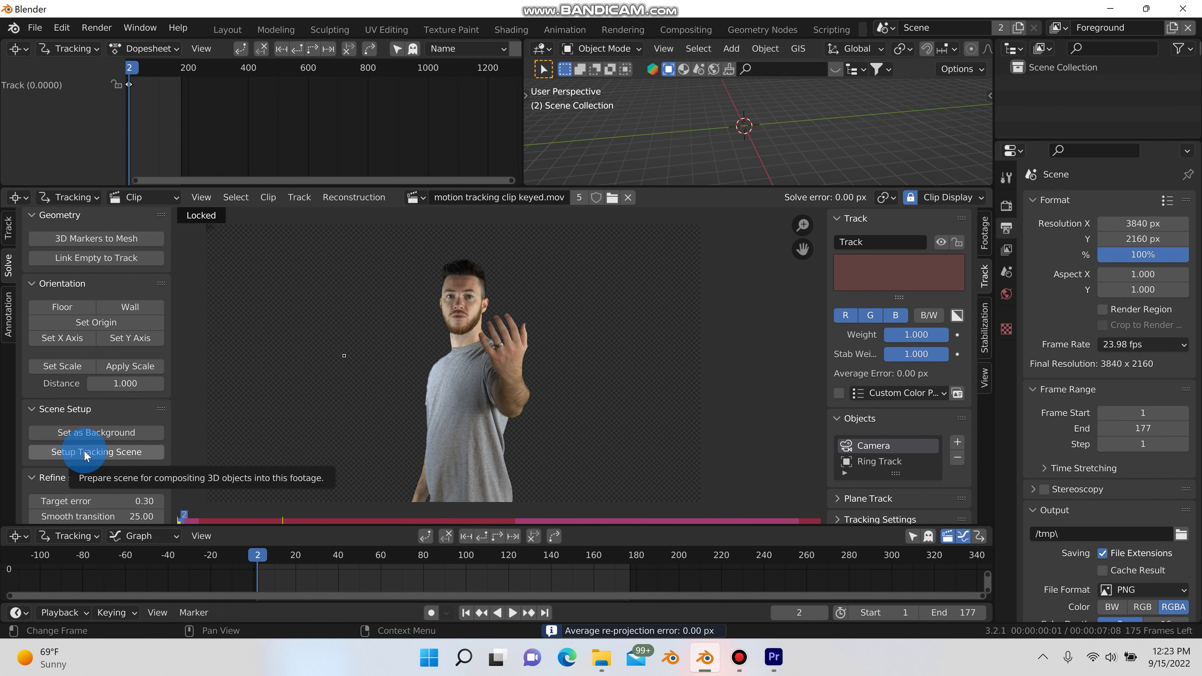
click(85, 455)
click(96, 439)
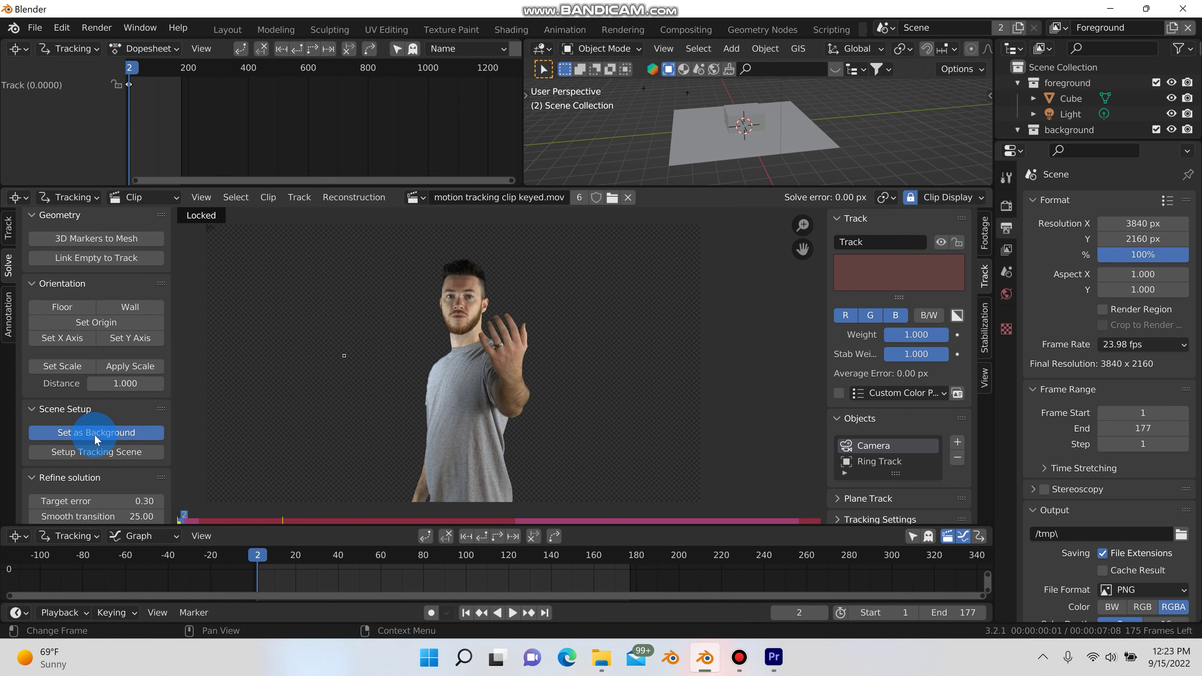
Switch to the Layout workspace, look through the camera, play the background clip, and return to frame 1
click(227, 29)
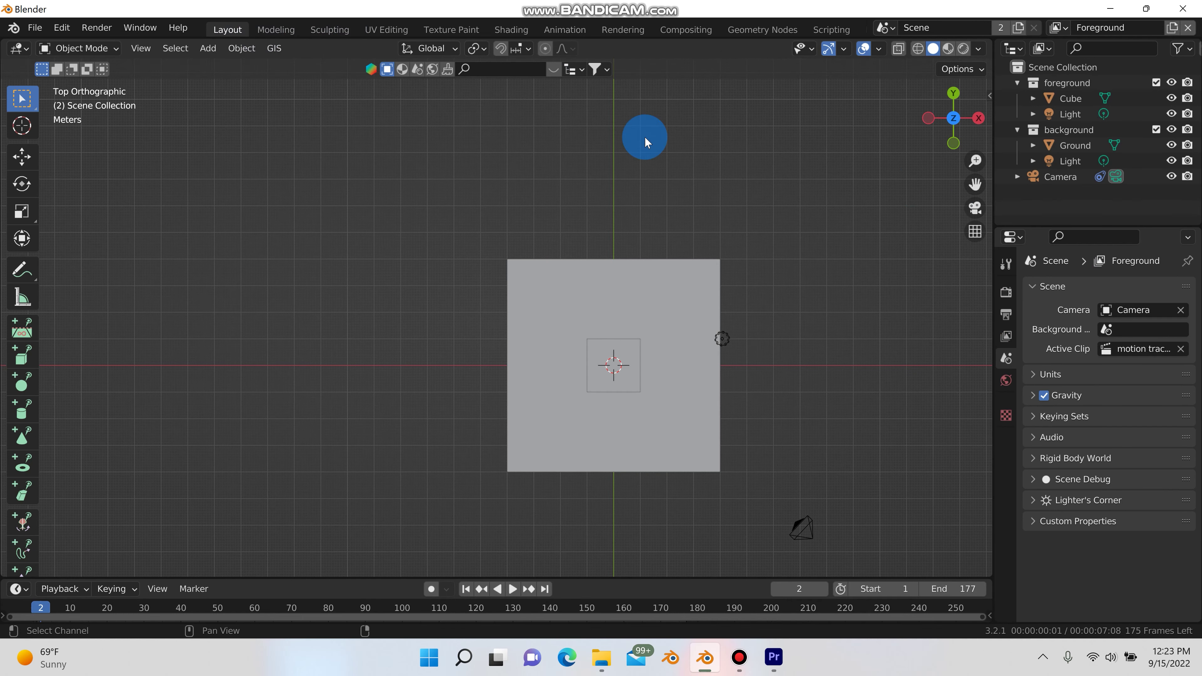
click(975, 208)
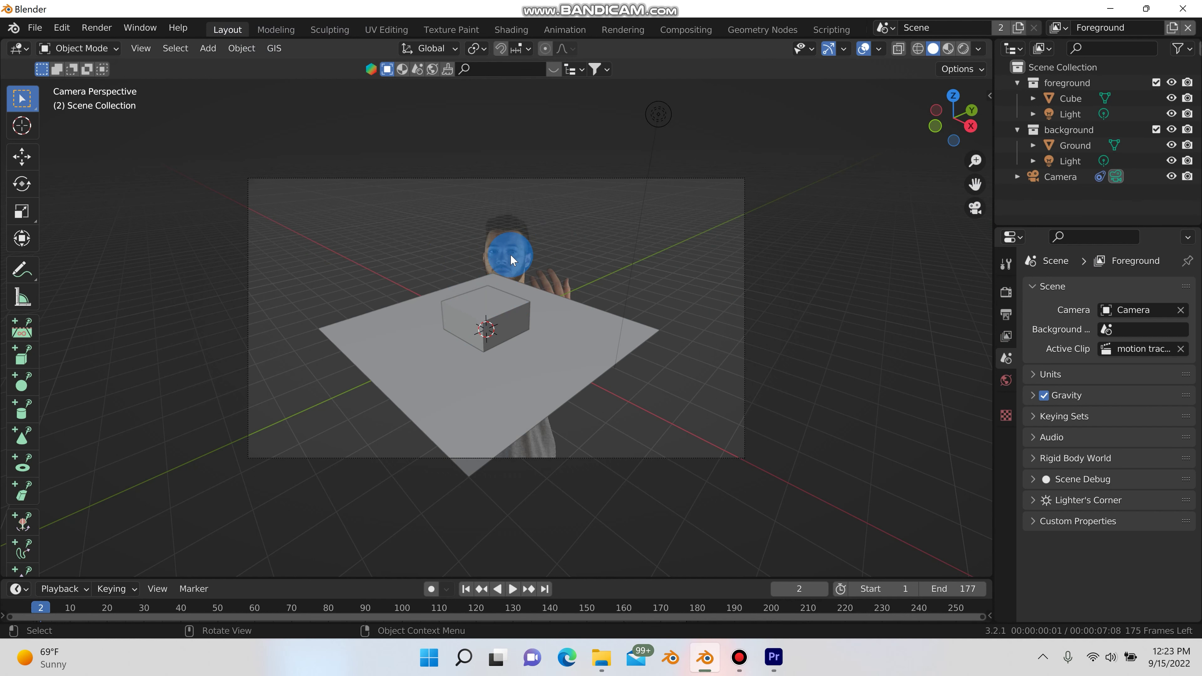
click(514, 590)
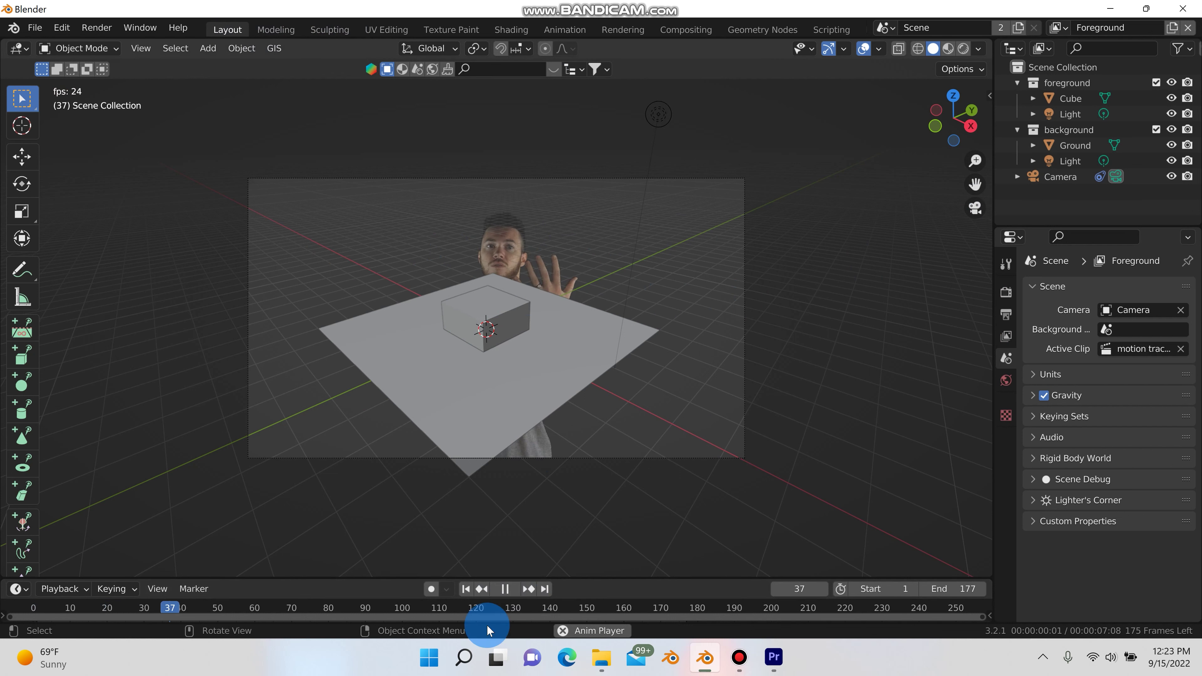
click(505, 588)
click(465, 589)
Delete the default cube, the ground plane, and the foreground and background lights from the tracking scene
click(497, 354)
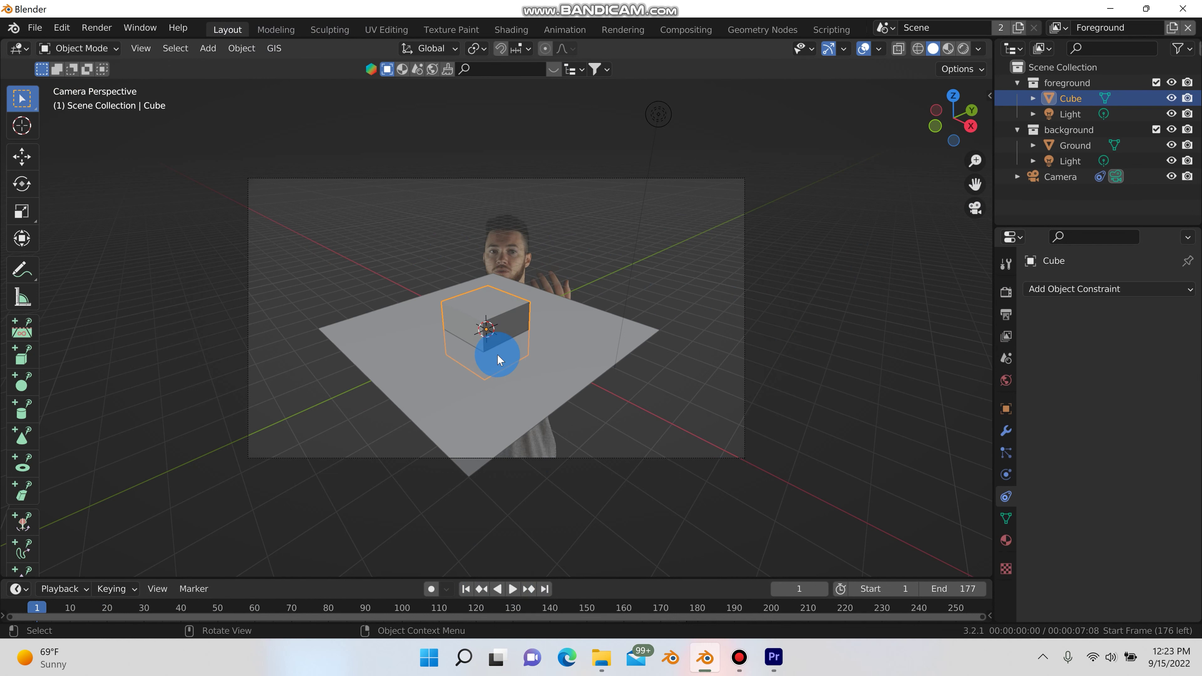
shift+click(445, 378)
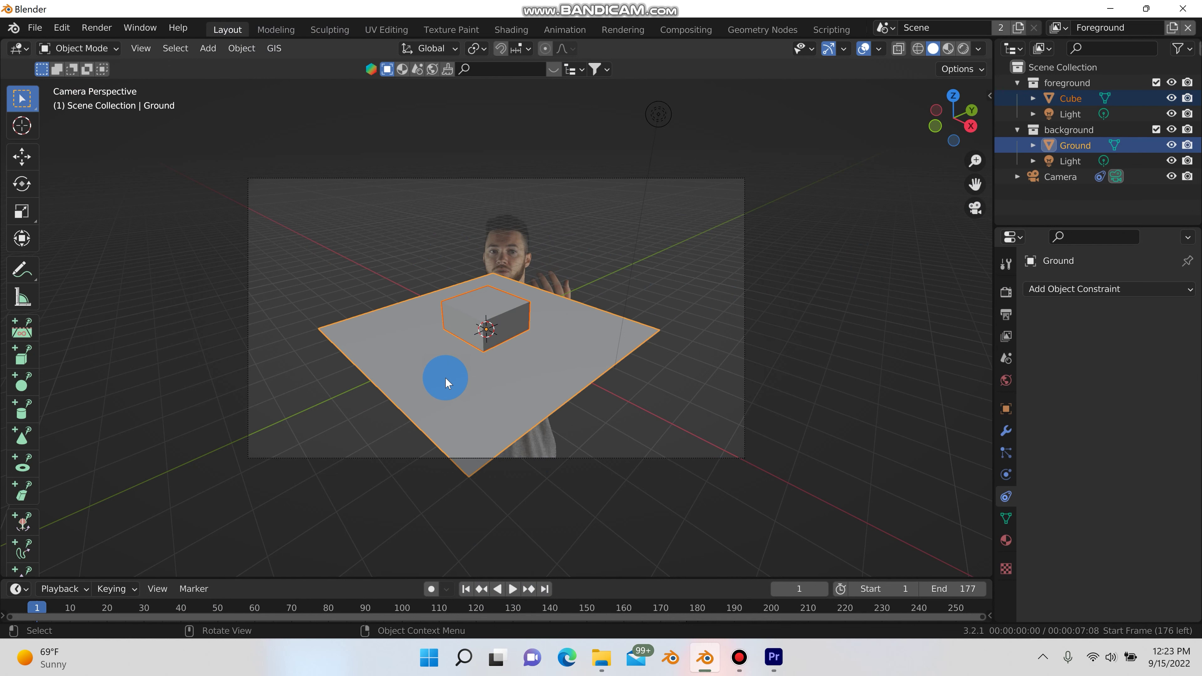
key(Delete)
click(646, 111)
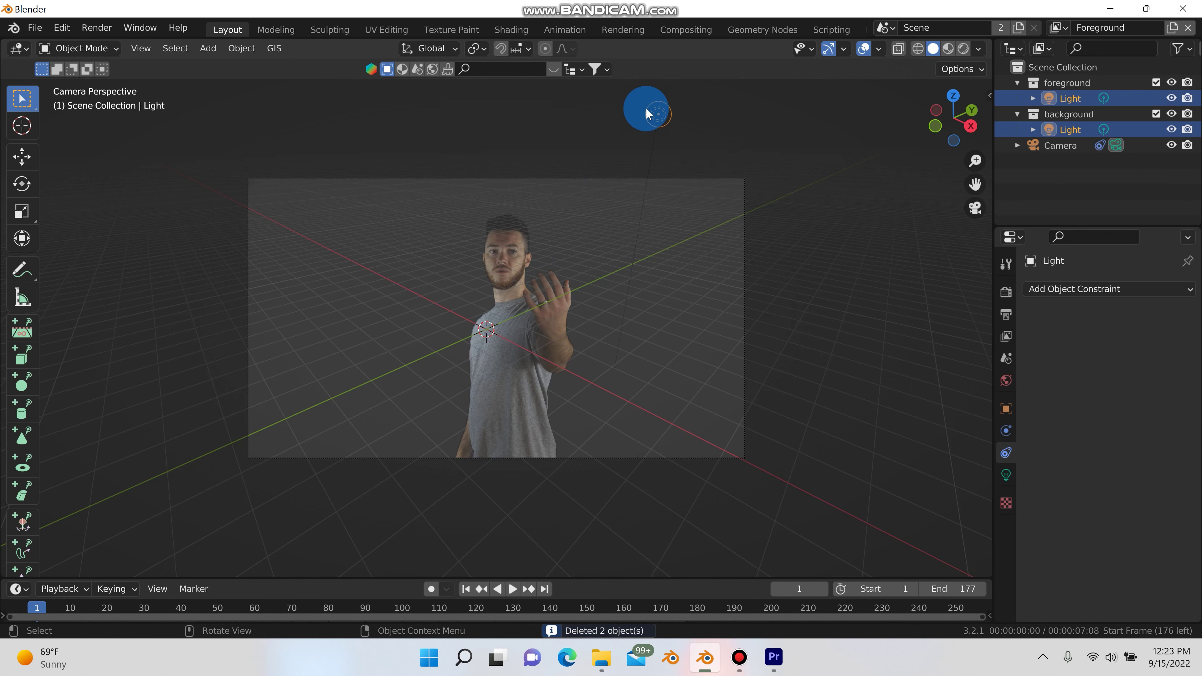
key(Delete)
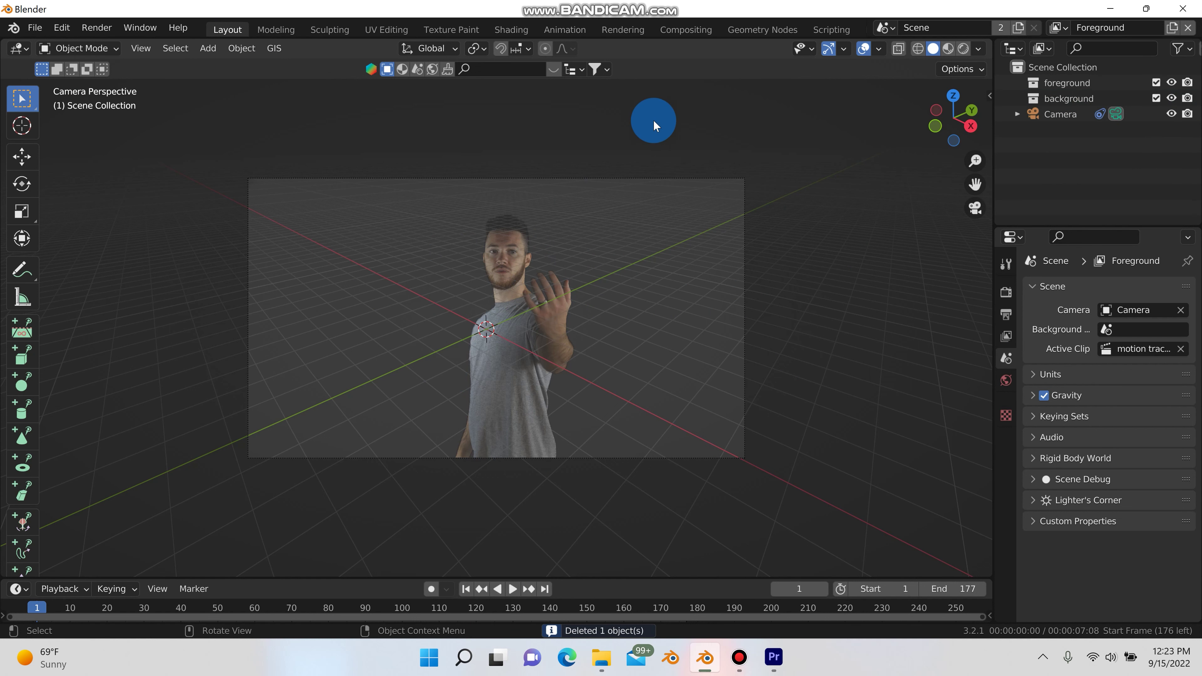
Select the camera and set its location to 0 m on X, Y and Z
key(n)
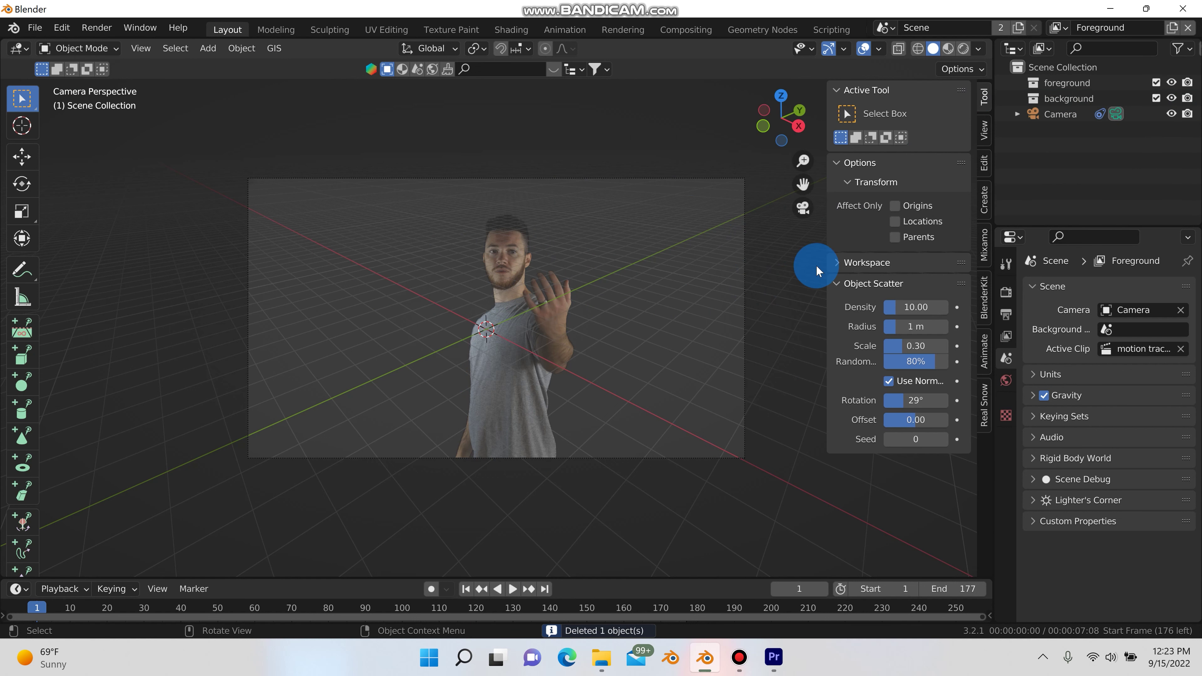
click(1065, 116)
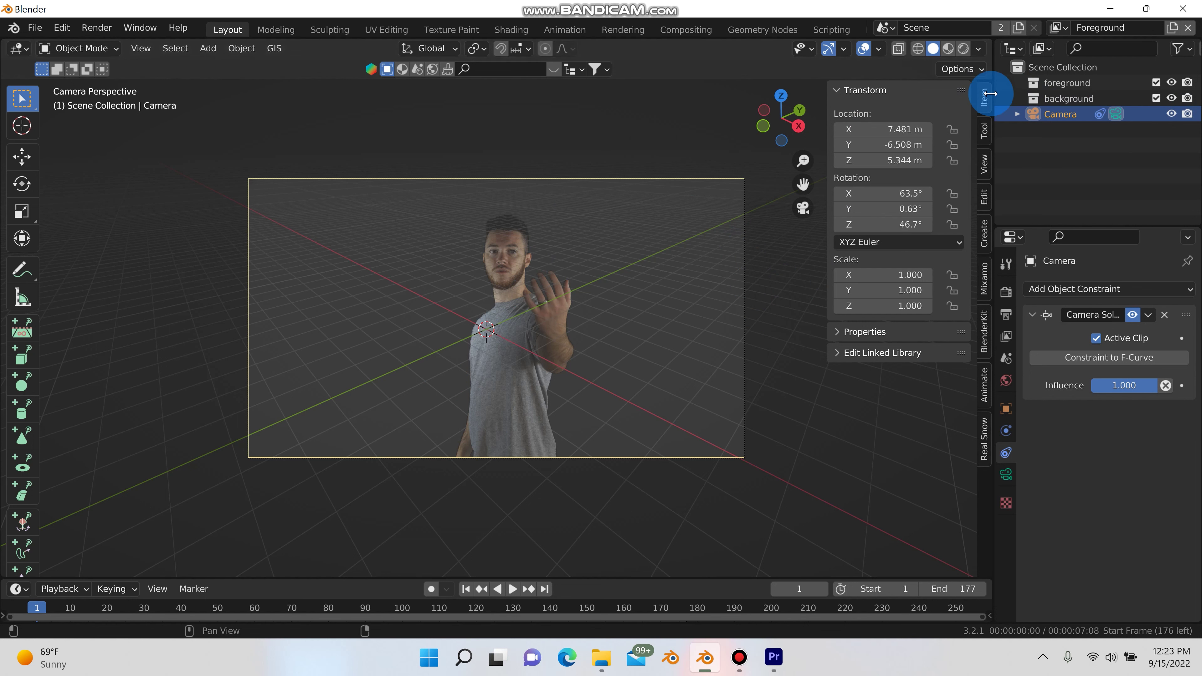
click(907, 142)
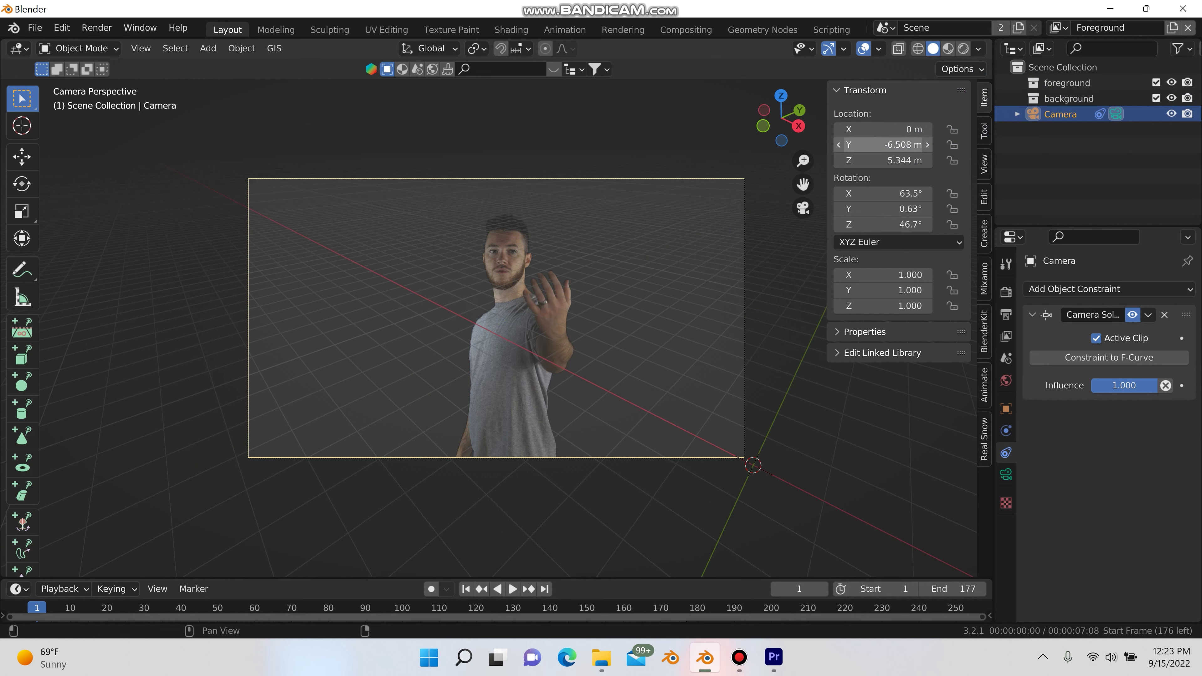
text(0)
click(903, 160)
text(0)
Set the camera's rotation to 90° on X and 0° on Y and Z
click(894, 195)
text(90)
key(Return)
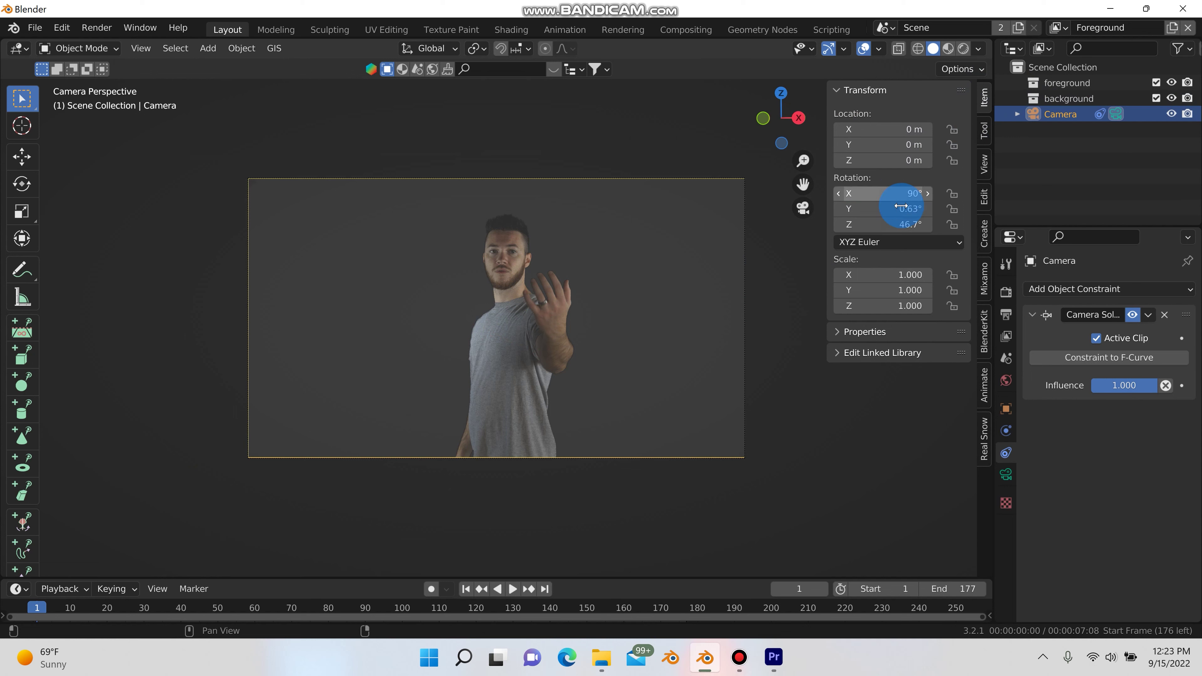
click(904, 209)
text(0)
key(Return)
click(906, 221)
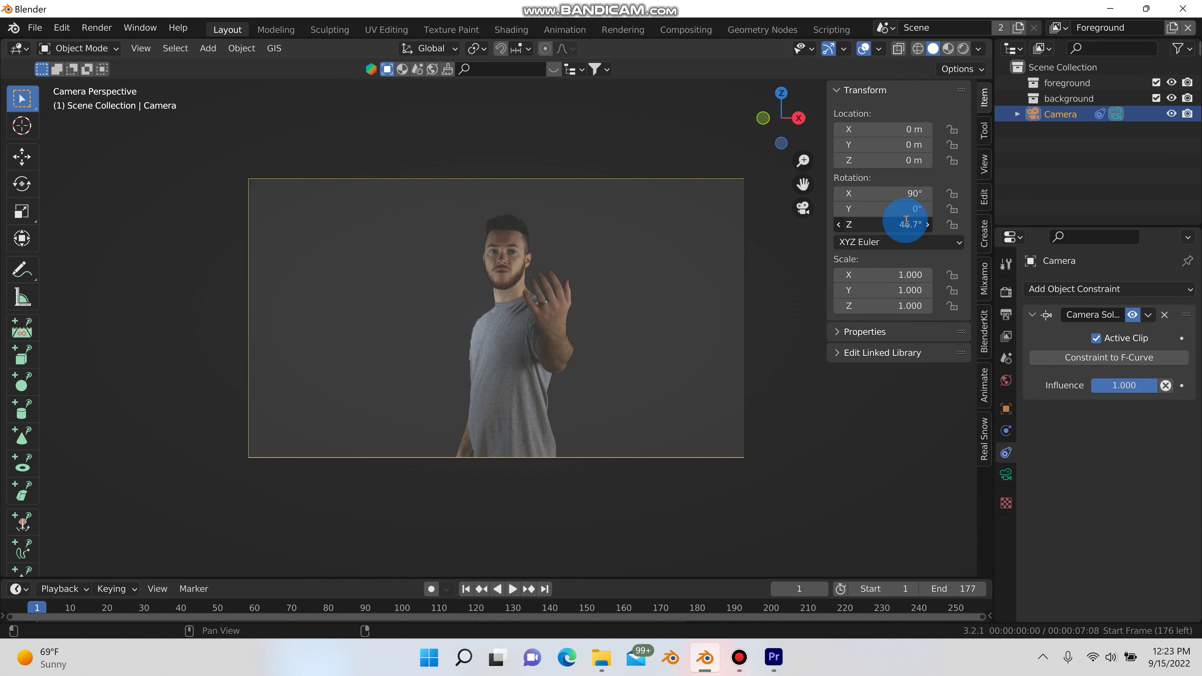
Leave the camera view and move the camera back along the Y axis to about -2.70 m
click(807, 207)
key(y)
drag(637, 378, 649, 428)
middle_drag(657, 428, 528, 376)
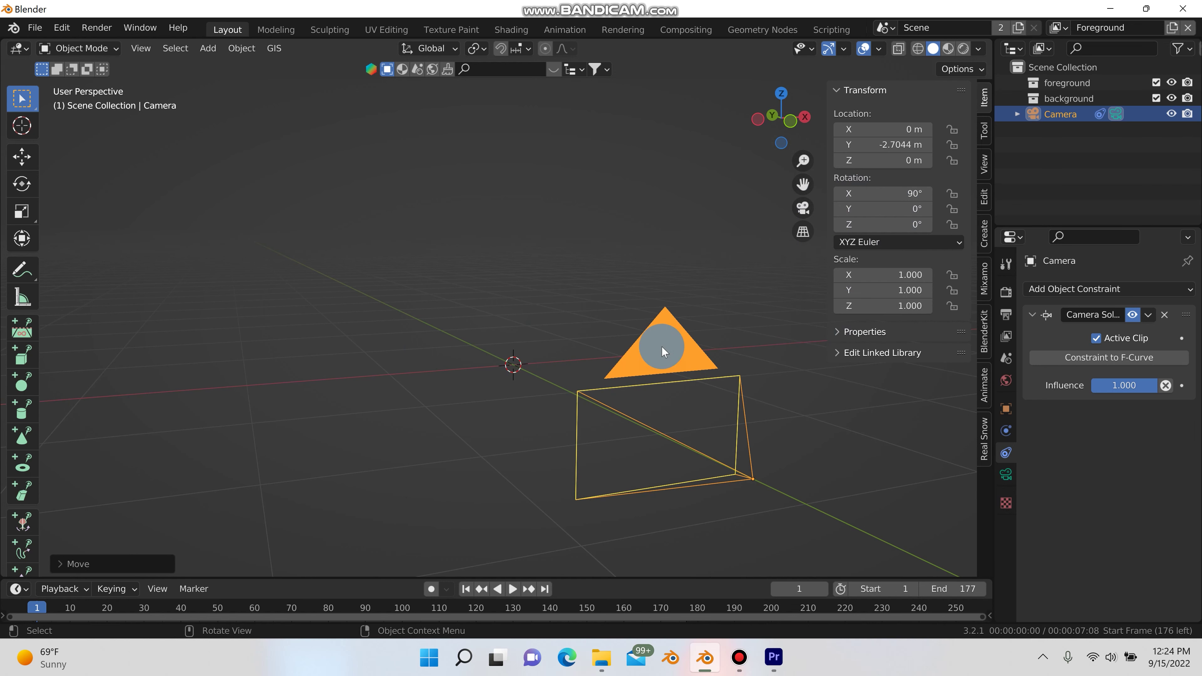
Return to the Motion Tracking workspace, make Ring Track the active tracking object and select its marker on the ring
click(865, 29)
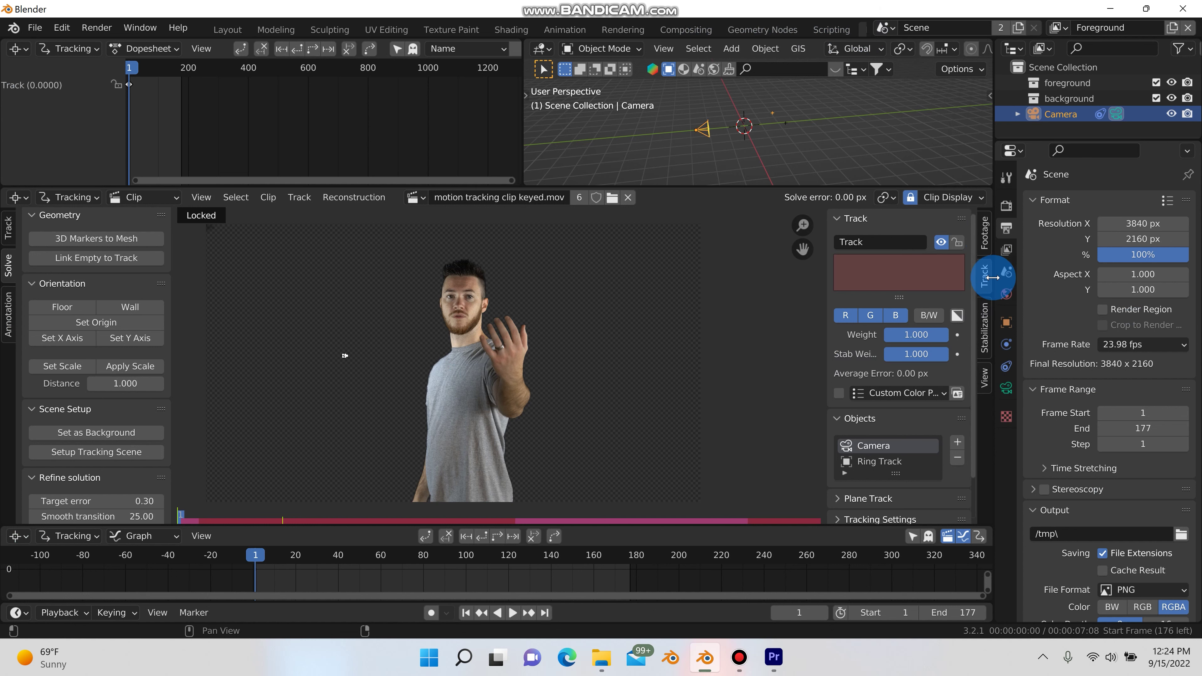
click(875, 461)
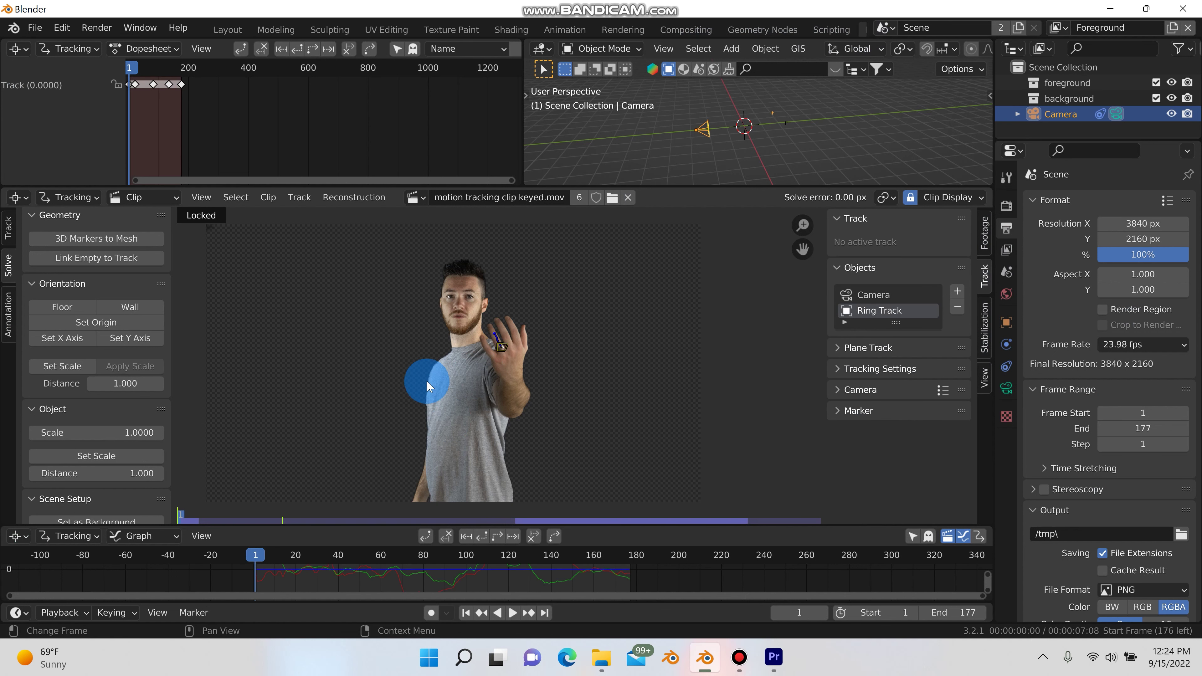
scroll(497, 344, up, 5)
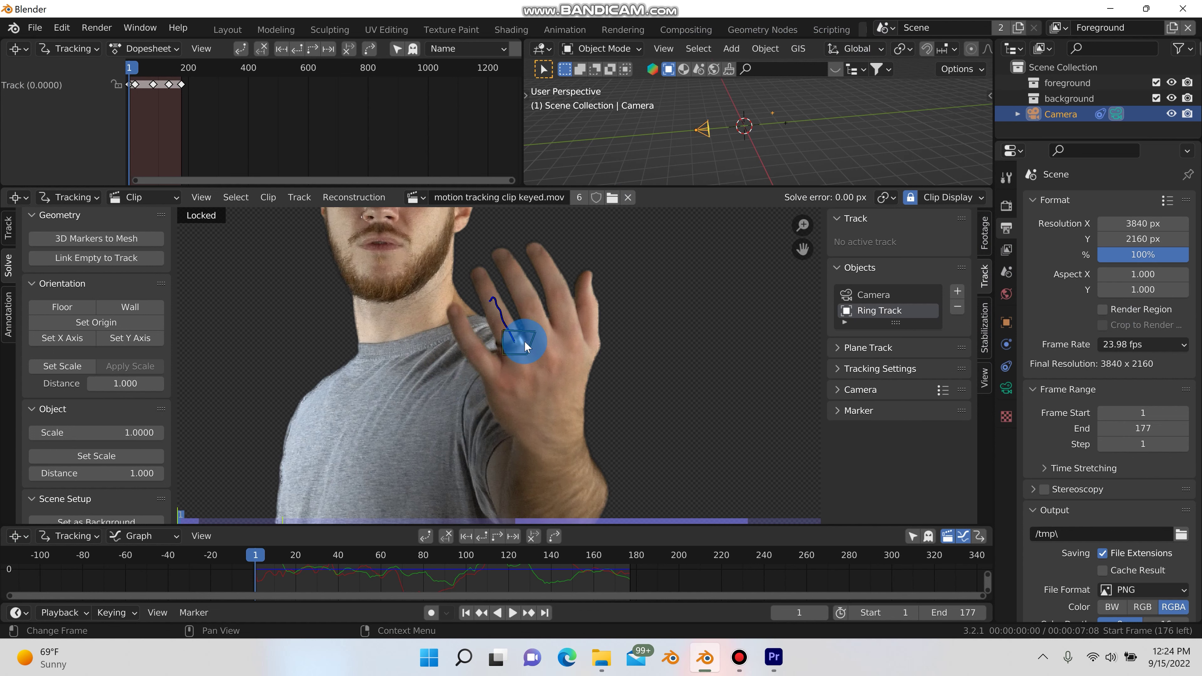
scroll(523, 339, down, 5)
scroll(461, 265, up, 5)
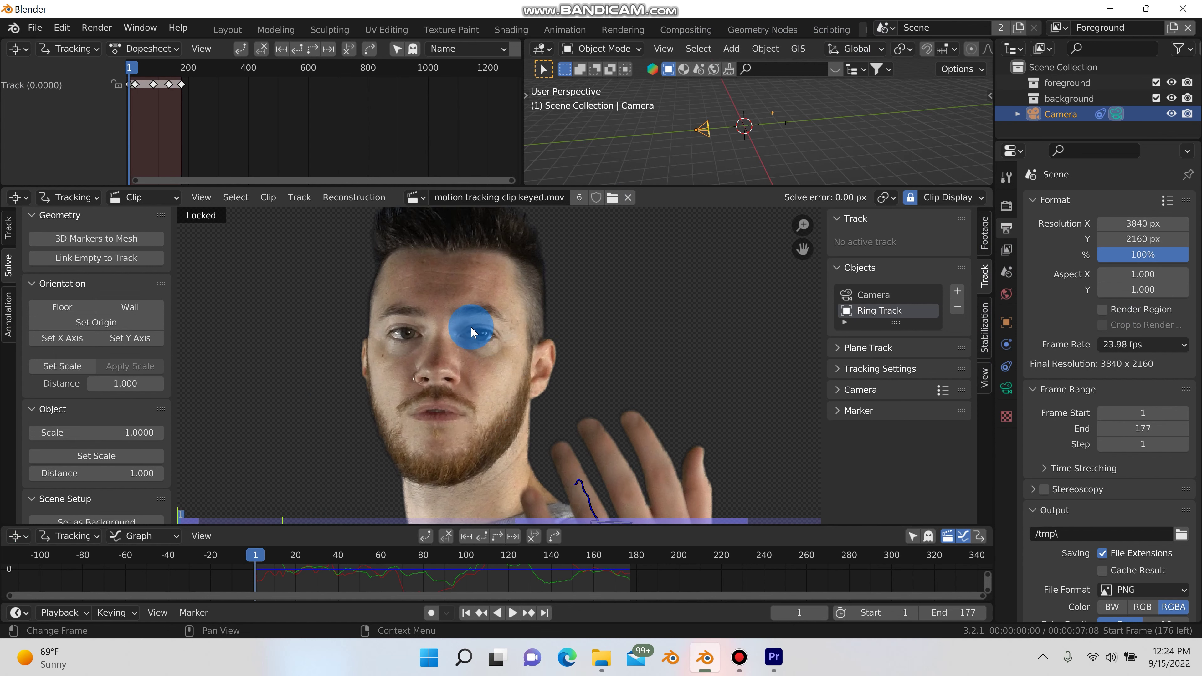
scroll(502, 348, down, 4)
scroll(512, 330, up, 6)
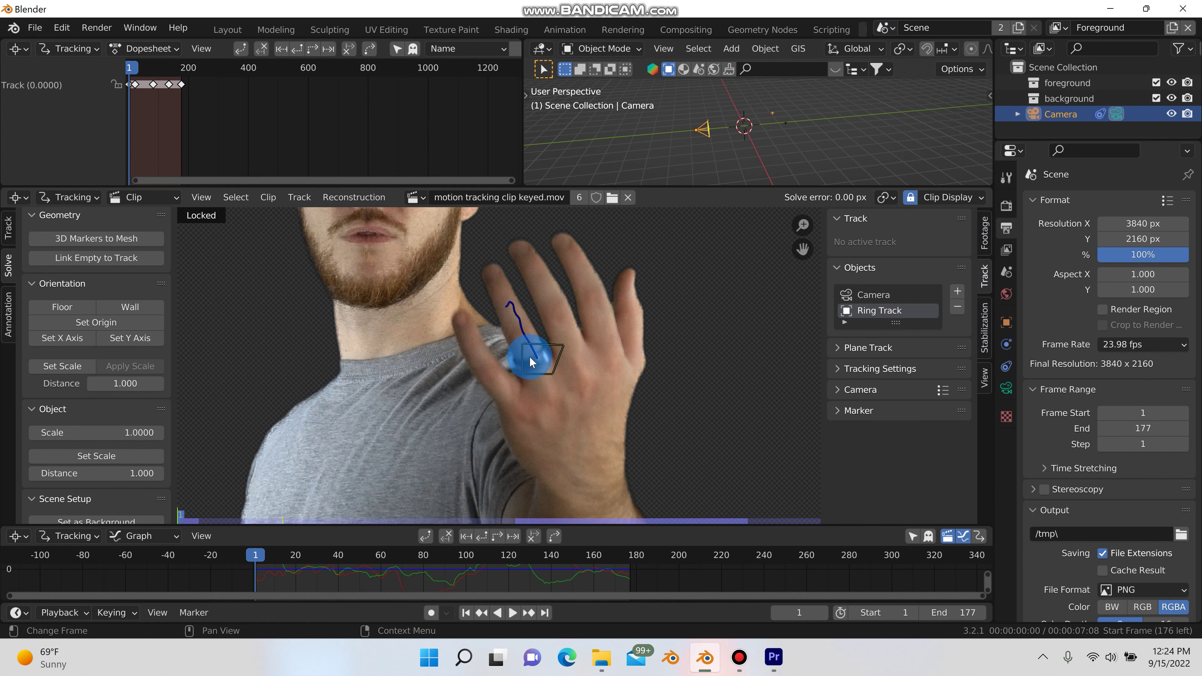
click(527, 356)
scroll(518, 364, down, 4)
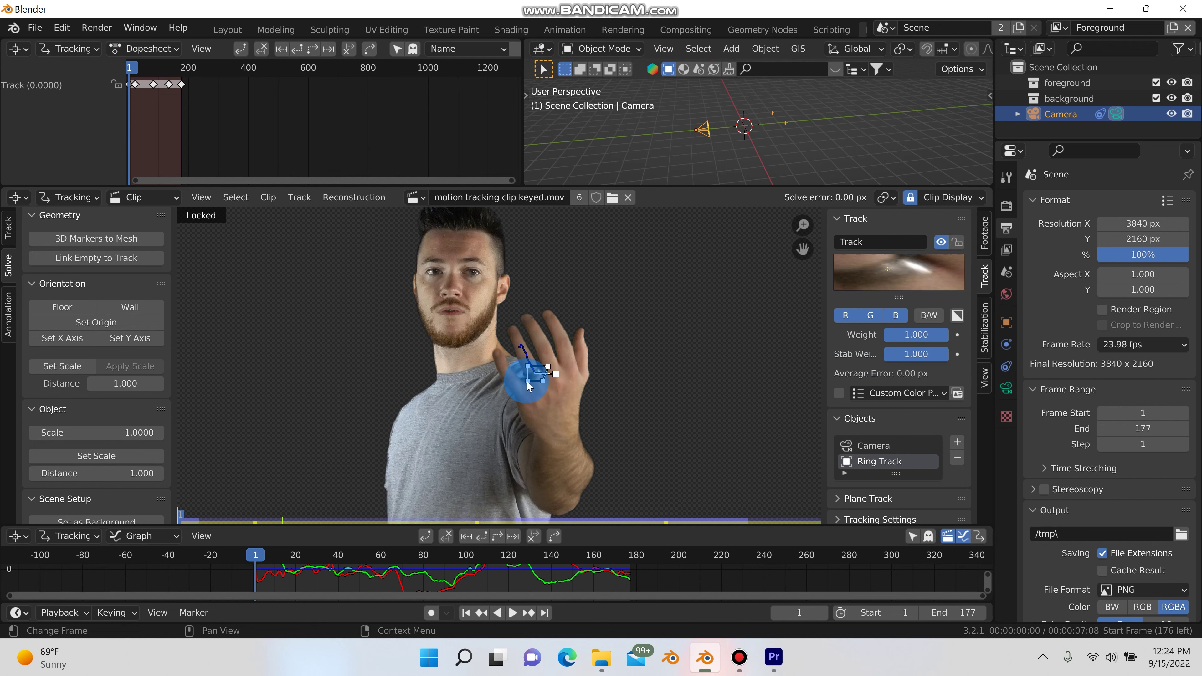
scroll(508, 377, up, 4)
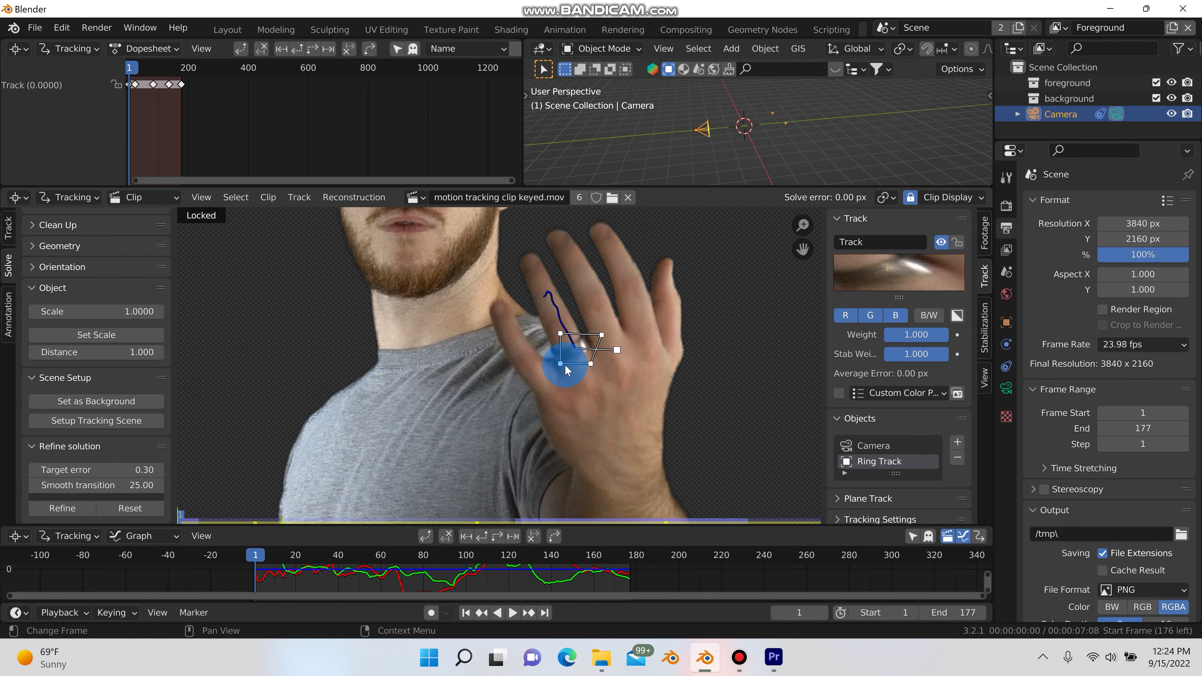
Solve the object motion for Ring Track with Tripod enabled
scroll(38, 279, up, 2)
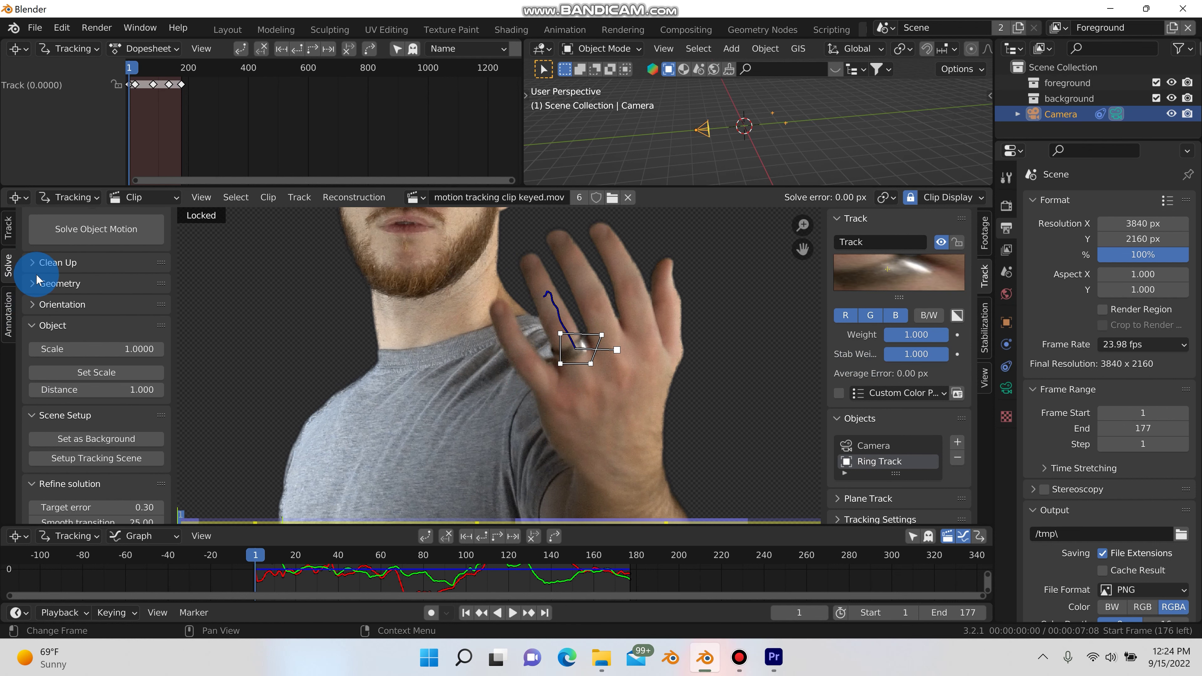
scroll(38, 279, up, 1)
click(8, 227)
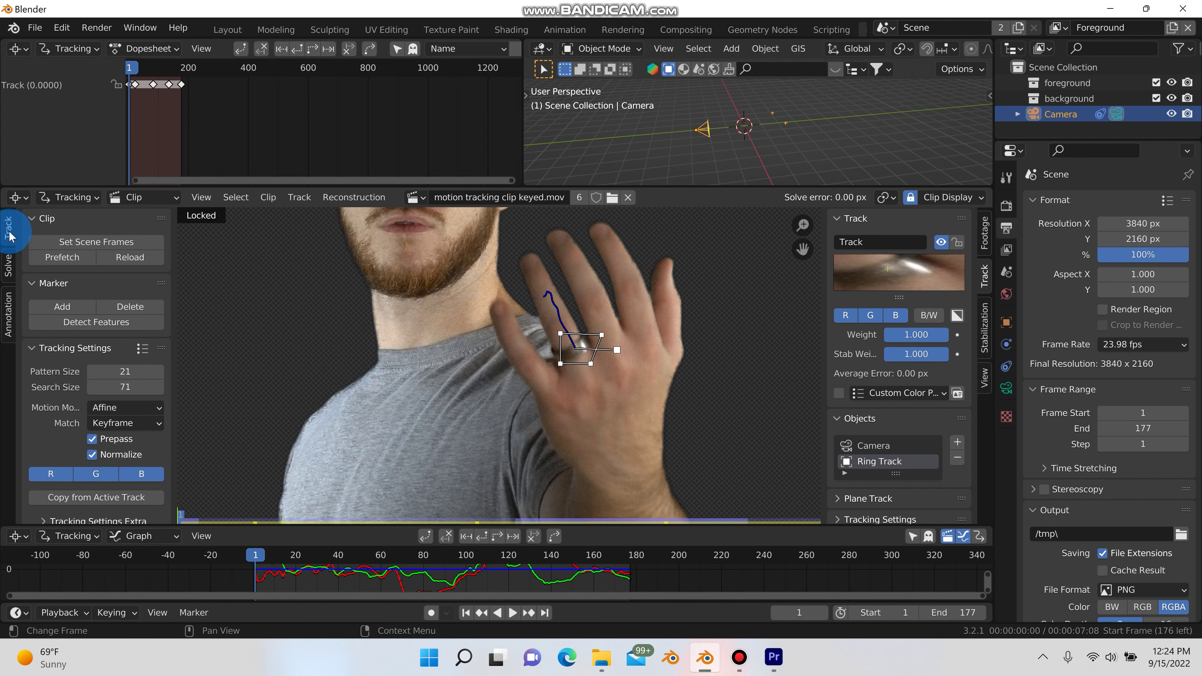
click(9, 265)
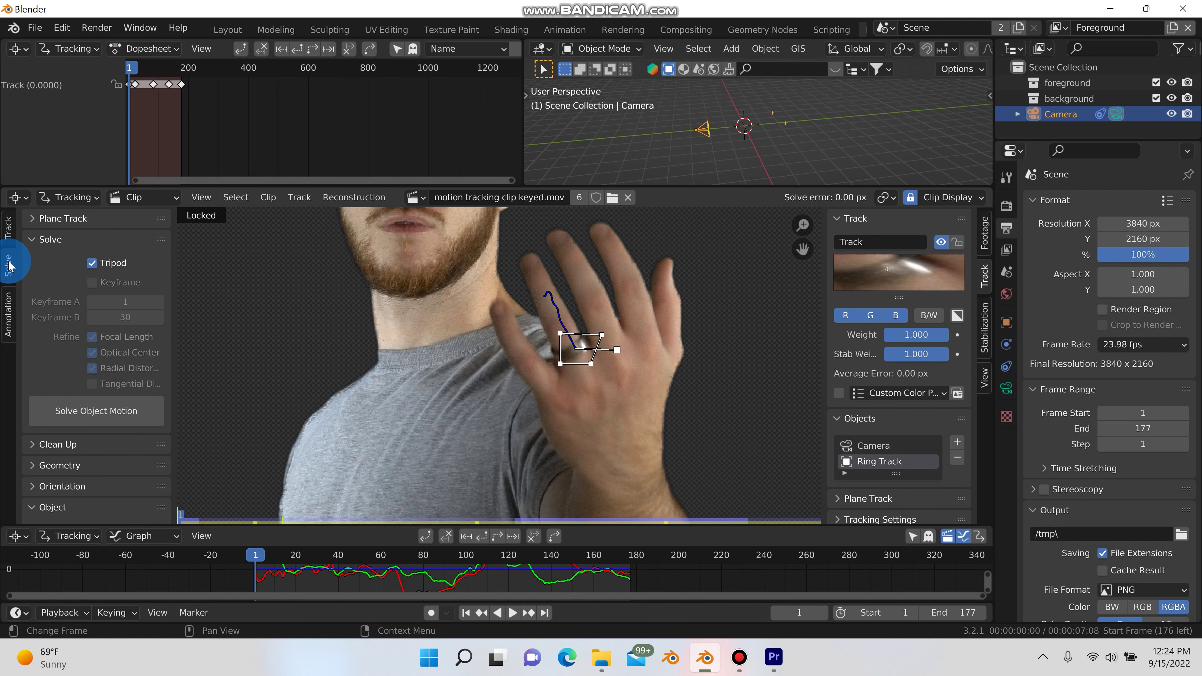
click(88, 265)
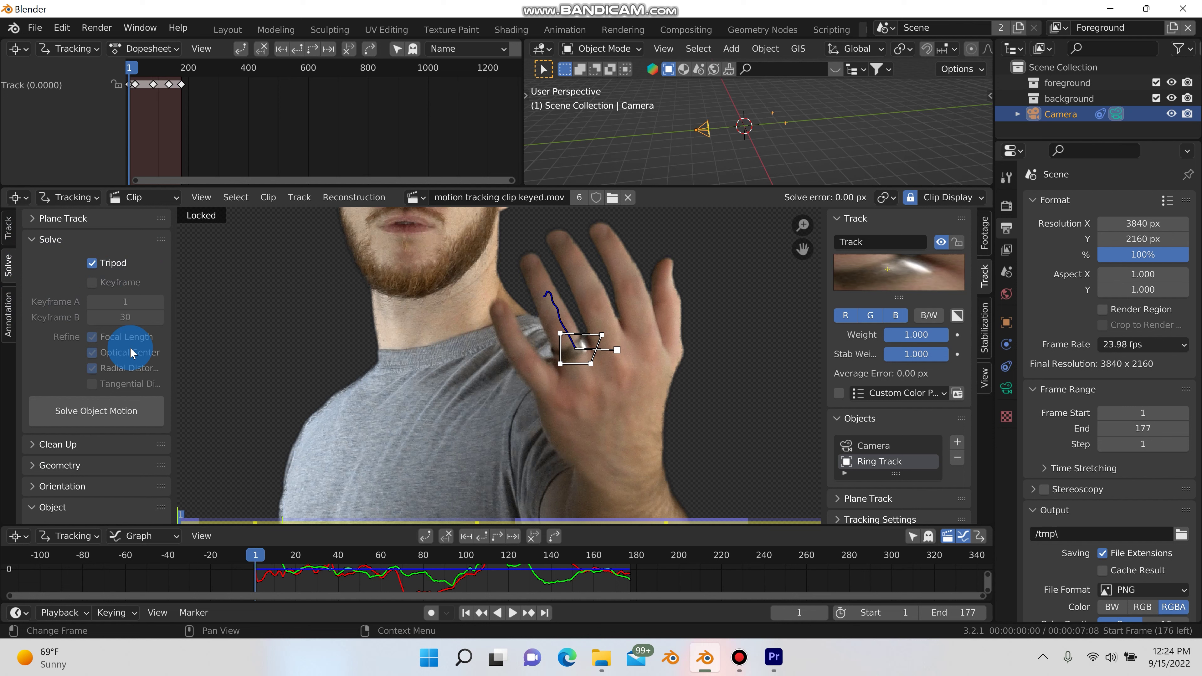
click(101, 420)
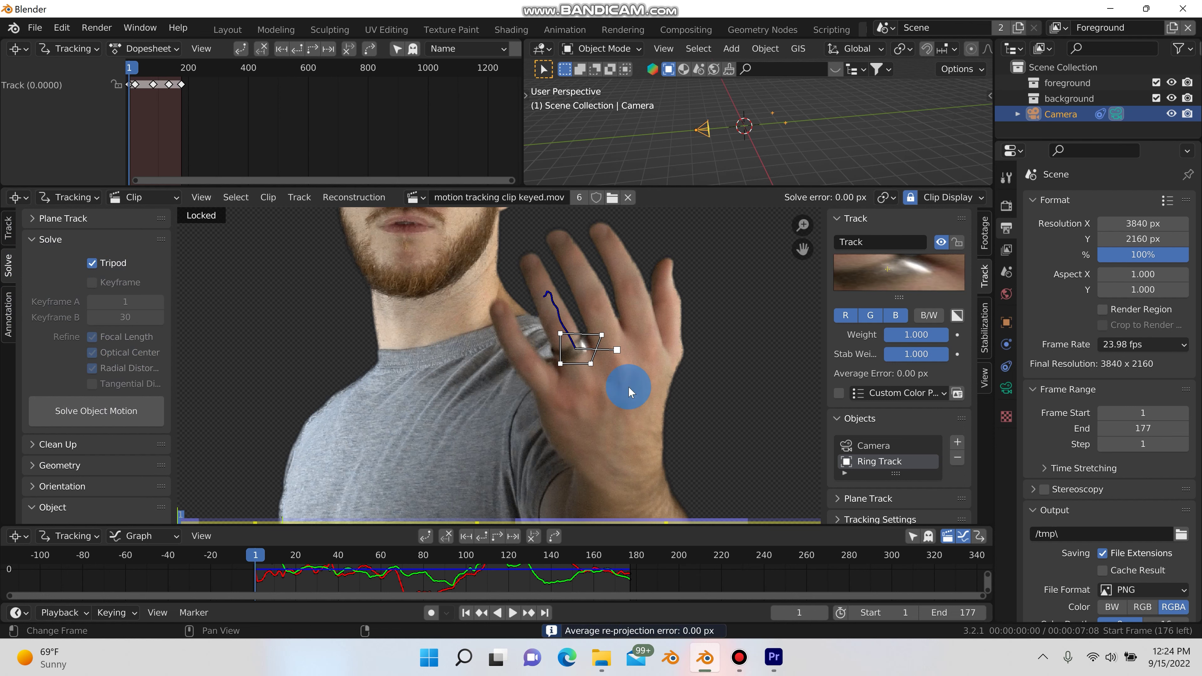
Examine the Ring Track marker and its motion path on the man's hand up close
scroll(596, 360, up, 5)
scroll(586, 347, down, 1)
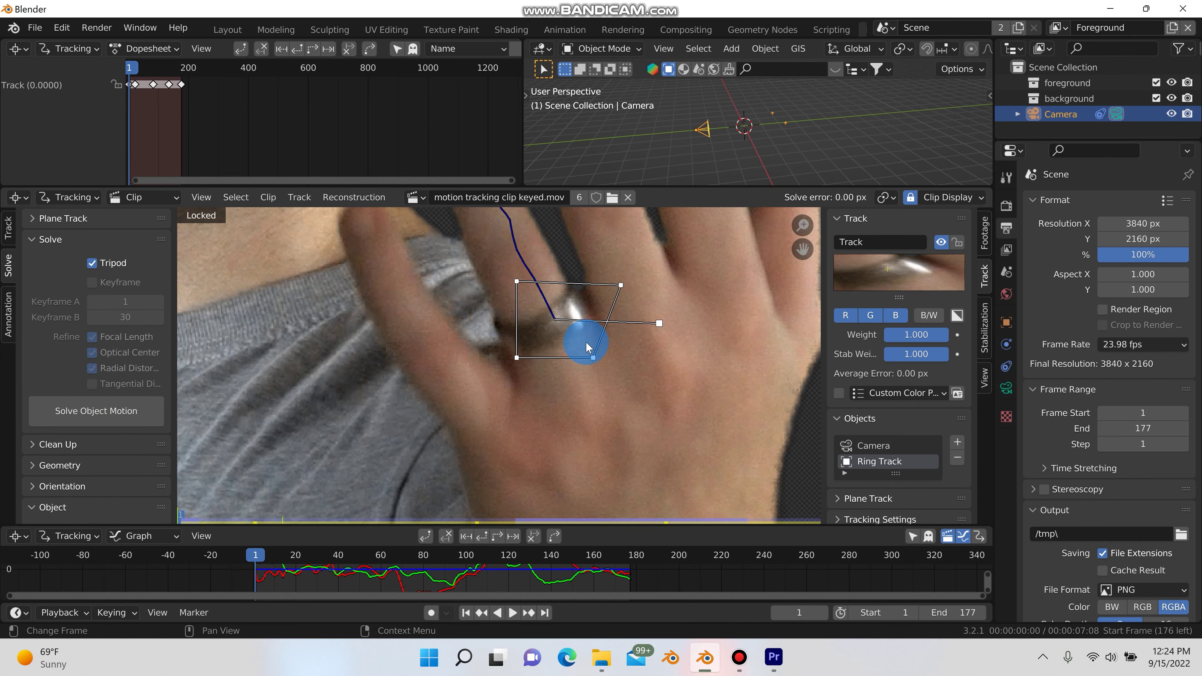
scroll(586, 348, down, 4)
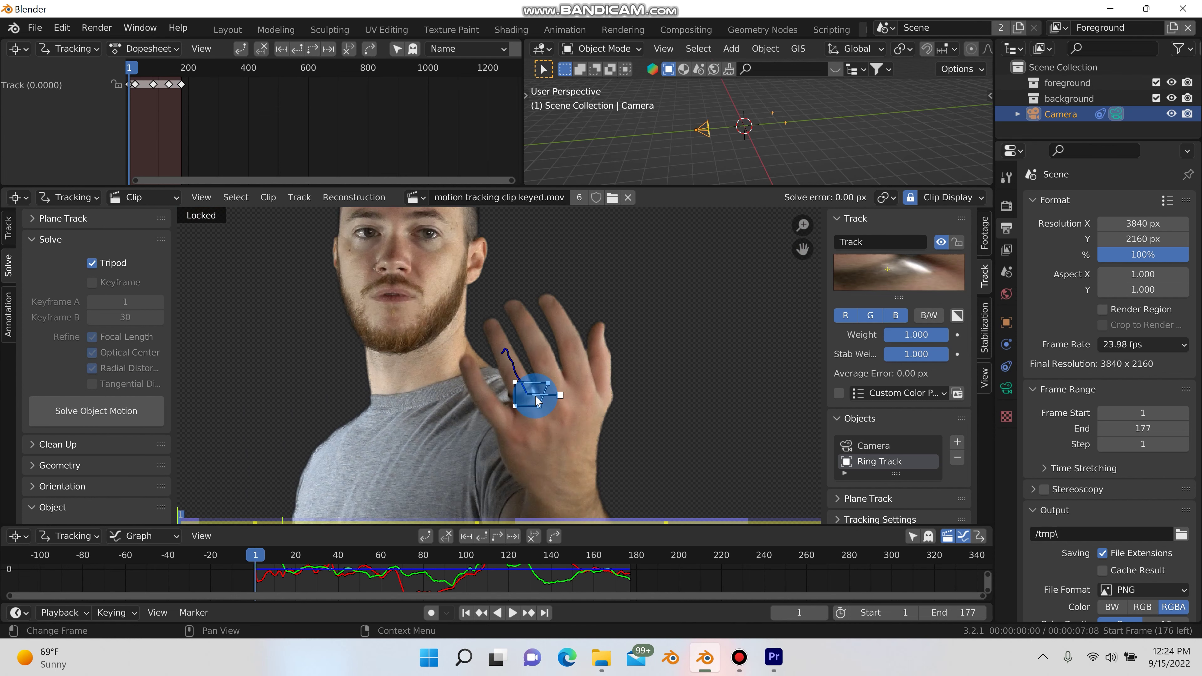
scroll(534, 400, up, 3)
scroll(549, 378, down, 1)
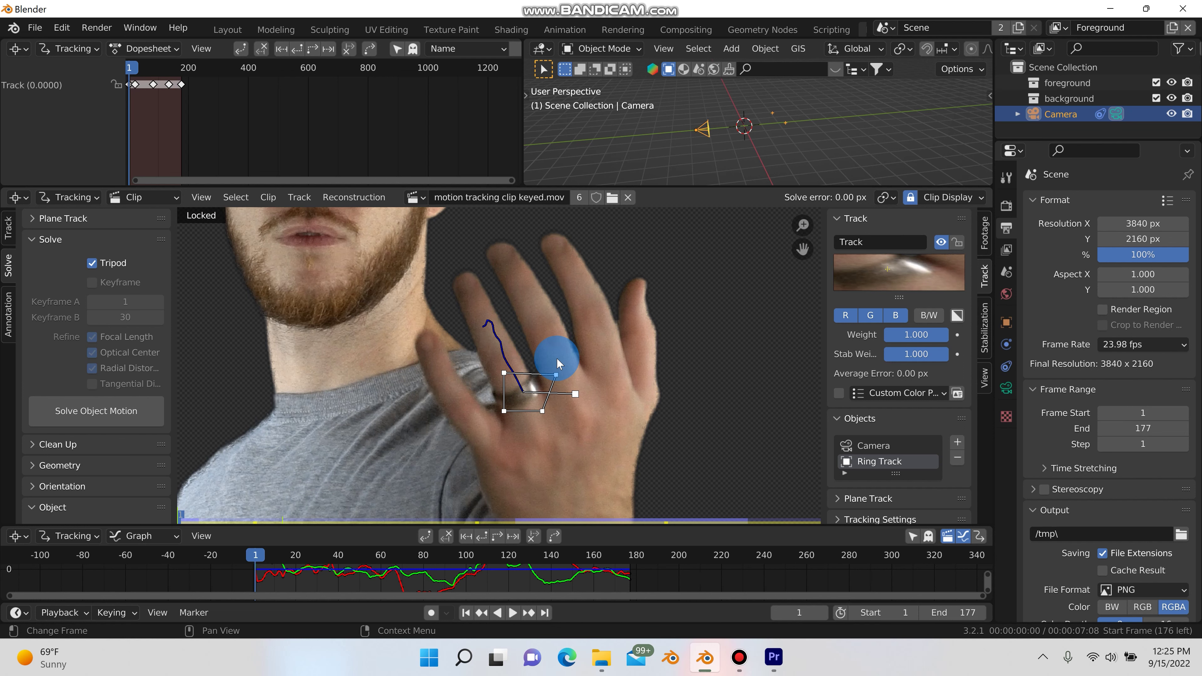
scroll(558, 379, down, 3)
scroll(550, 379, up, 3)
scroll(539, 360, down, 3)
scroll(549, 372, up, 2)
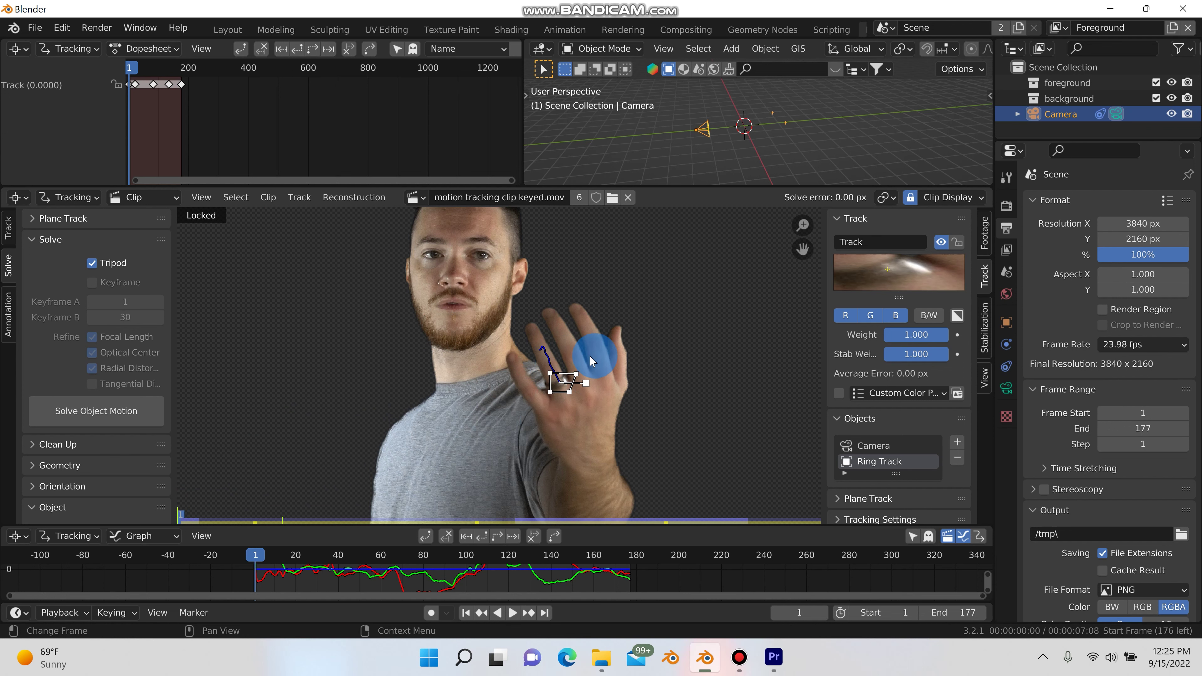
scroll(574, 401, up, 4)
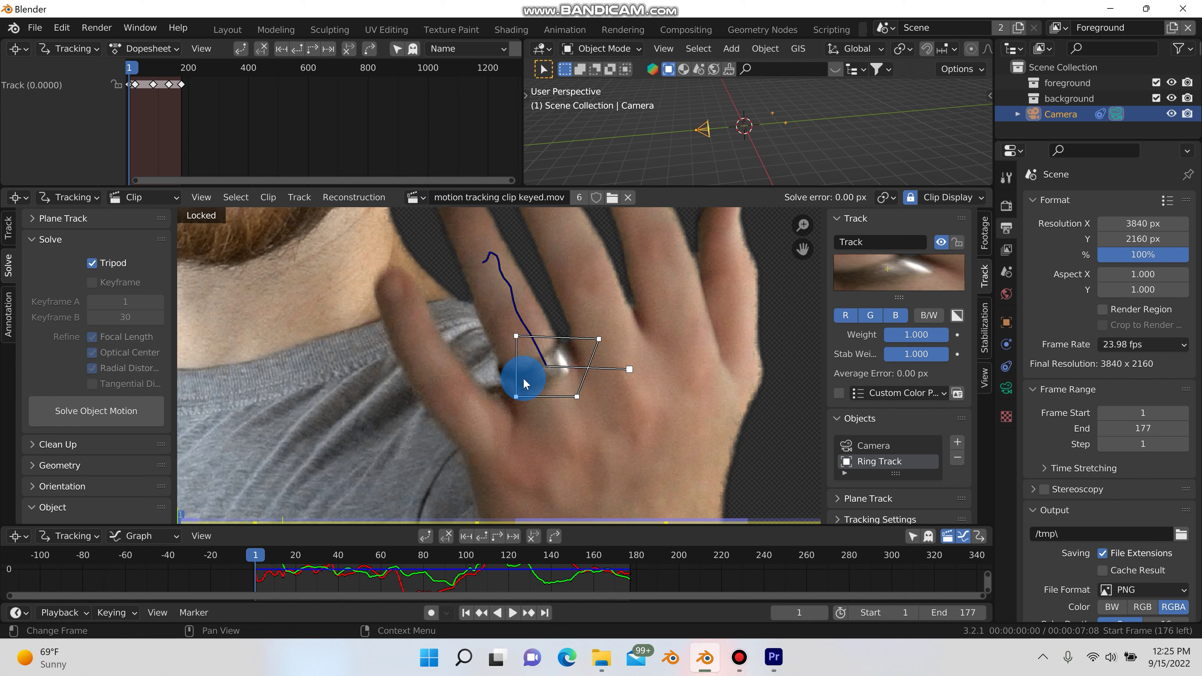
scroll(525, 383, down, 6)
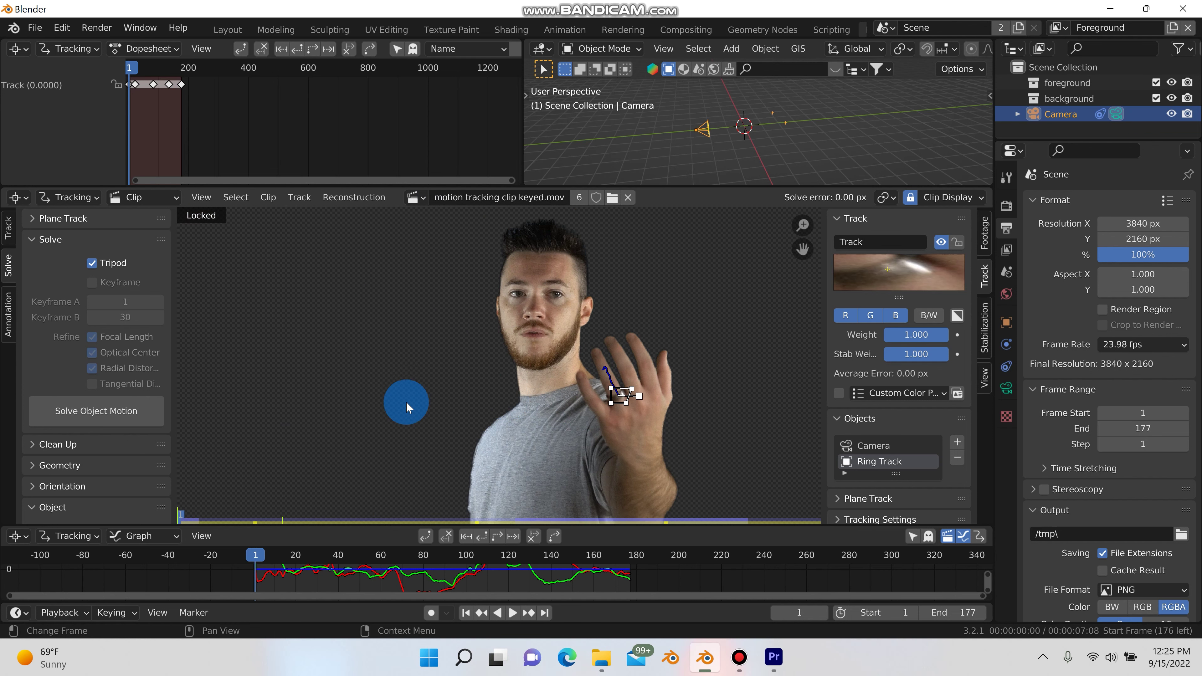
Convert the Ring Track's 3D markers to a mesh
scroll(38, 321, down, 5)
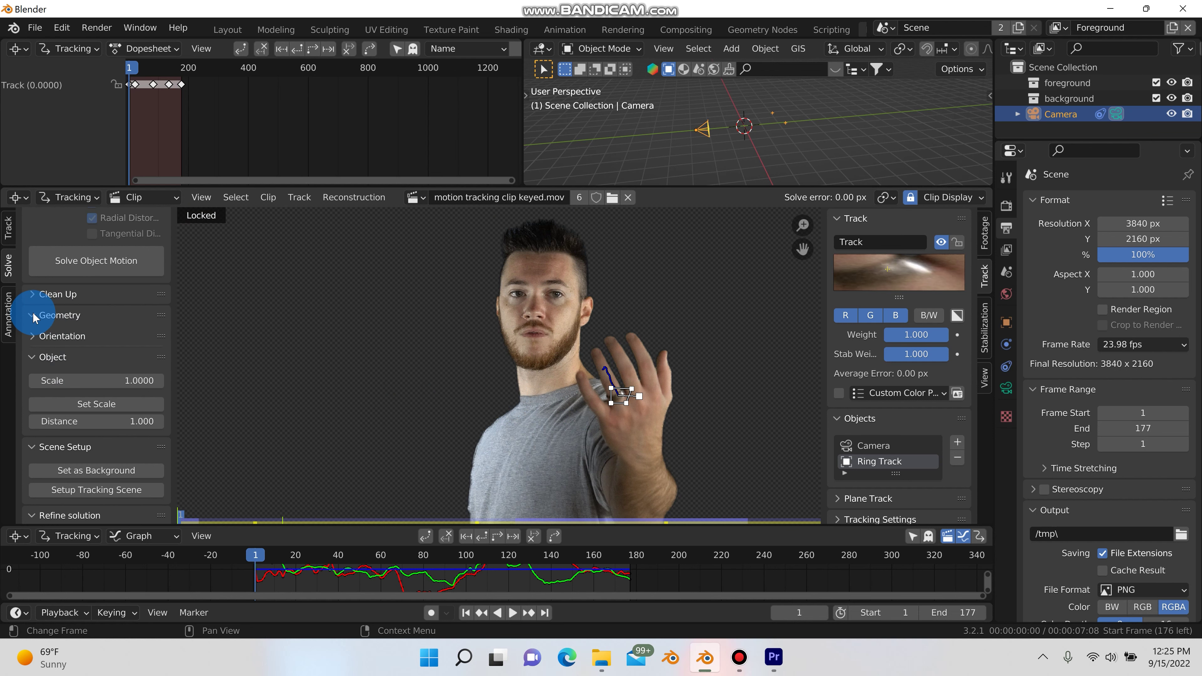
click(34, 317)
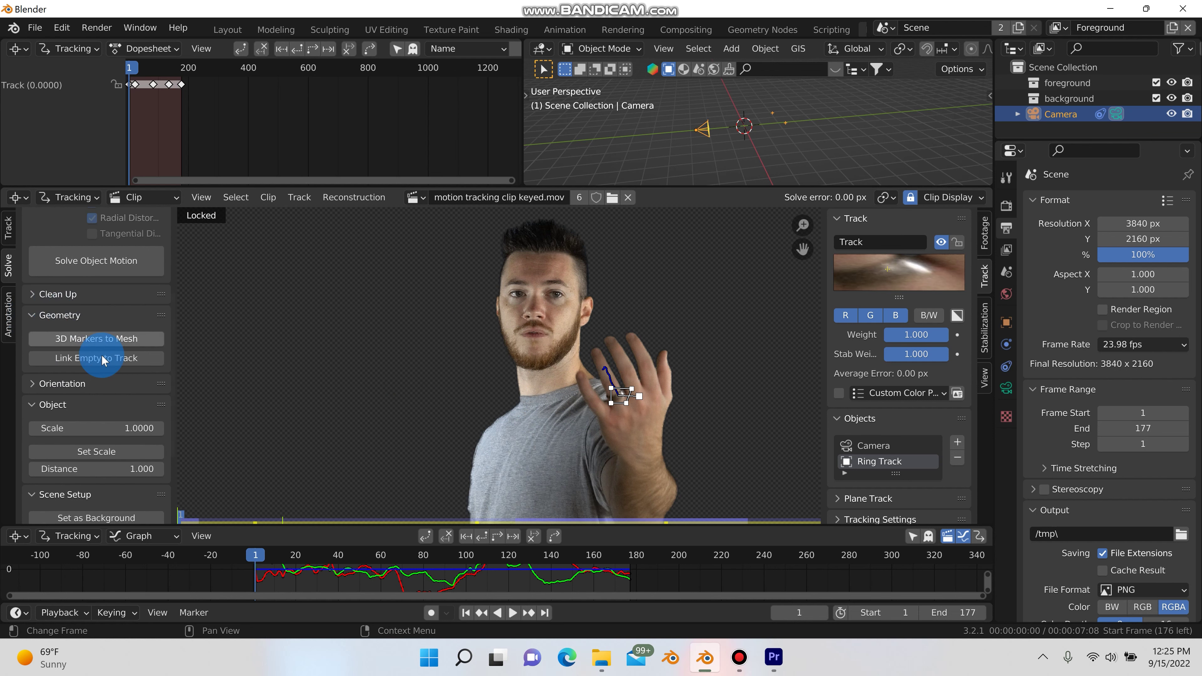
click(95, 340)
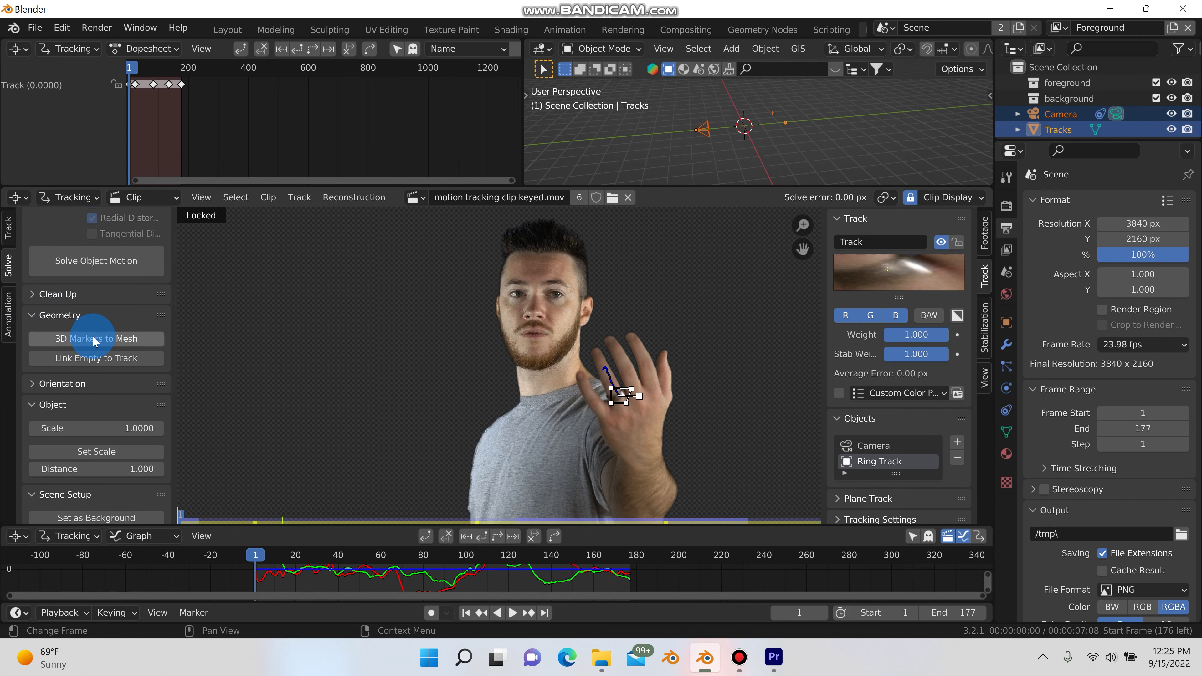
Switch to the Layout workspace and select the single-point tracks mesh in the 3D view
click(228, 30)
scroll(497, 313, up, 5)
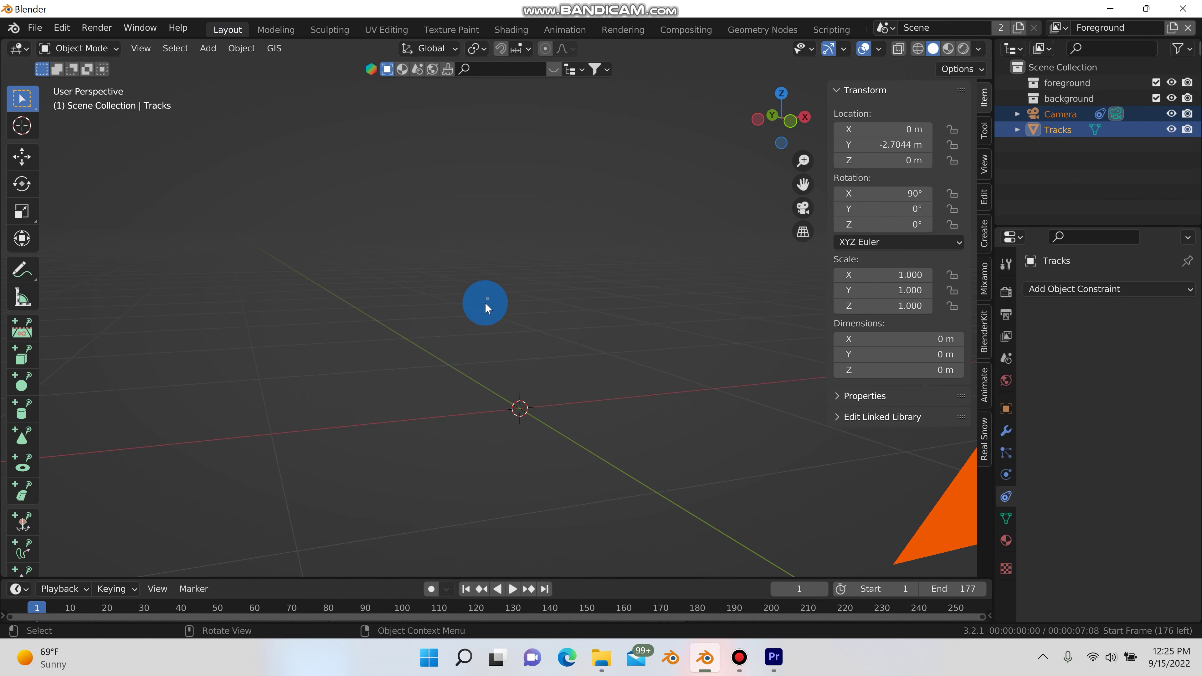
scroll(487, 309, down, 3)
key(n)
middle_drag(502, 296, 471, 284)
click(478, 257)
Rename the Tracks object to "Ring Track marker"
click(1056, 130)
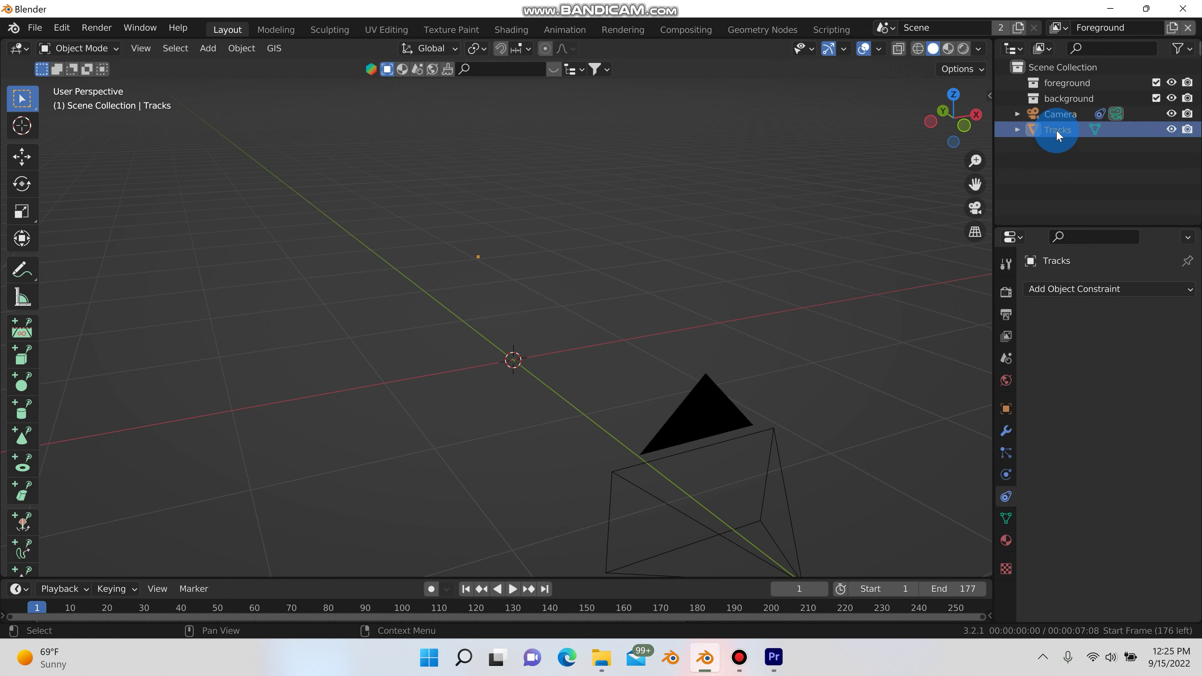
double_click(1059, 129)
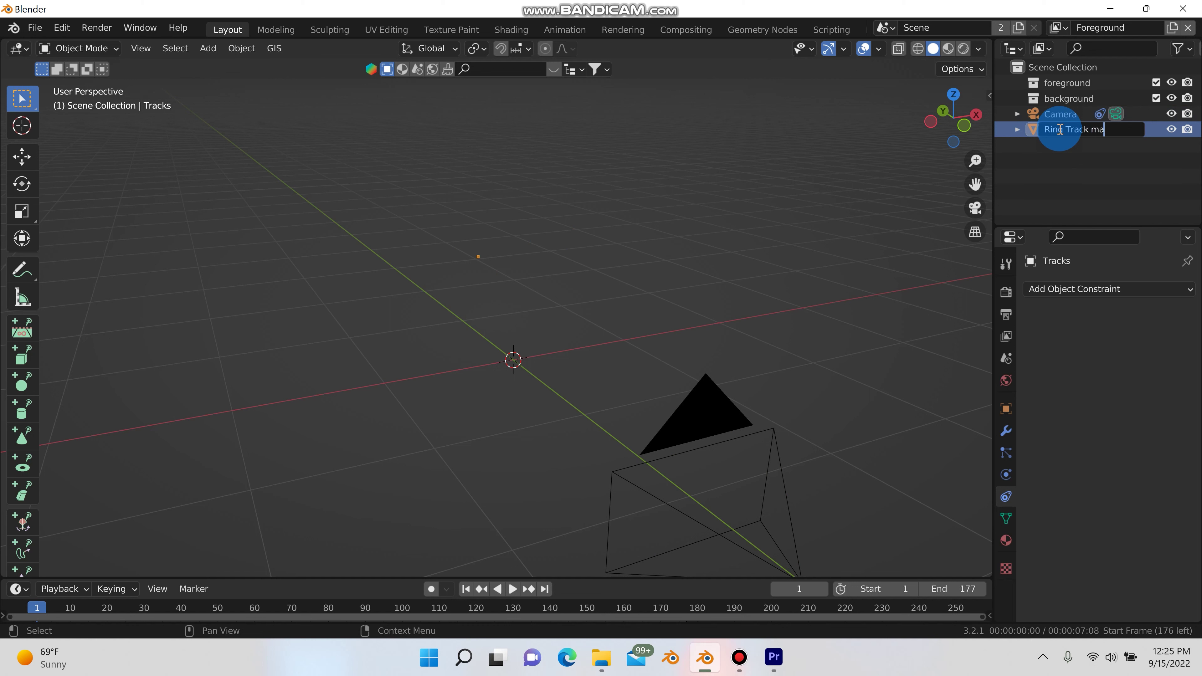
text(Ring Track markey)
key(Return)
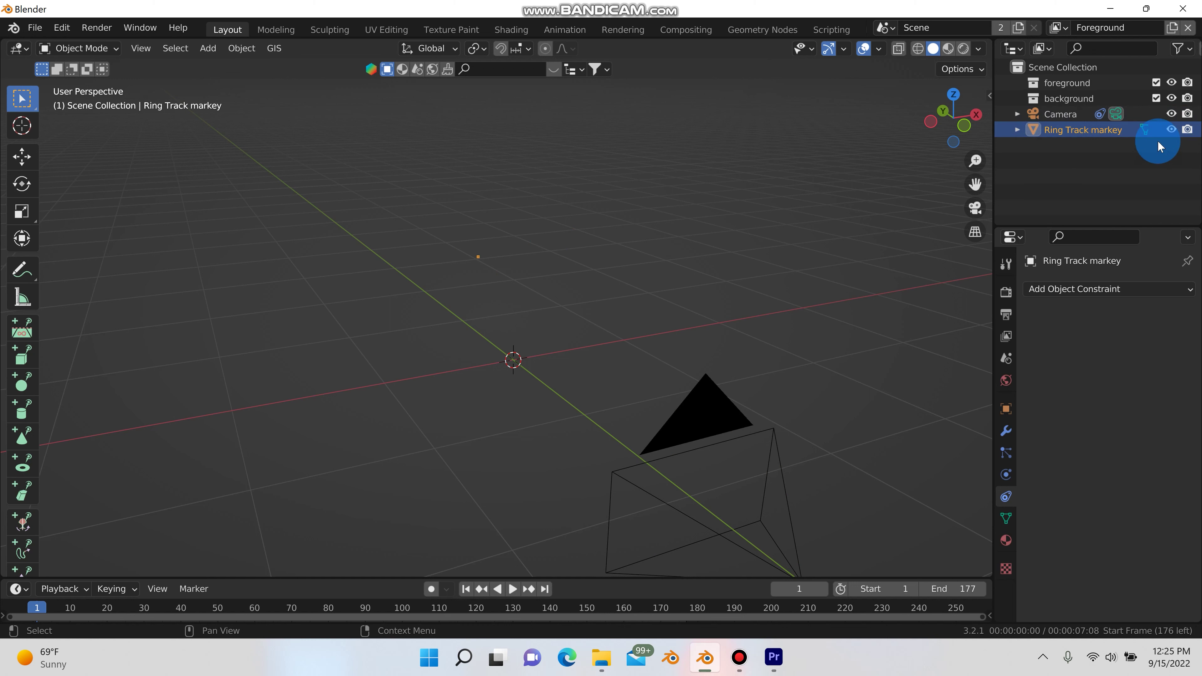
double_click(1109, 130)
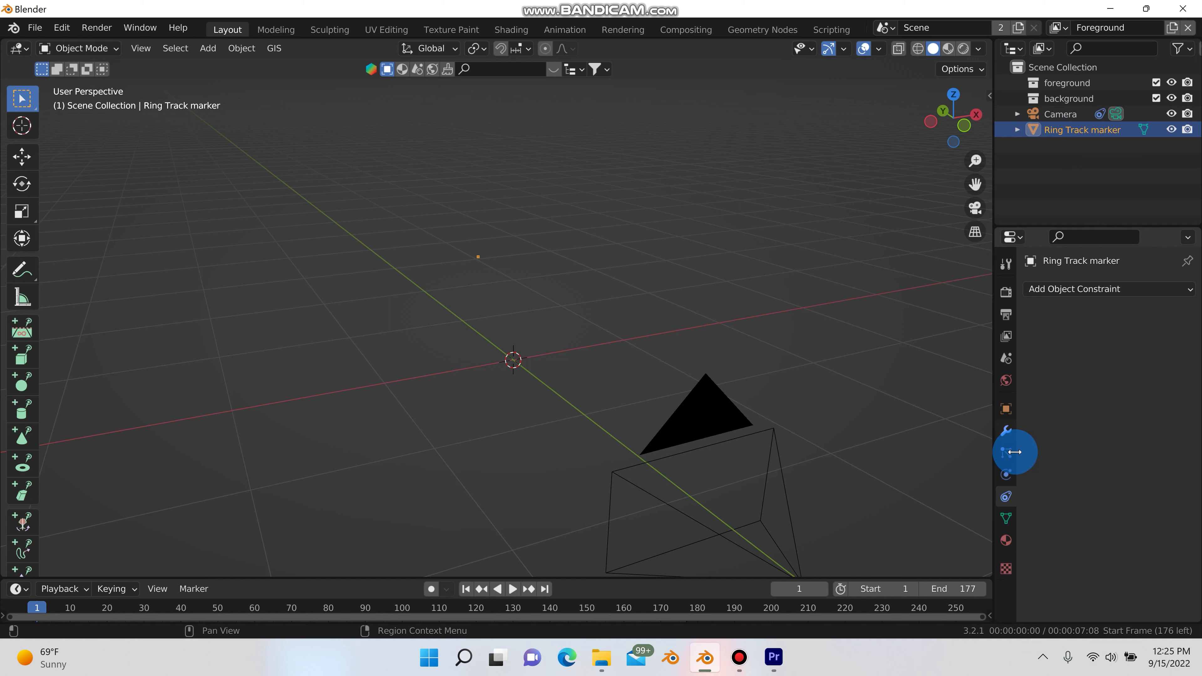
Add an Object Solver constraint to the Ring Track marker
click(1077, 324)
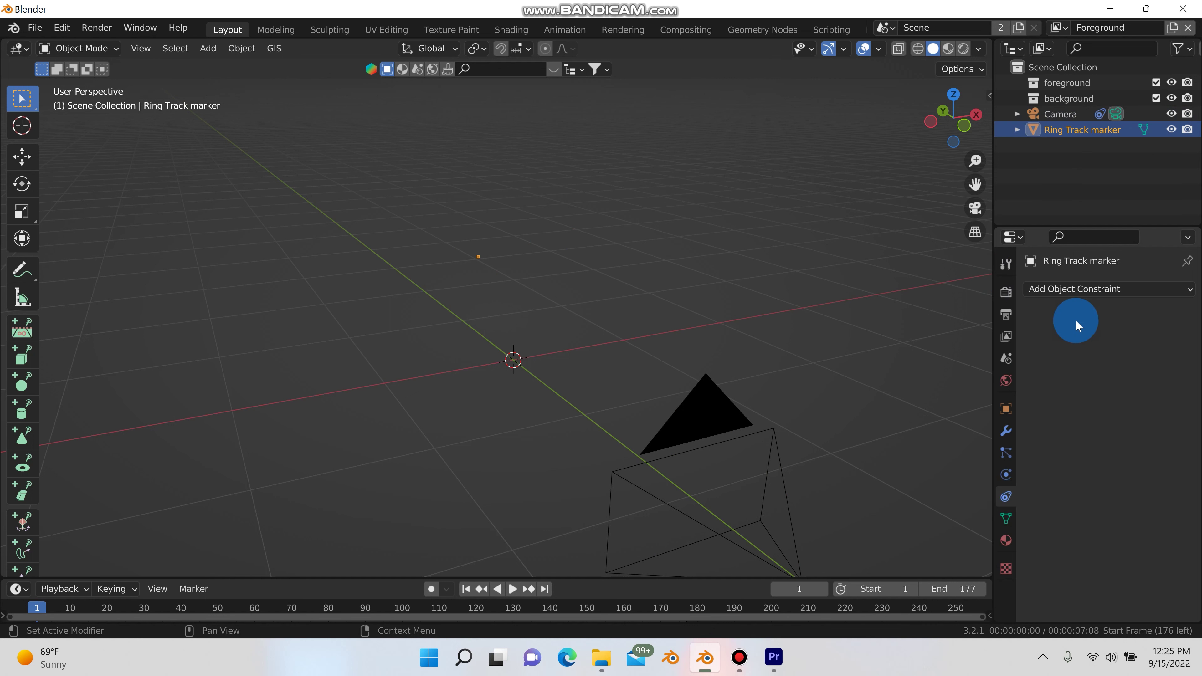
click(1069, 293)
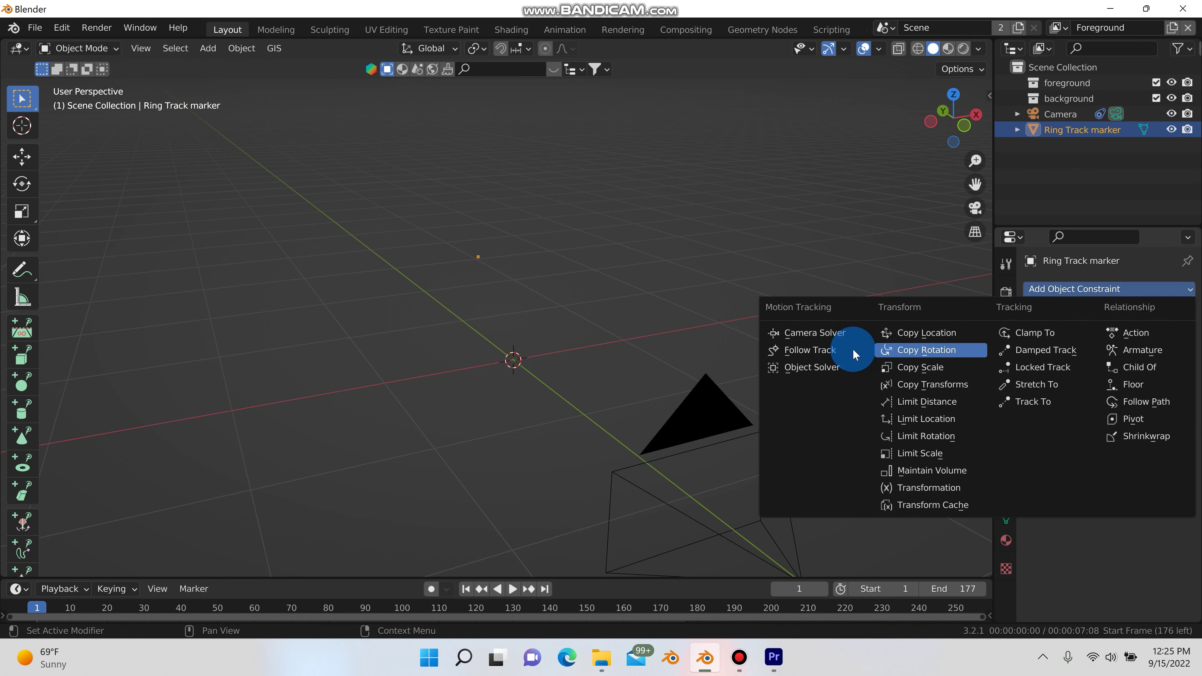
click(814, 368)
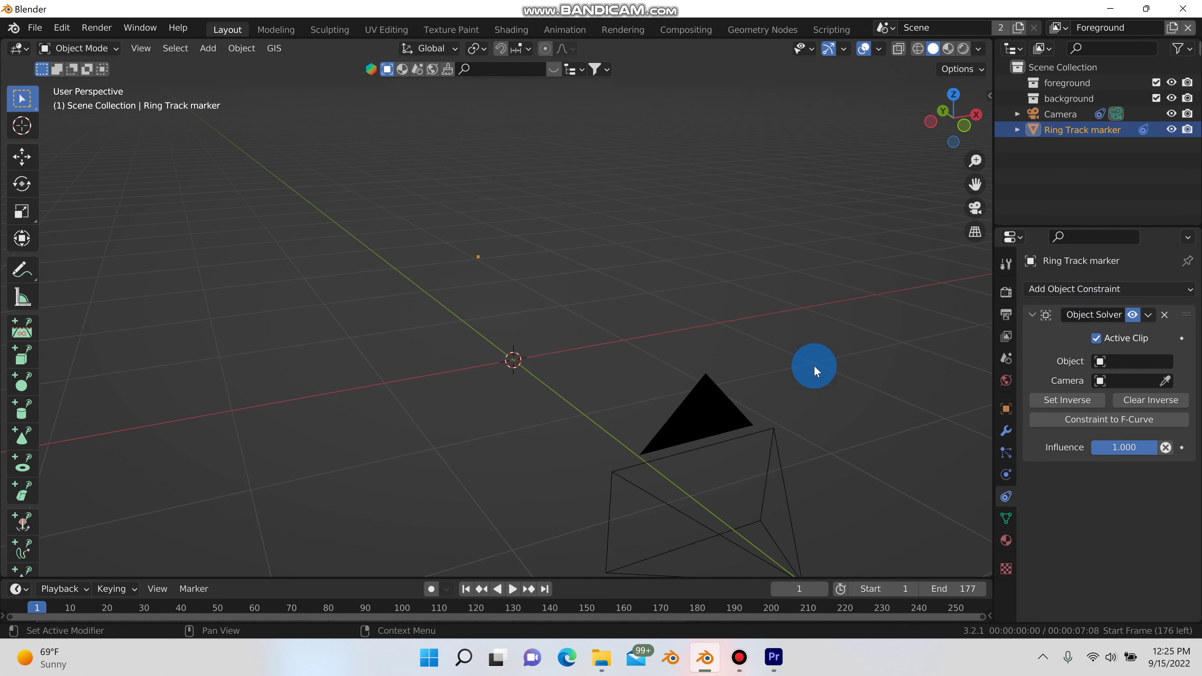
Set the Object Solver's object to Ring Track and its camera to Camera, and set the inverse
click(1119, 361)
click(1078, 407)
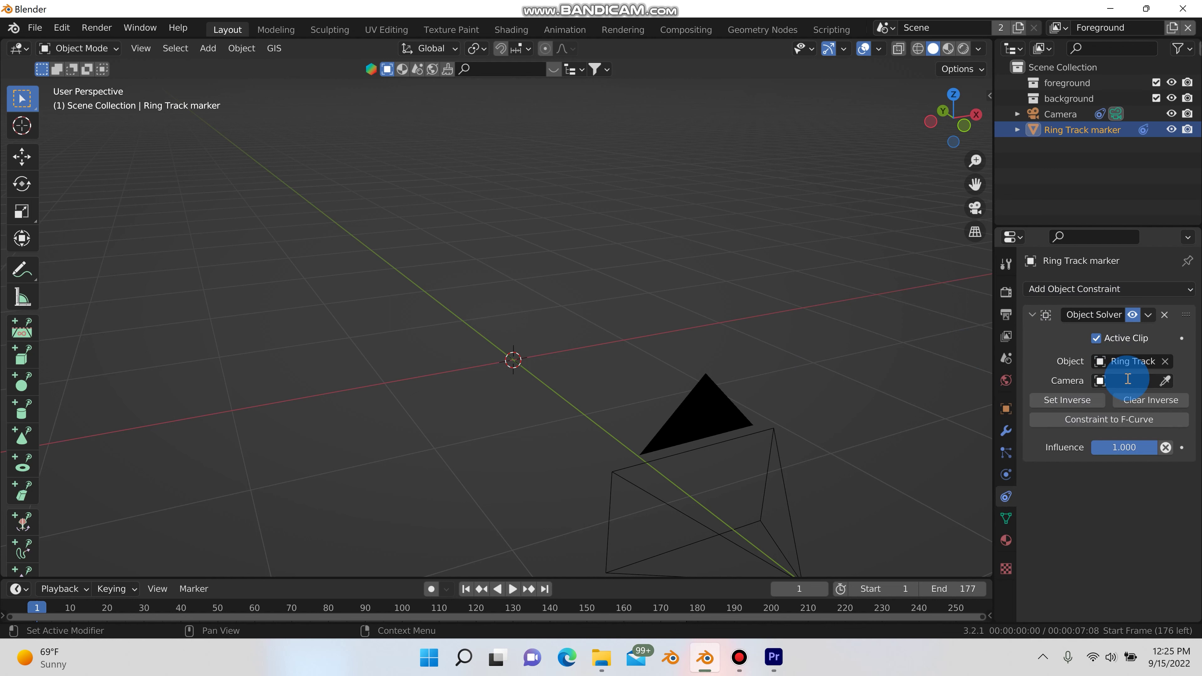
click(1127, 381)
click(1085, 405)
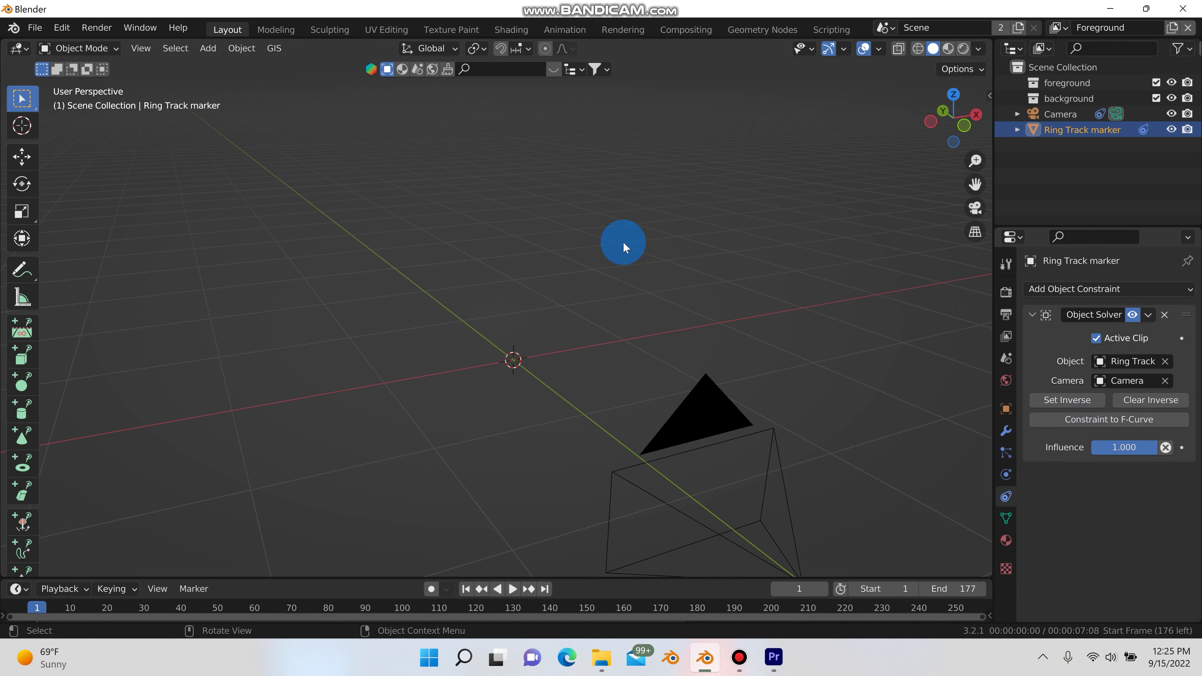
click(1084, 402)
Play the footage through the camera view to check the Ring Track marker against the ring on the hand
shift+middle_drag(451, 228, 518, 316)
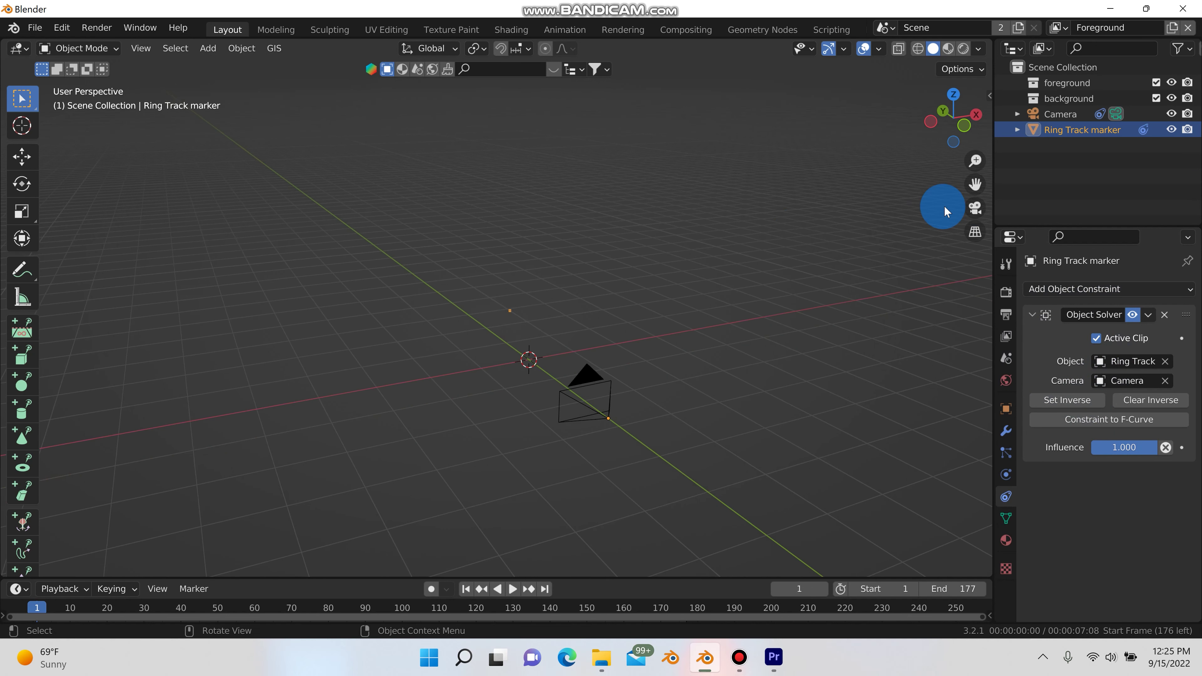
click(976, 208)
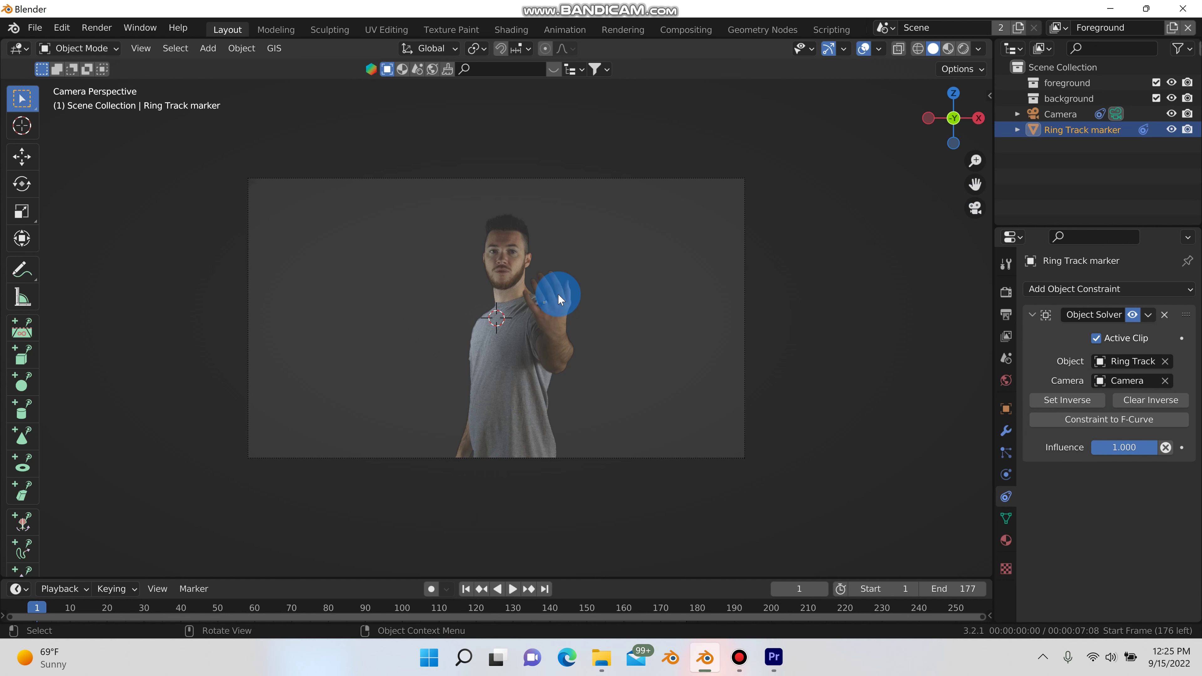
scroll(549, 306, up, 3)
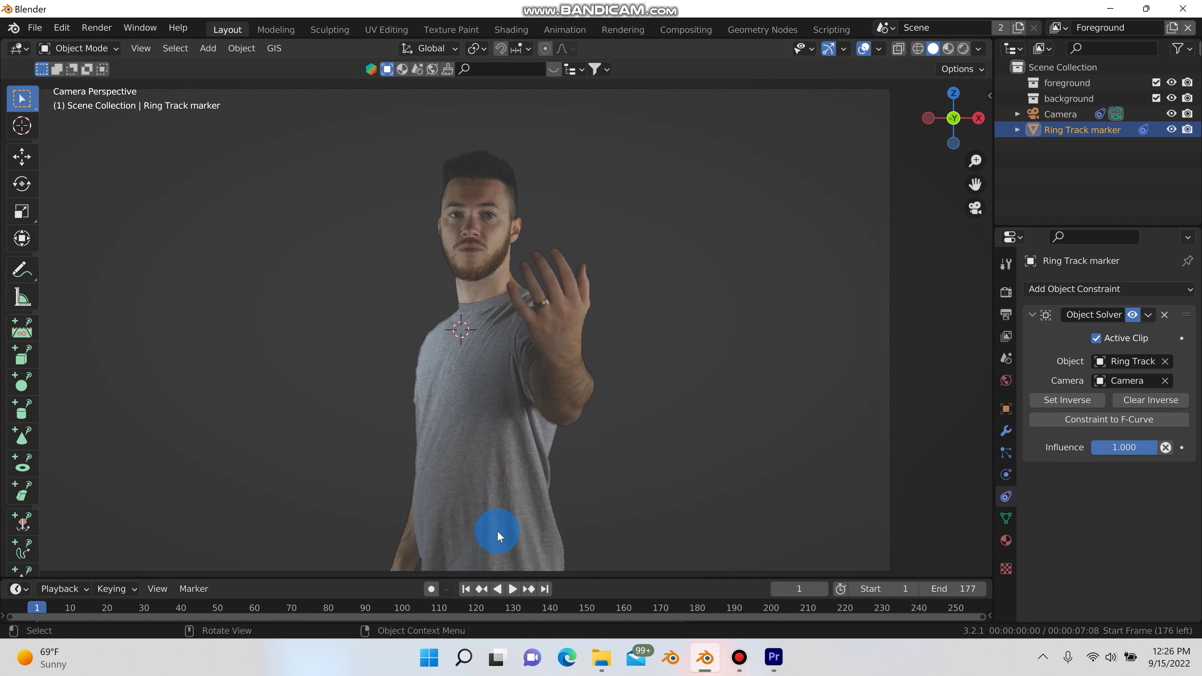
click(513, 588)
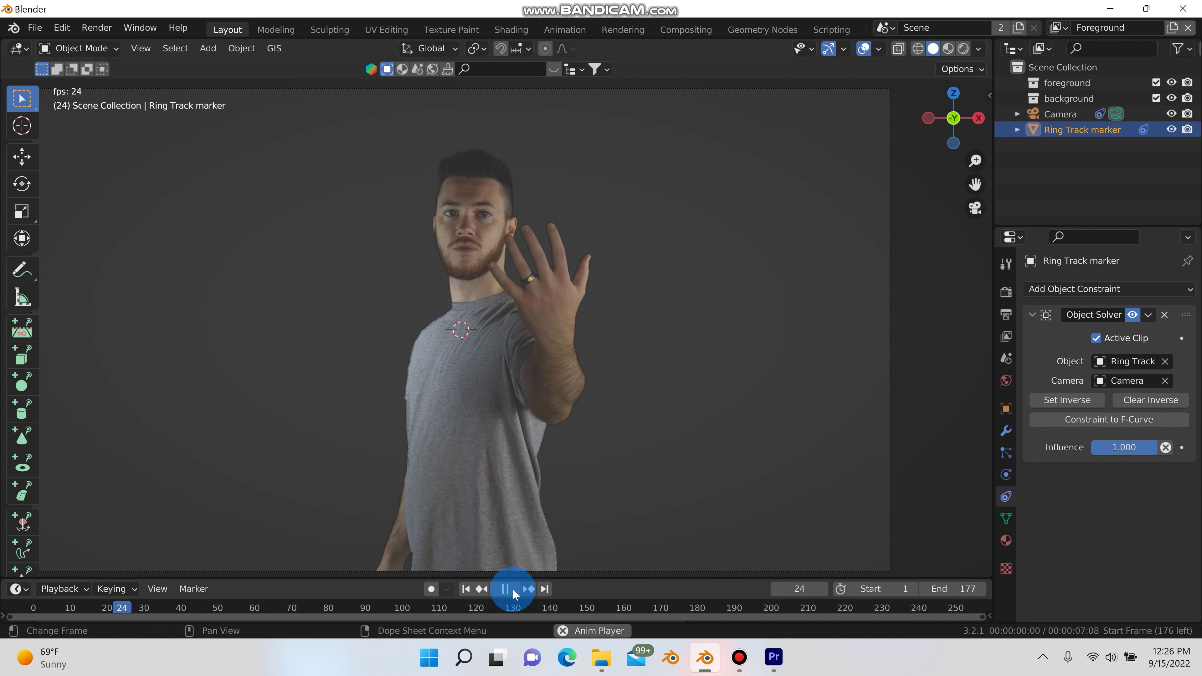
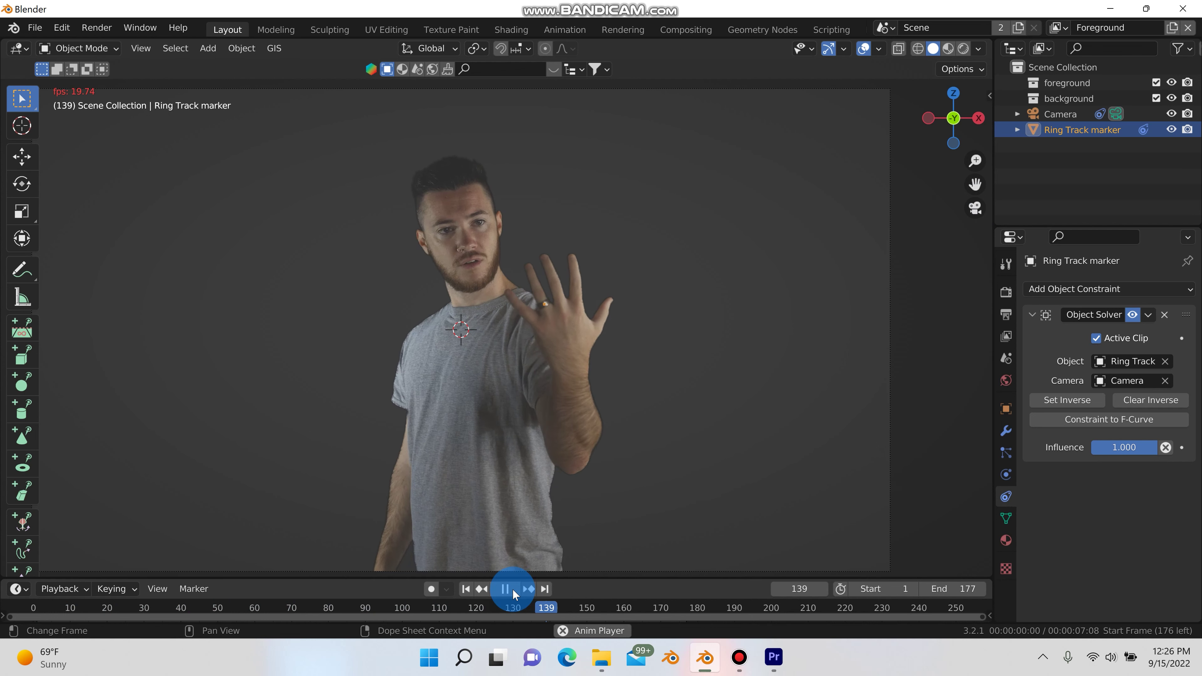
click(647, 232)
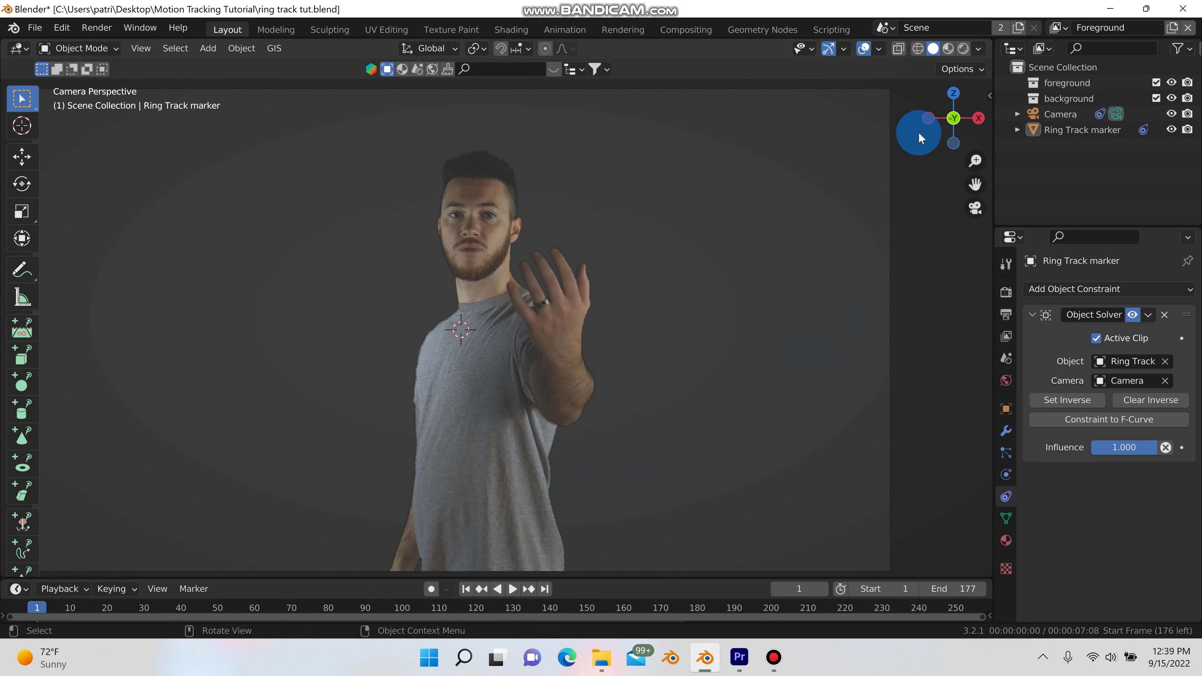
Add a cylinder mesh and scale it along Z into a thin disc
click(515, 105)
scroll(713, 230, down, 4)
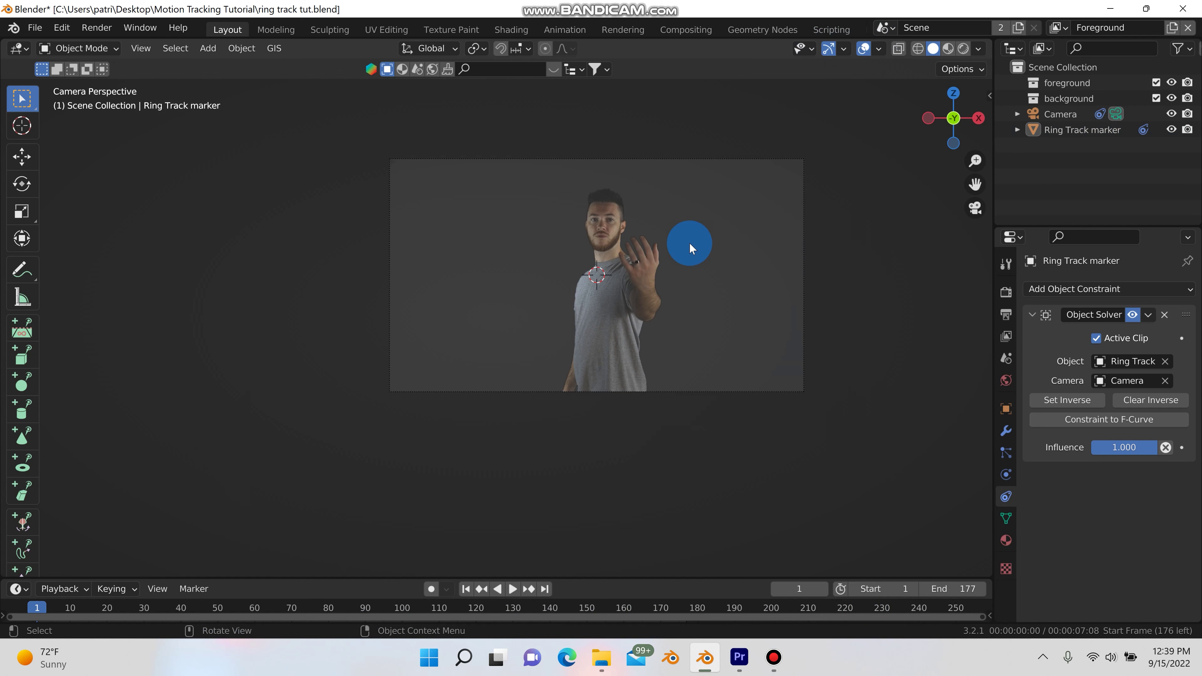
key(shift+a)
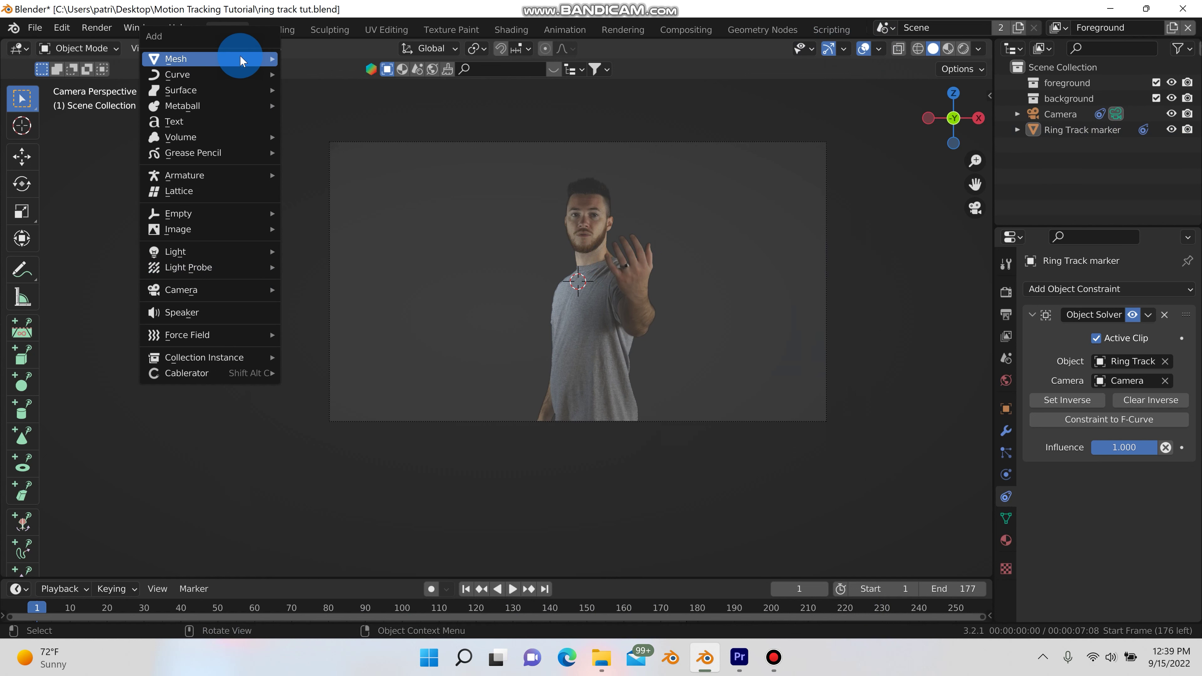
mouse_move(244, 59)
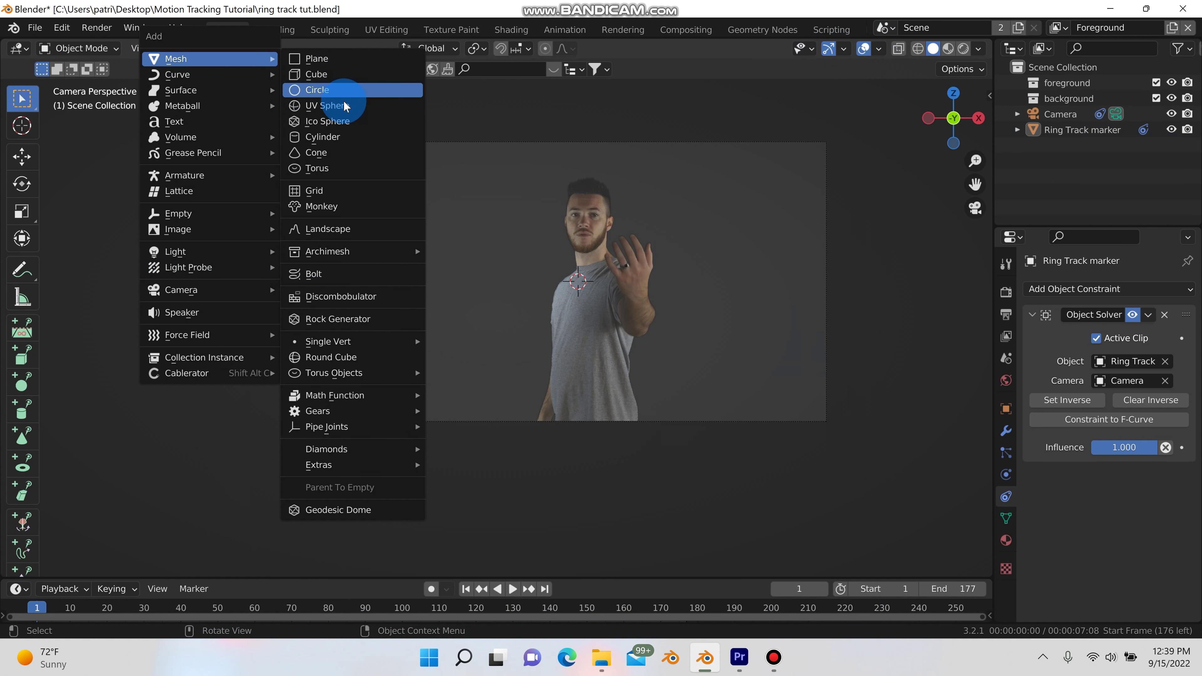
click(339, 136)
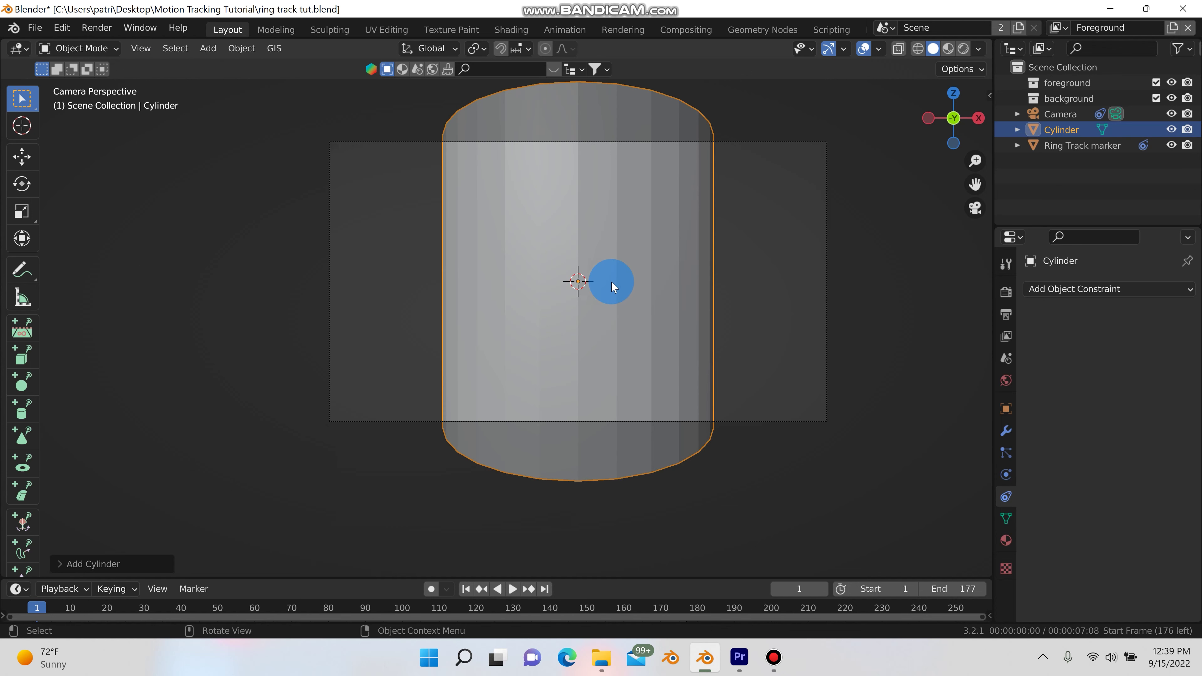
key(s)
key(z)
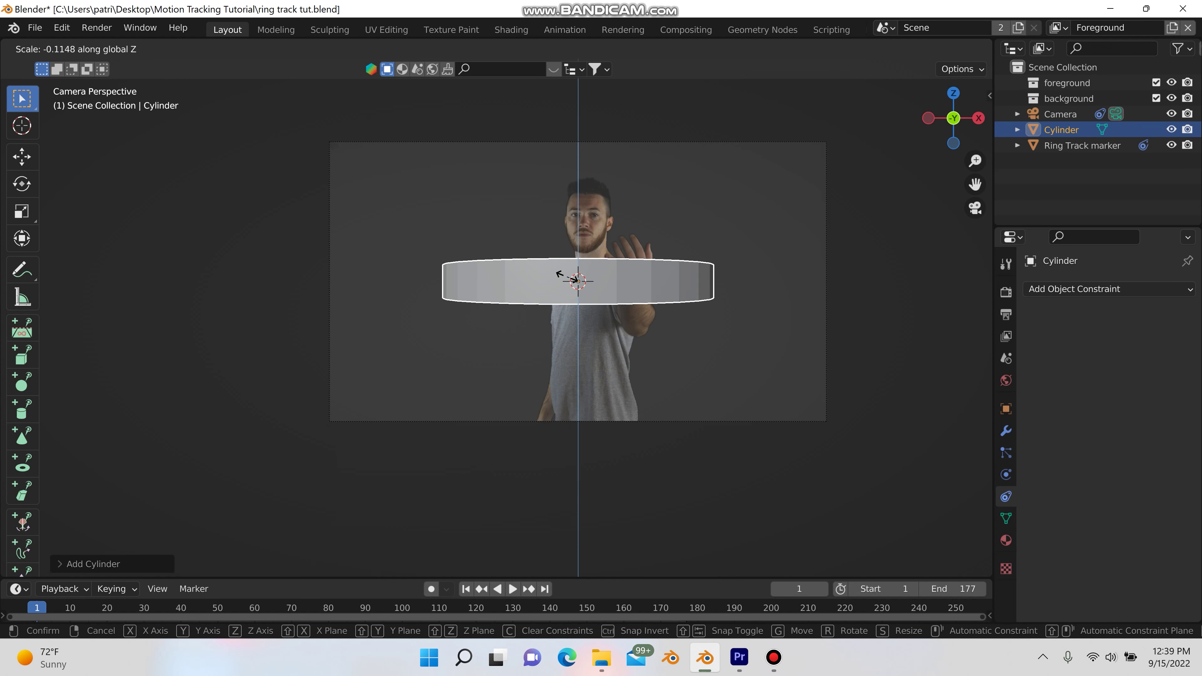
click(571, 281)
In top view, scale the cylinder down uniformly by a factor of about 0.22
click(959, 209)
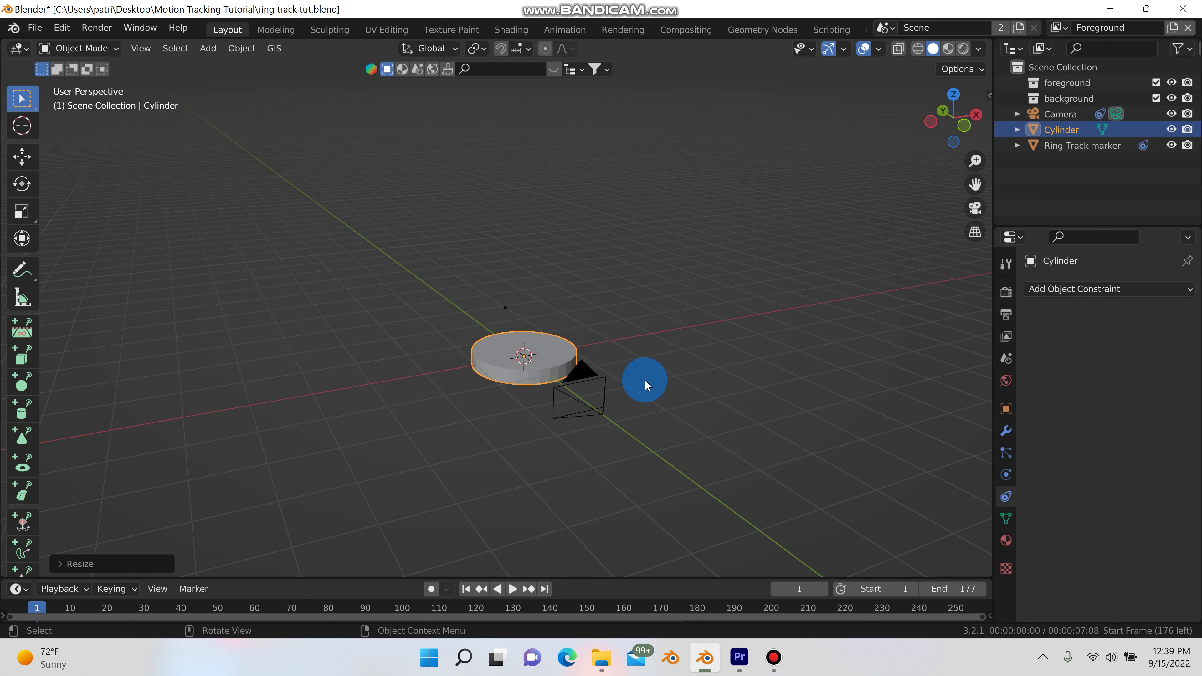
key(KP_7)
key(s)
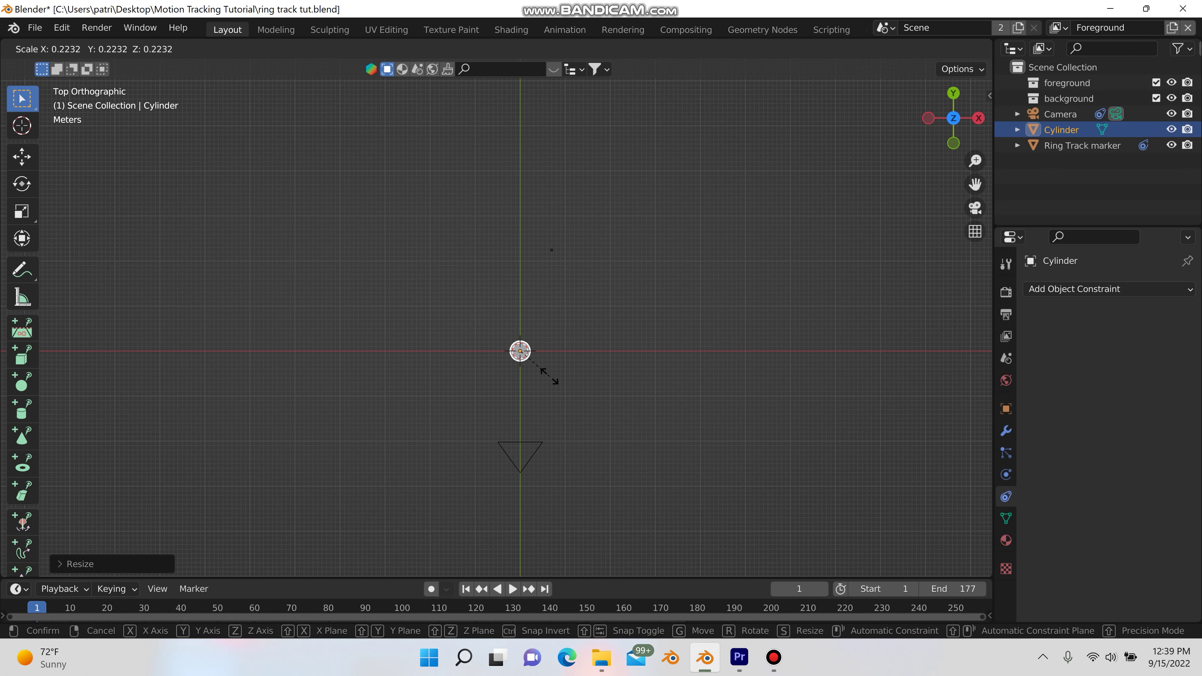
click(540, 368)
In top view, move the cylinder onto the ring track point, about 0.7 m in X and 2.2 m in Y
scroll(537, 364, up, 4)
mouse_move(577, 186)
shift+middle_down()
mouse_move(536, 276)
mouse_move(533, 326)
mouse_move(496, 317)
mouse_move(506, 329)
mouse_move(509, 250)
mouse_move(485, 426)
mouse_move(459, 438)
shift+middle_up()
click(531, 325)
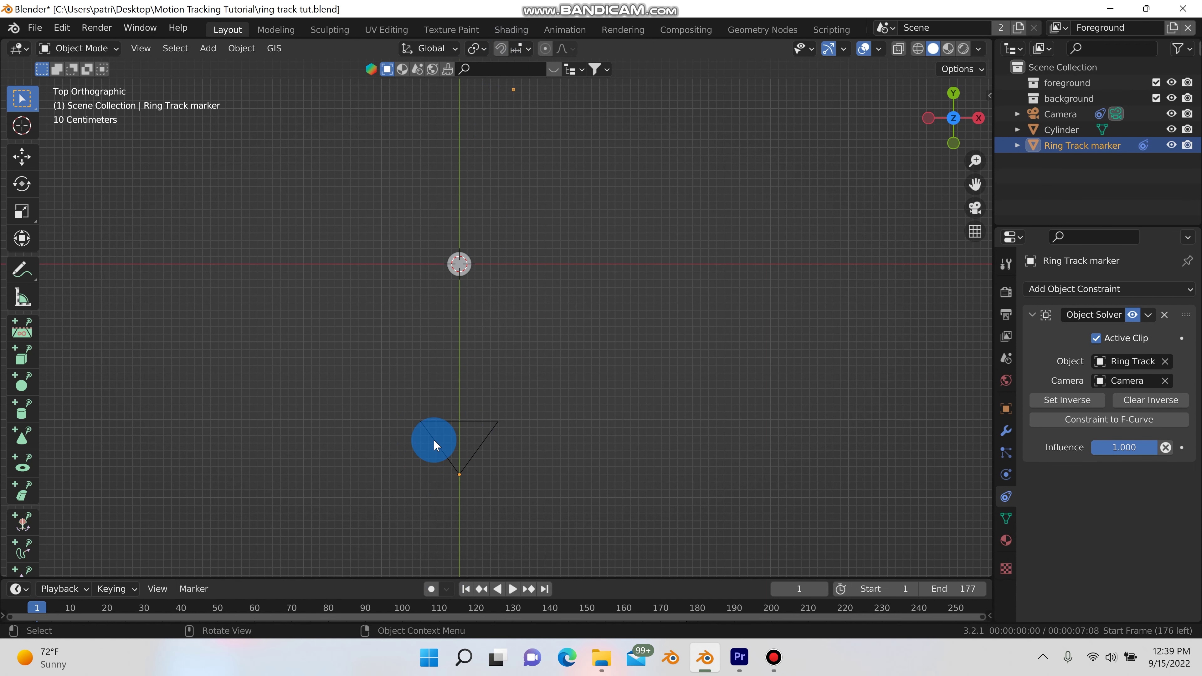
shift+middle_drag(523, 124, 497, 152)
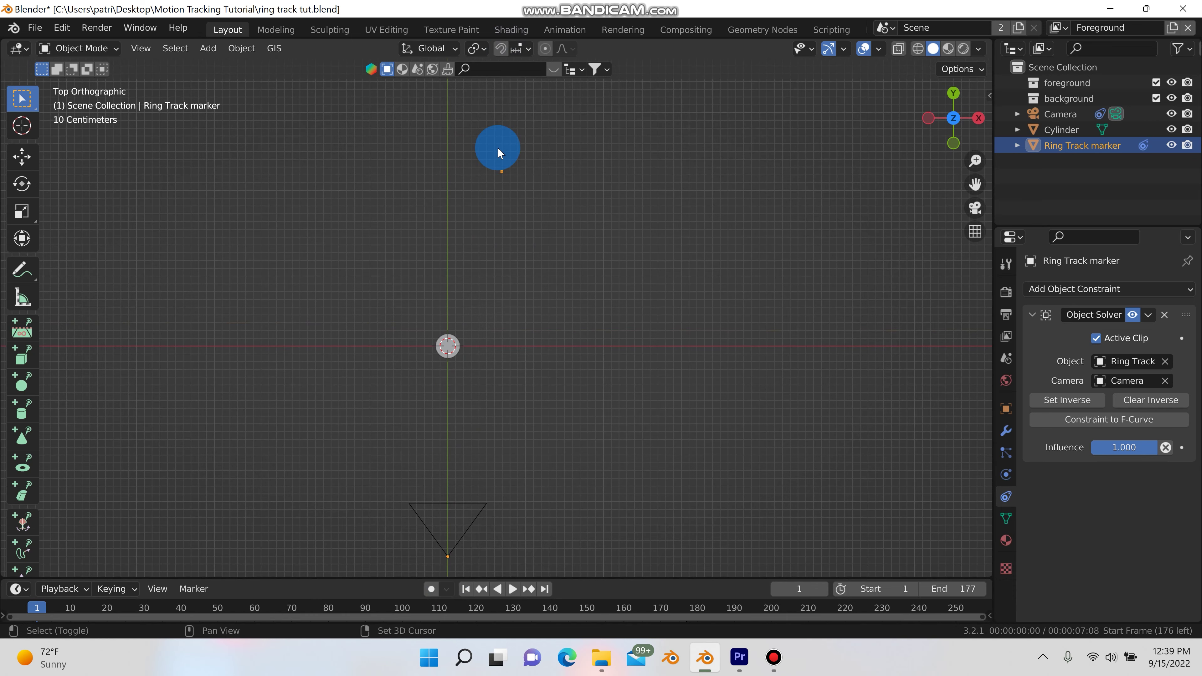
shift+middle_drag(495, 196, 456, 340)
click(456, 340)
shift+middle_drag(494, 303, 450, 441)
key(g)
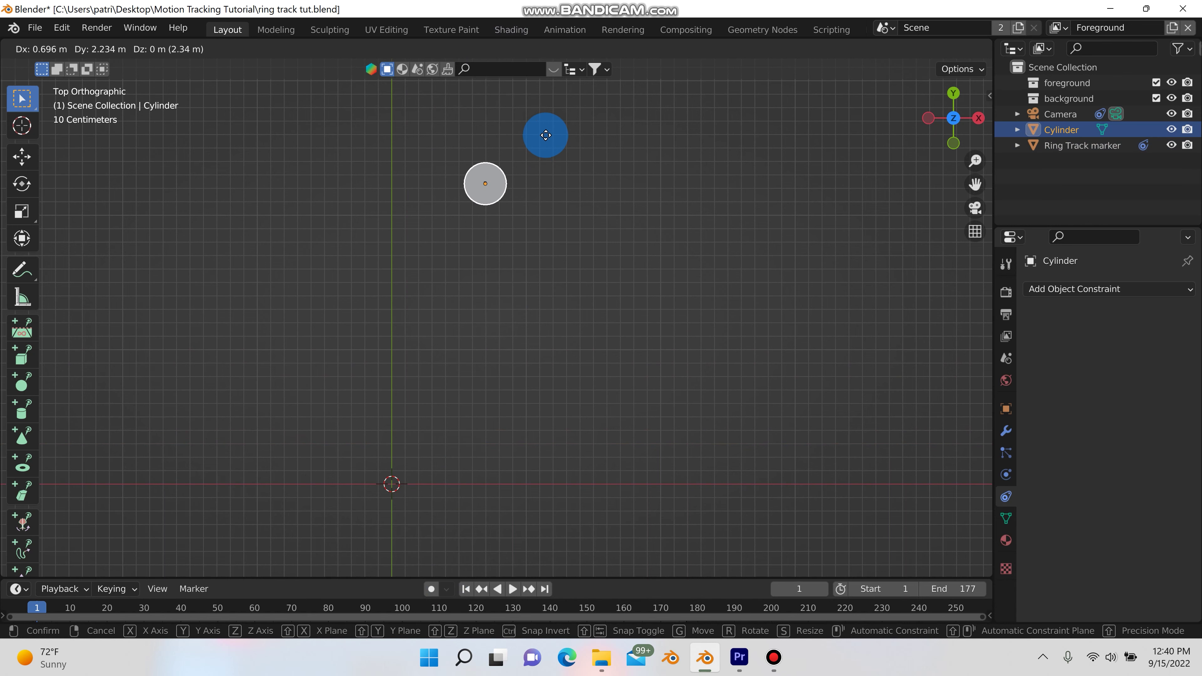
click(546, 137)
In front view, raise the cylinder along Z by about 0.22 m and fine-tune its height to the track point
key(KP_1)
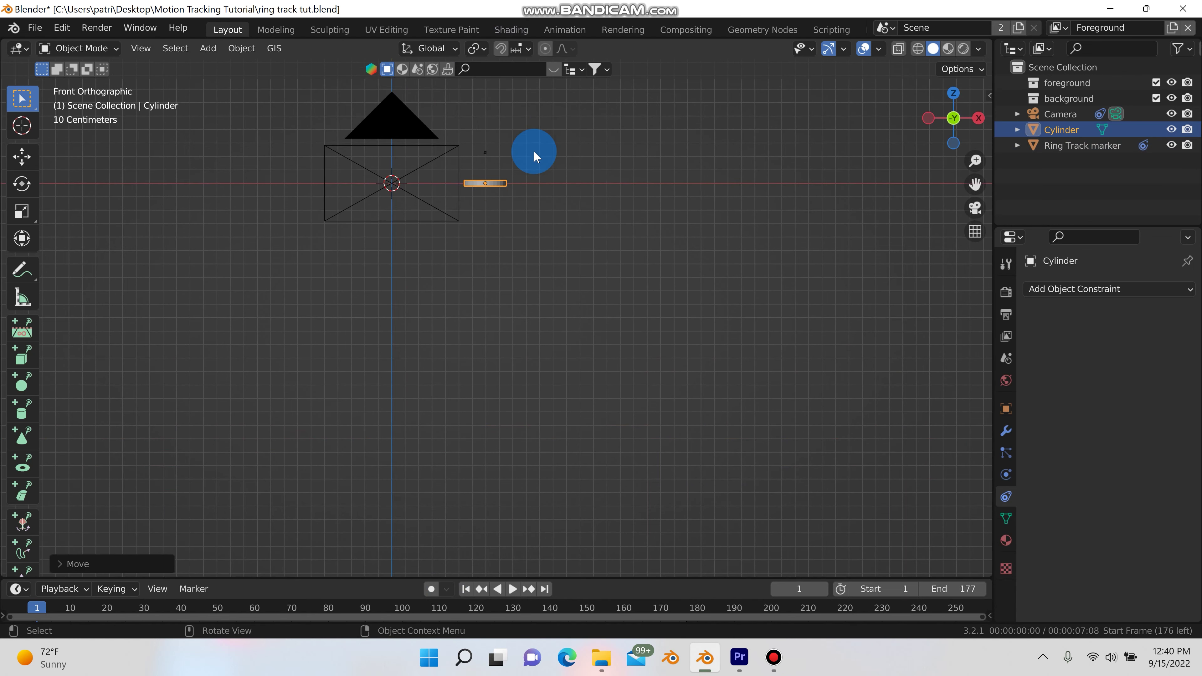
shift+middle_drag(510, 187, 550, 322)
scroll(510, 282, up, 6)
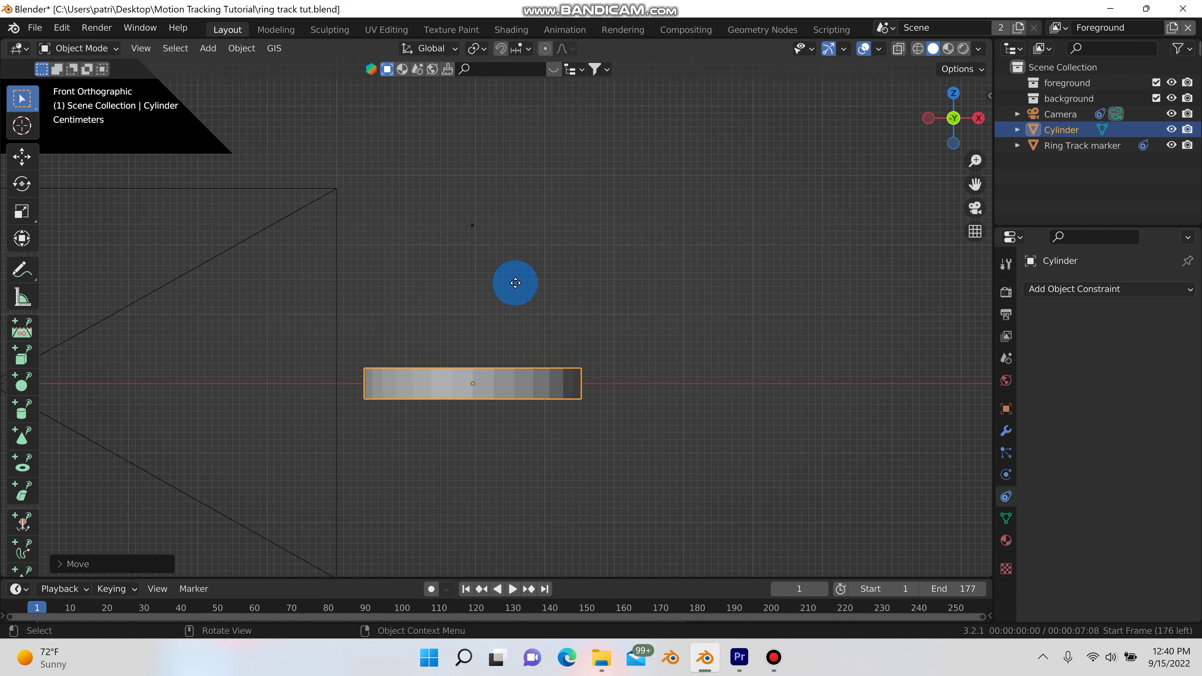
key(g)
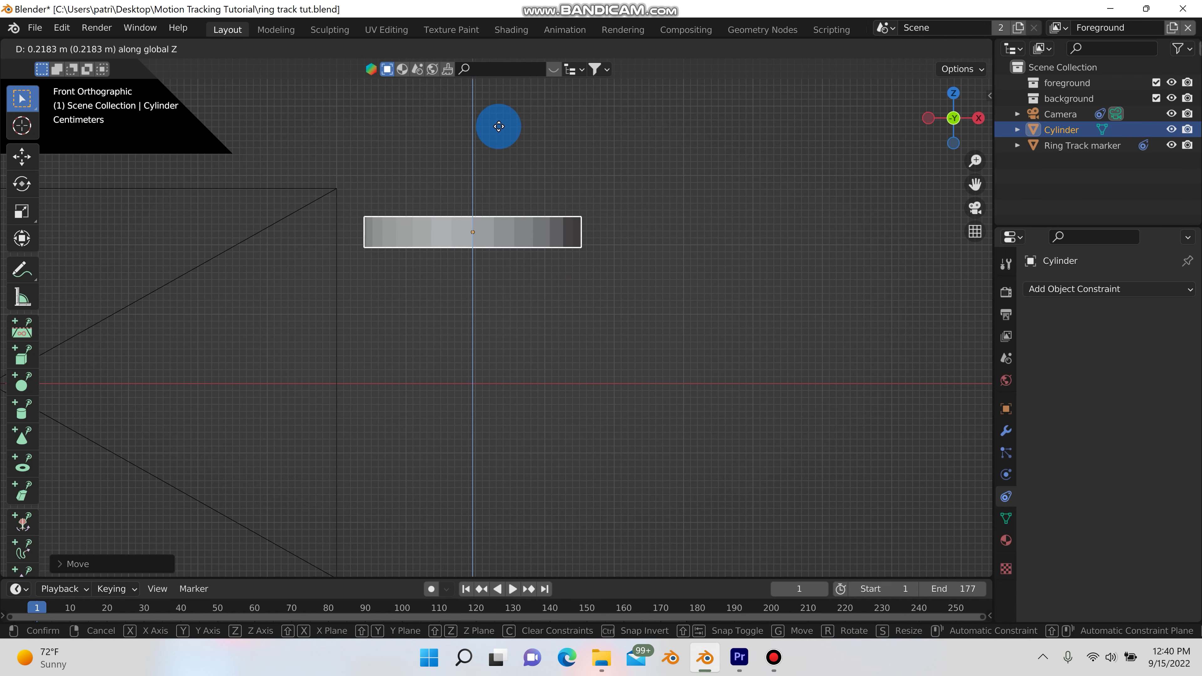
click(495, 119)
scroll(502, 188, up, 5)
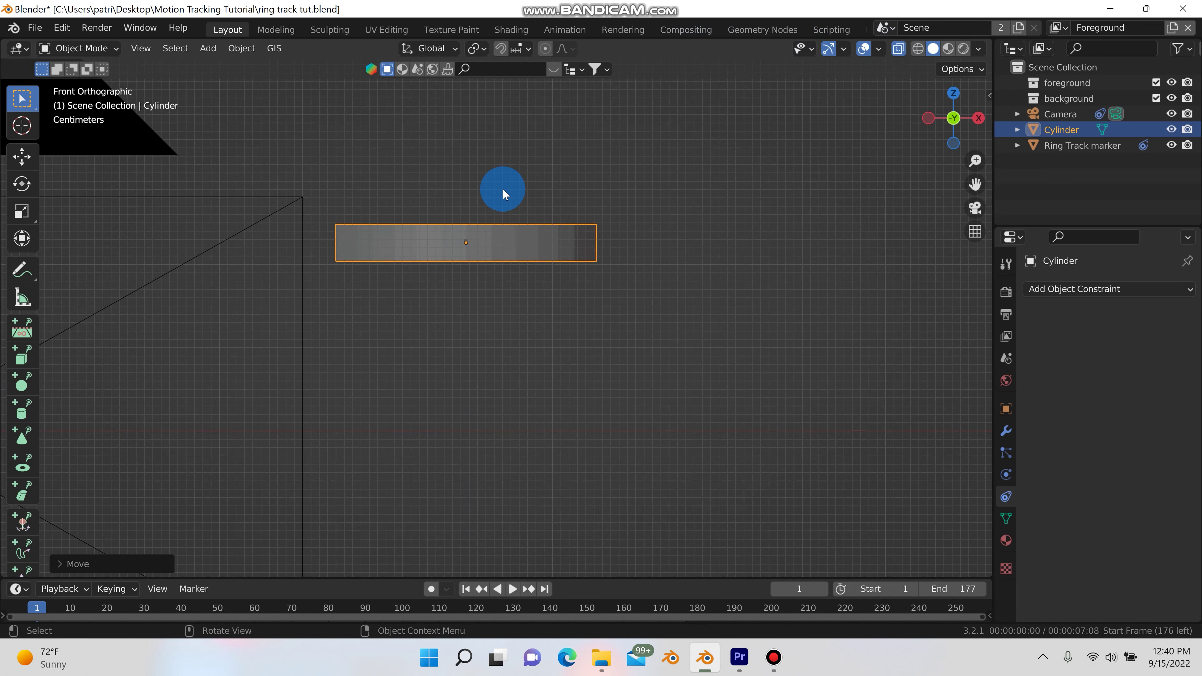
key(g)
key(z)
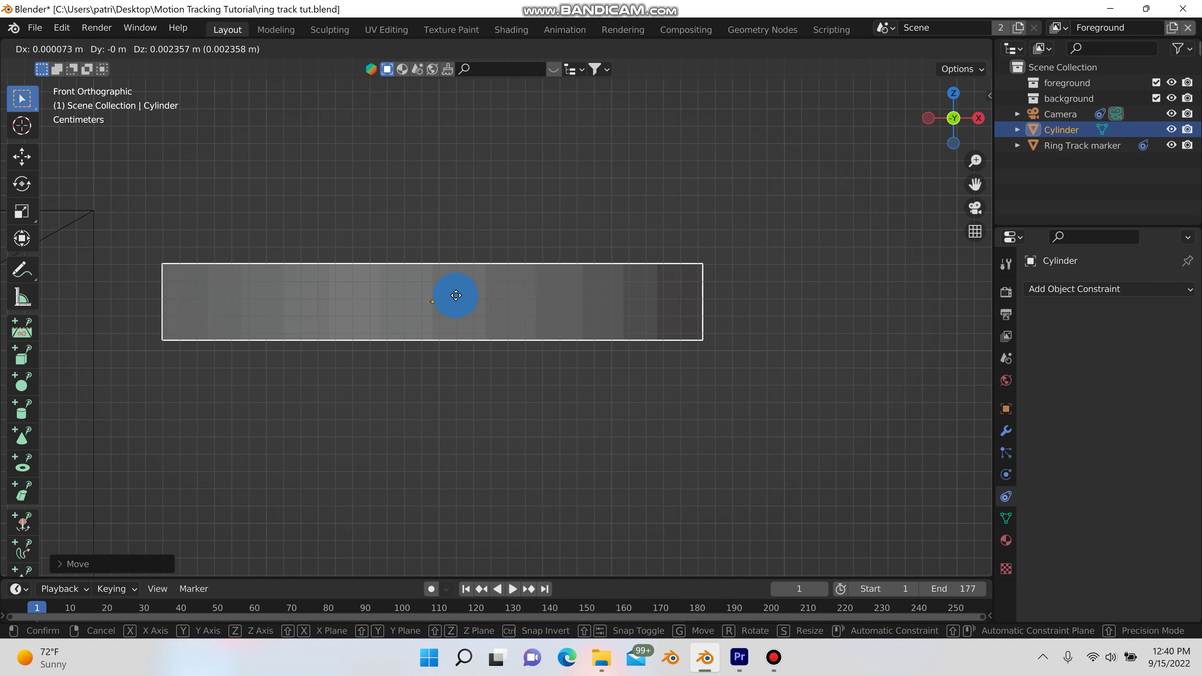
click(610, 370)
Scale the cylinder down uniformly by a factor of about 0.24
key(s)
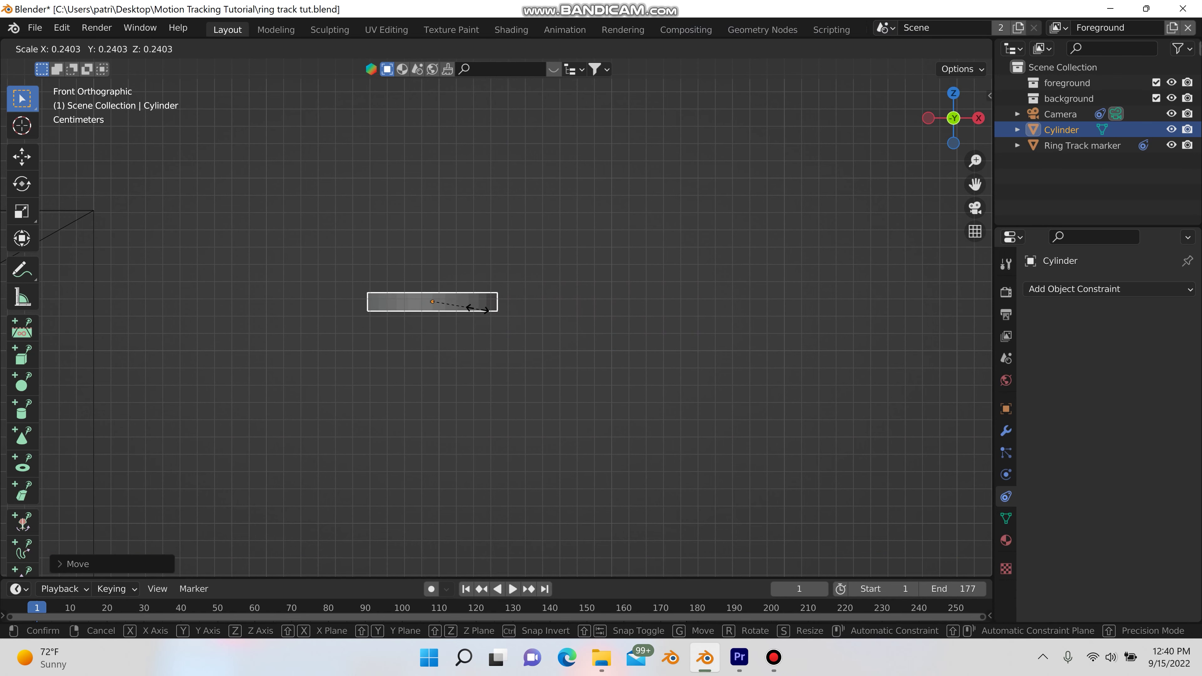
click(489, 301)
middle_drag(510, 268, 809, 453)
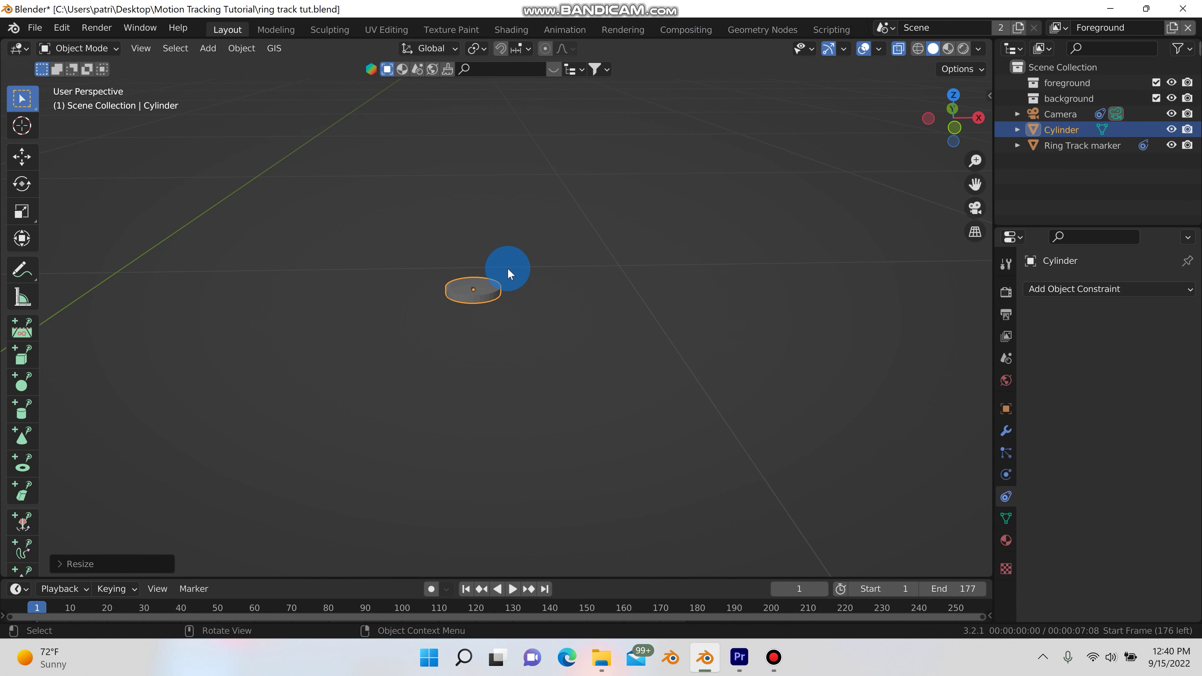
middle_drag(462, 293, 721, 196)
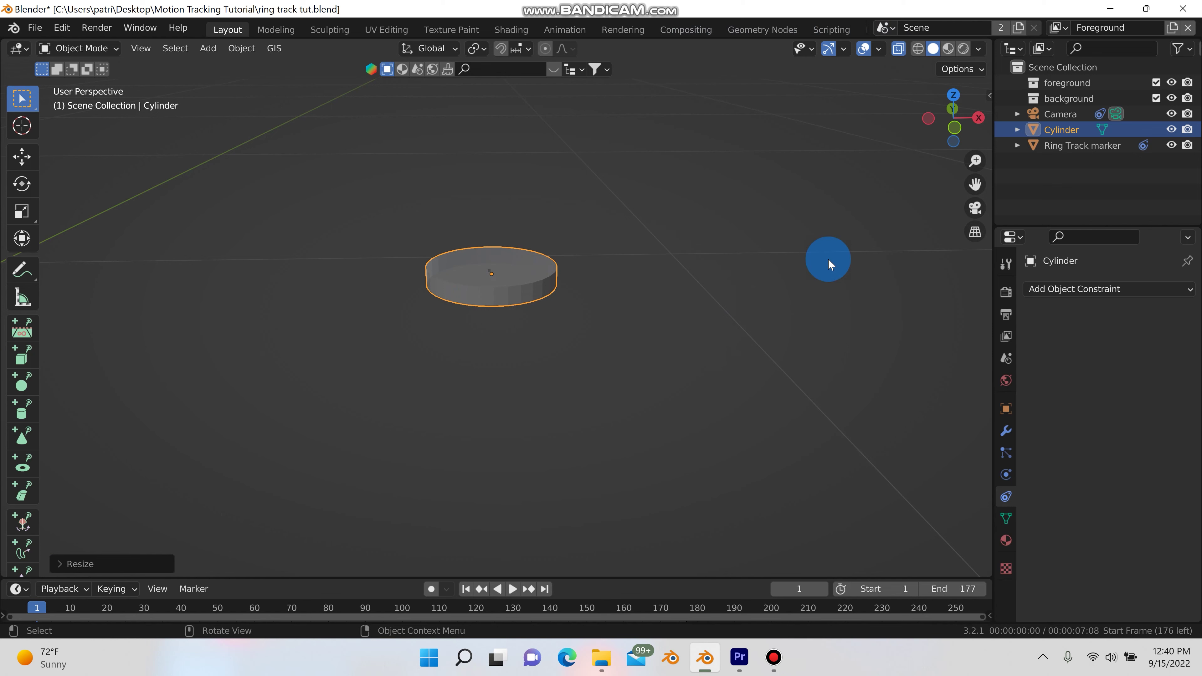
In top view, centre the cylinder exactly on the track point and shrink it further
key(KP_7)
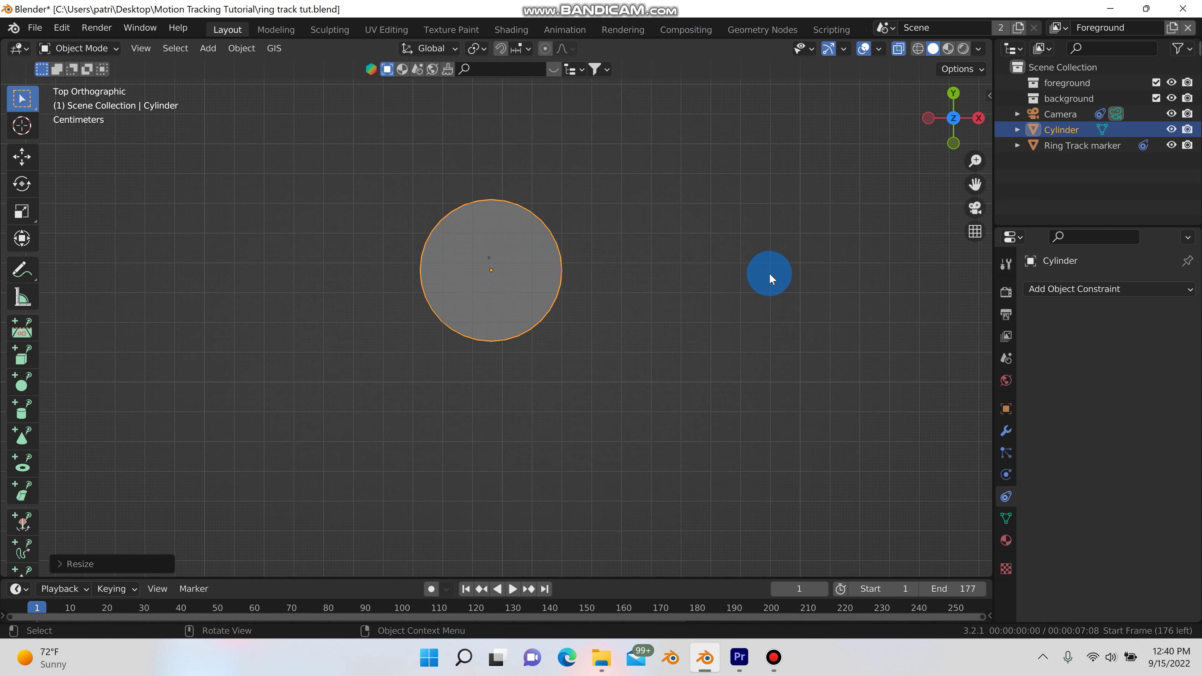
key(g)
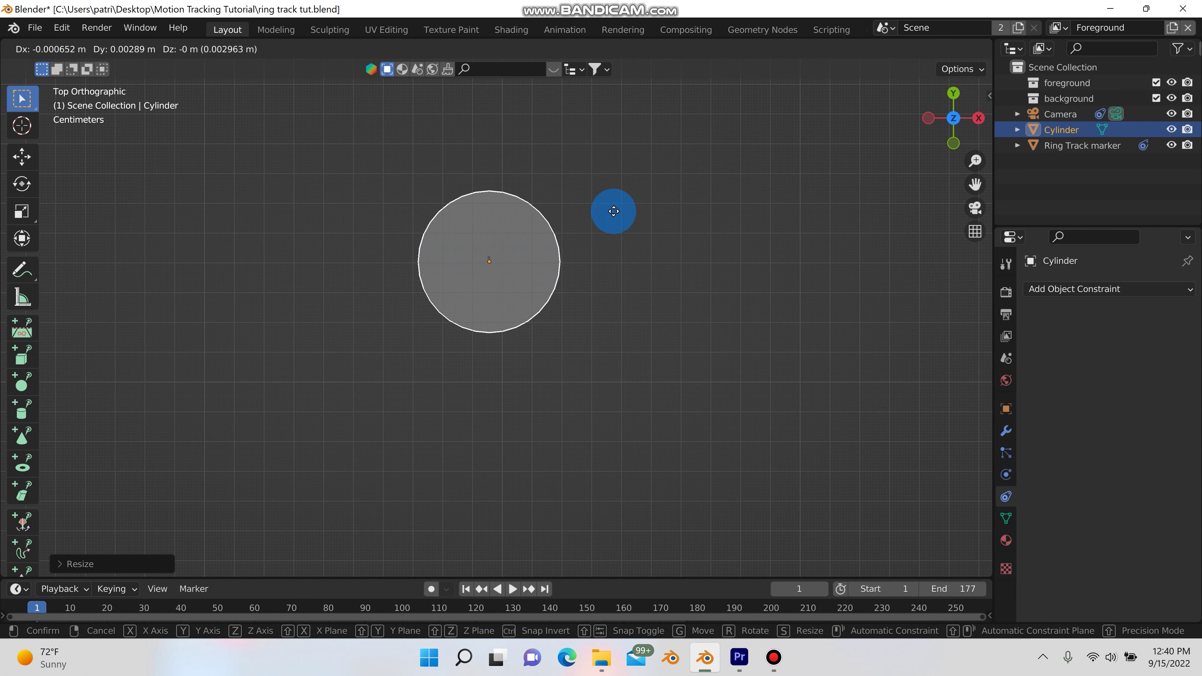
click(607, 188)
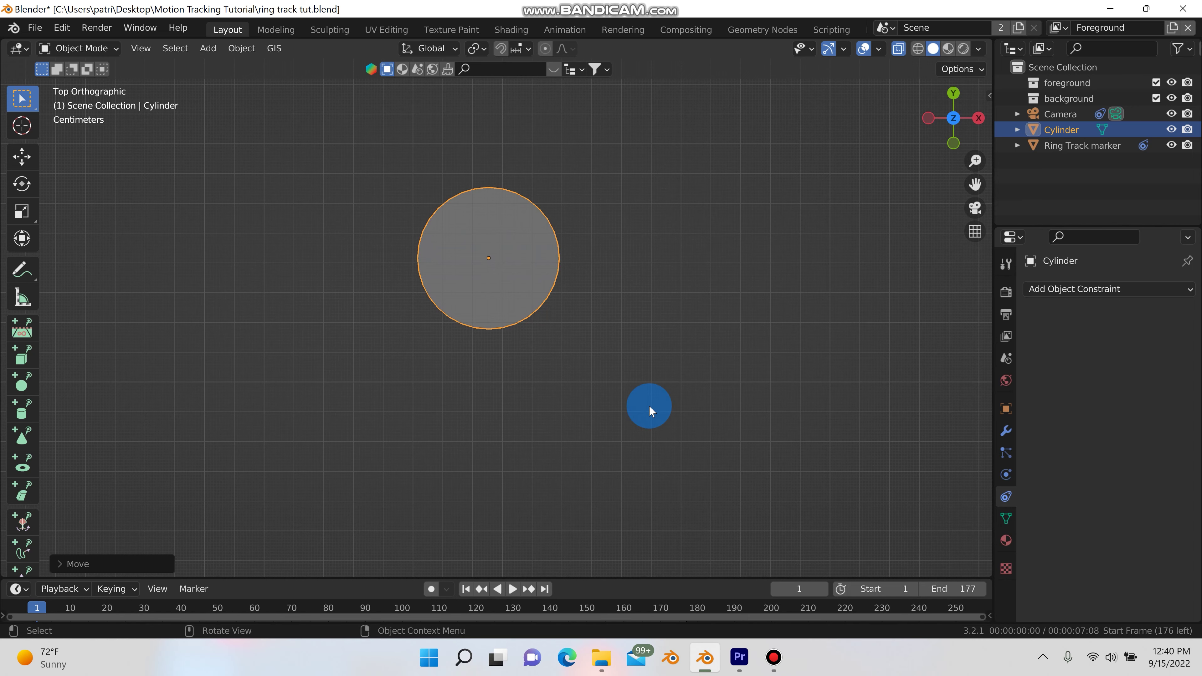
key(s)
click(601, 360)
In camera view, widen the cylinder along X to fit the ring on the finger
click(975, 207)
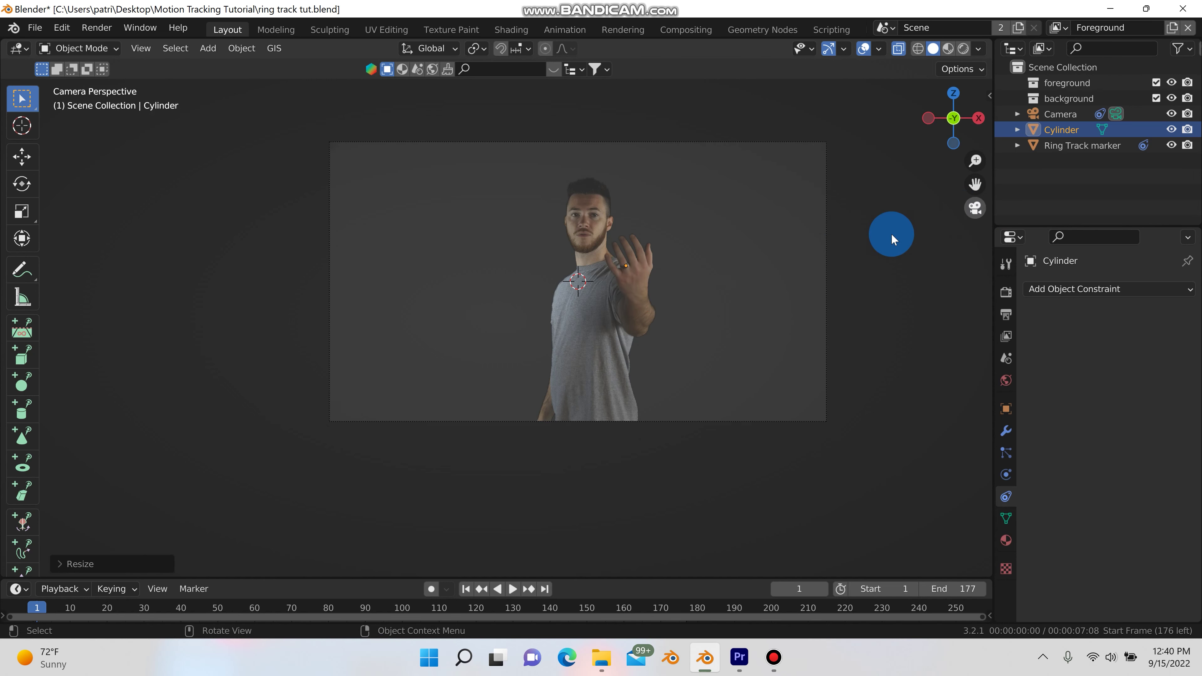
scroll(638, 276, up, 5)
scroll(610, 240, up, 1)
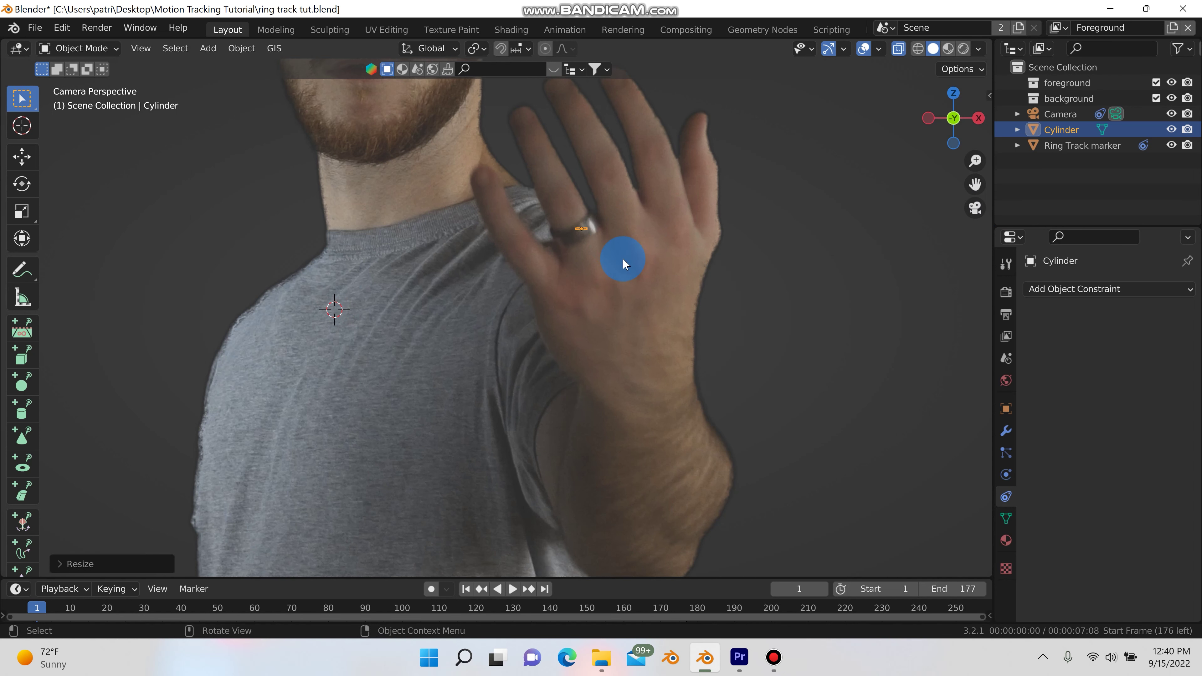
key(s)
key(x)
click(713, 263)
Rotate the cylinder to match the ring's tilt and enlarge it by a factor of about 1.5
key(r)
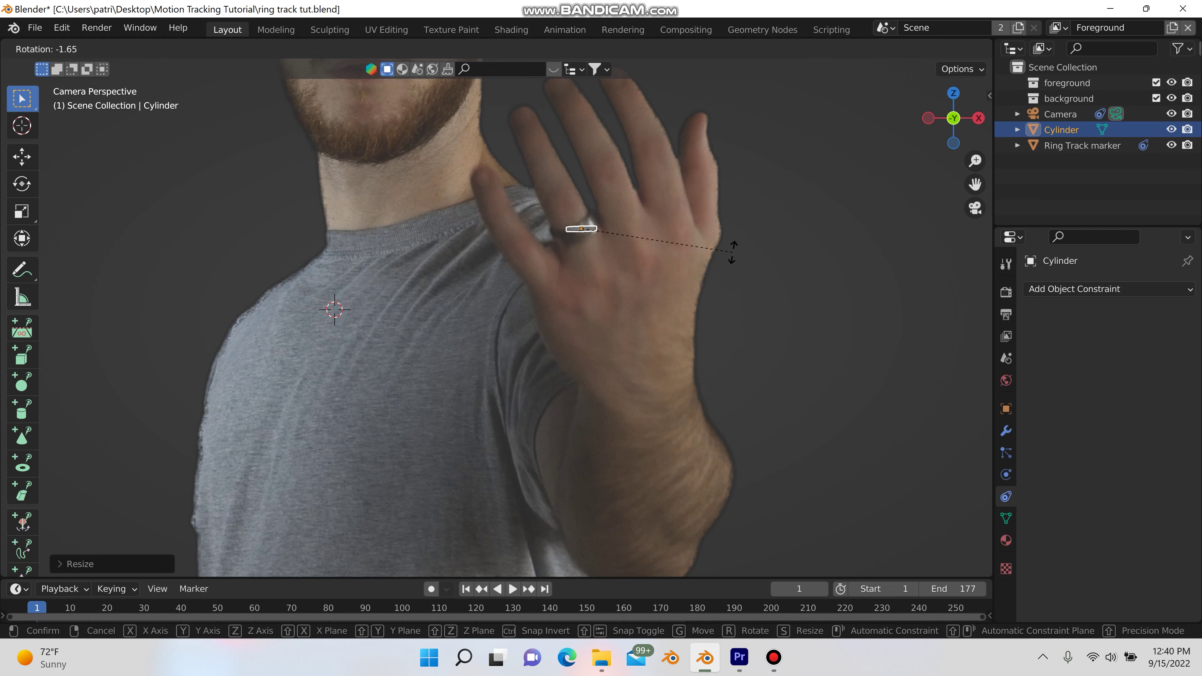
click(719, 190)
key(s)
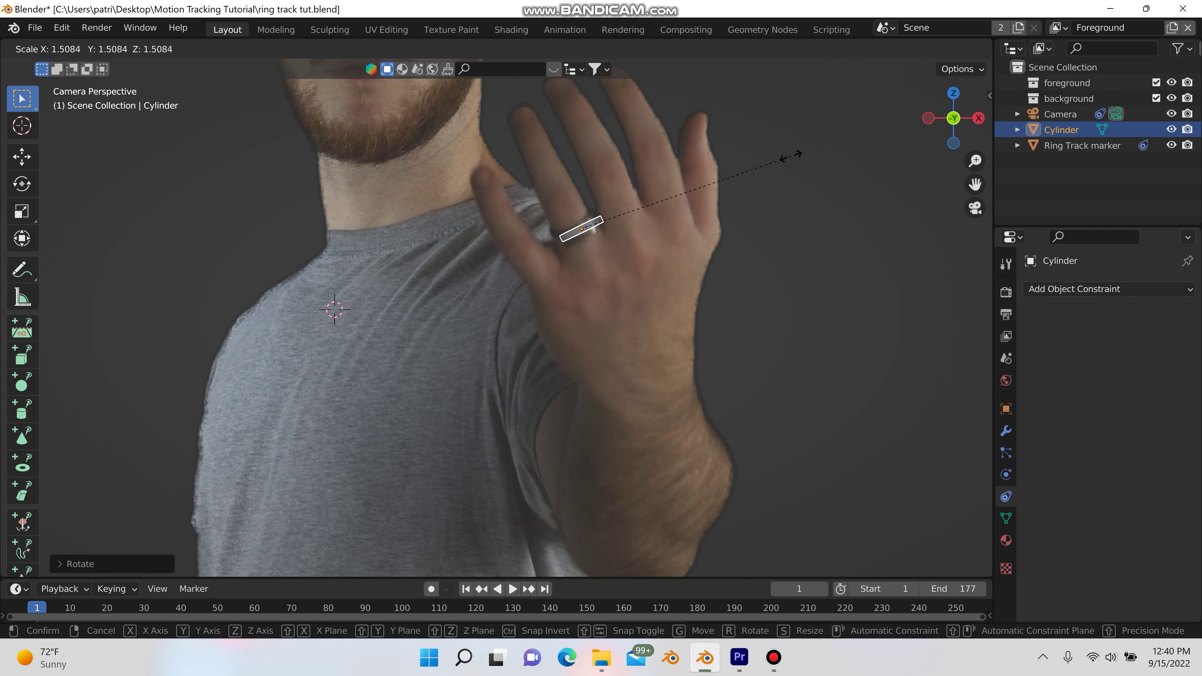
click(763, 255)
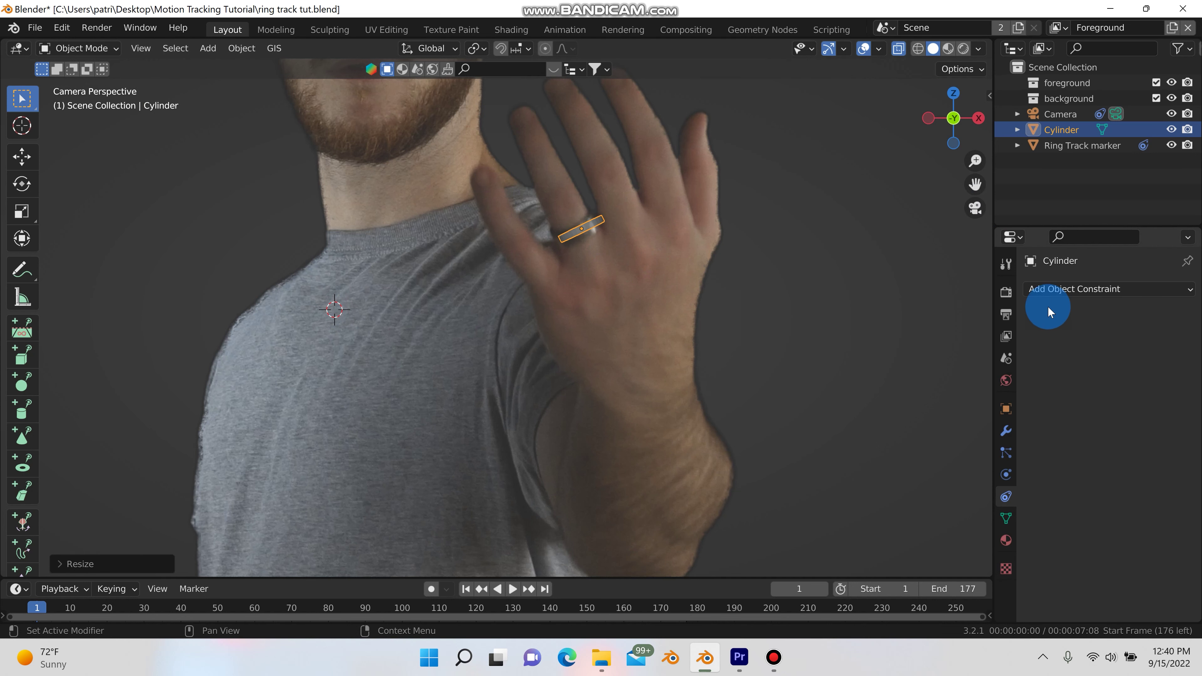
Add an Object Solver constraint to the cylinder
click(1053, 287)
click(809, 362)
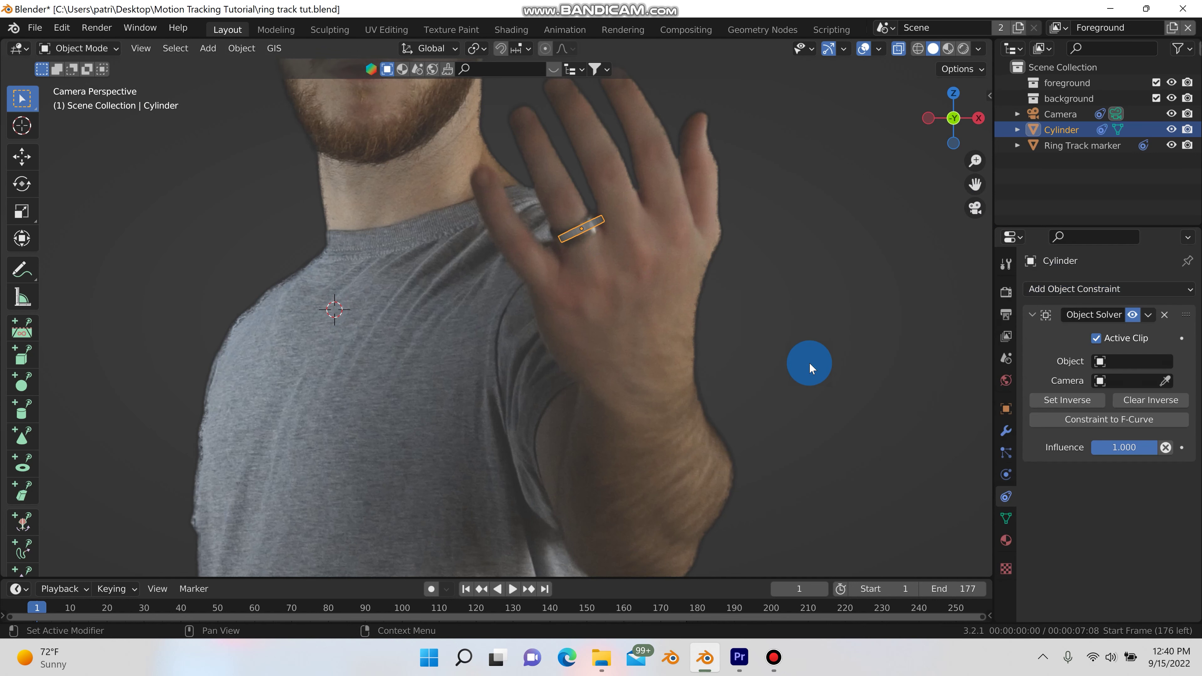
Set the constraint's object to Ring Track and its camera to Camera, set the inverse, and play the animation to check the cylinder
click(1136, 360)
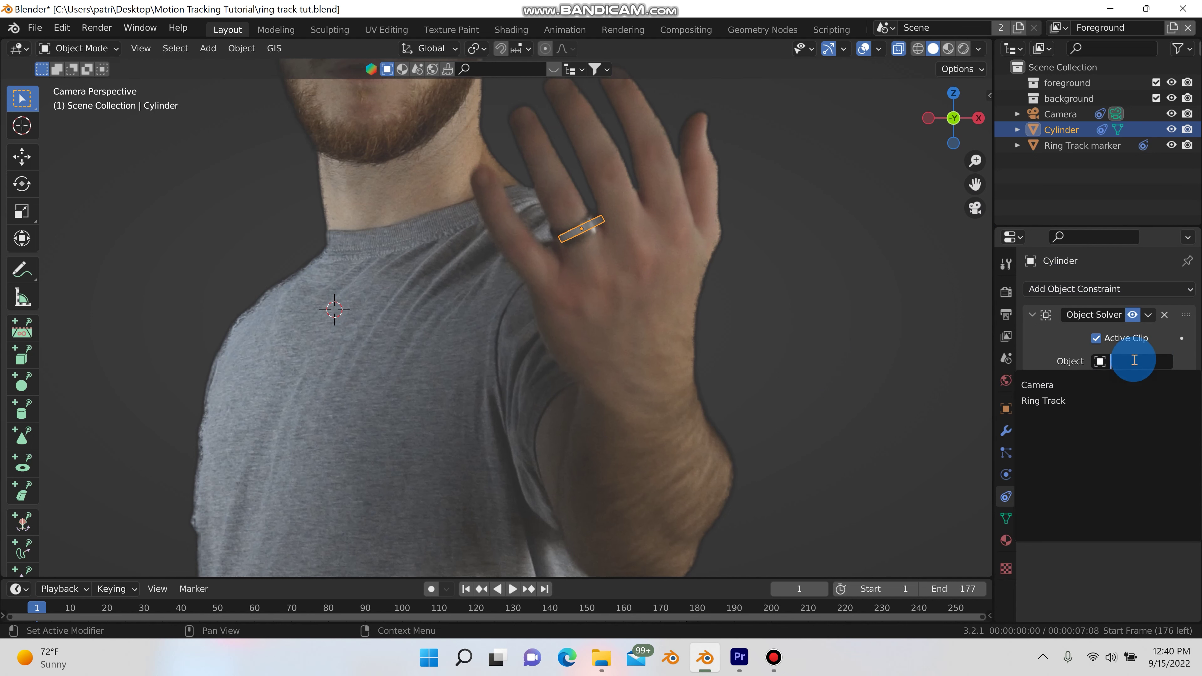
click(1089, 399)
click(1108, 380)
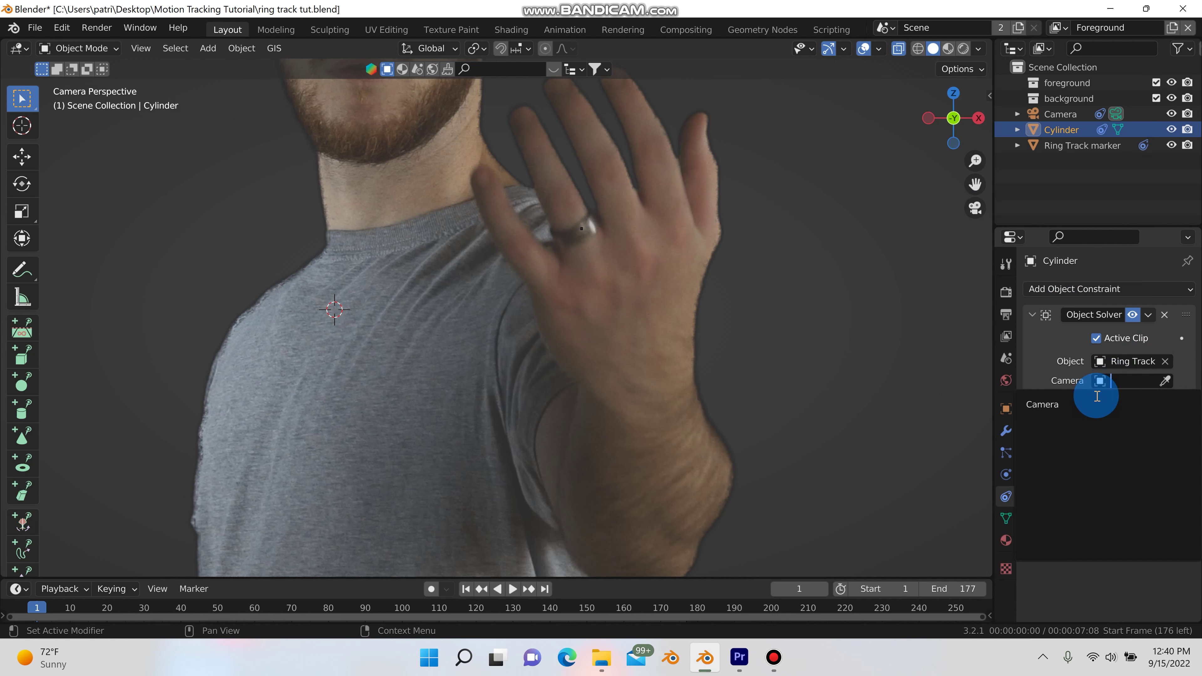
click(1099, 402)
click(1085, 399)
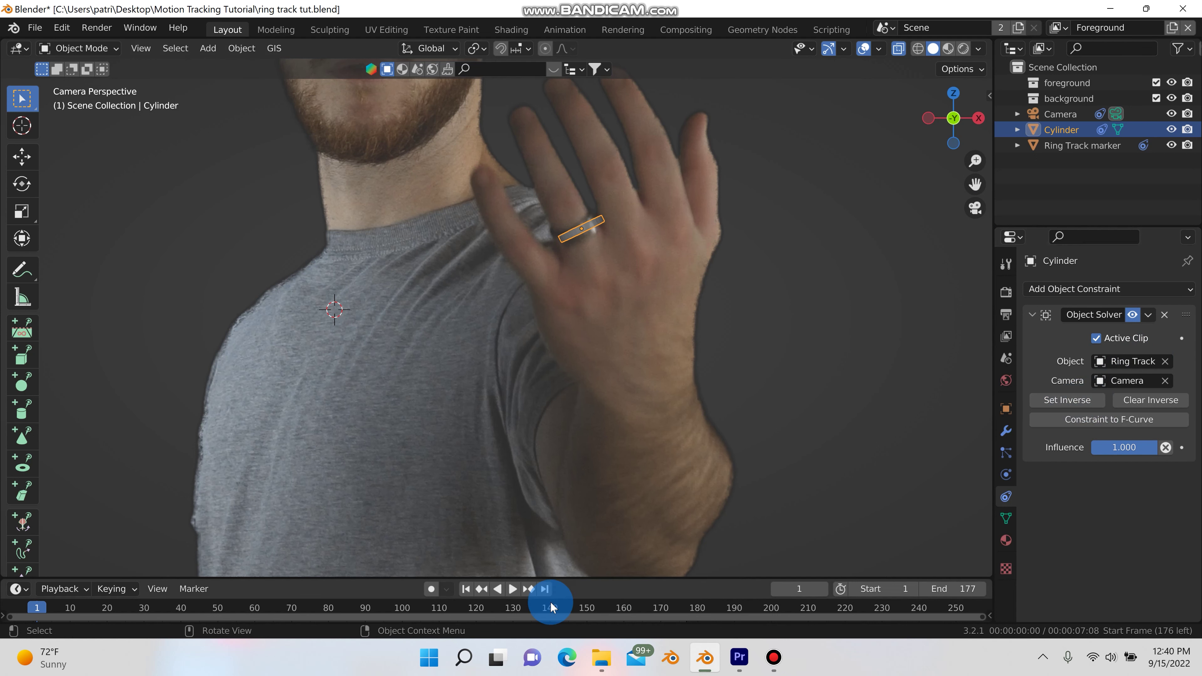
click(513, 588)
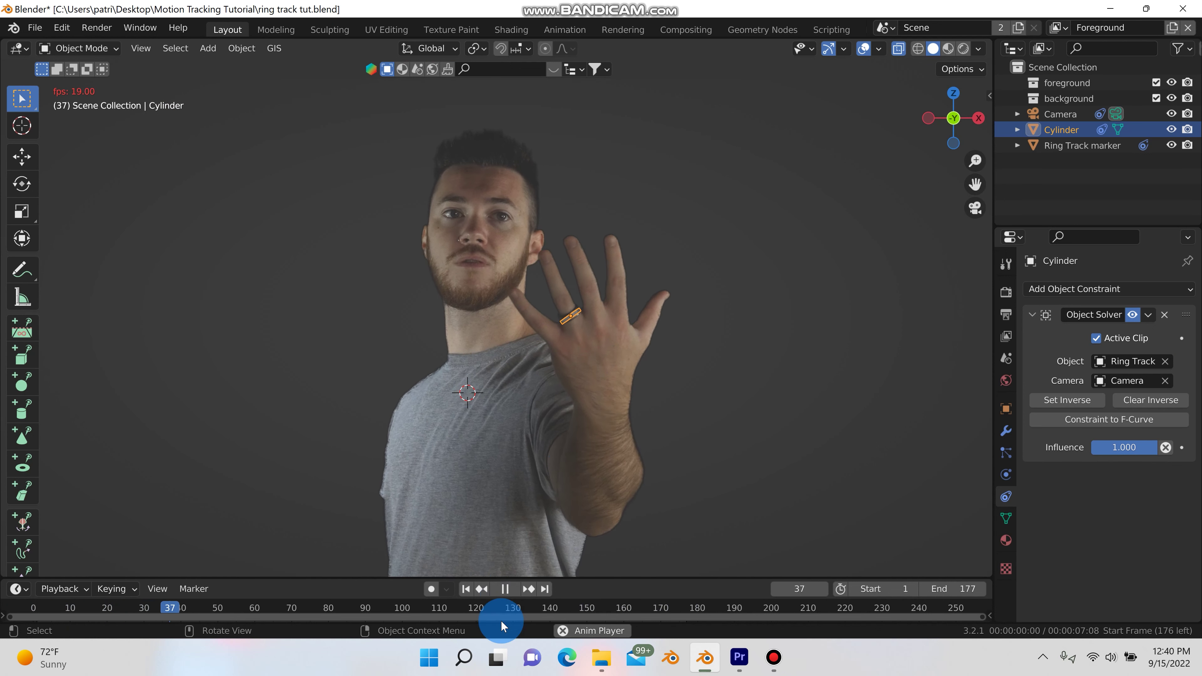
click(506, 589)
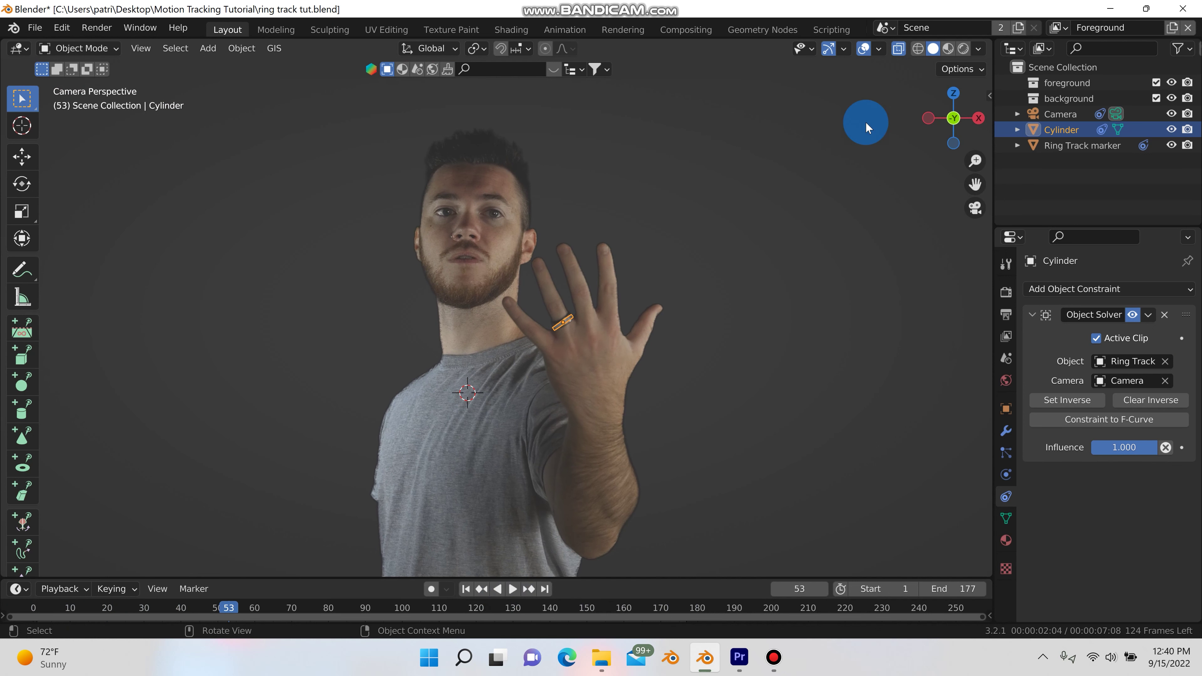
Switch the viewport to Material Preview, give the cylinder a new material, and enable Bloom in the Eevee render settings
click(948, 50)
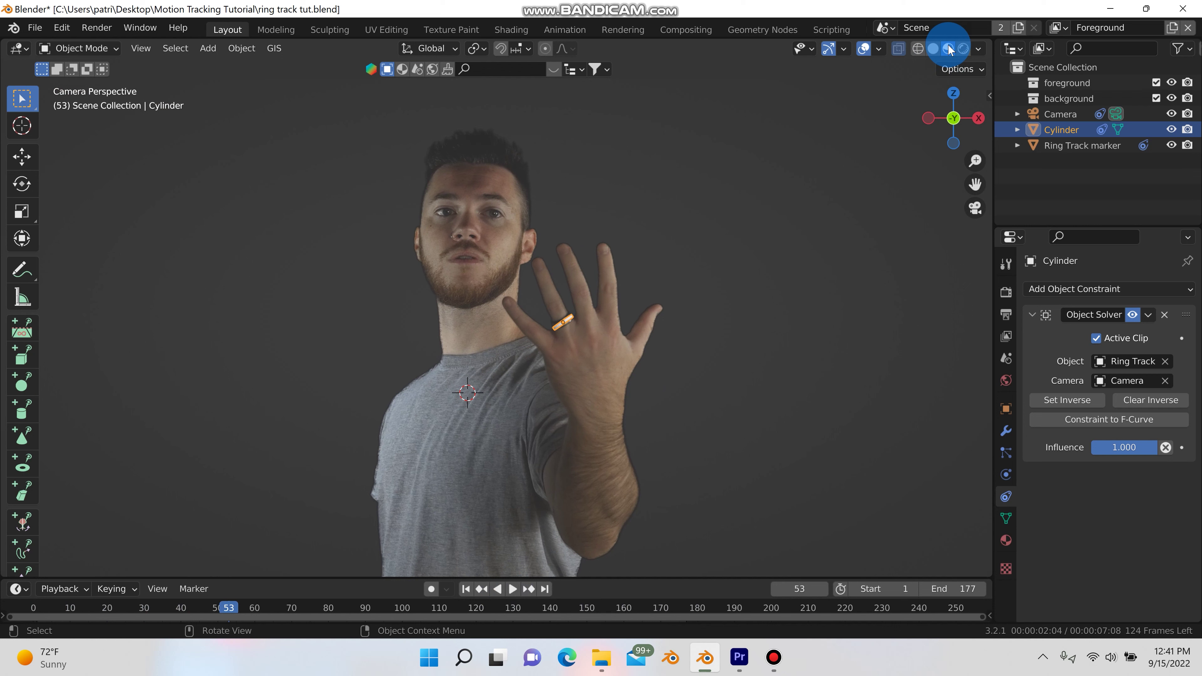
click(1006, 294)
click(1006, 540)
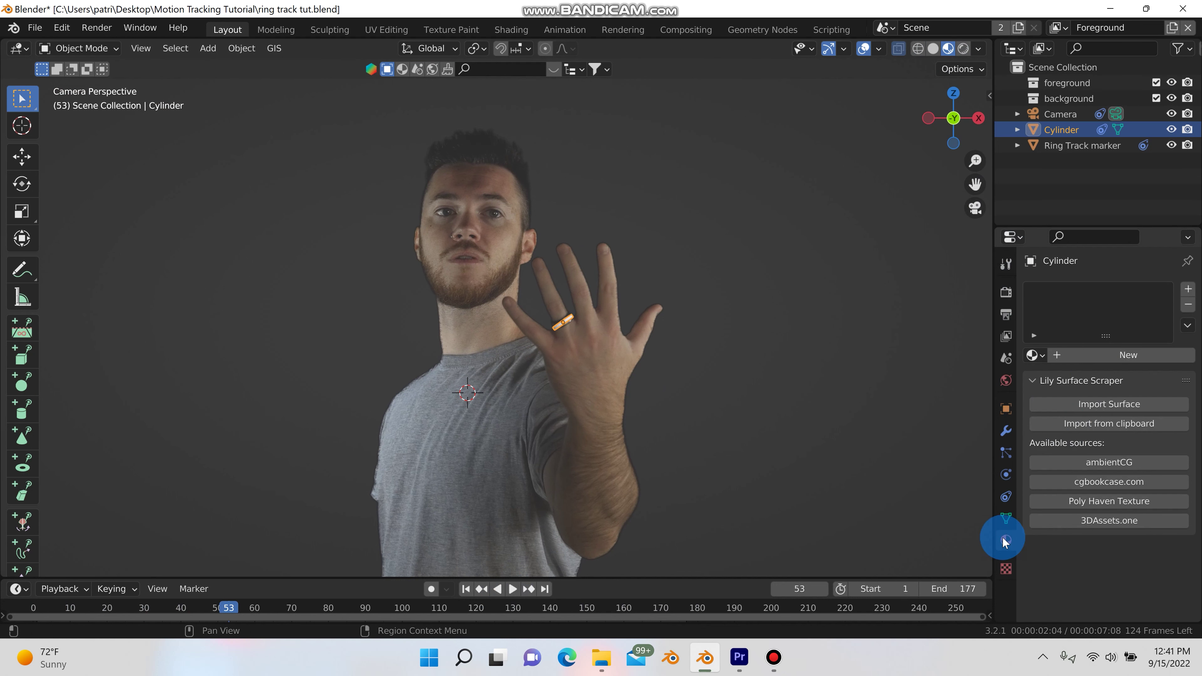
click(1098, 356)
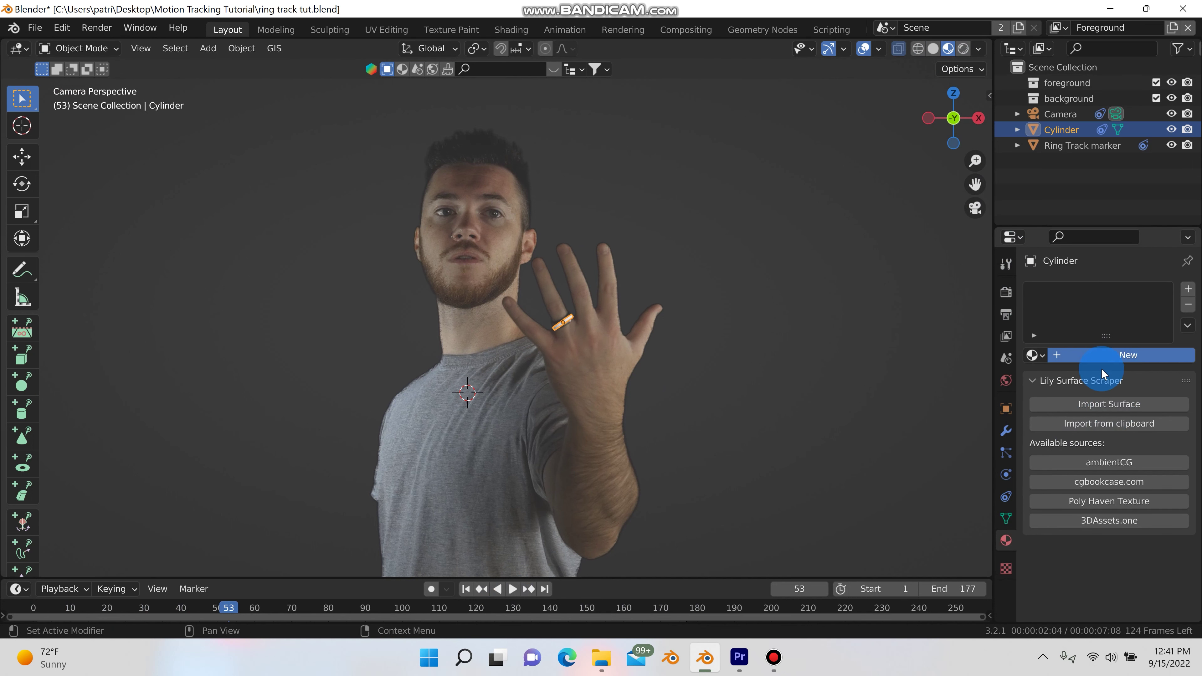
click(1006, 293)
click(1006, 314)
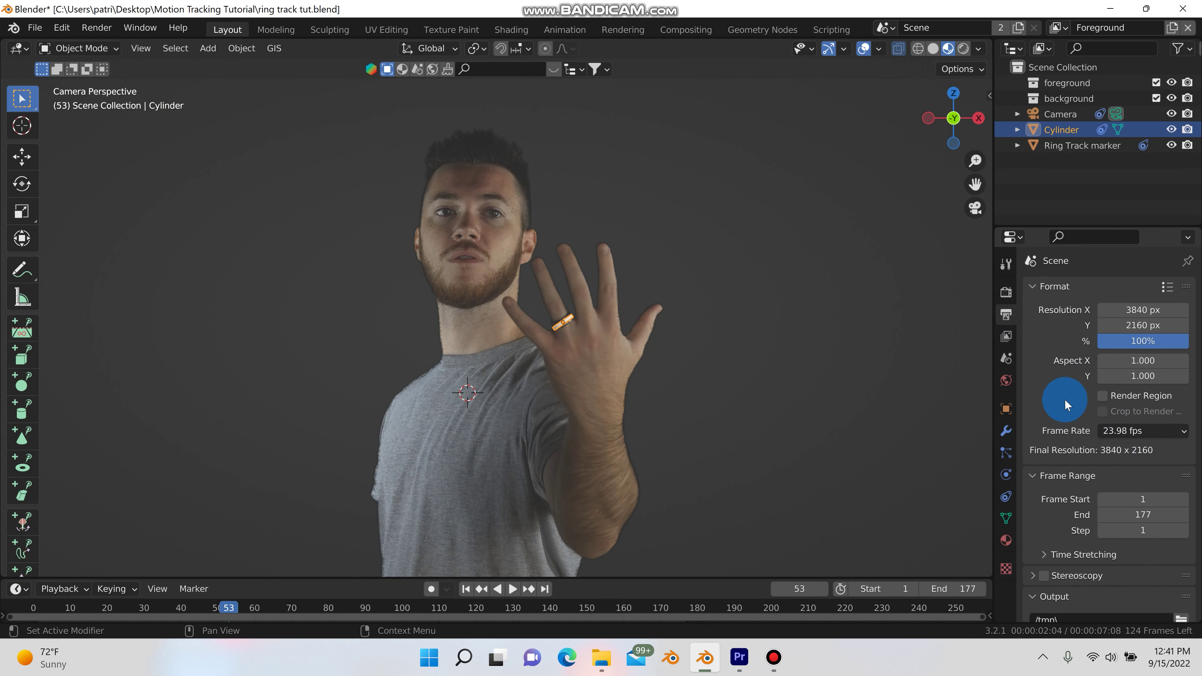
click(1005, 294)
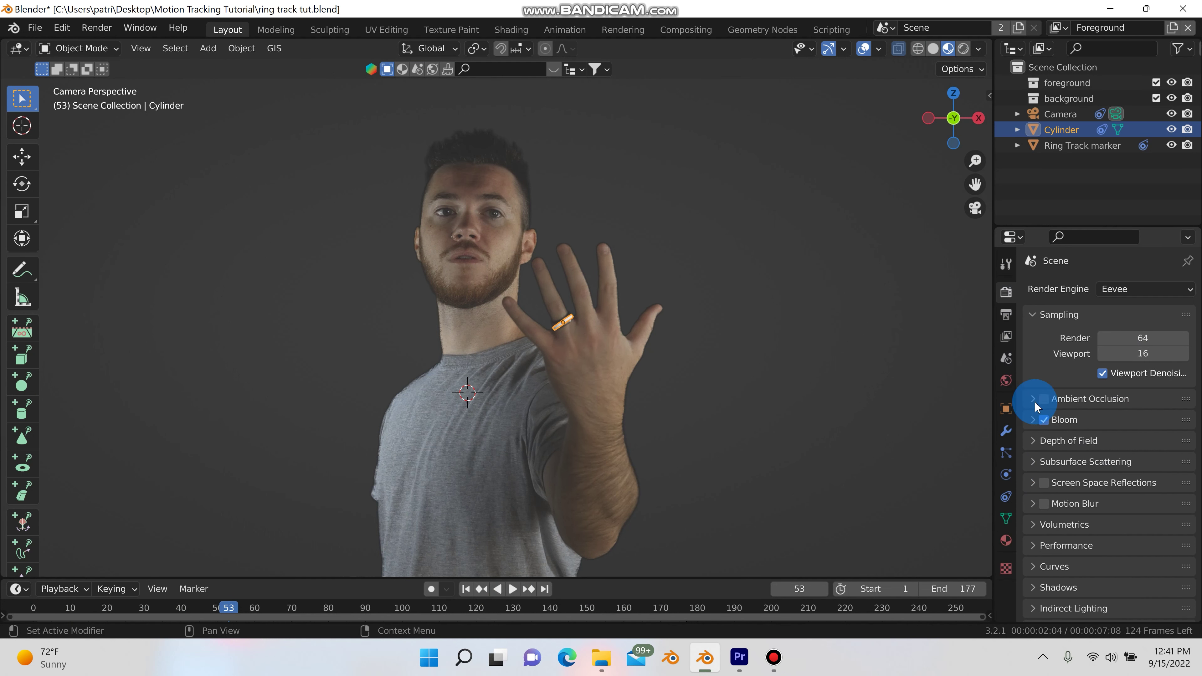
Change the cylinder material's surface to an Emission shader with strength 66 and a red colour
click(1006, 541)
click(1118, 451)
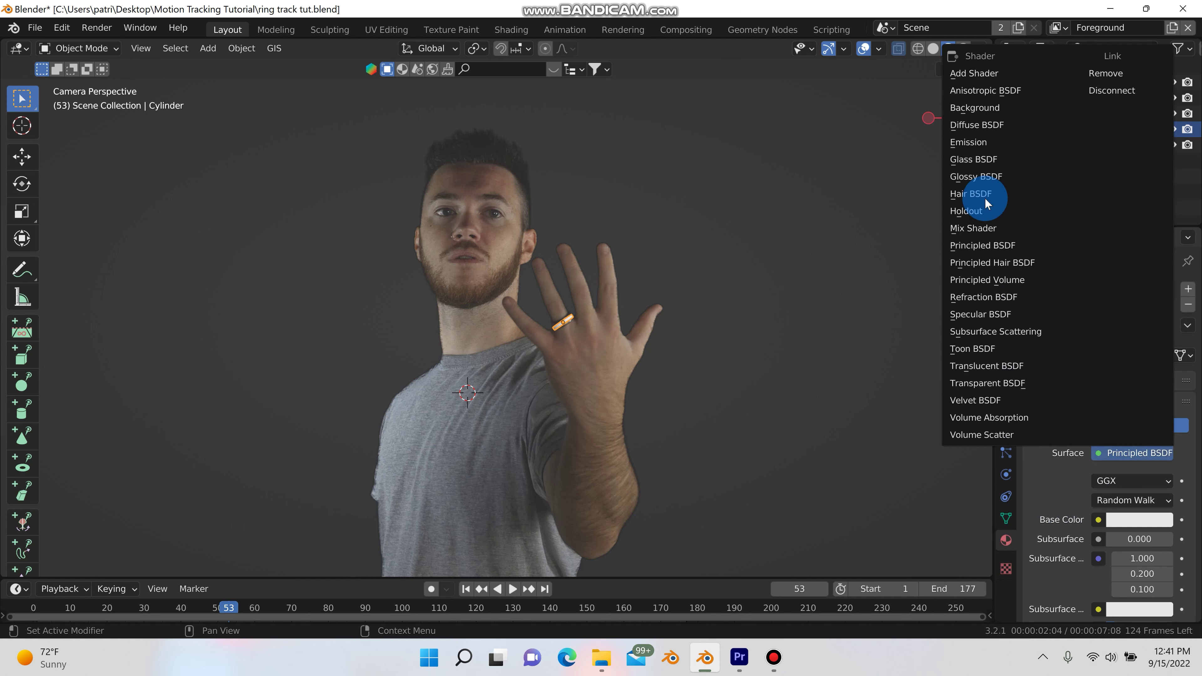
click(979, 141)
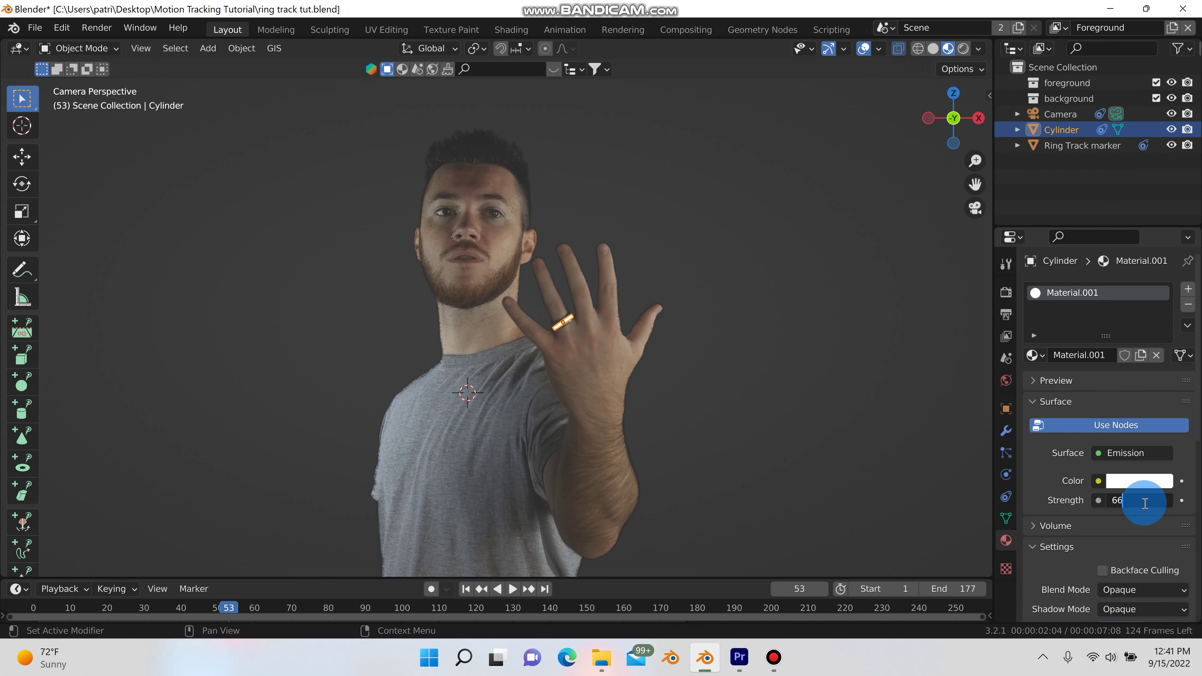
key(Return)
click(1138, 481)
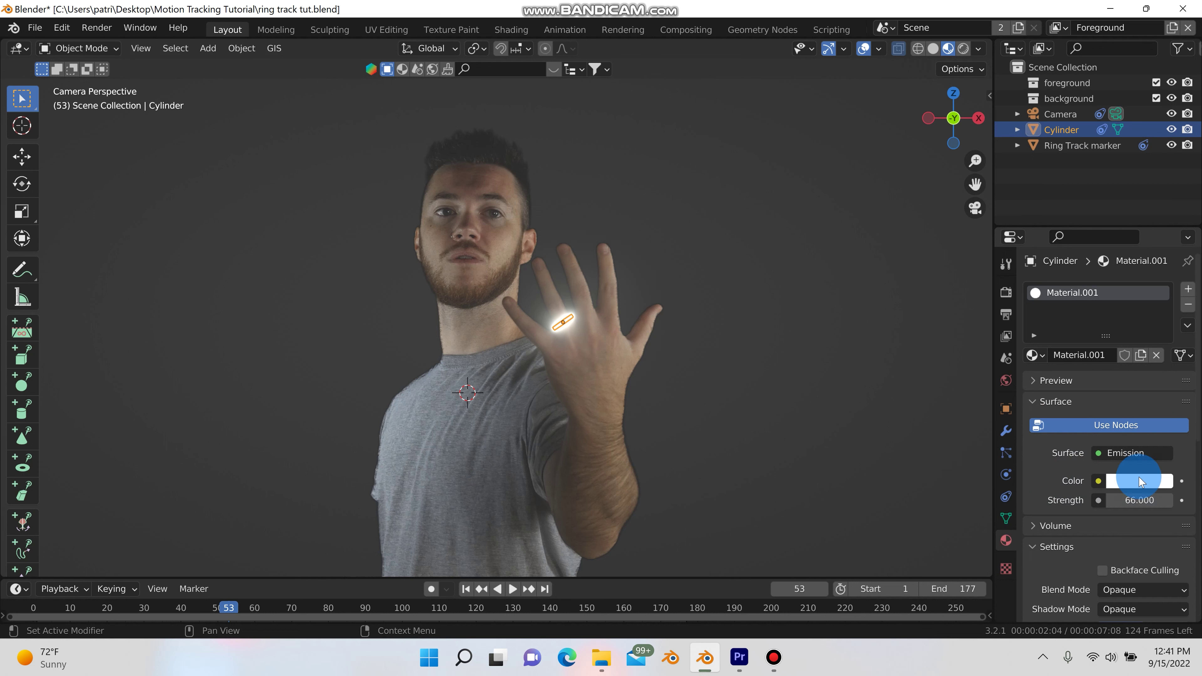
click(1096, 364)
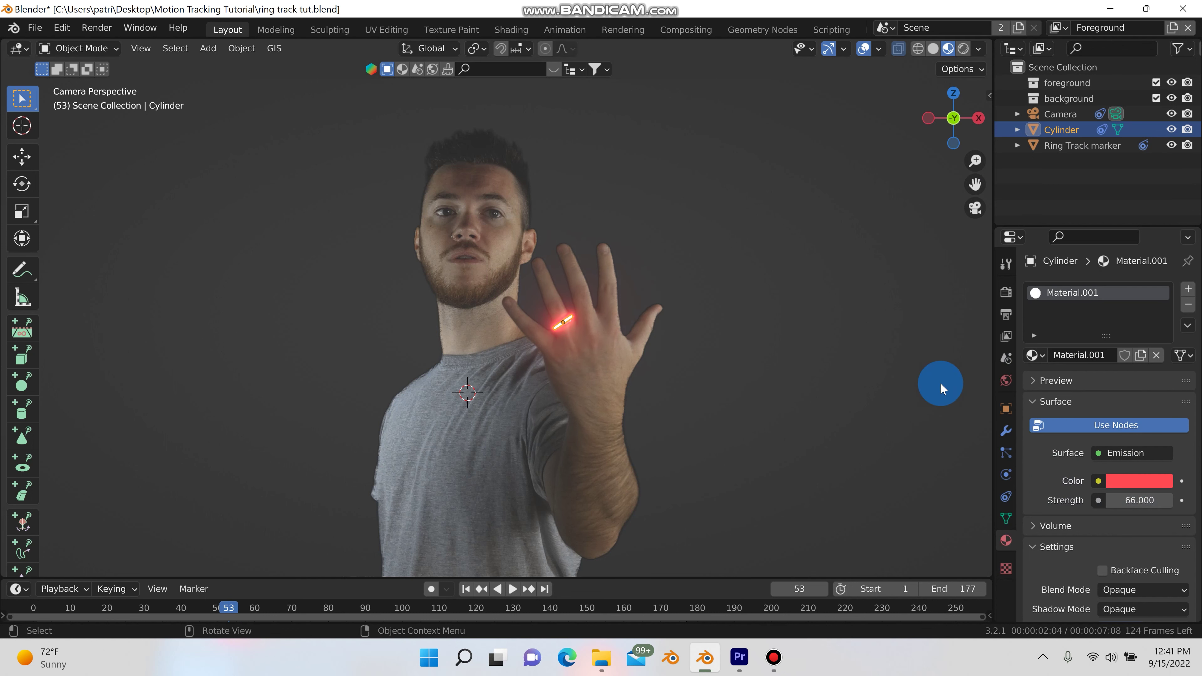
click(937, 382)
Play the animation and, while it runs, raise the emission strength to 302.5 and change its colour to light pink
click(513, 589)
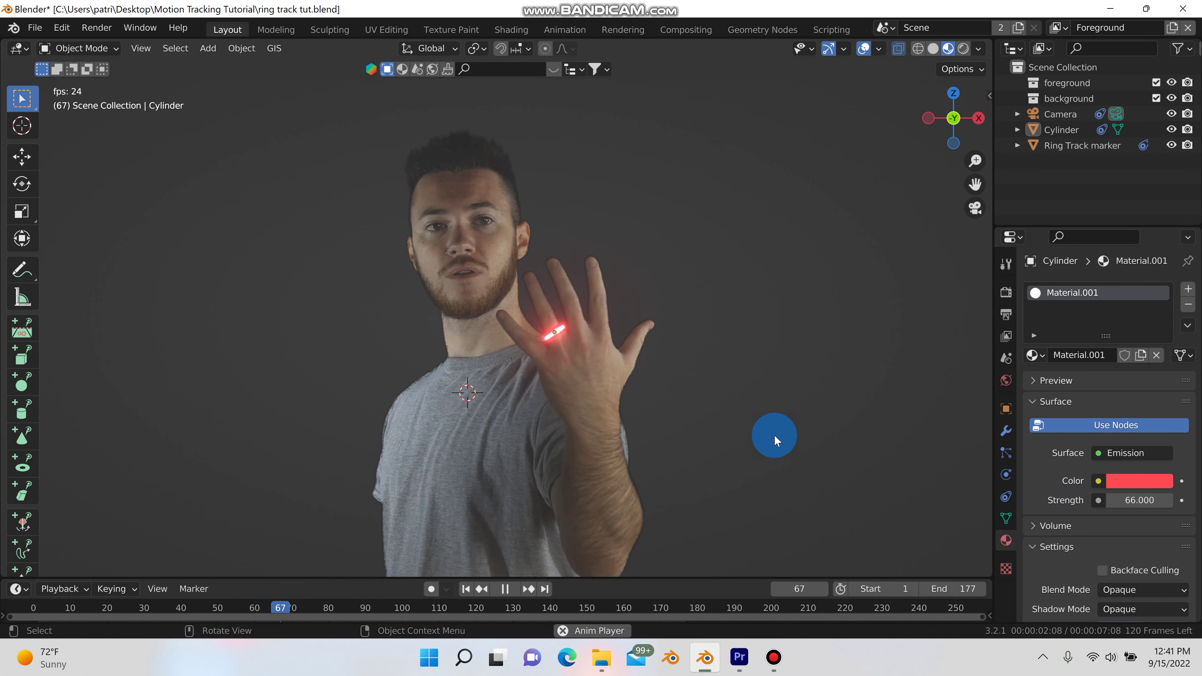
scroll(706, 457, down, 2)
scroll(630, 431, down, 2)
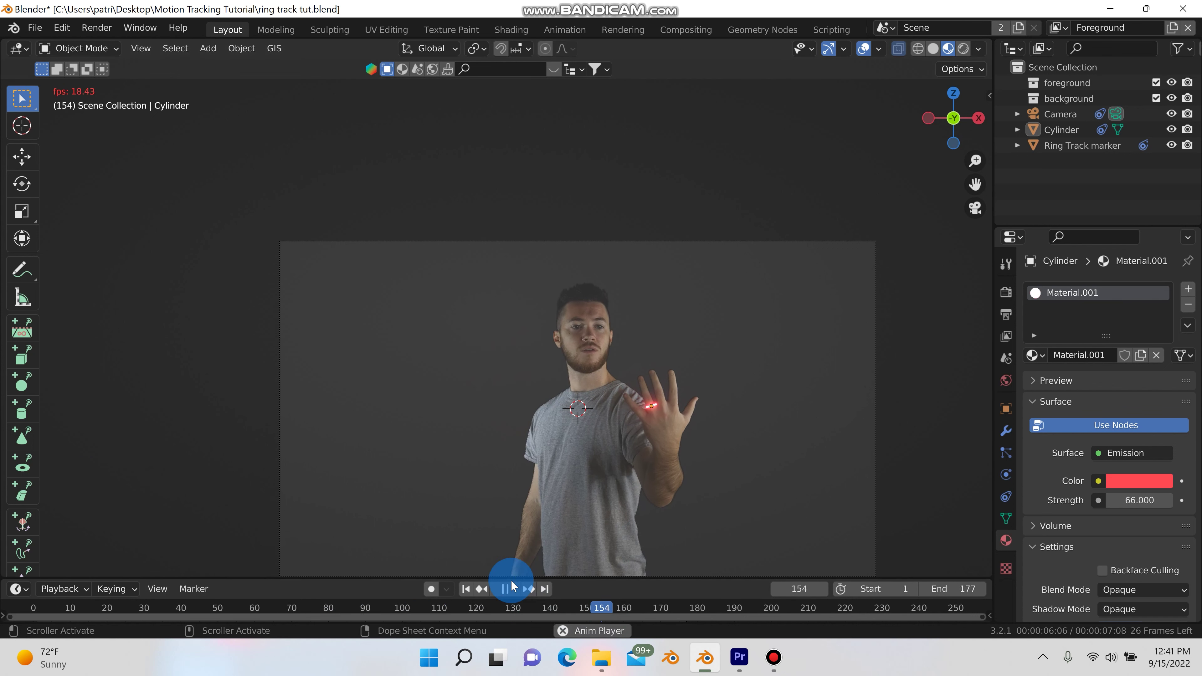
drag(1119, 498, 863, 453)
click(1139, 480)
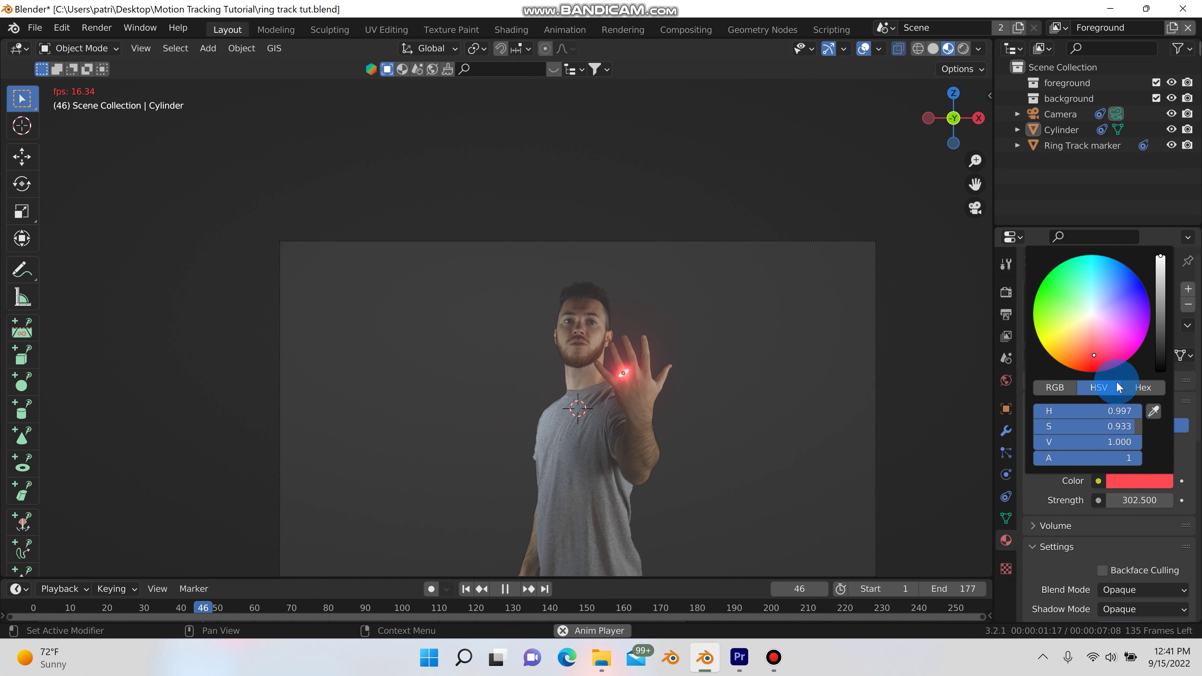
click(1099, 330)
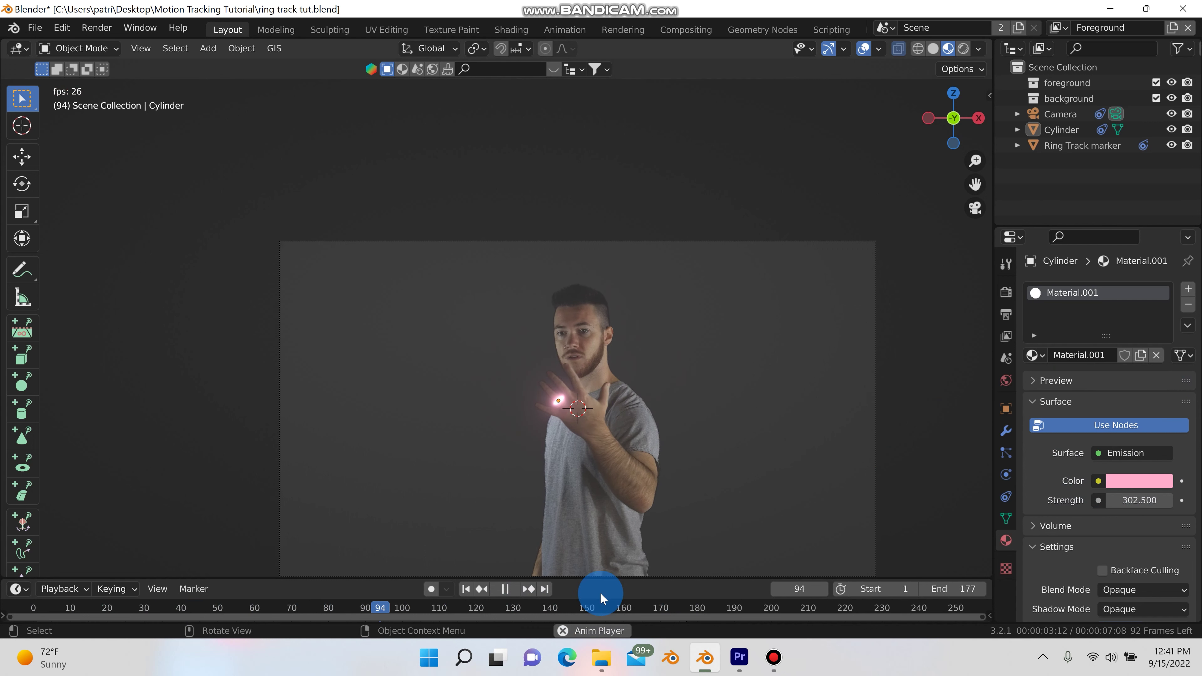
click(510, 593)
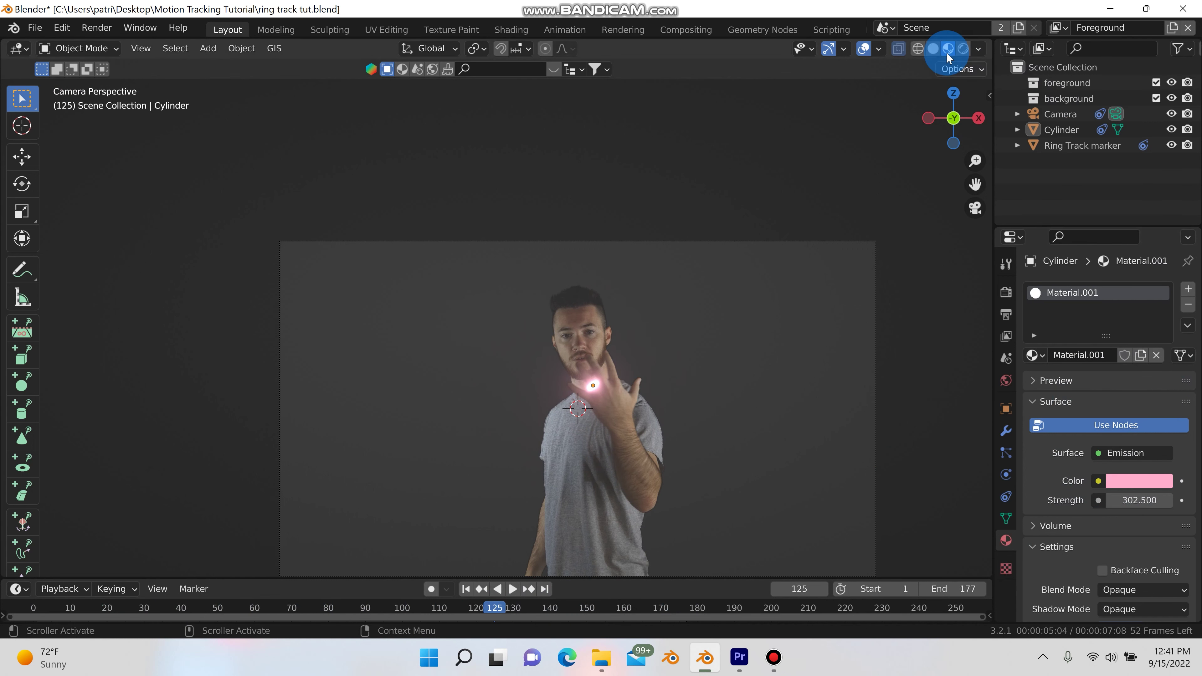
Return the viewport to Solid shading and turn off Bloom in the render settings
click(933, 48)
click(1006, 292)
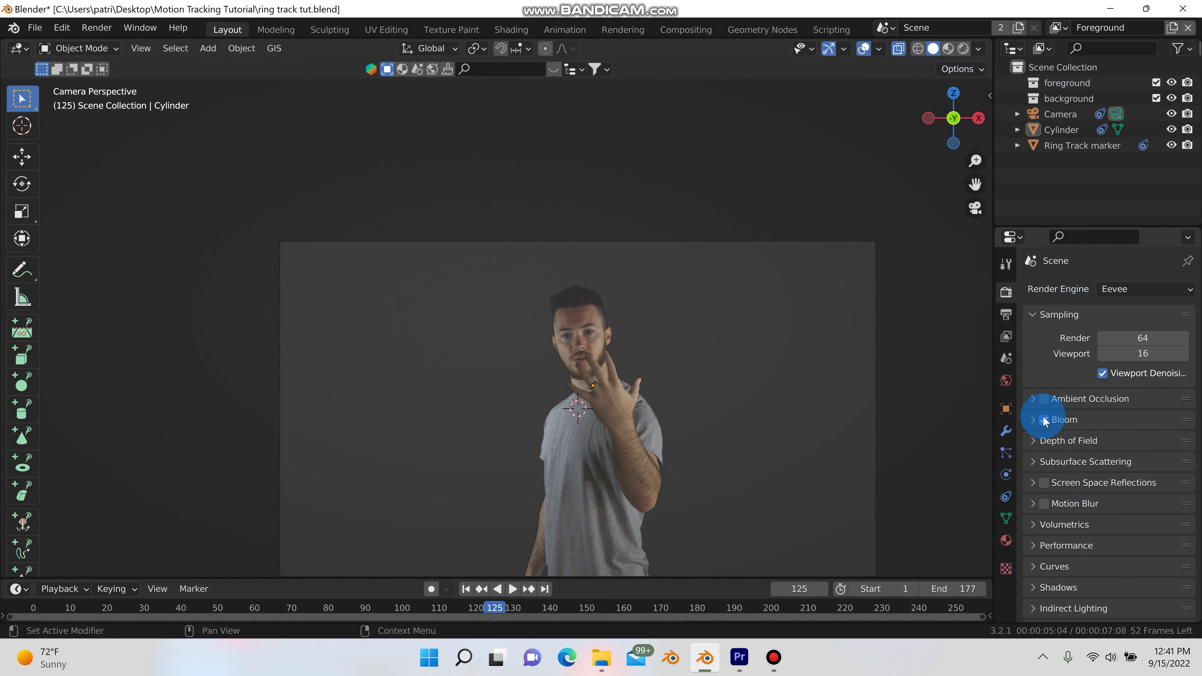
scroll(558, 321, up, 2)
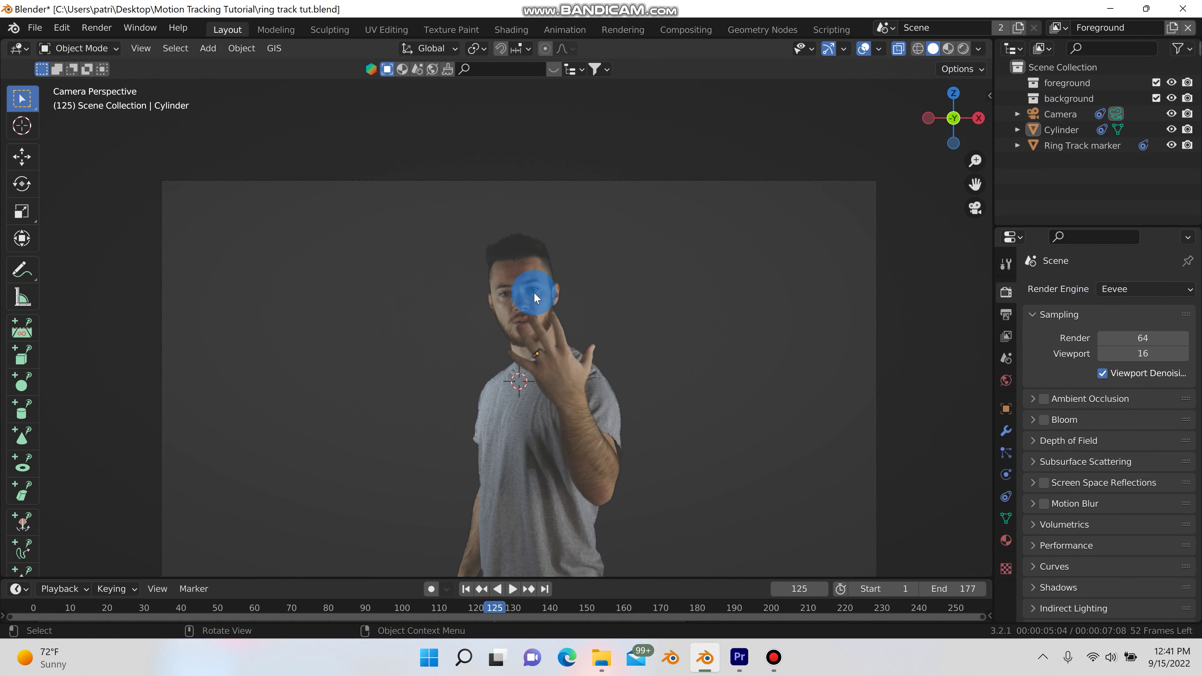
scroll(502, 312, up, 3)
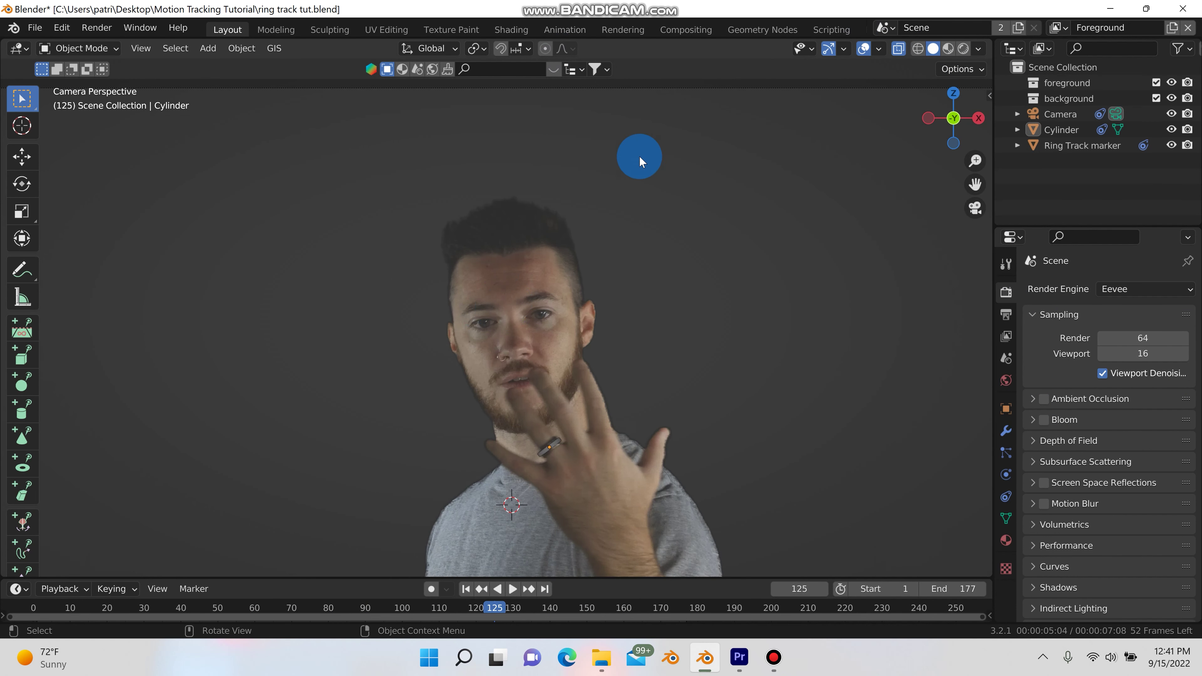
scroll(638, 156, down, 2)
In the Motion Tracking workspace, add a new tracking object named EyeL Track
click(867, 30)
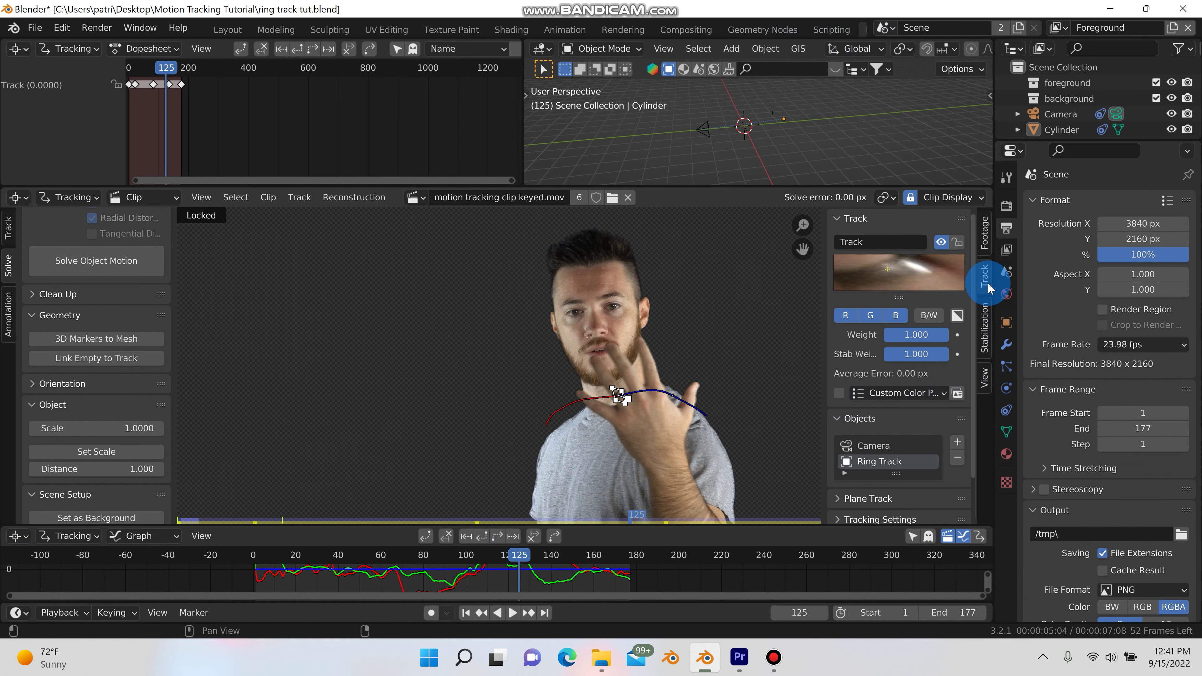
click(985, 246)
click(984, 275)
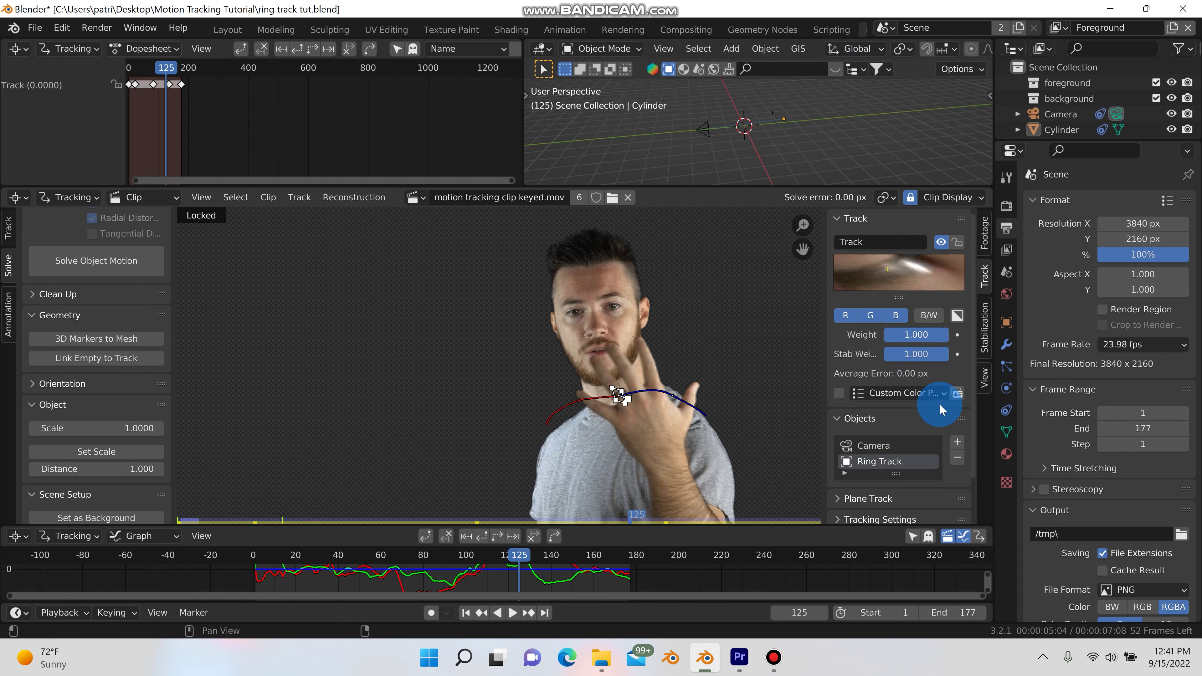
click(956, 443)
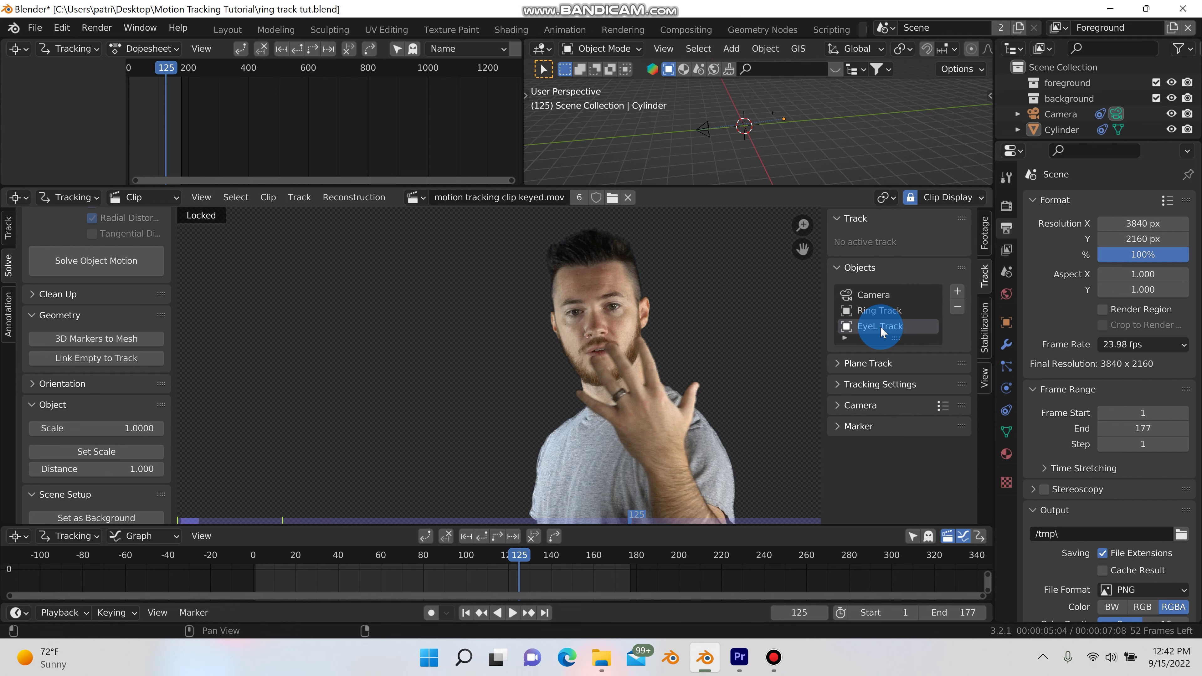
Place a tracking marker on the man's left eye at frame 125 and enlarge it to cover the eye
scroll(566, 349, up, 6)
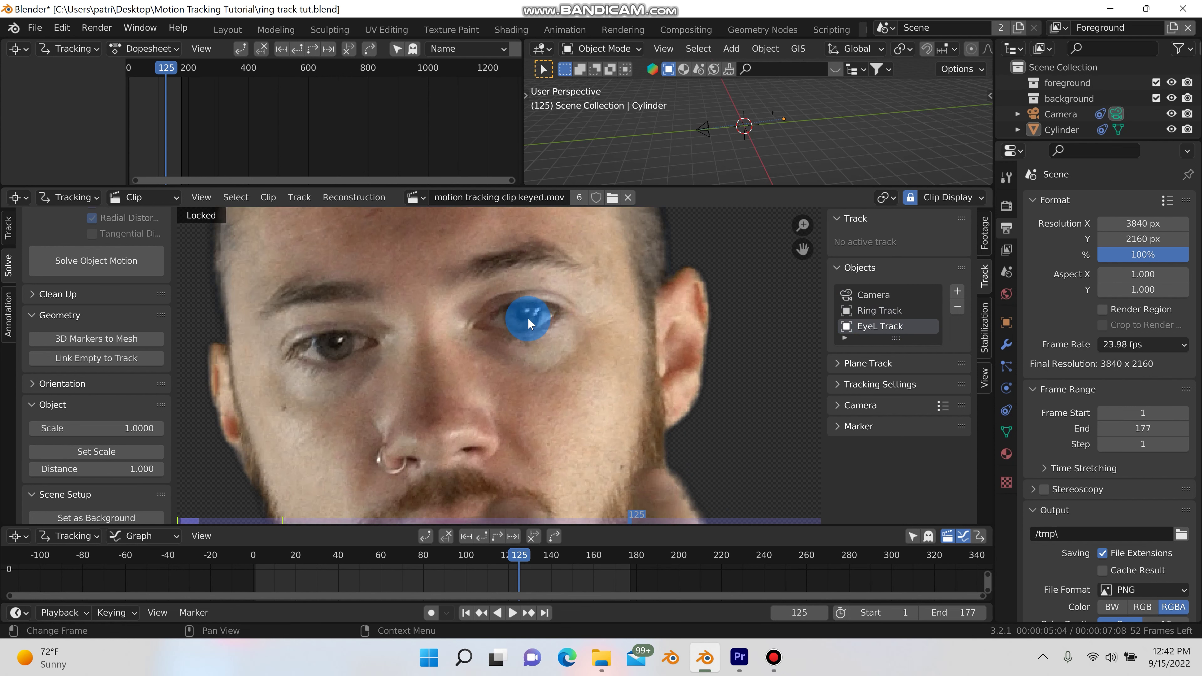
ctrl+click(521, 313)
scroll(525, 315, up, 3)
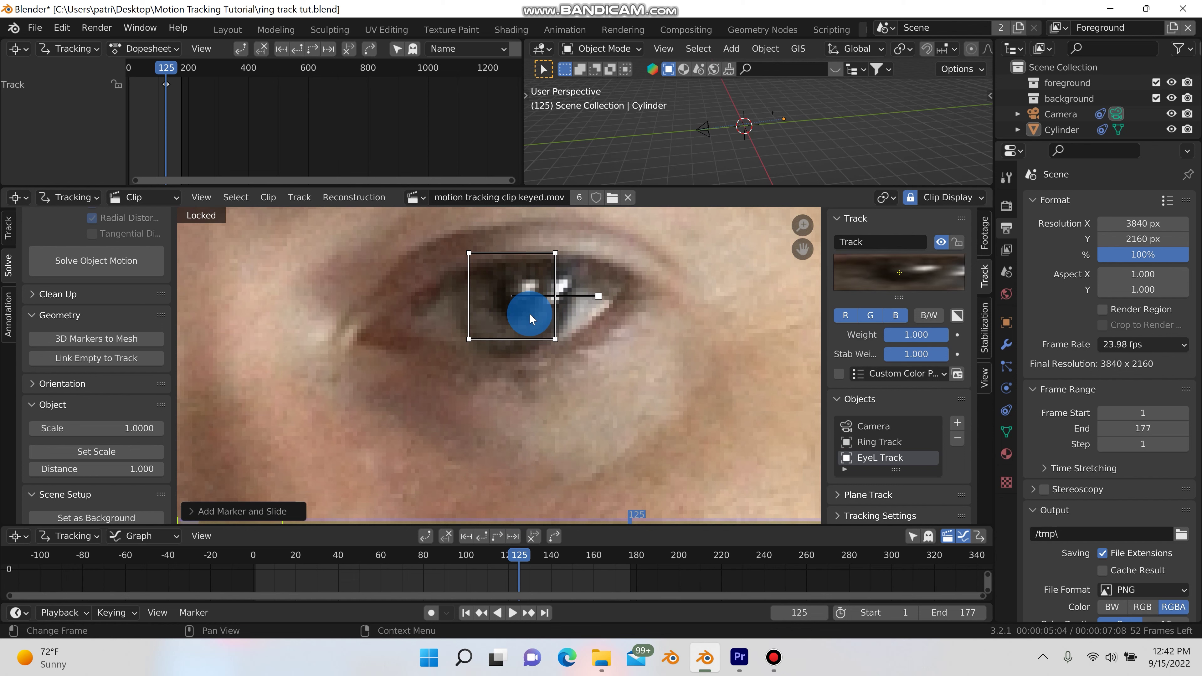
key(s)
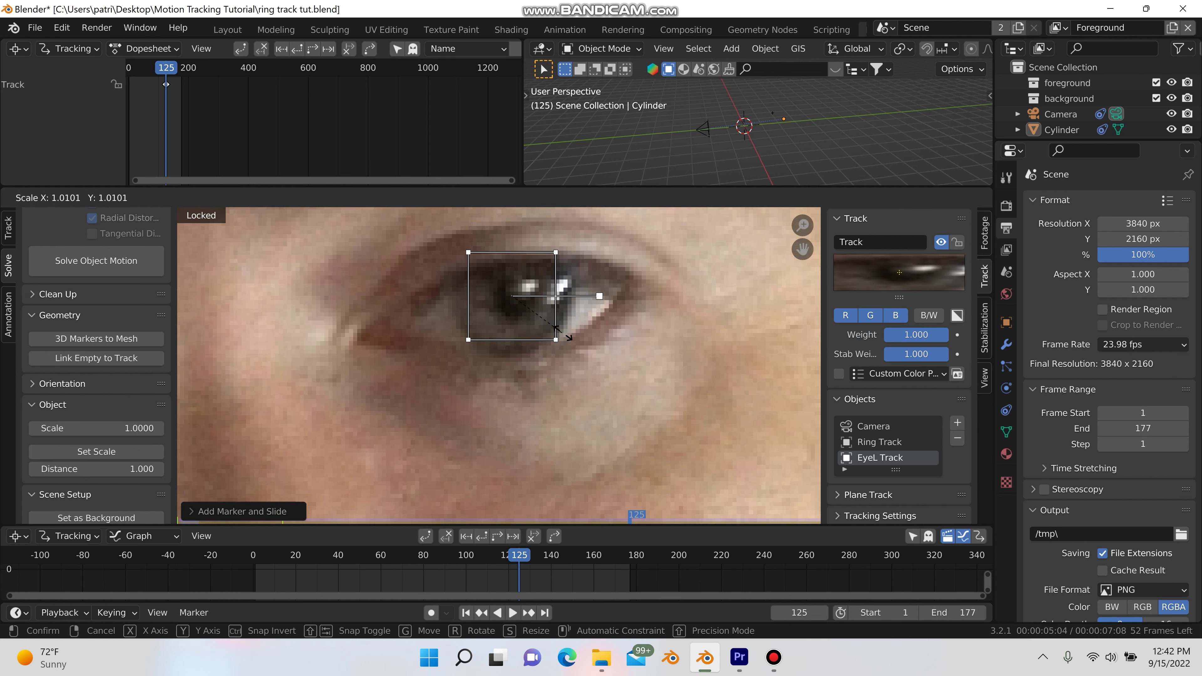
click(597, 359)
scroll(590, 370, down, 5)
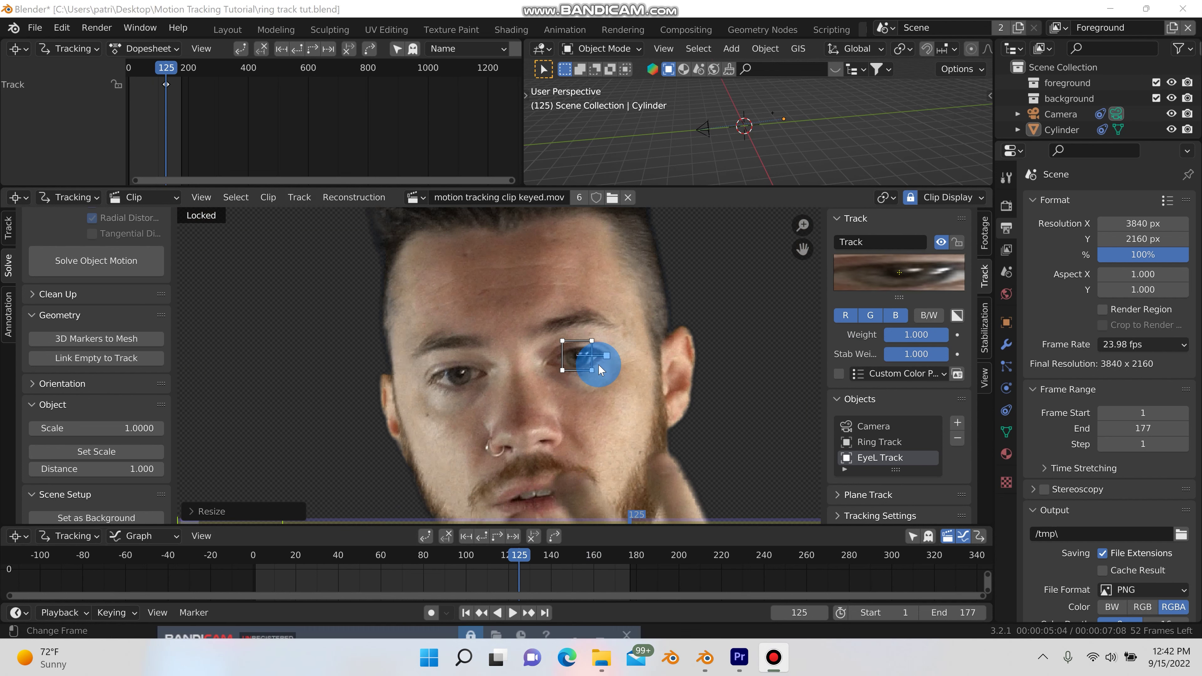
scroll(590, 381, down, 2)
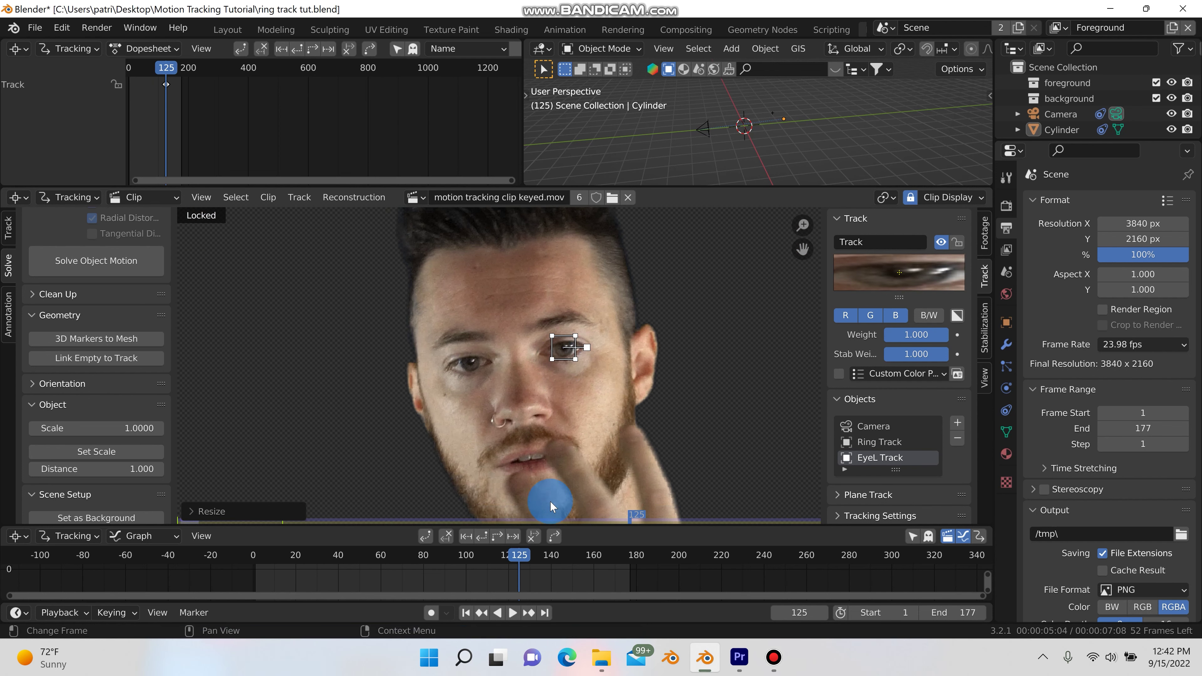
Go to frame 1, move the marker onto the left eye, and track it forward to frame 177
click(465, 613)
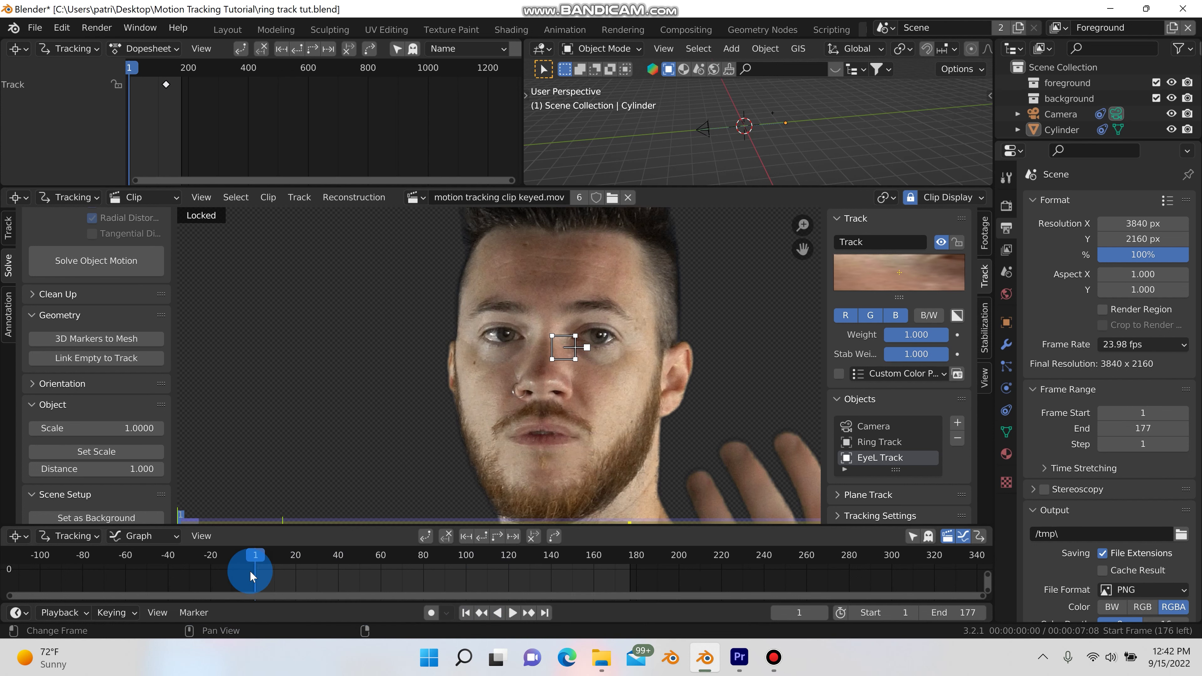
scroll(578, 347, up, 3)
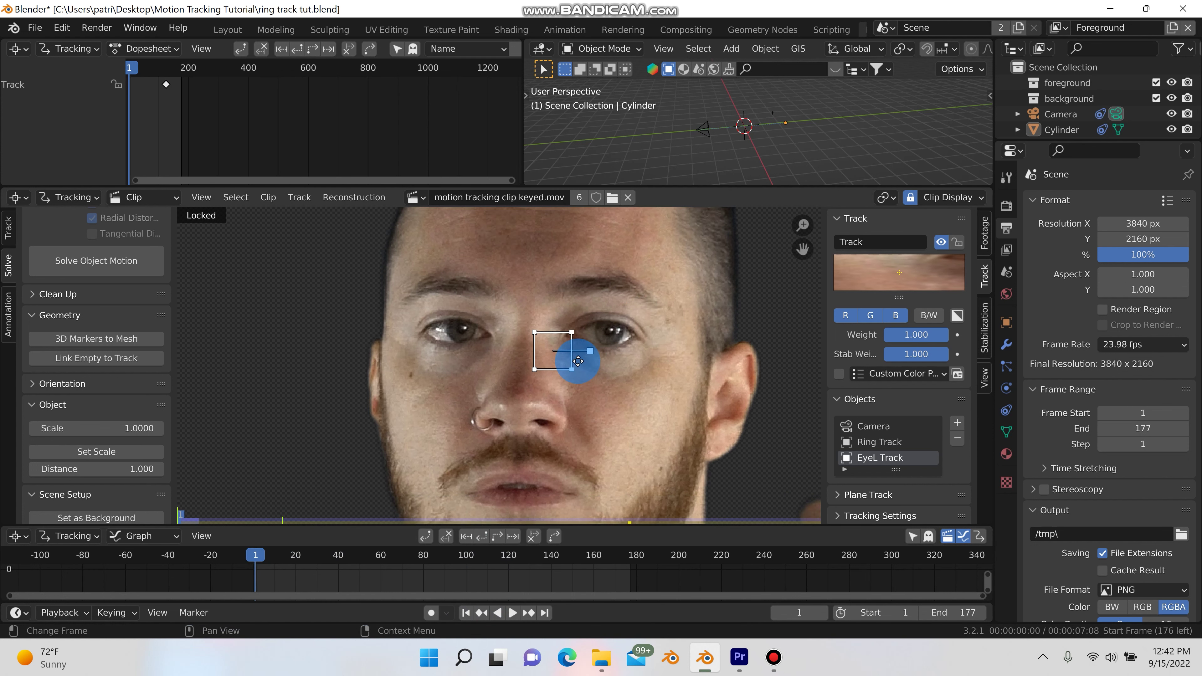
mouse_move(580, 350)
mouse_down()
mouse_move(636, 340)
mouse_move(632, 349)
mouse_up()
scroll(573, 407, down, 4)
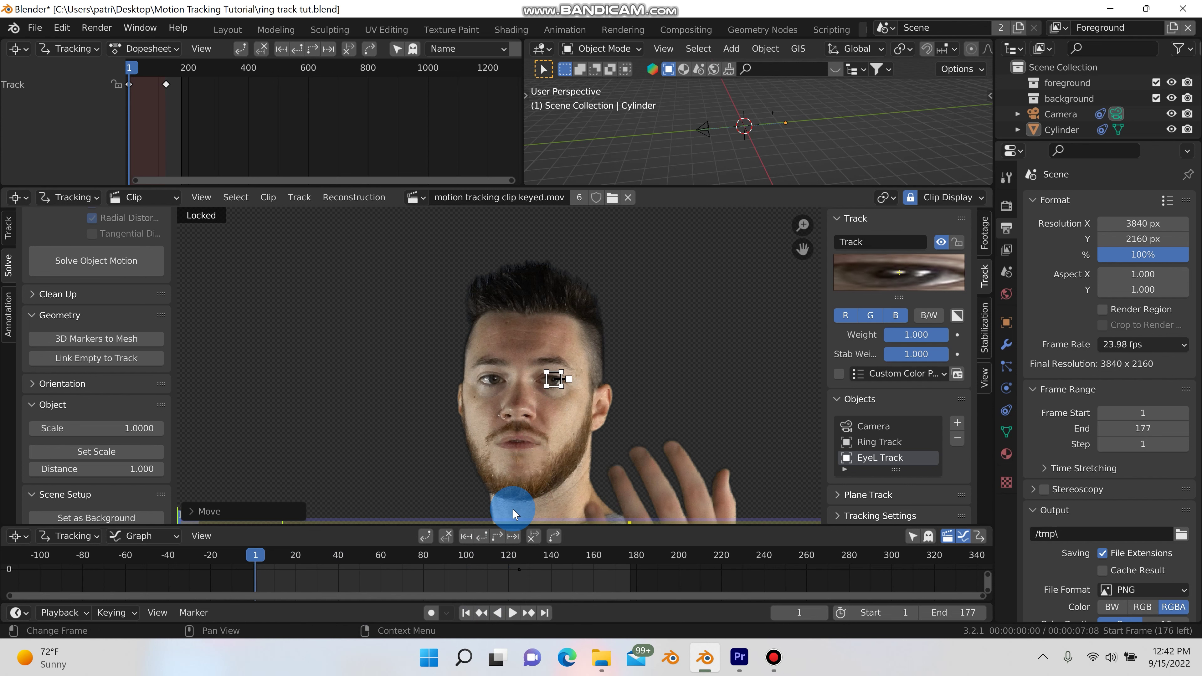
click(495, 539)
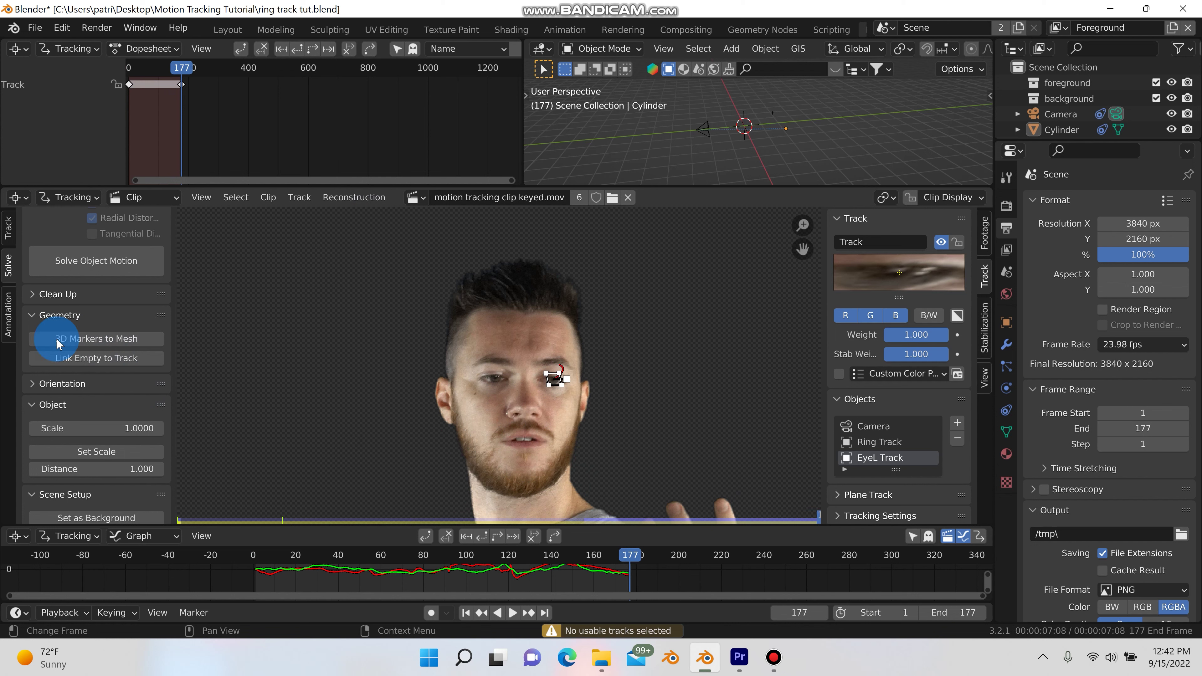
Solve the object motion for the EyeL Track object
scroll(109, 262, up, 1)
click(110, 286)
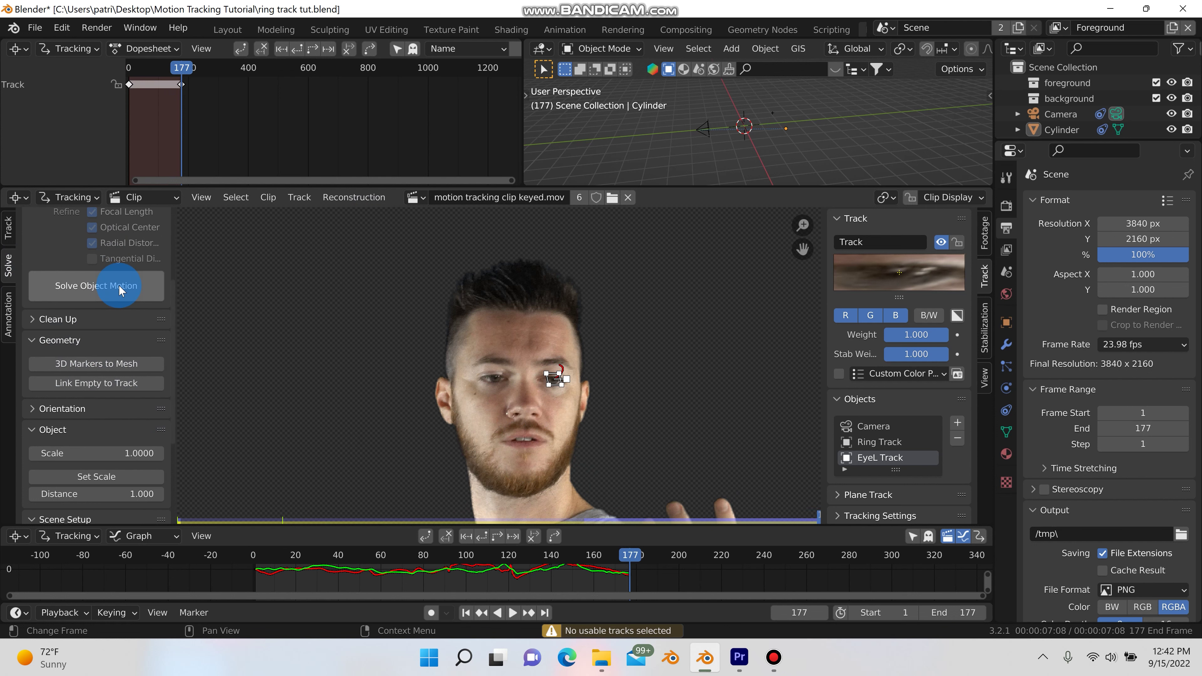
Select the marker on the man's left eye, solve the EyeL Track object's motion, and convert its 3D marker to a mesh
click(322, 327)
click(537, 374)
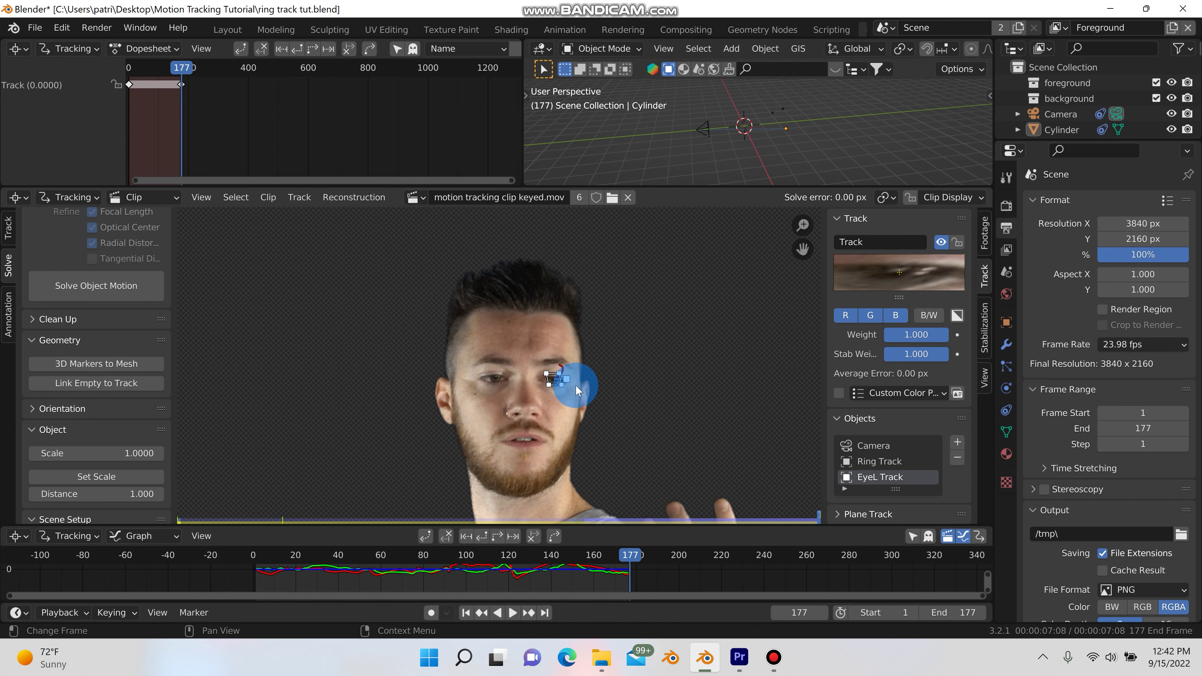
scroll(578, 390, up, 3)
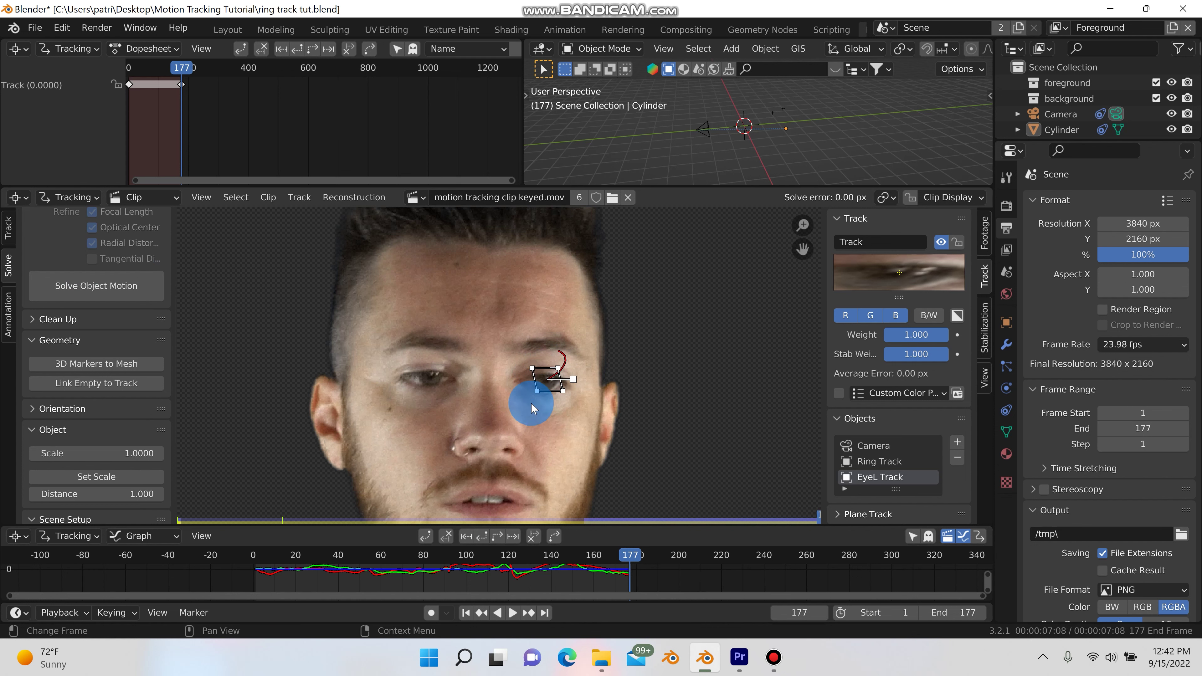
click(101, 372)
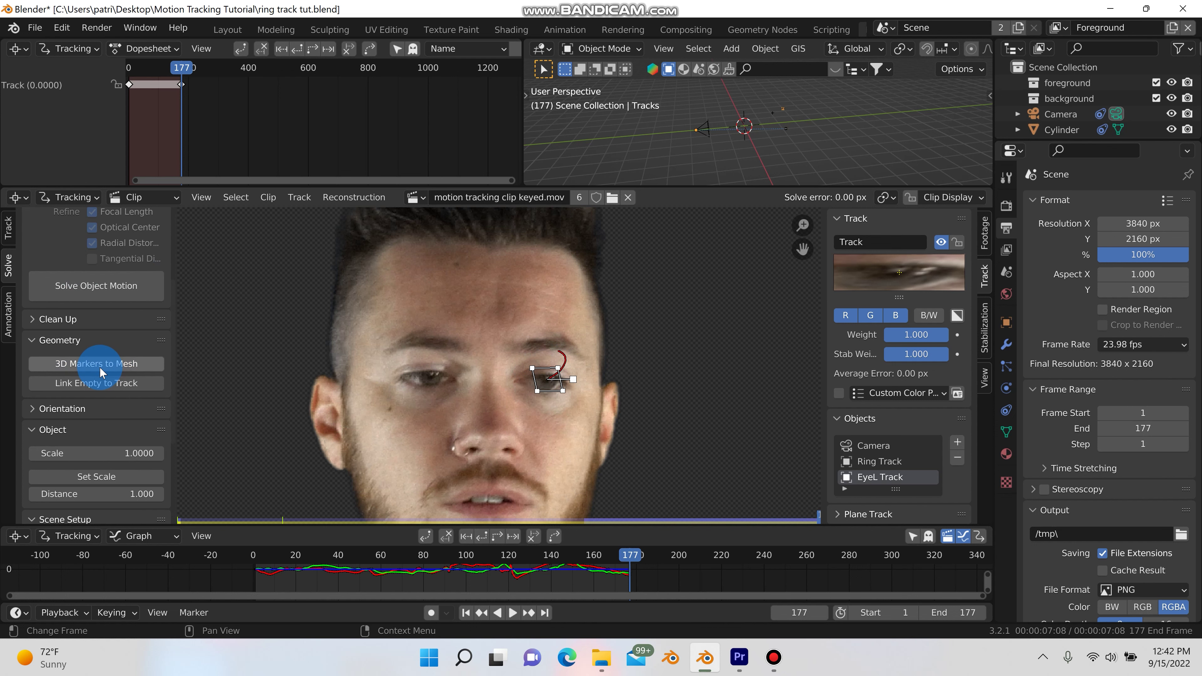
In the Layout workspace, give the Tracks mesh an Object Solver constraint with EyeL Track as object and Camera as camera
click(228, 30)
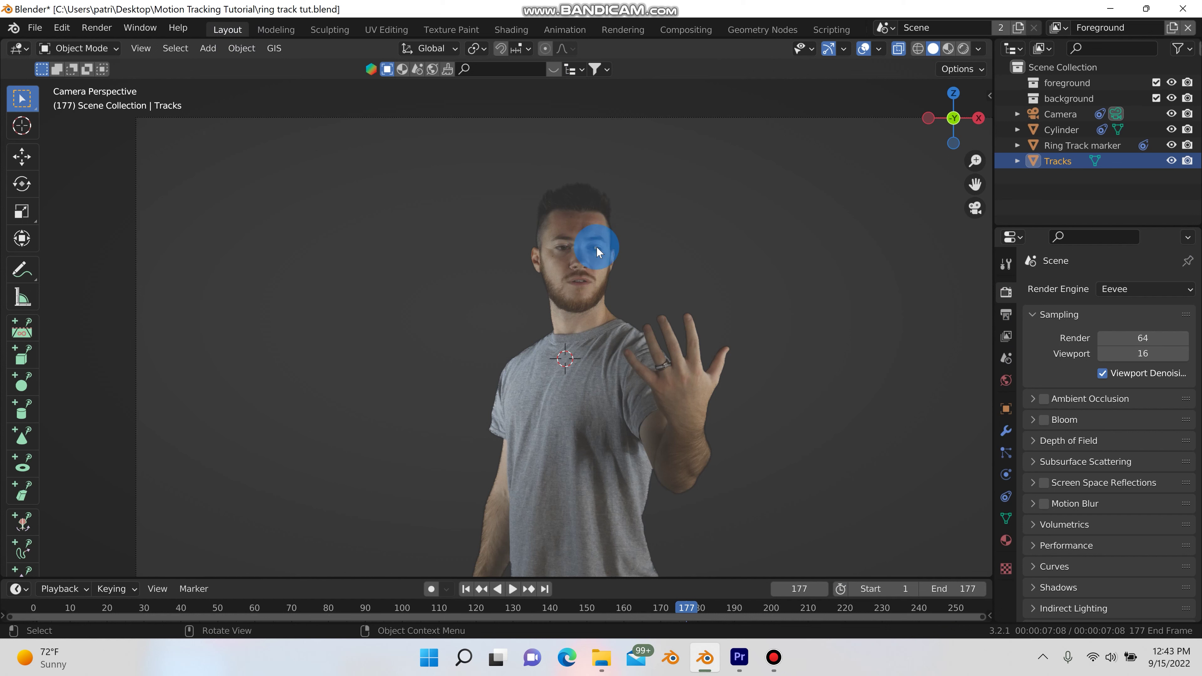
click(1006, 496)
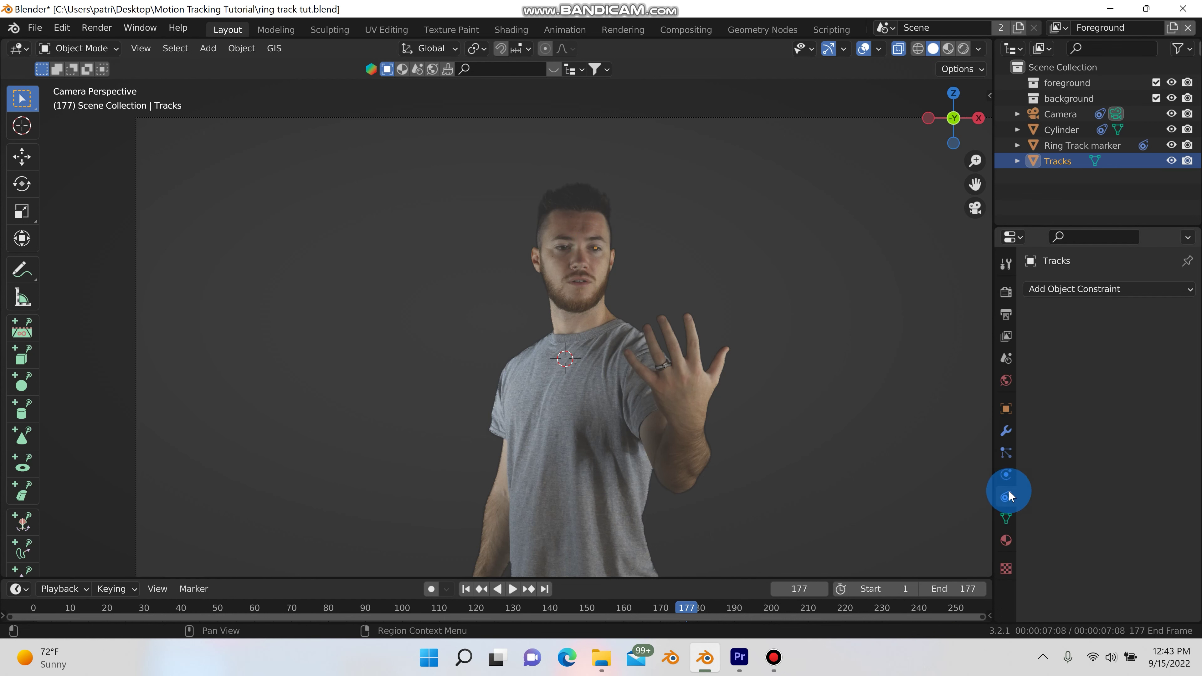
click(1104, 289)
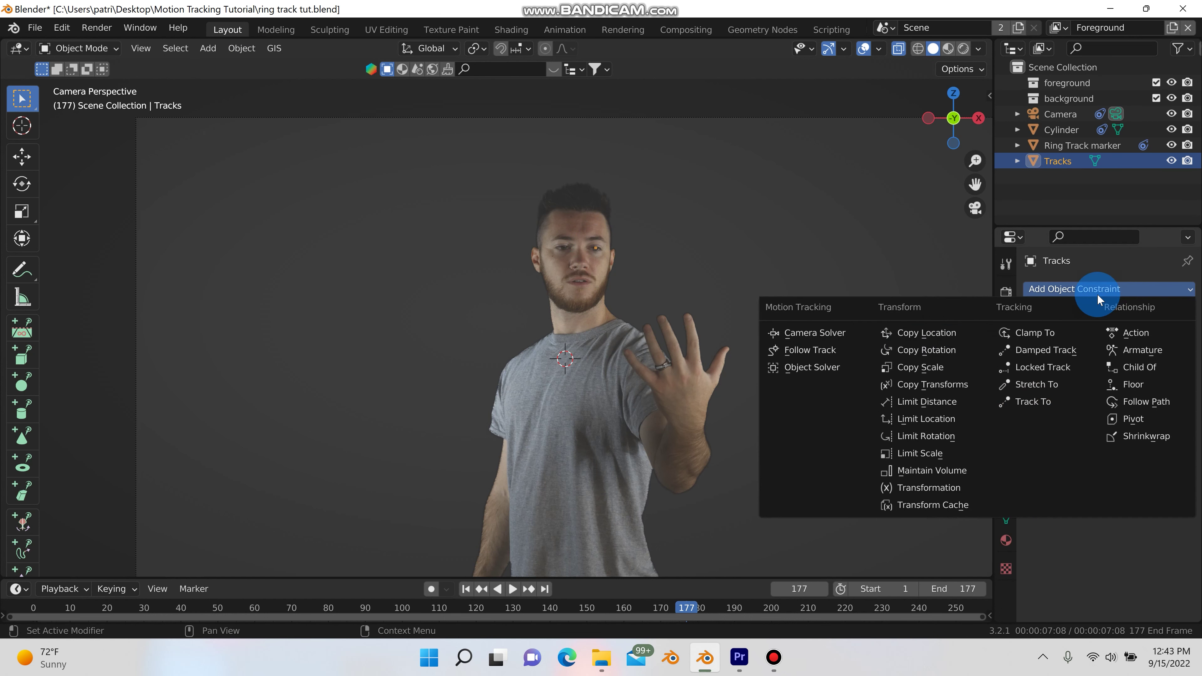
click(831, 367)
click(1111, 360)
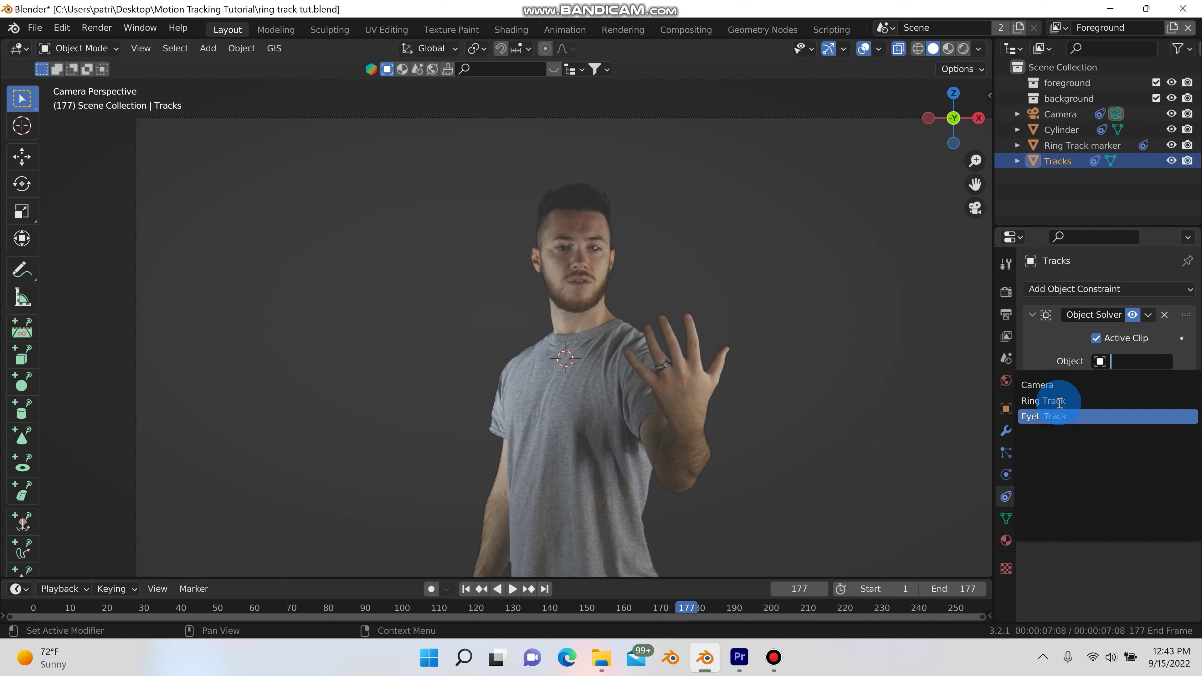
click(1058, 417)
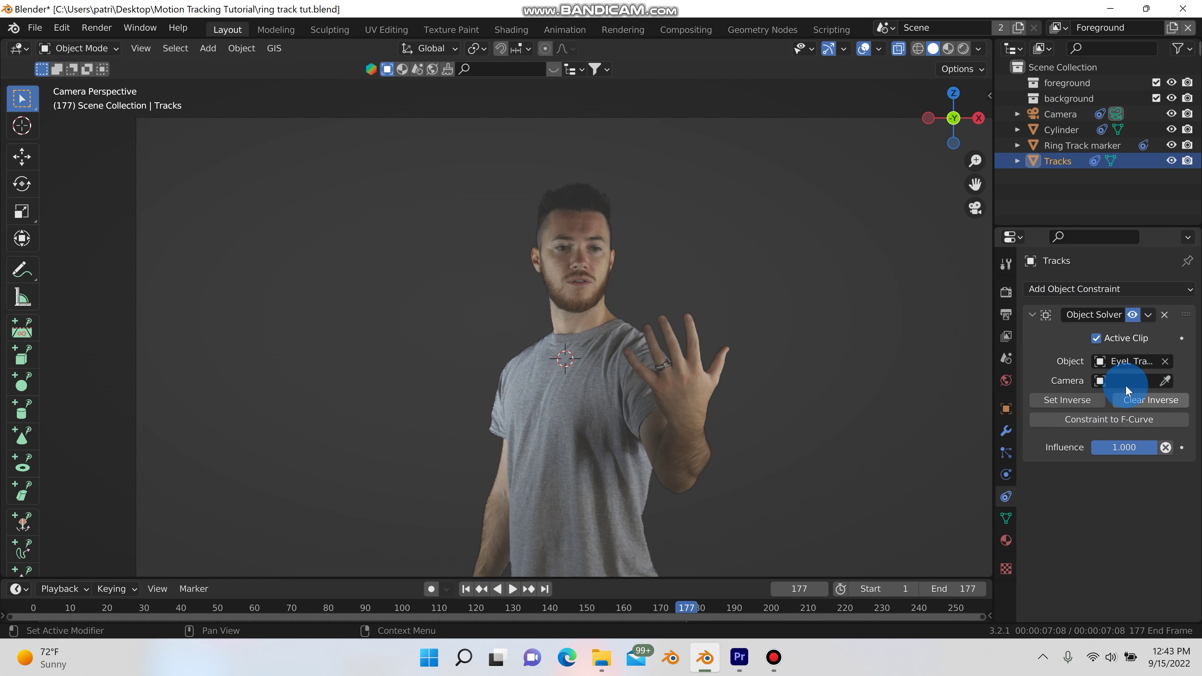
click(1129, 380)
click(1084, 404)
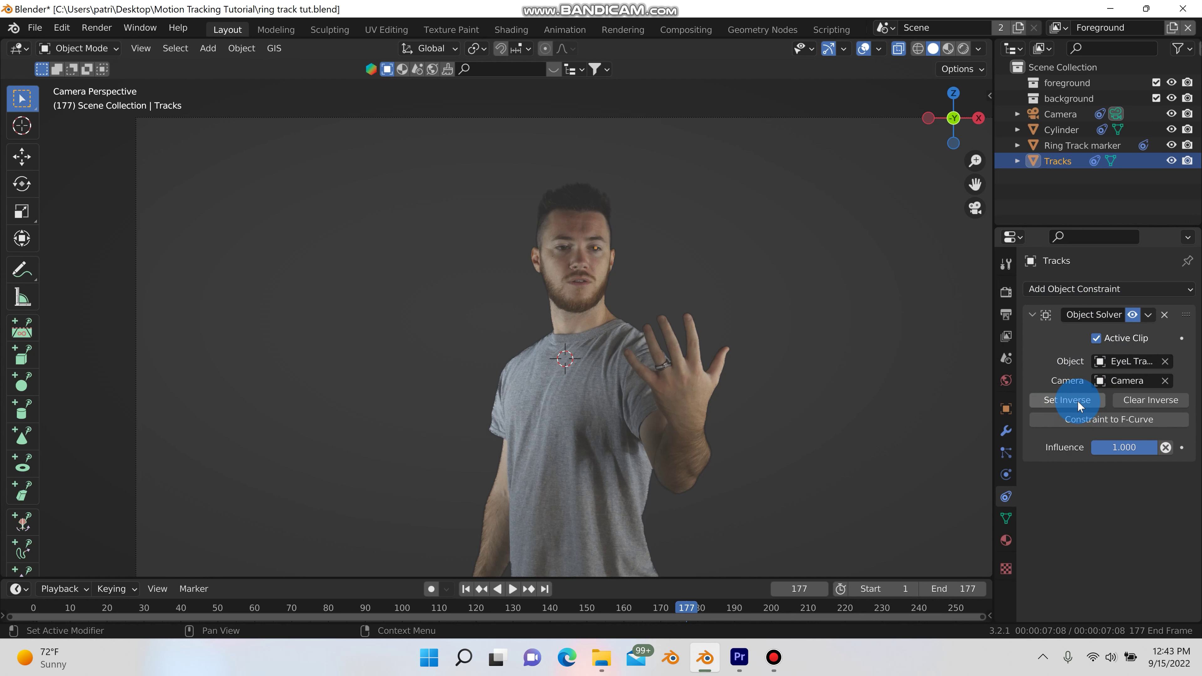
Play the animation to check that the left eye track follows the eye, and return to frame 1
click(512, 589)
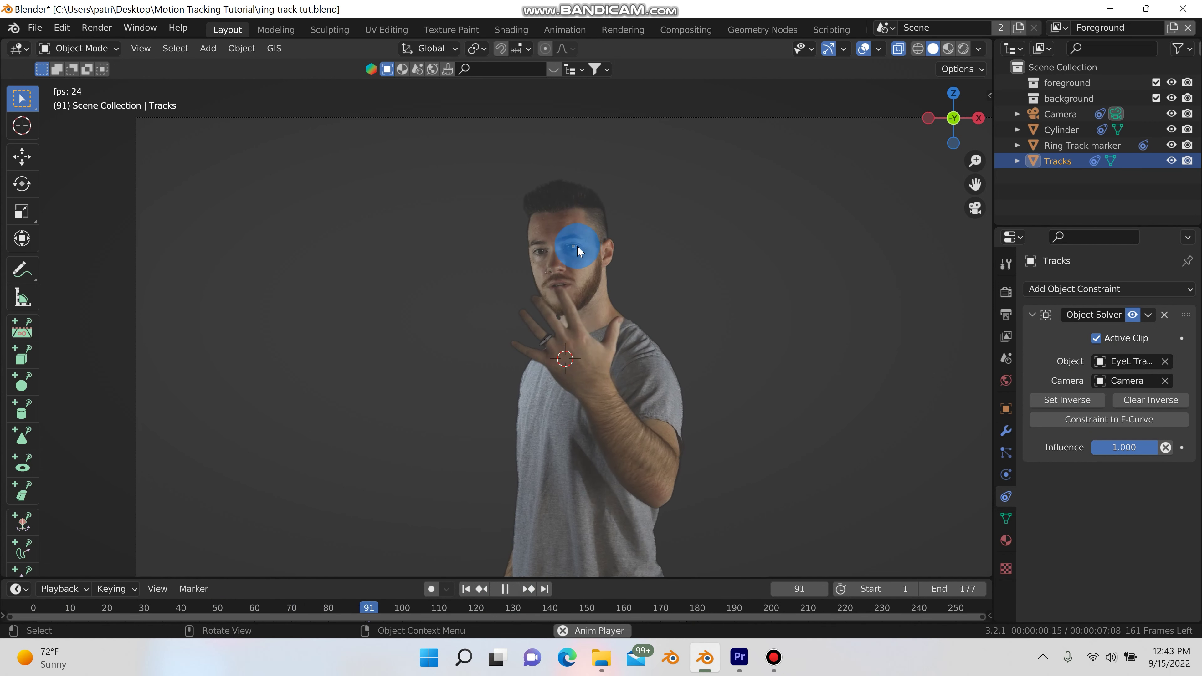
click(505, 588)
click(466, 589)
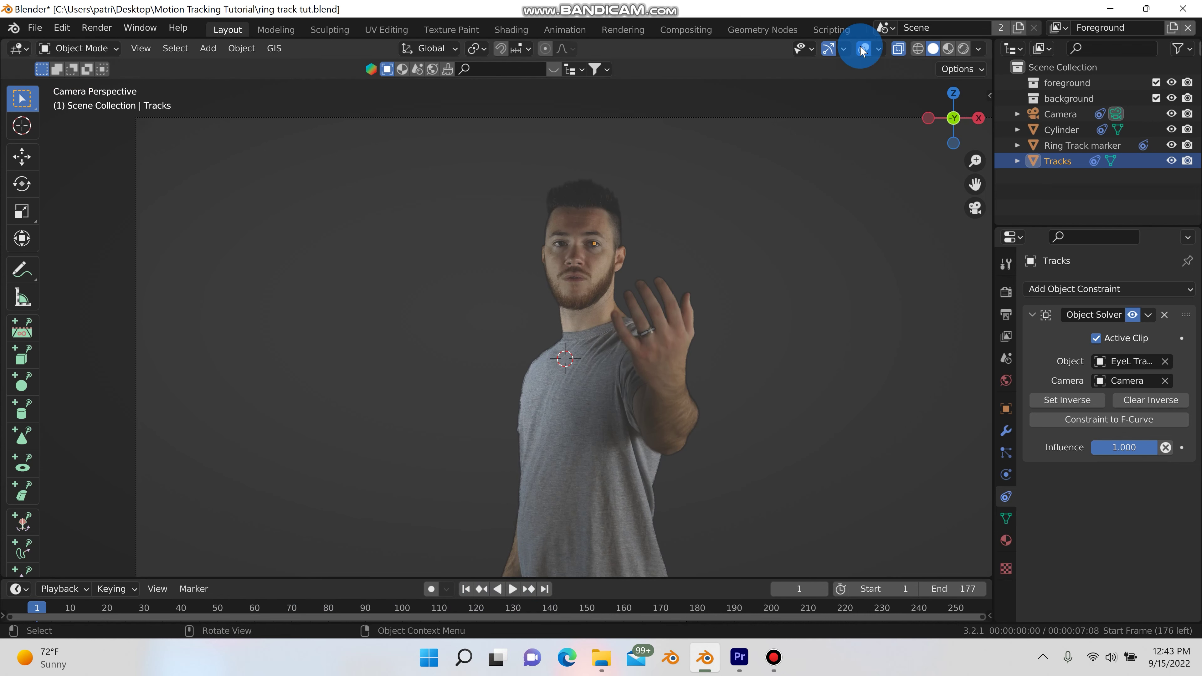
In the Motion Tracking workspace, add a new tracking object named EyeR Track
click(866, 30)
scroll(539, 405, down, 3)
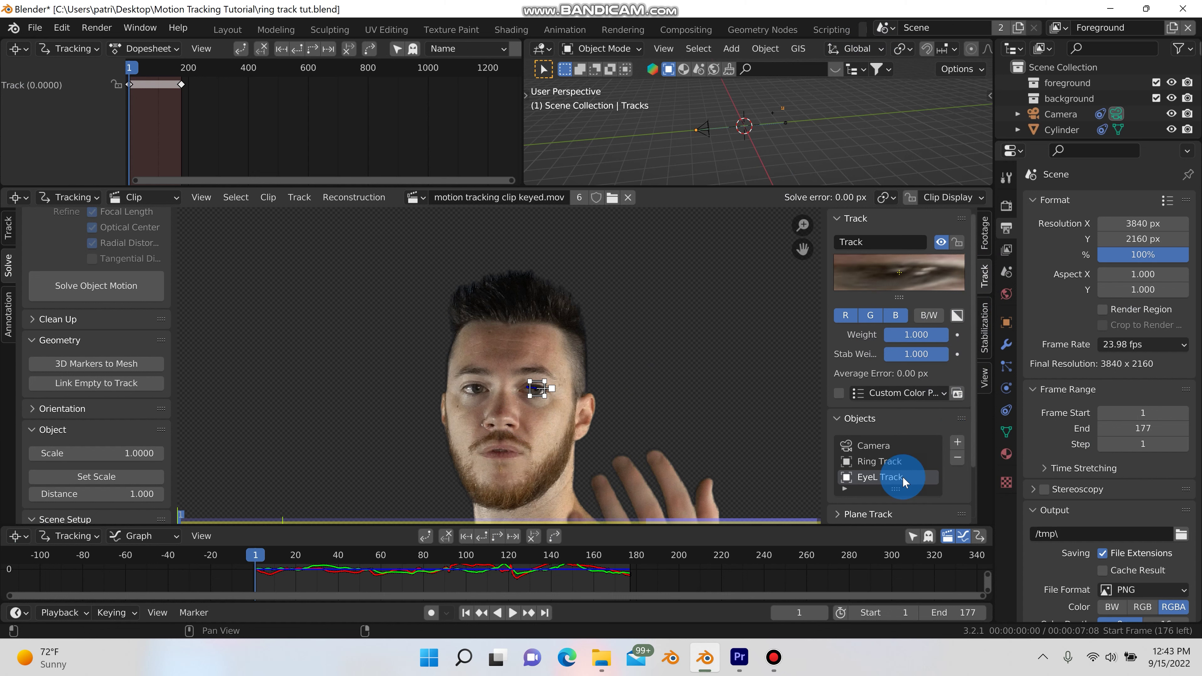
scroll(889, 471, down, 1)
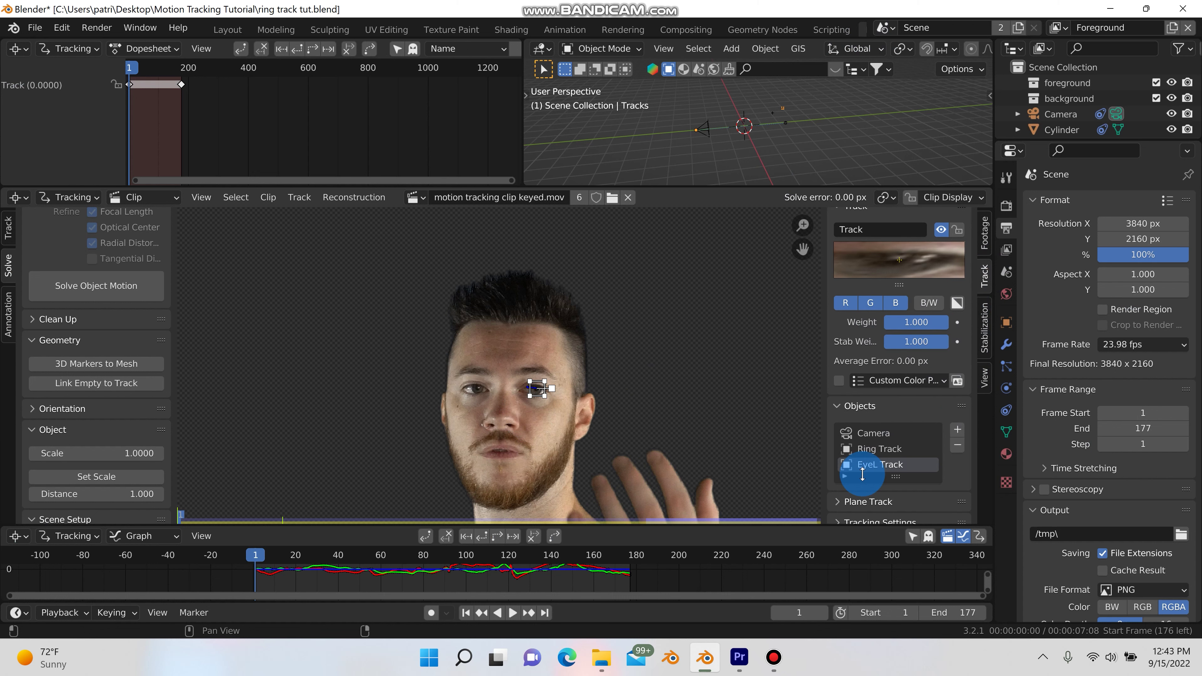
click(957, 433)
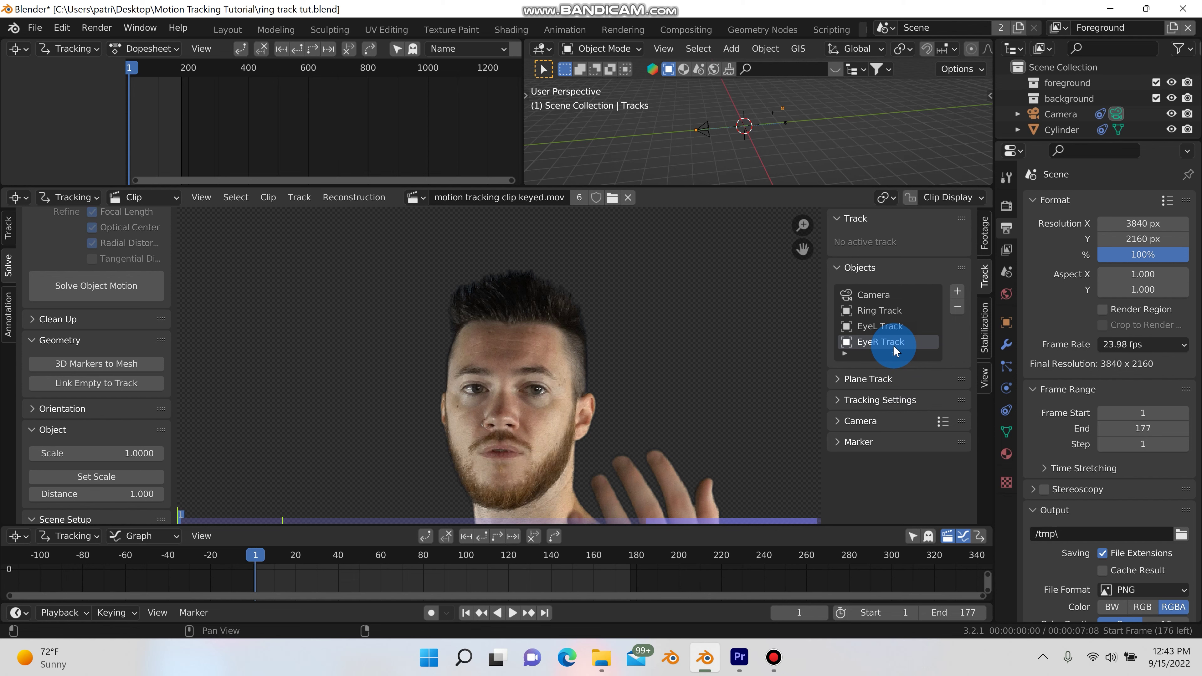
Place a marker on the man's right eye at frame 1, sized to cover the eye, and track it forward to frame 177
scroll(426, 386, up, 6)
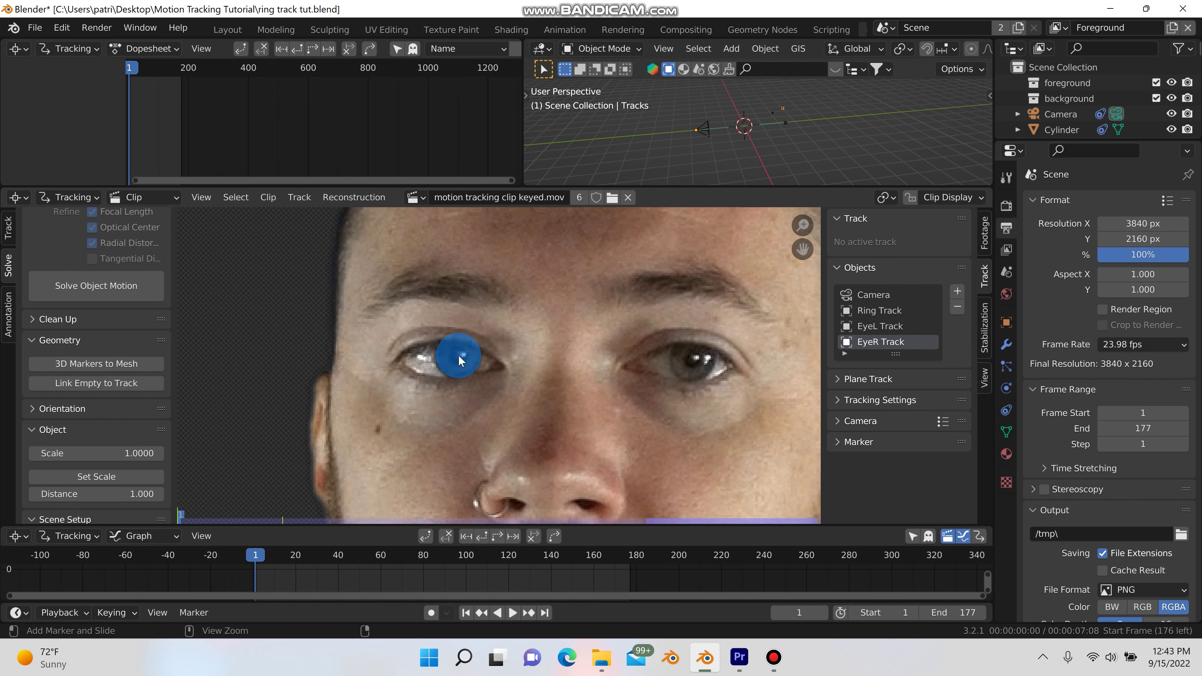
ctrl+click(462, 361)
key(s)
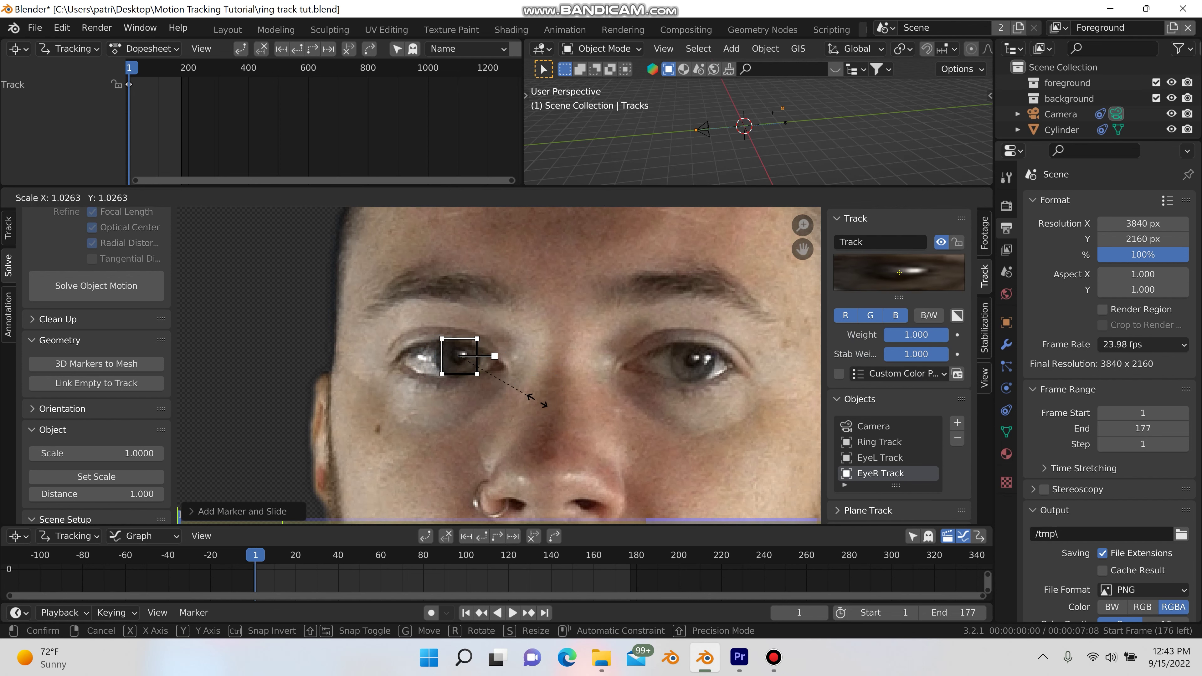
click(585, 443)
scroll(596, 436, down, 6)
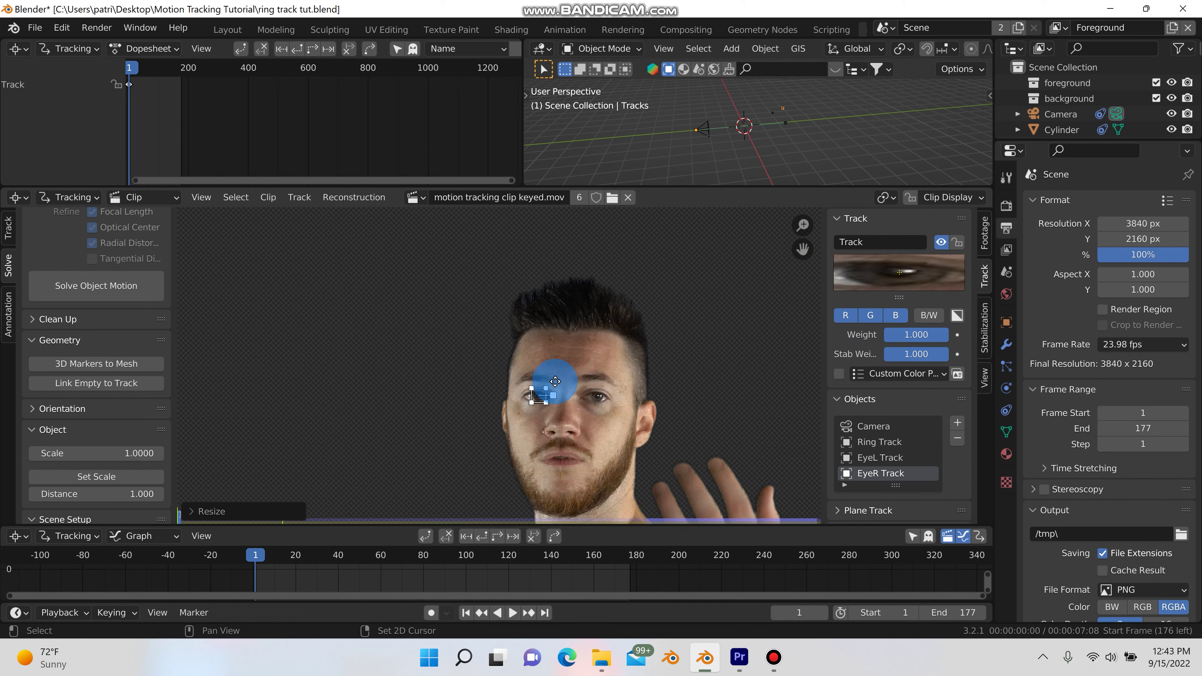
key(ctrl+t)
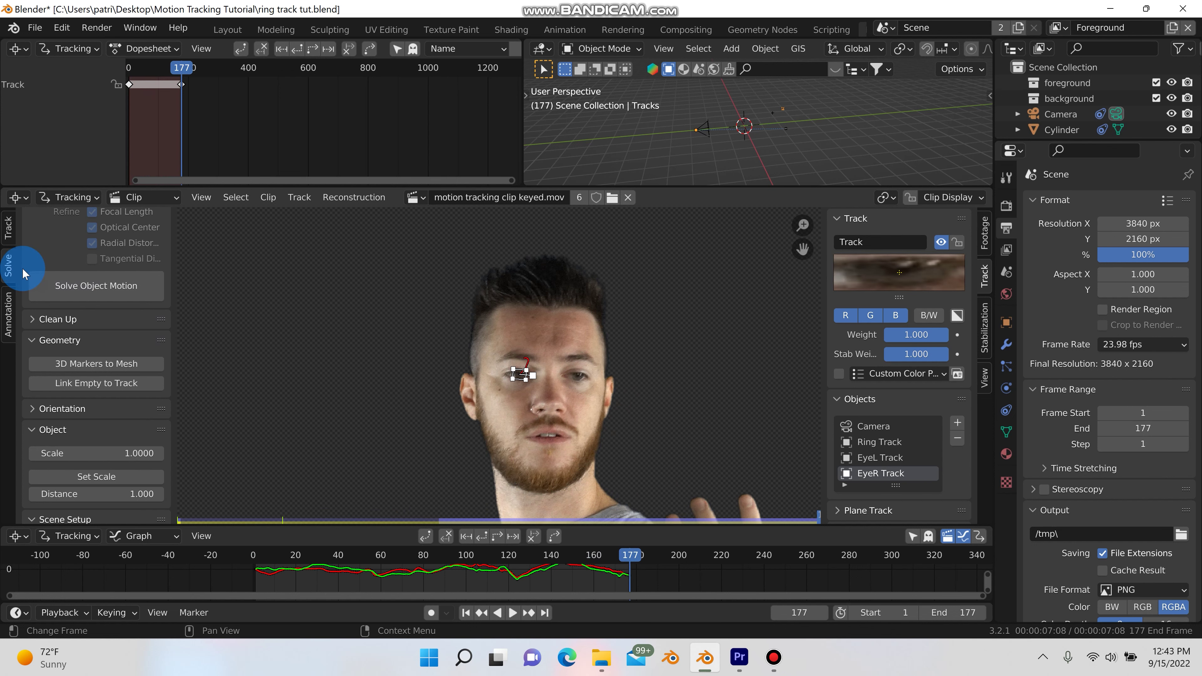
Solve the object motion for EyeR Track and convert its 3D marker to a mesh
scroll(75, 322, up, 5)
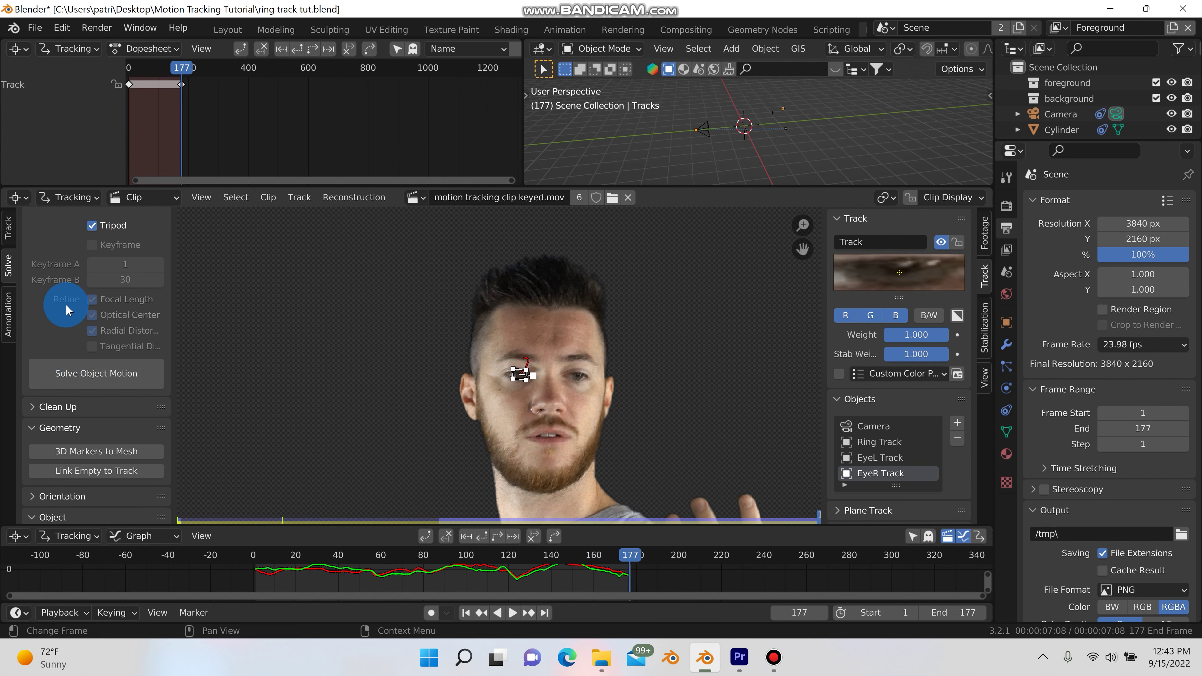
scroll(76, 369, down, 2)
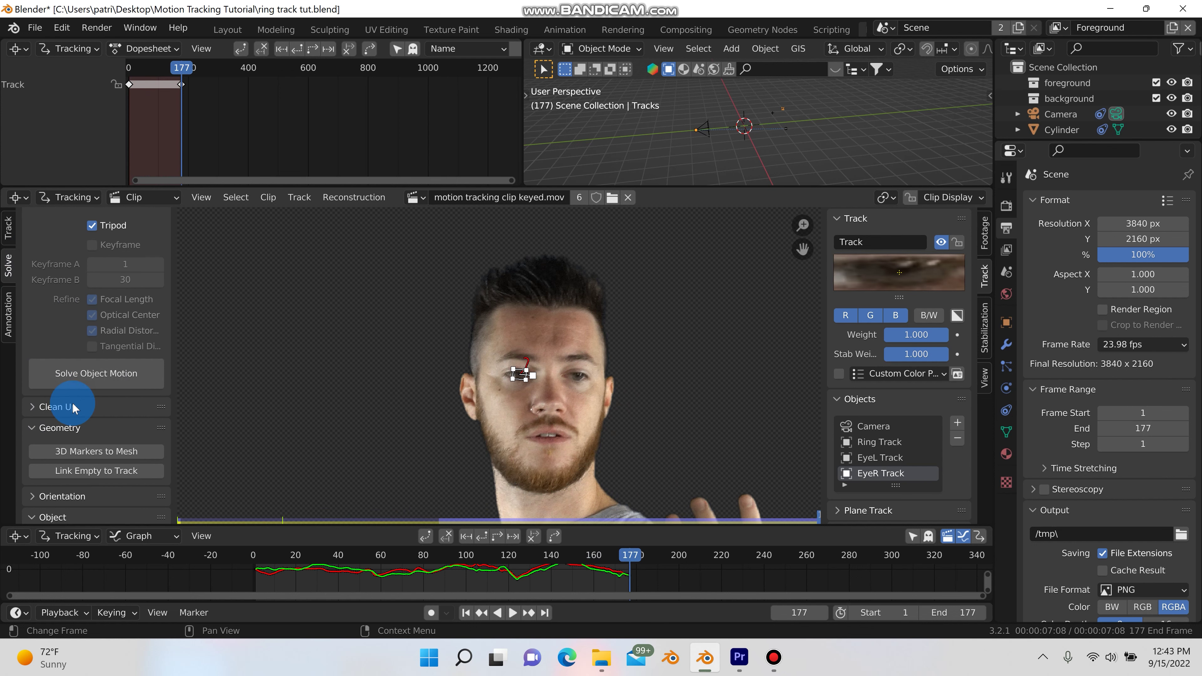
click(98, 387)
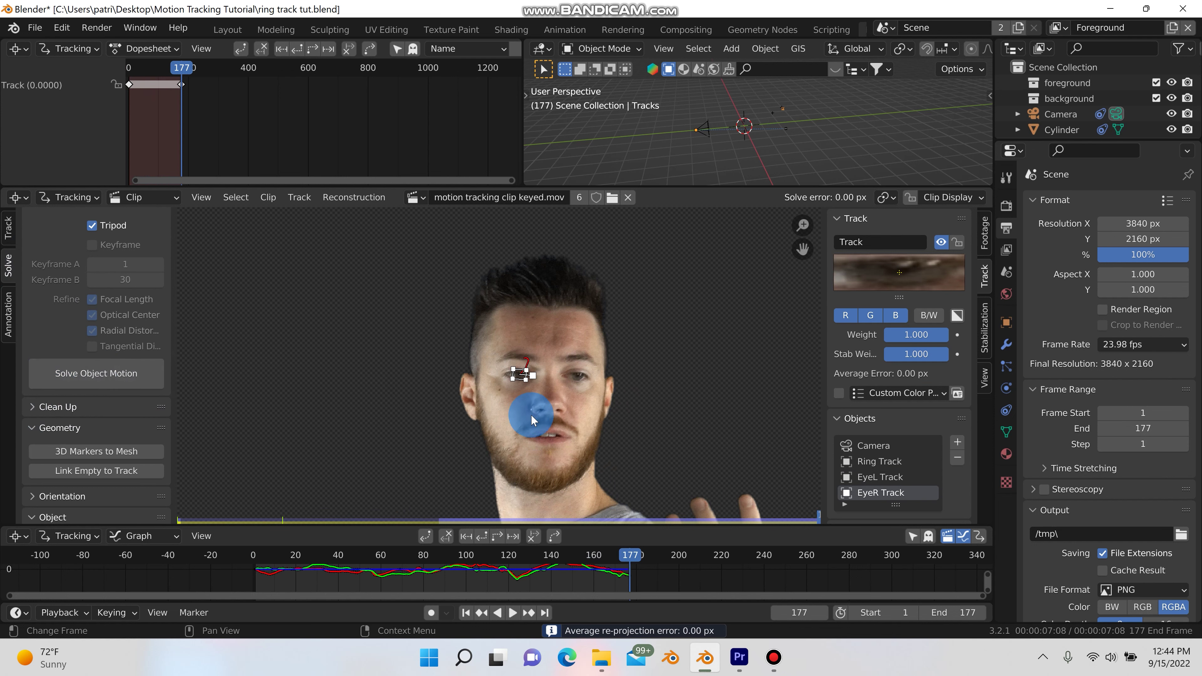
click(98, 452)
In the Layout workspace, rename the Tracks mesh to EyeL Track and the Tracks.001 mesh to EyeR Track
click(256, 35)
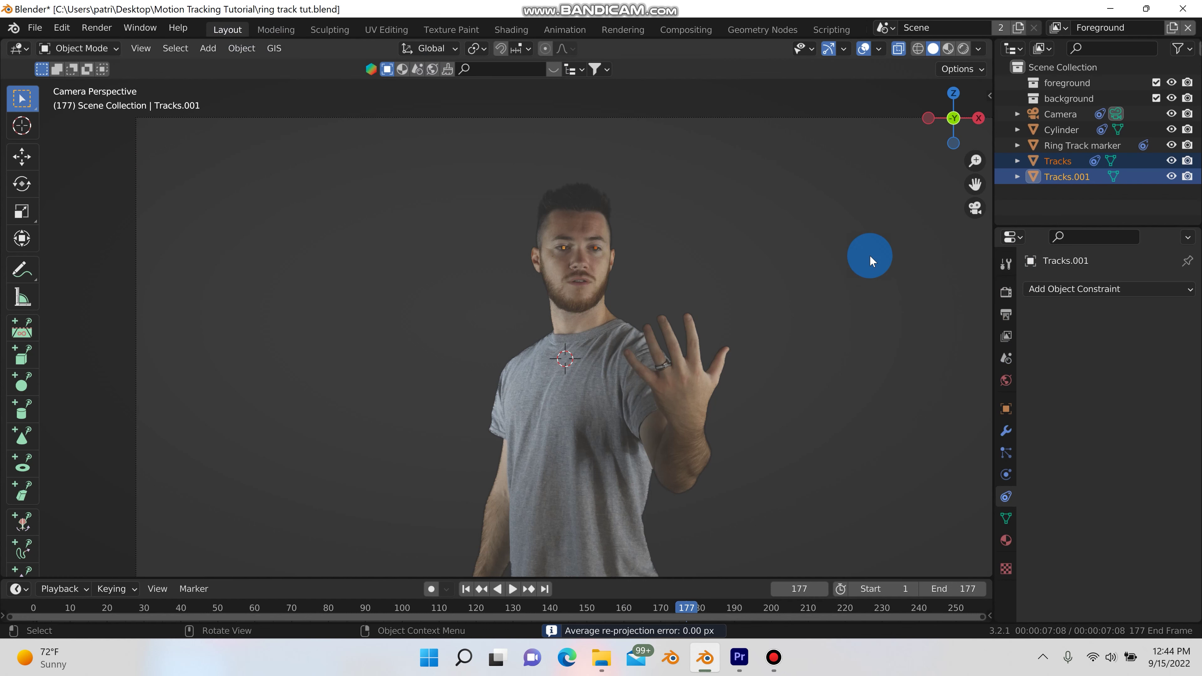
click(1059, 165)
double_click(1058, 165)
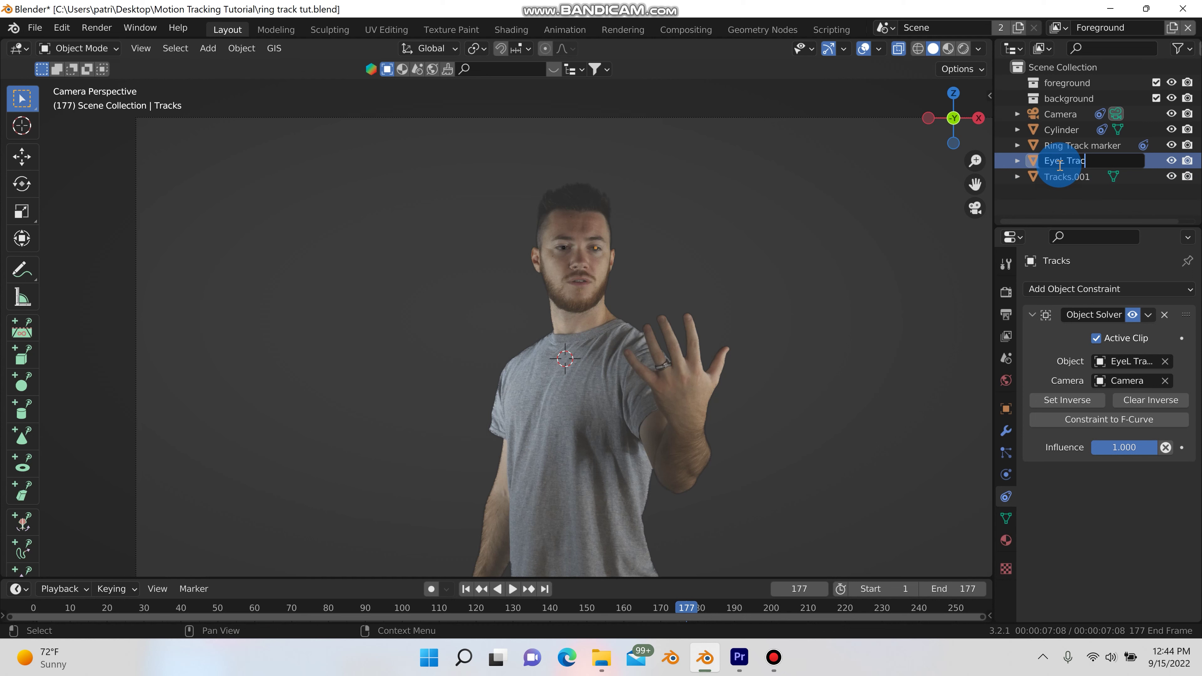
key(Return)
click(1068, 174)
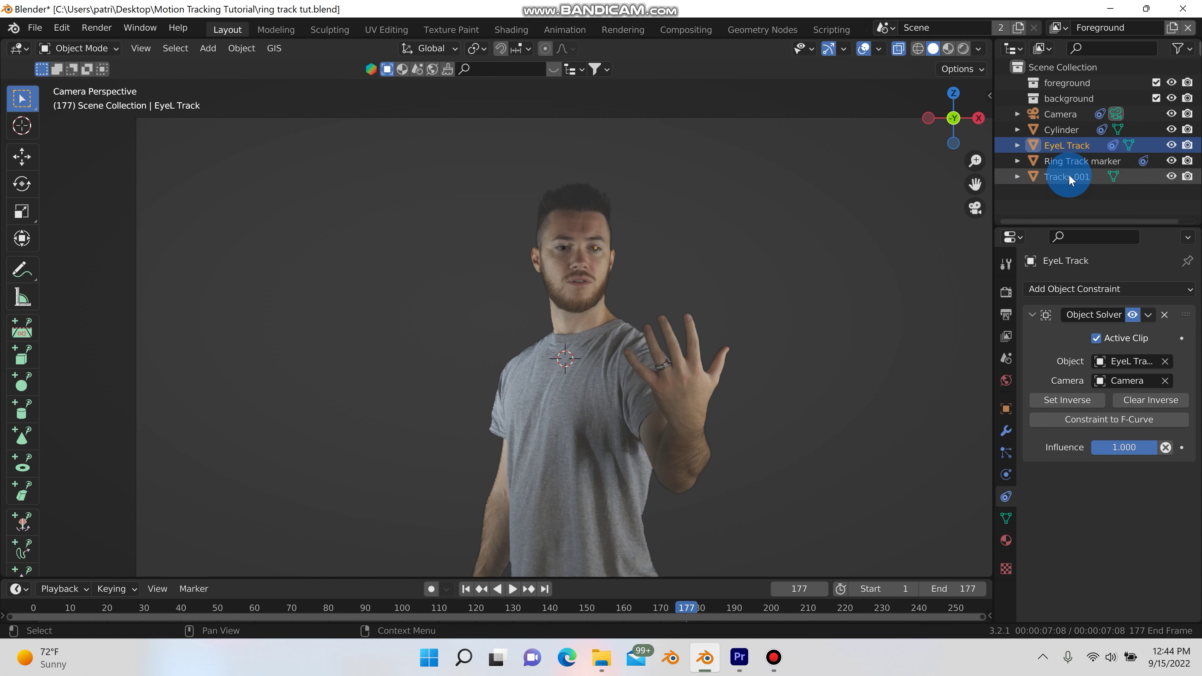
double_click(1069, 175)
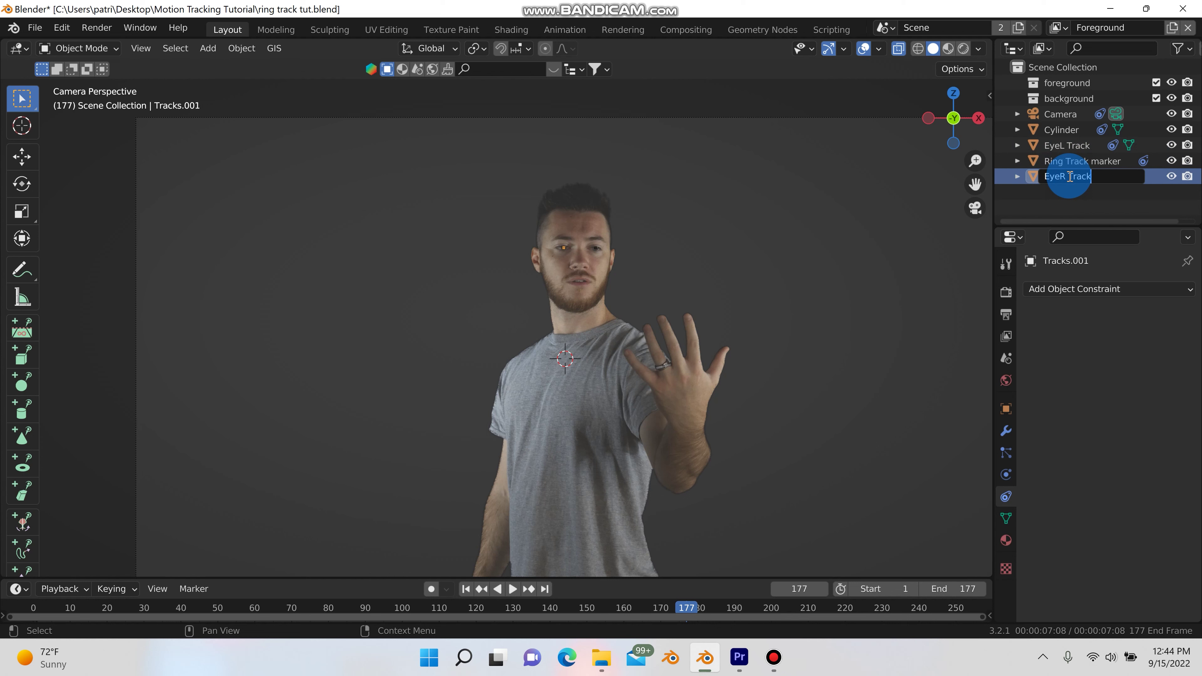
key(Return)
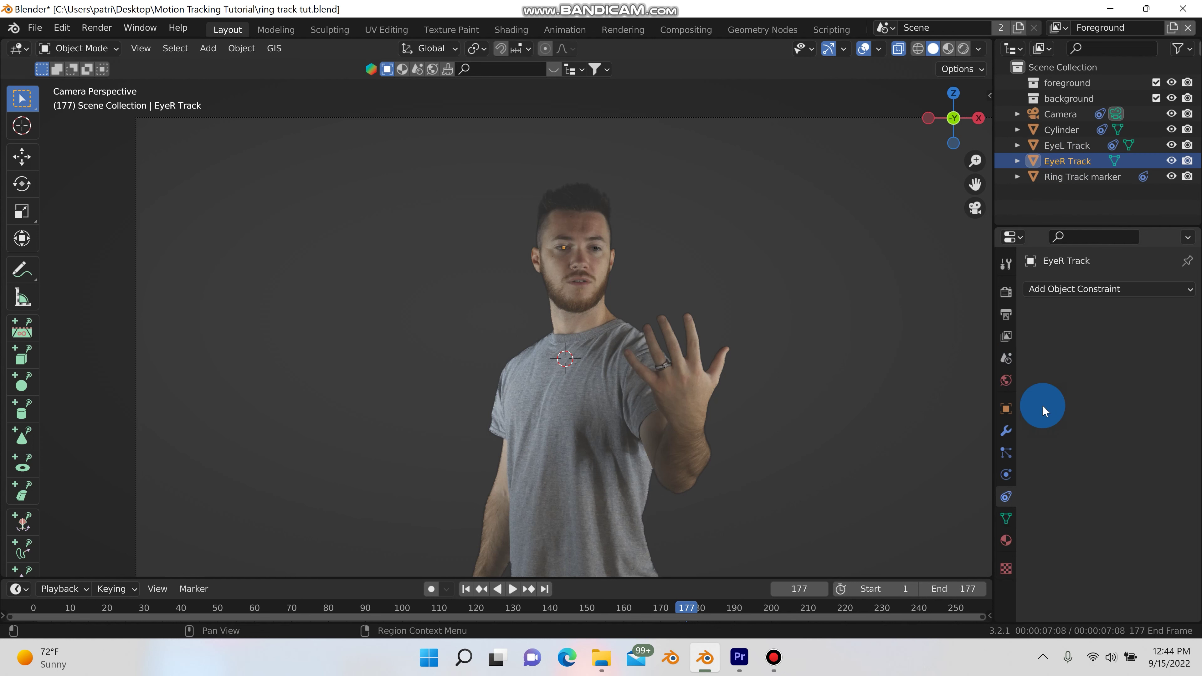
Add an Object Solver constraint to the EyeR Track mesh with object EyeR Track and camera Camera, and set its inverse
click(1083, 291)
click(811, 357)
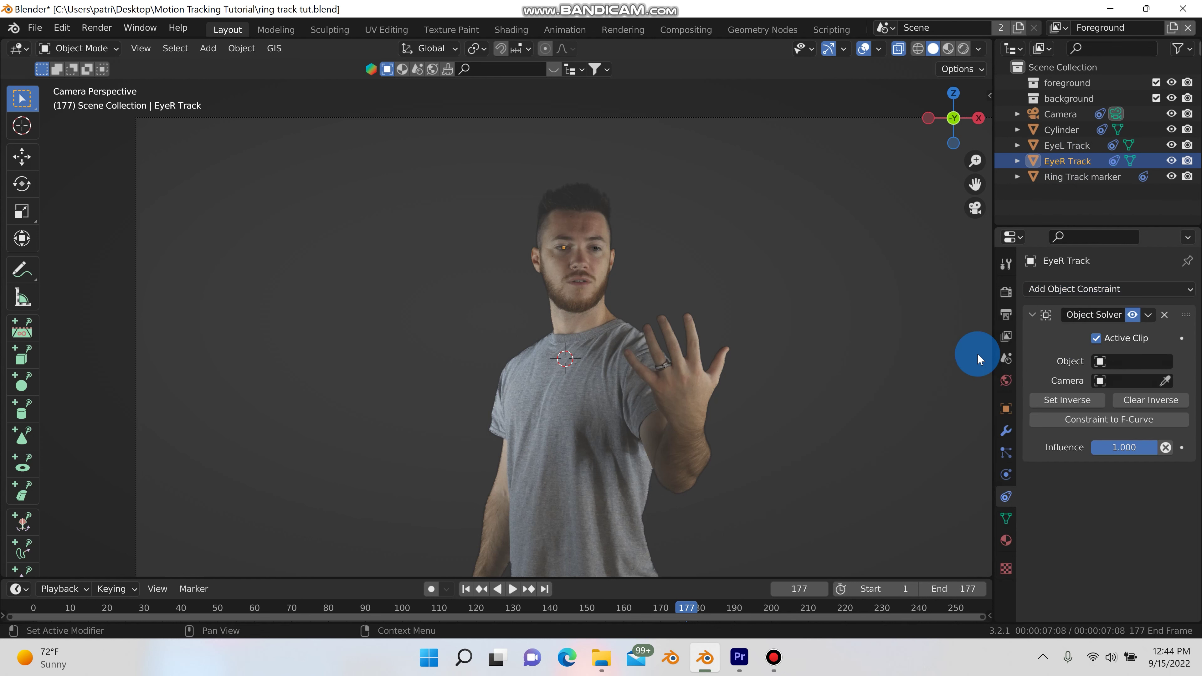
click(1128, 358)
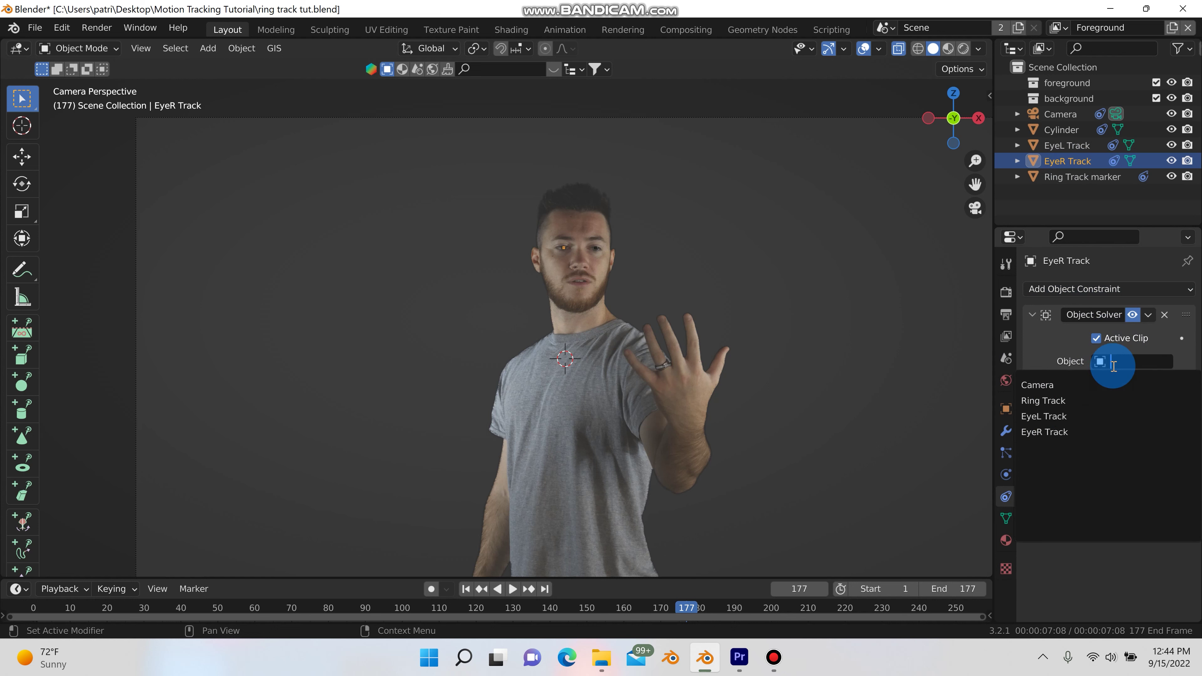
click(1058, 432)
click(1122, 381)
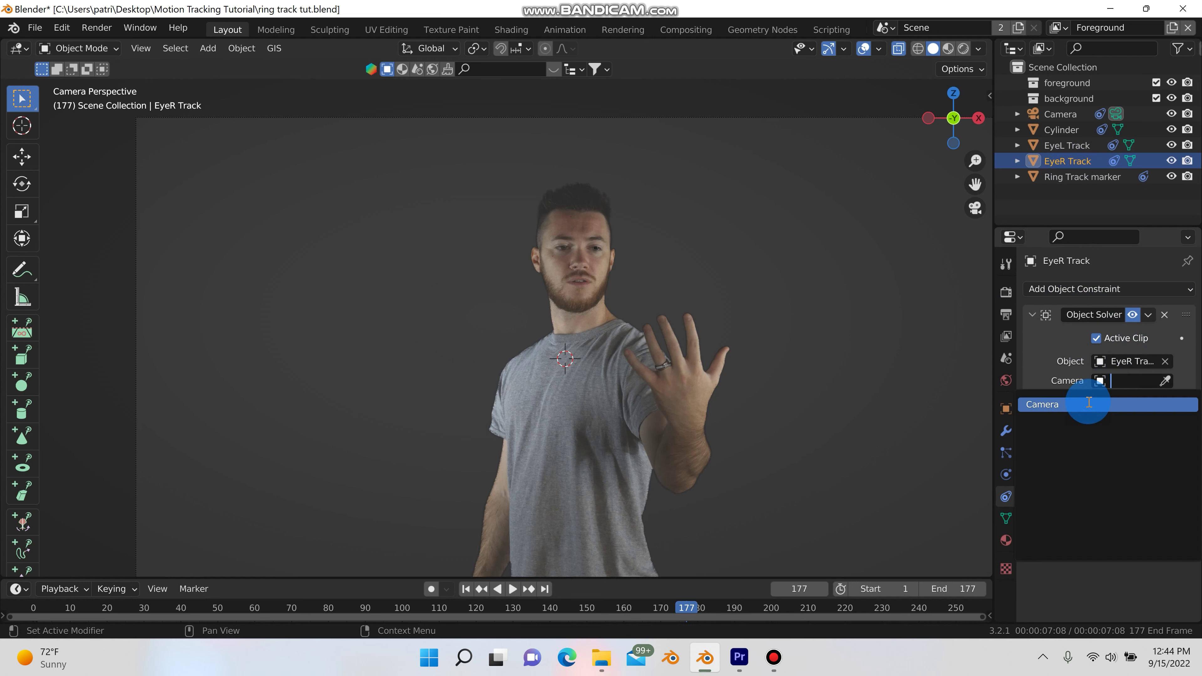
click(1088, 403)
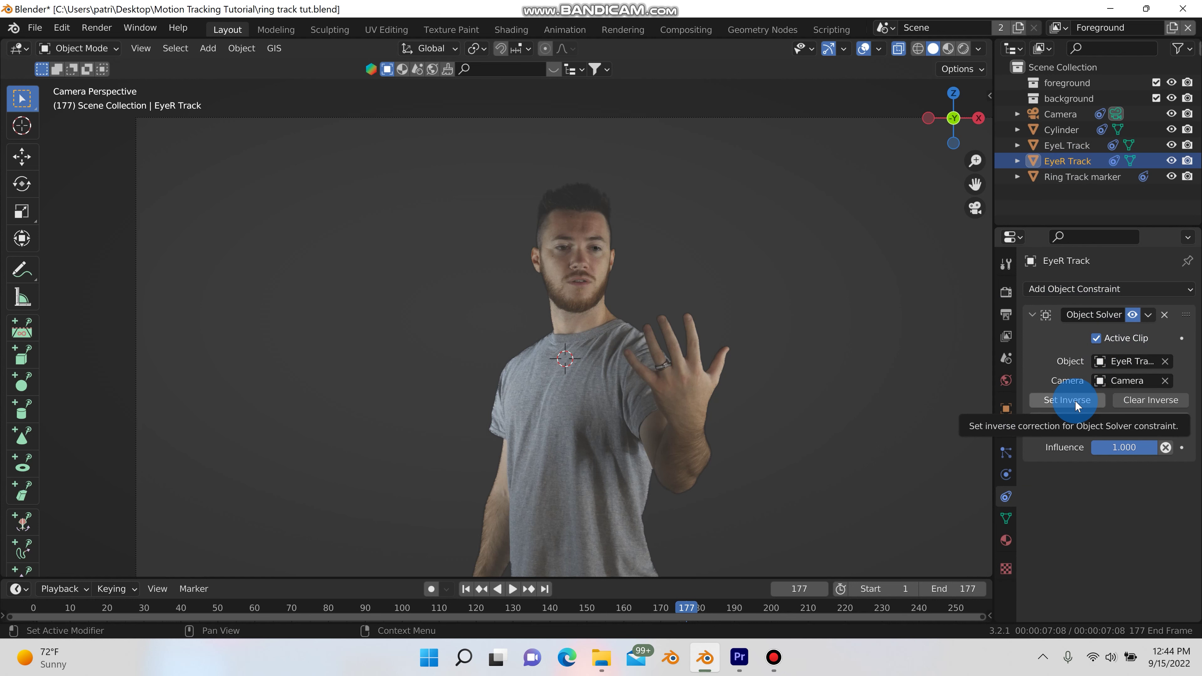
click(1075, 400)
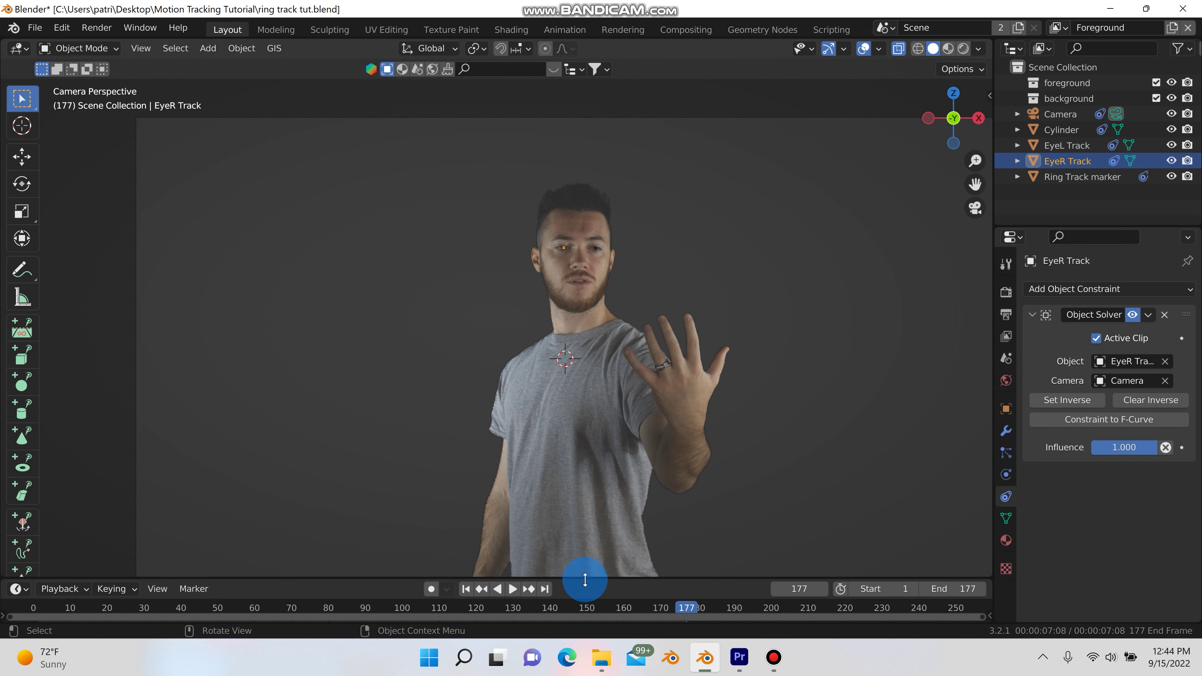
Play the animation to check the right eye track against the footage, and return to frame 1
click(519, 592)
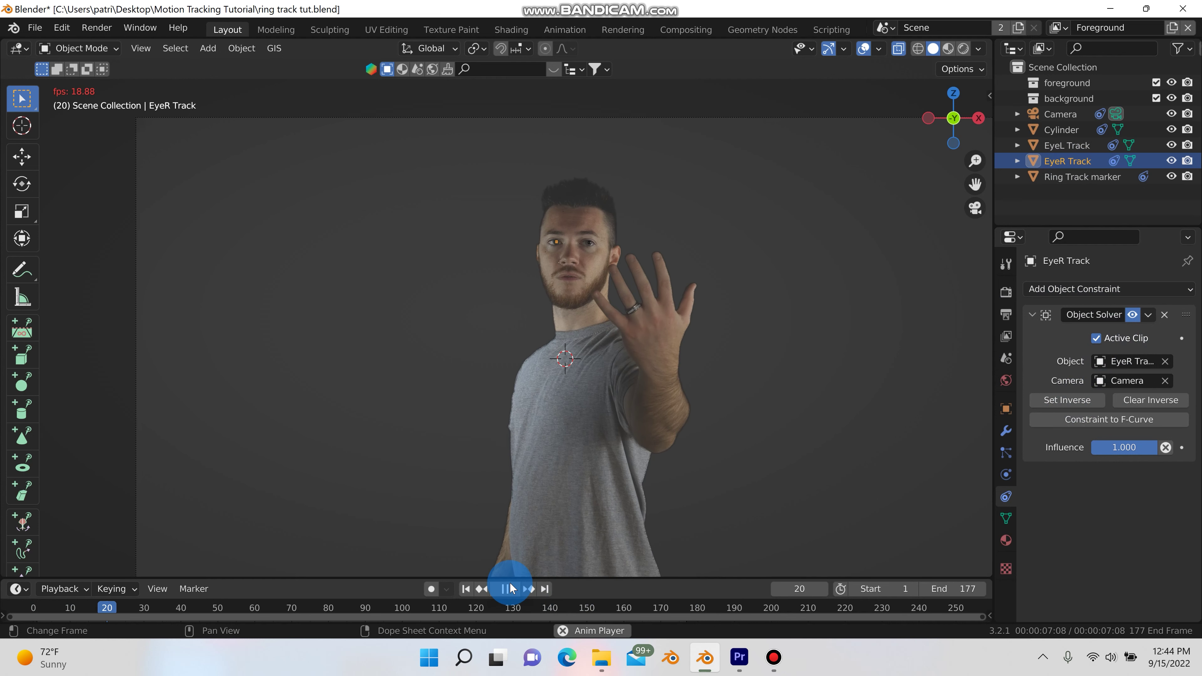
click(507, 588)
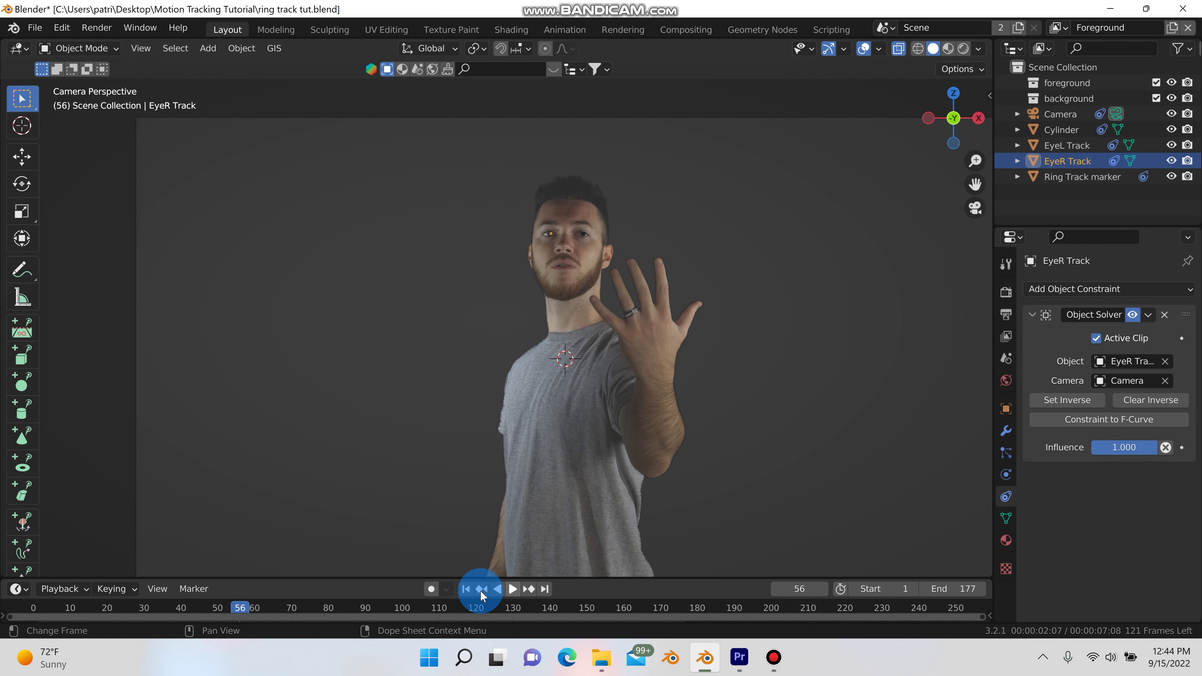
click(465, 589)
Add a UV sphere at frame 1, scale it down and move it over the man's right eye
scroll(677, 330, down, 3)
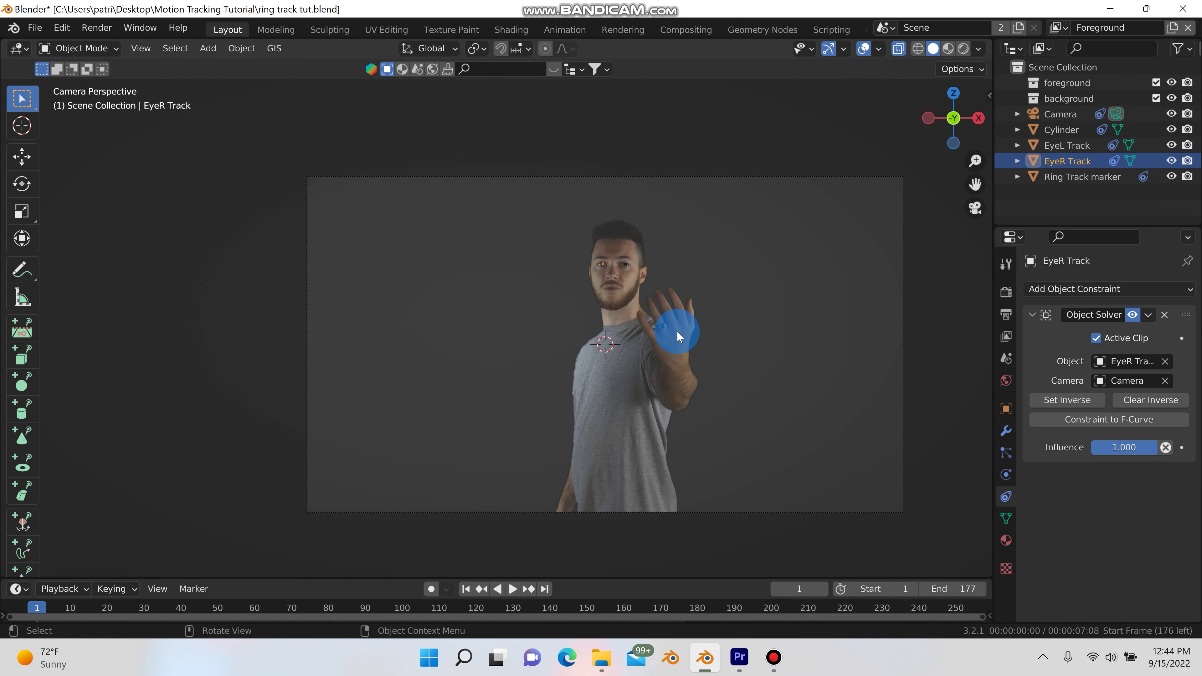
key(shift+a)
mouse_move(523, 309)
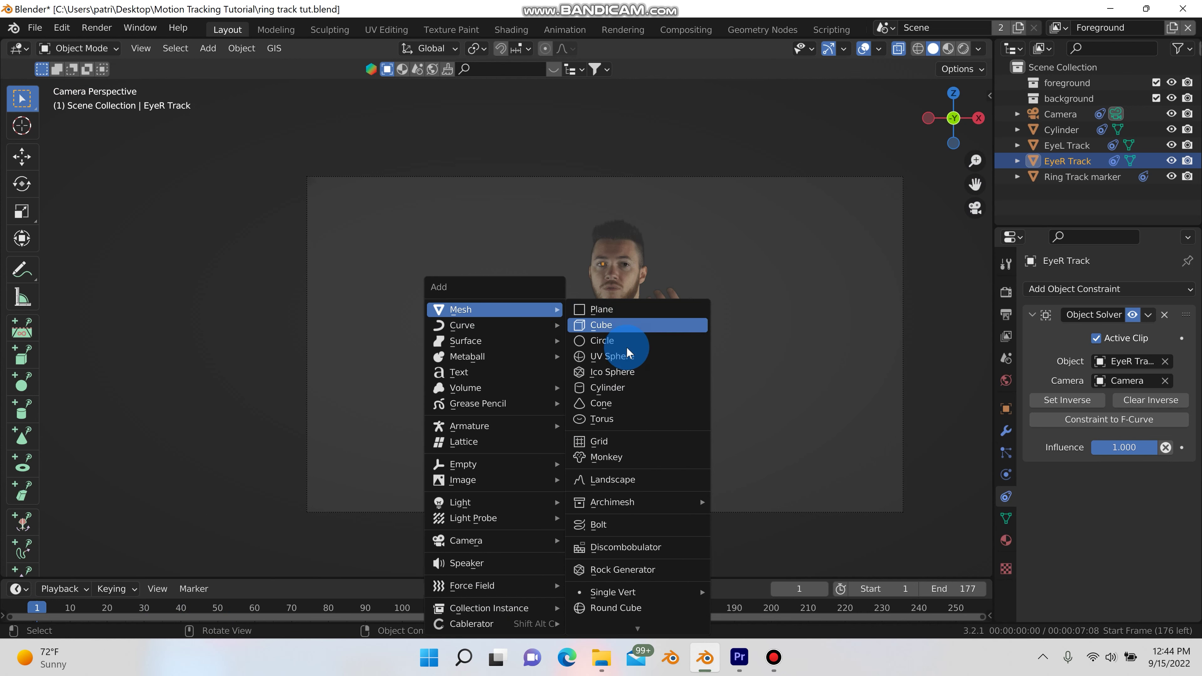
click(612, 356)
key(s)
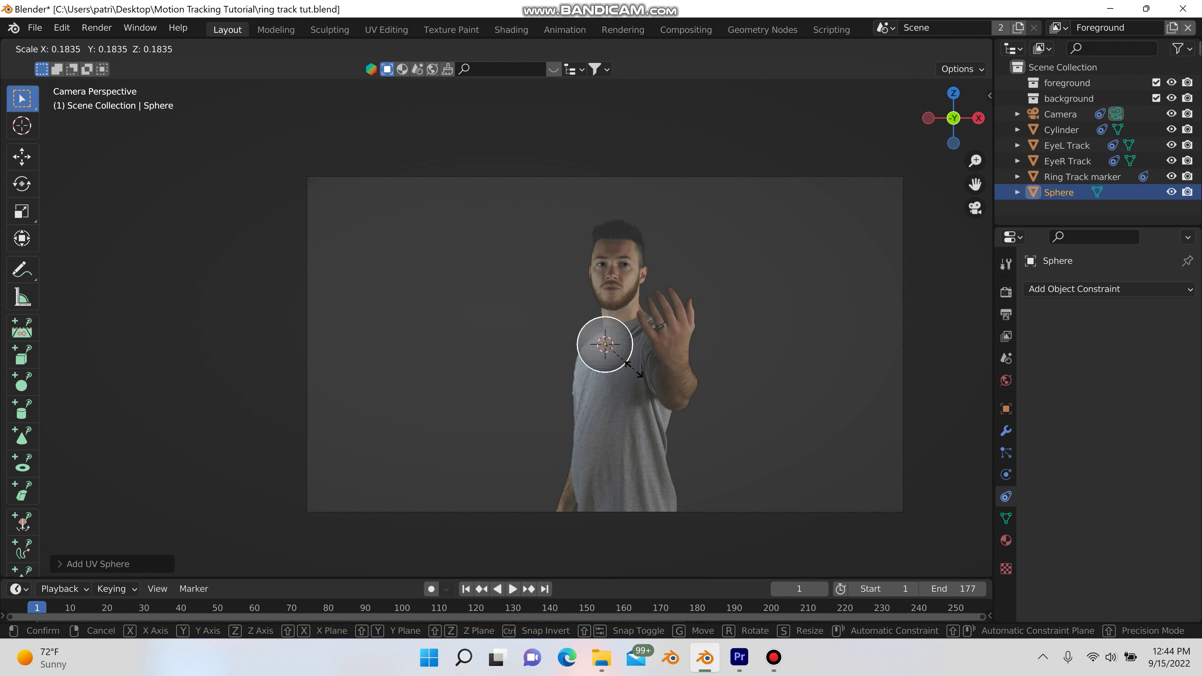
click(616, 348)
scroll(616, 349, up, 3)
key(g)
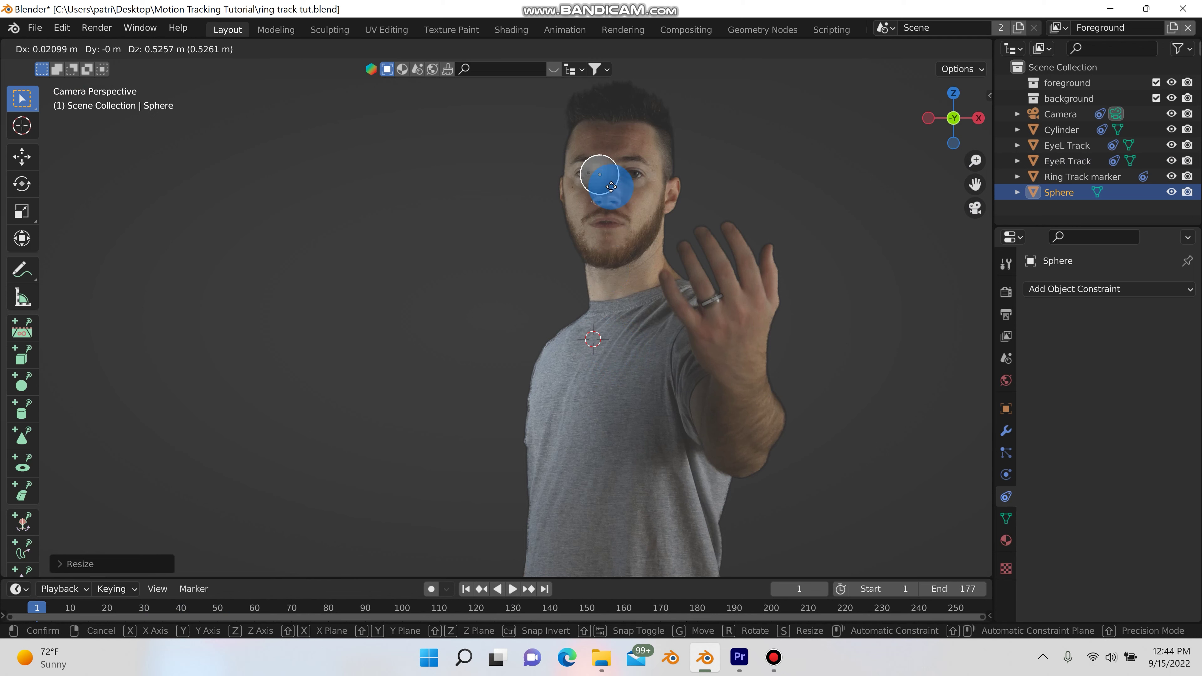
click(611, 176)
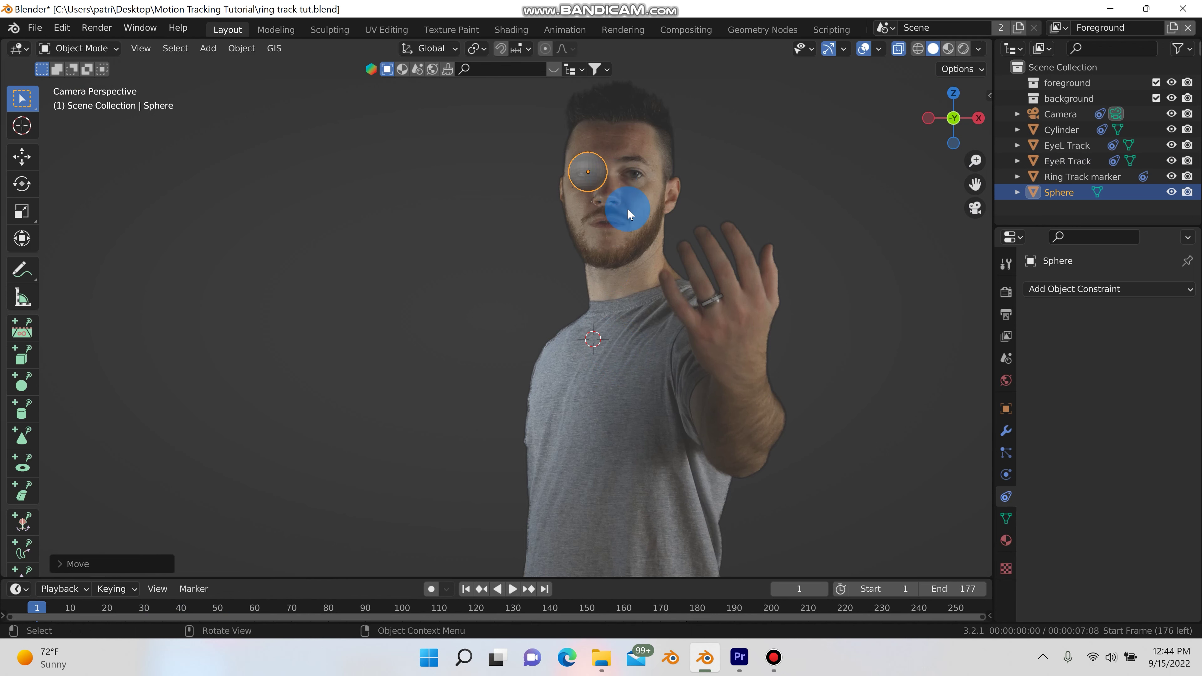
Scale the sphere down further to about the size of the man's right eye and fine-tune its position over the eye
scroll(627, 209, up, 2)
key(s)
click(583, 167)
scroll(577, 156, up, 3)
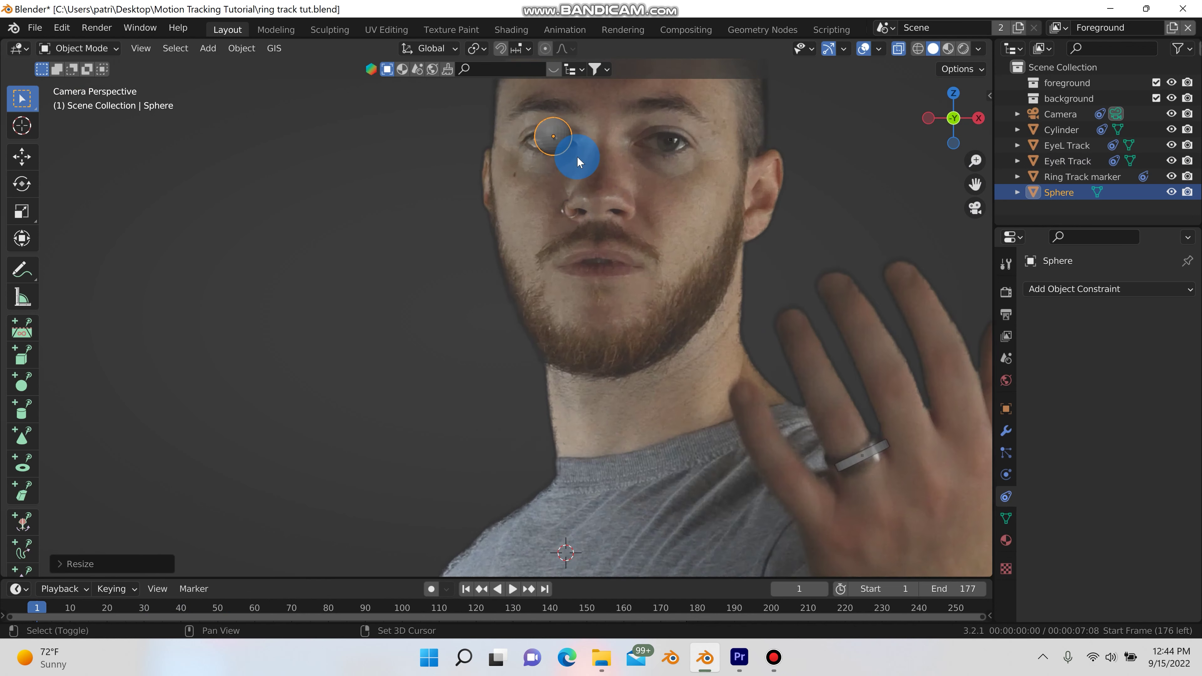
scroll(567, 193, up, 3)
key(g)
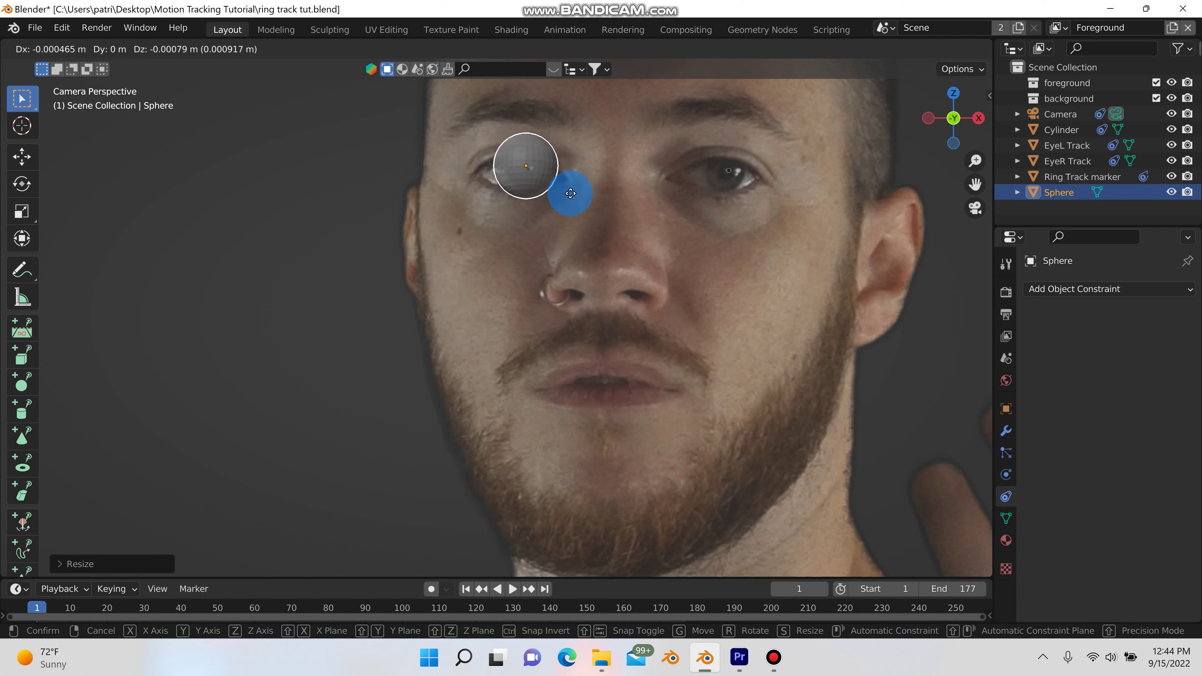
click(594, 220)
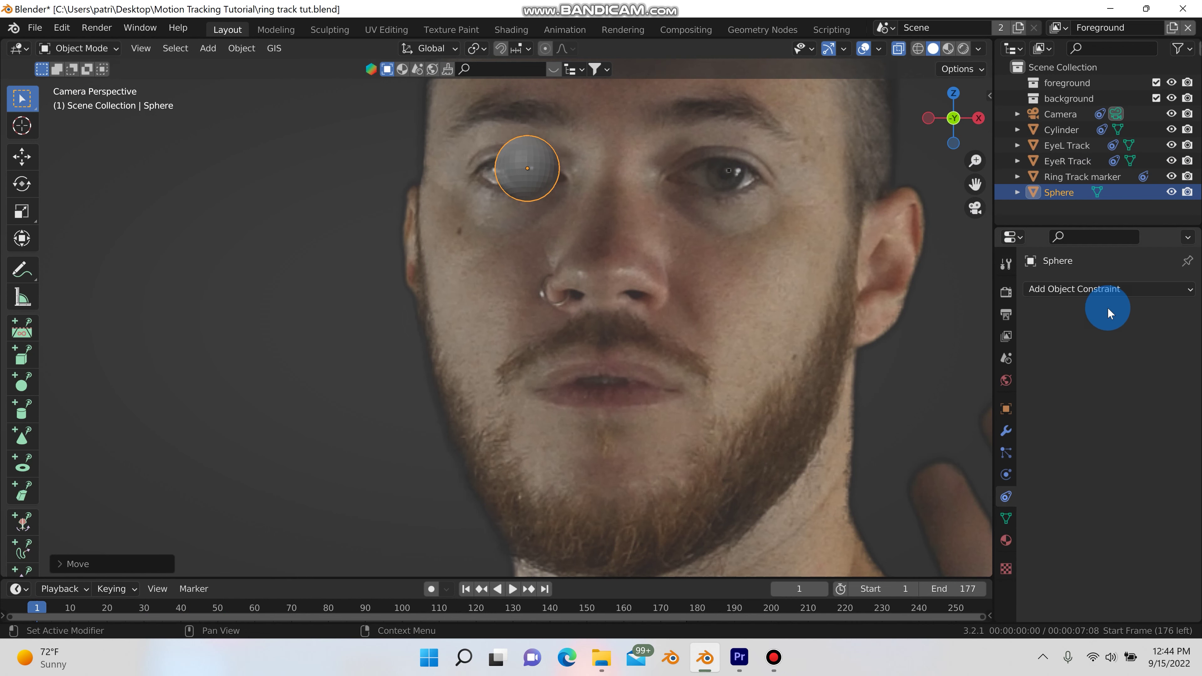
Try an Object Solver constraint on the sphere with object EyeR Track and camera Camera, inverse set, and play the animation to check it
click(1089, 290)
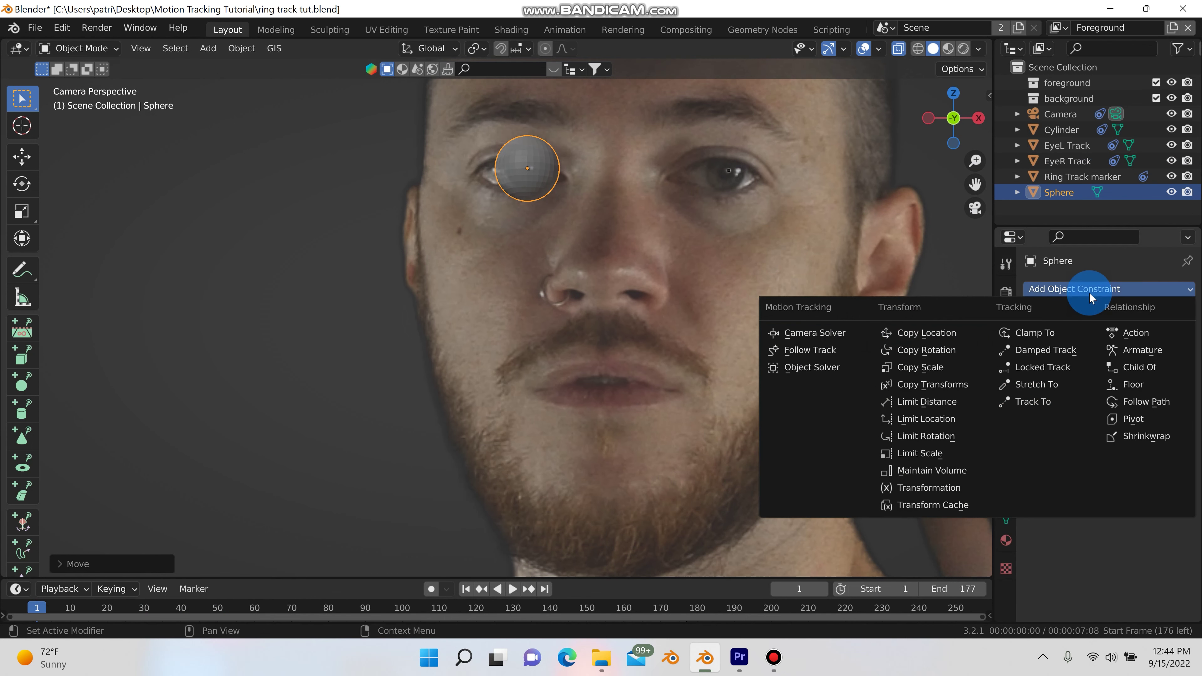
click(820, 367)
click(1145, 363)
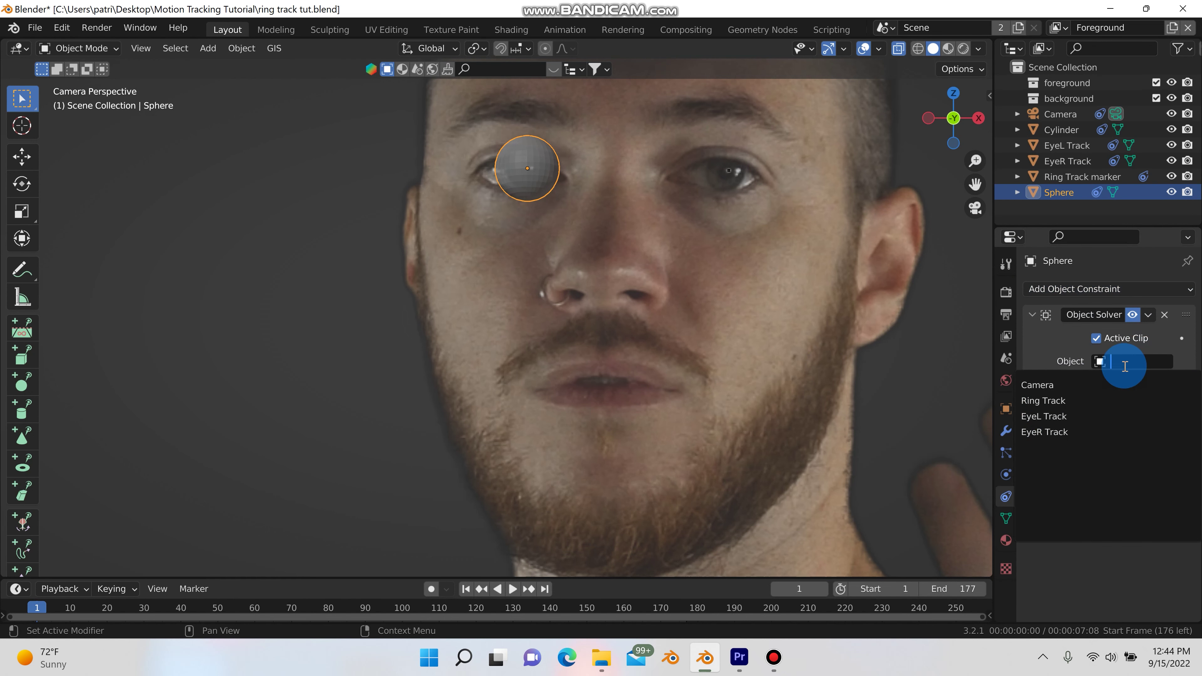
click(1049, 431)
click(1135, 378)
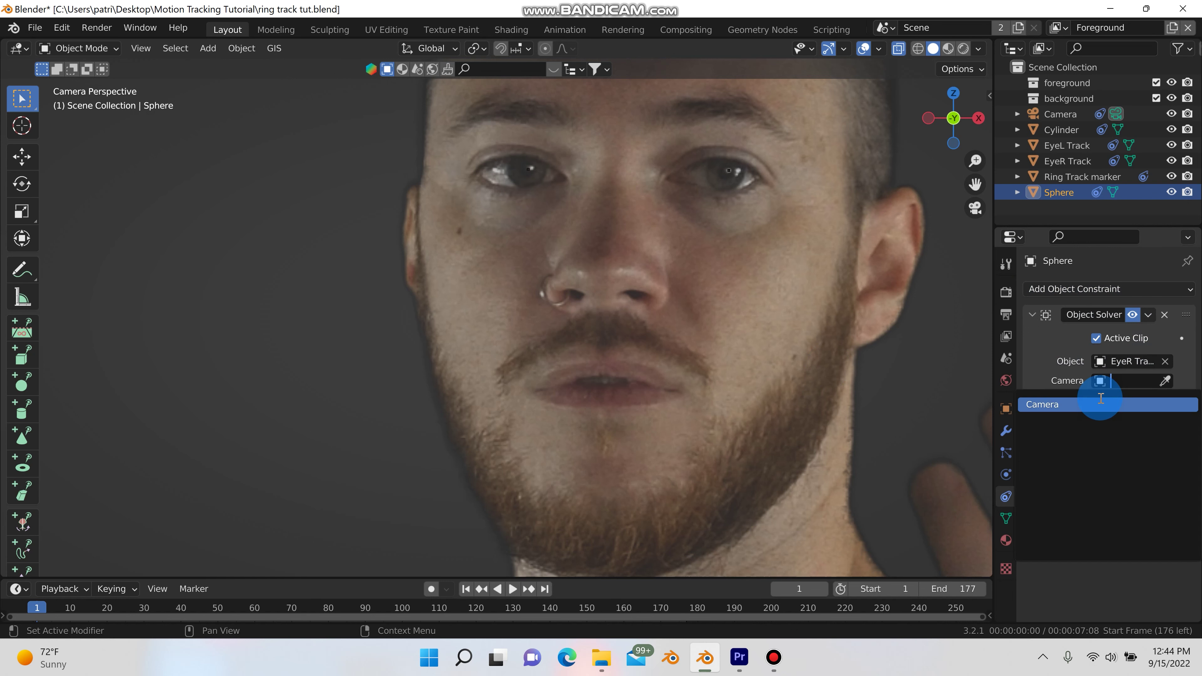
click(1105, 407)
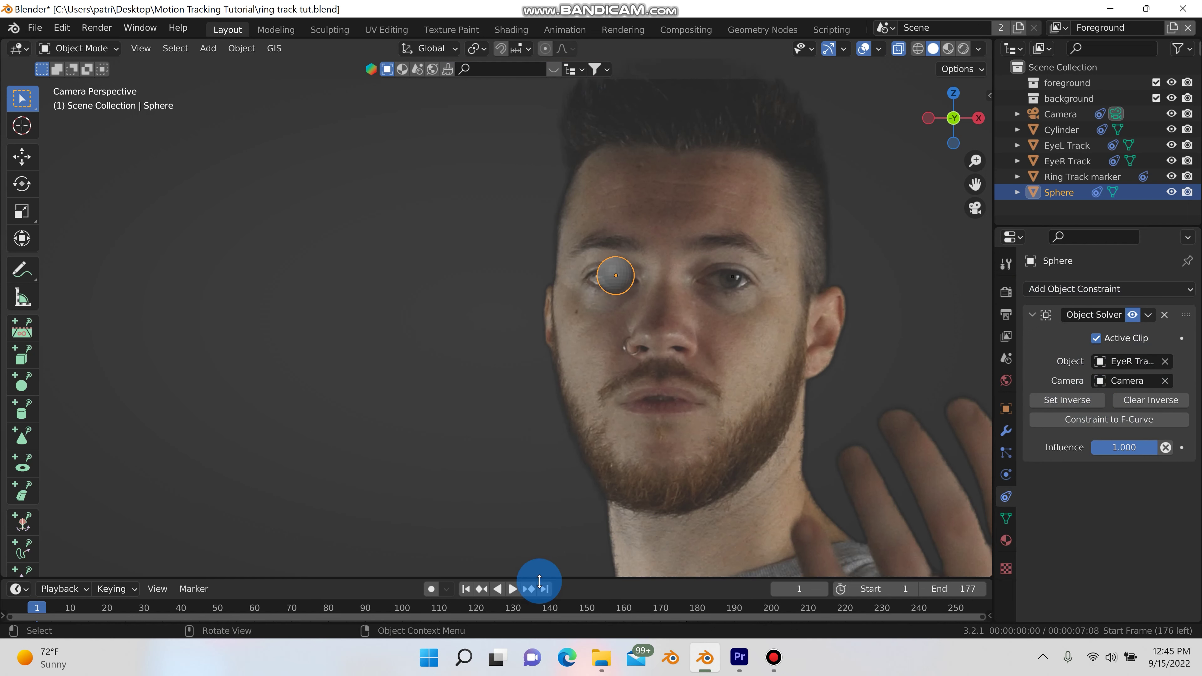
click(515, 588)
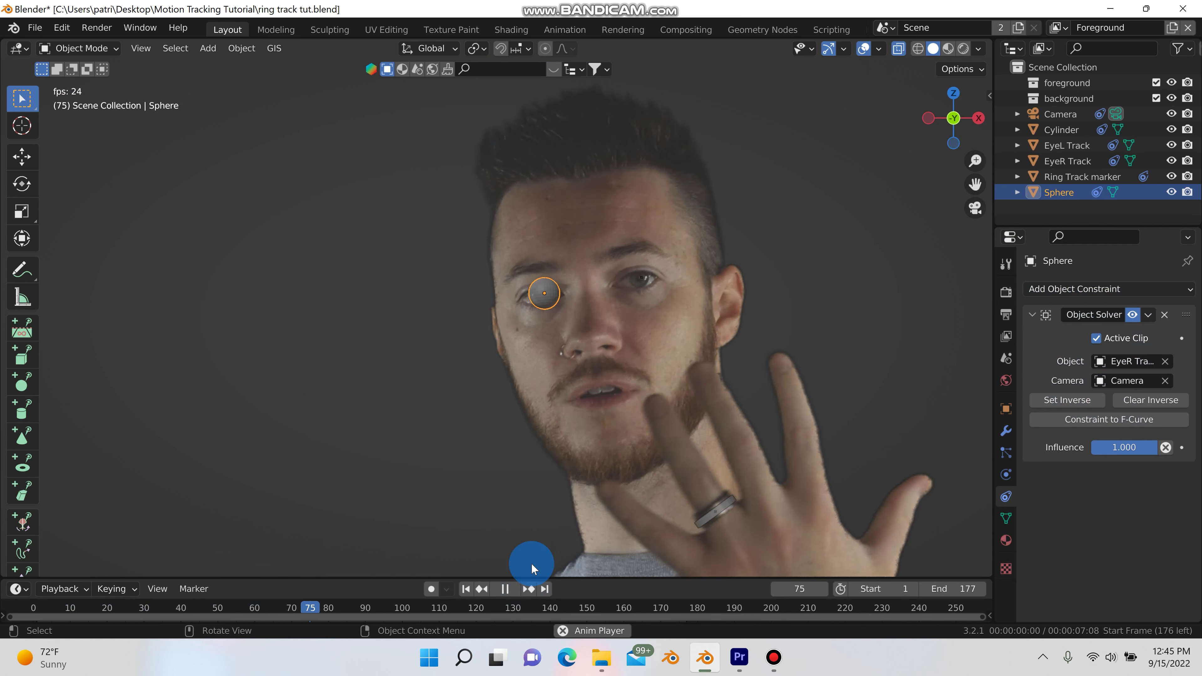
click(506, 588)
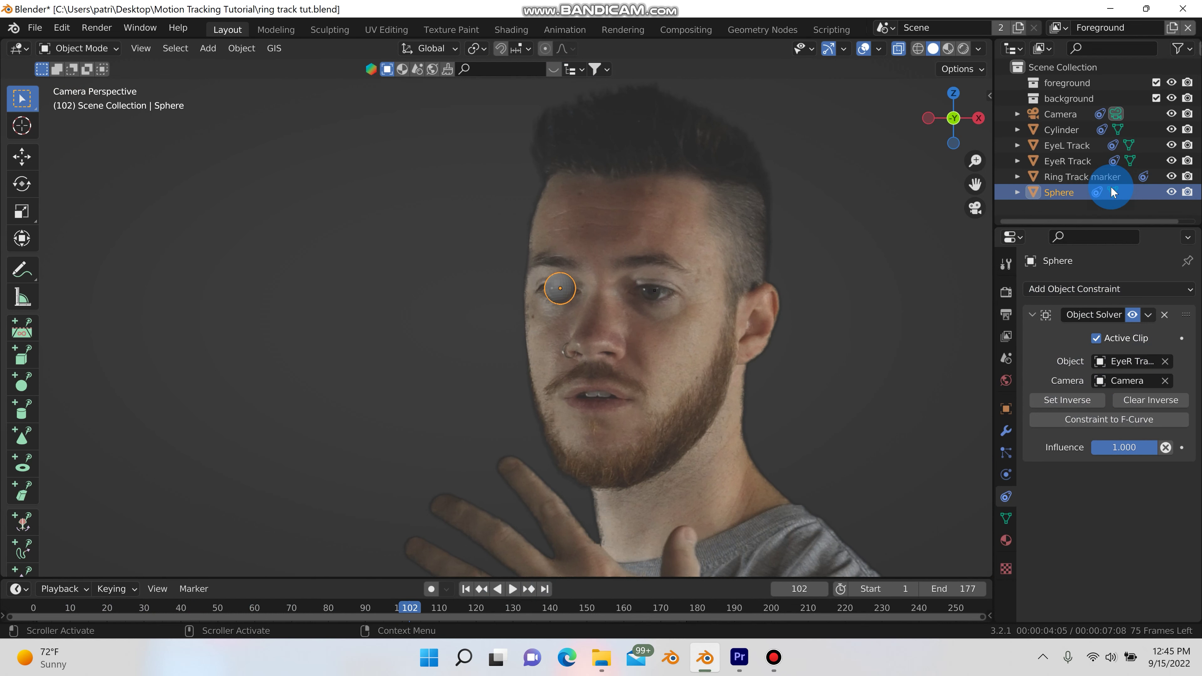
Hide the Ring Track marker, EyeR Track and EyeL Track meshes in the viewport and disable them in renders
click(1170, 177)
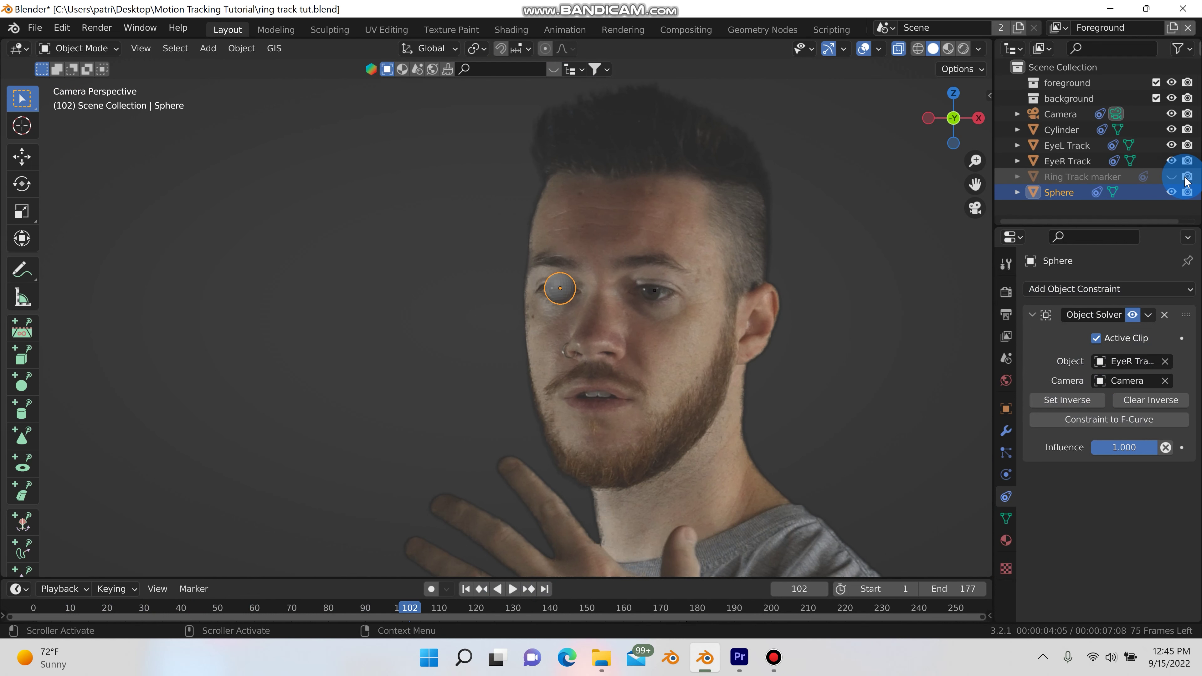
click(1187, 177)
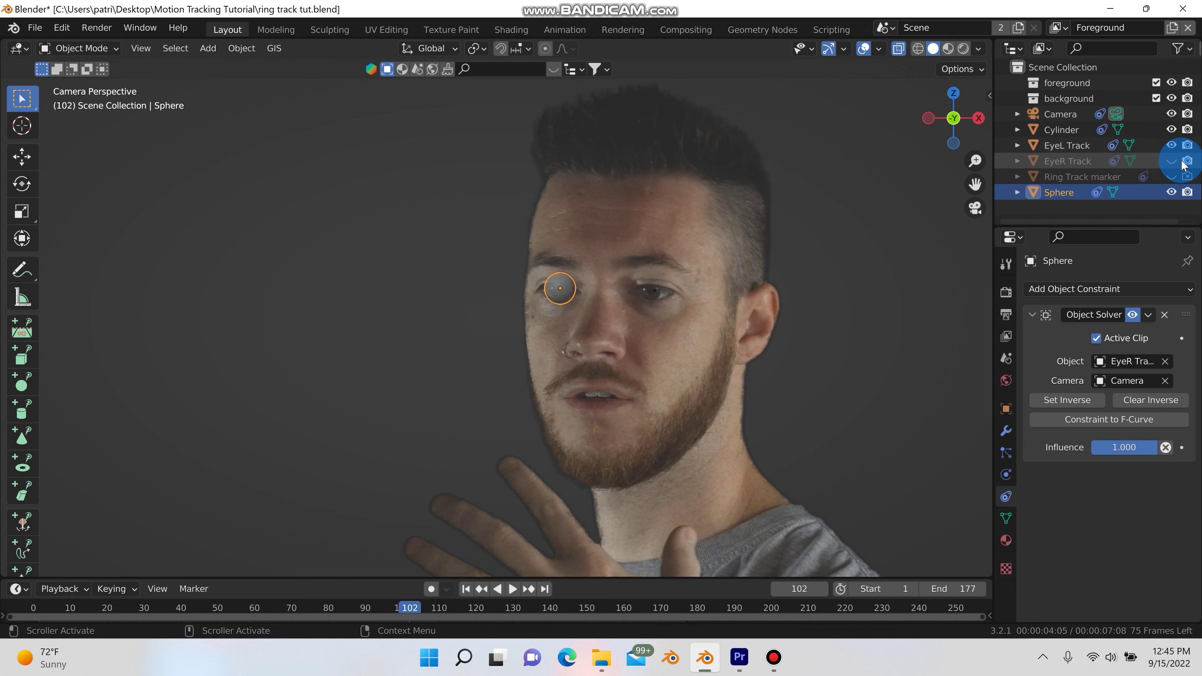
click(1171, 145)
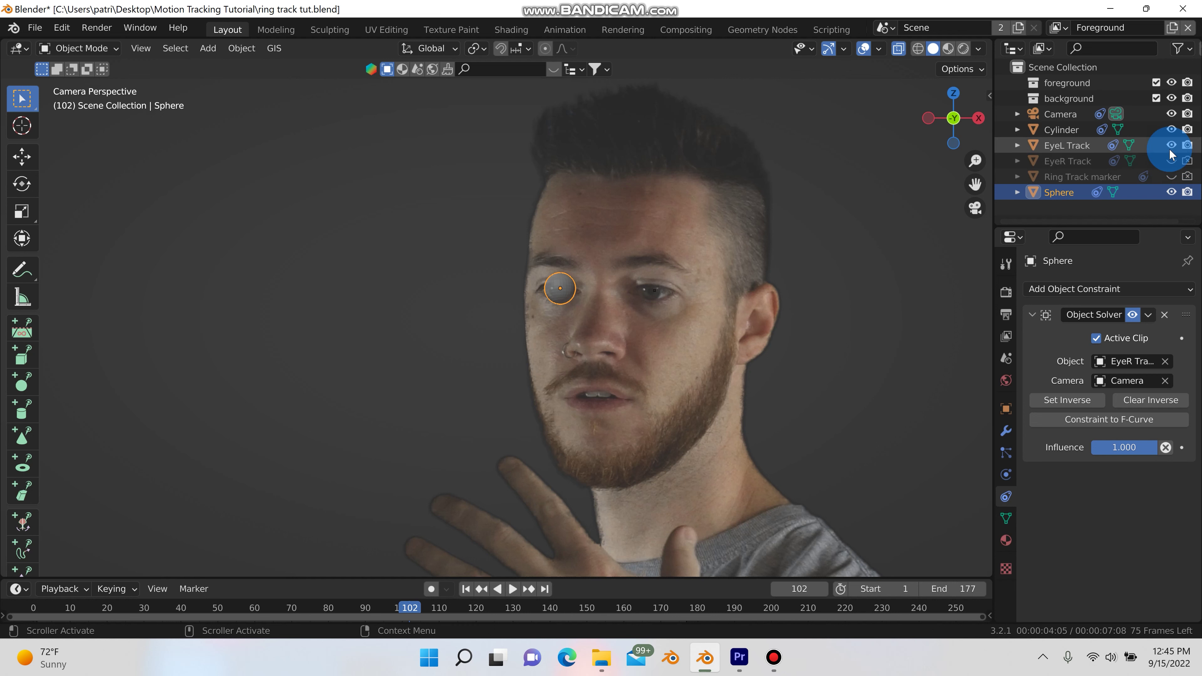
click(1187, 145)
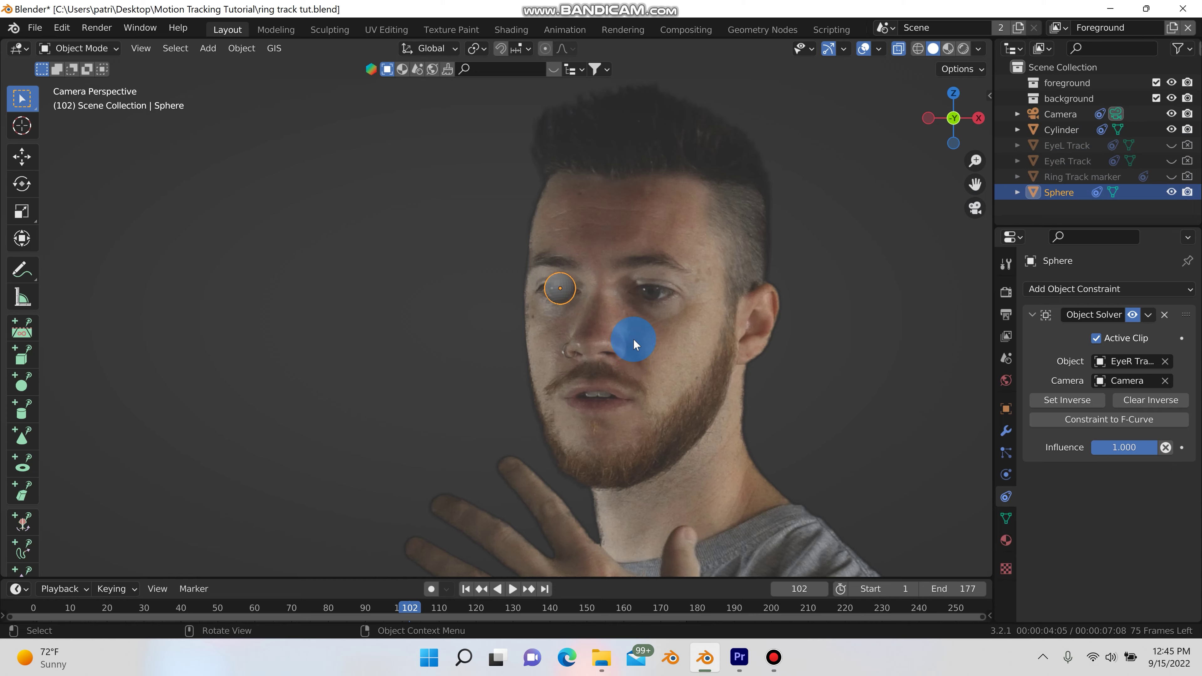
Make the eye track meshes and the Ring Track marker visible in the viewport again while viewing the scene from above
key(KP_7)
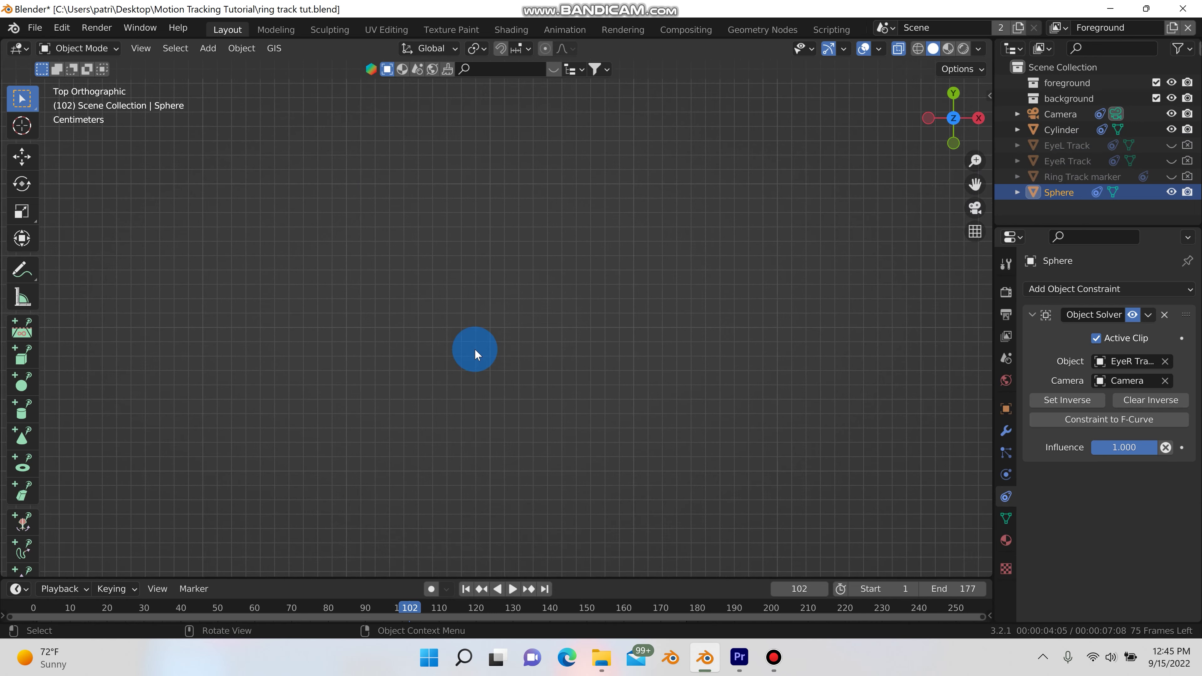
scroll(496, 454, down, 5)
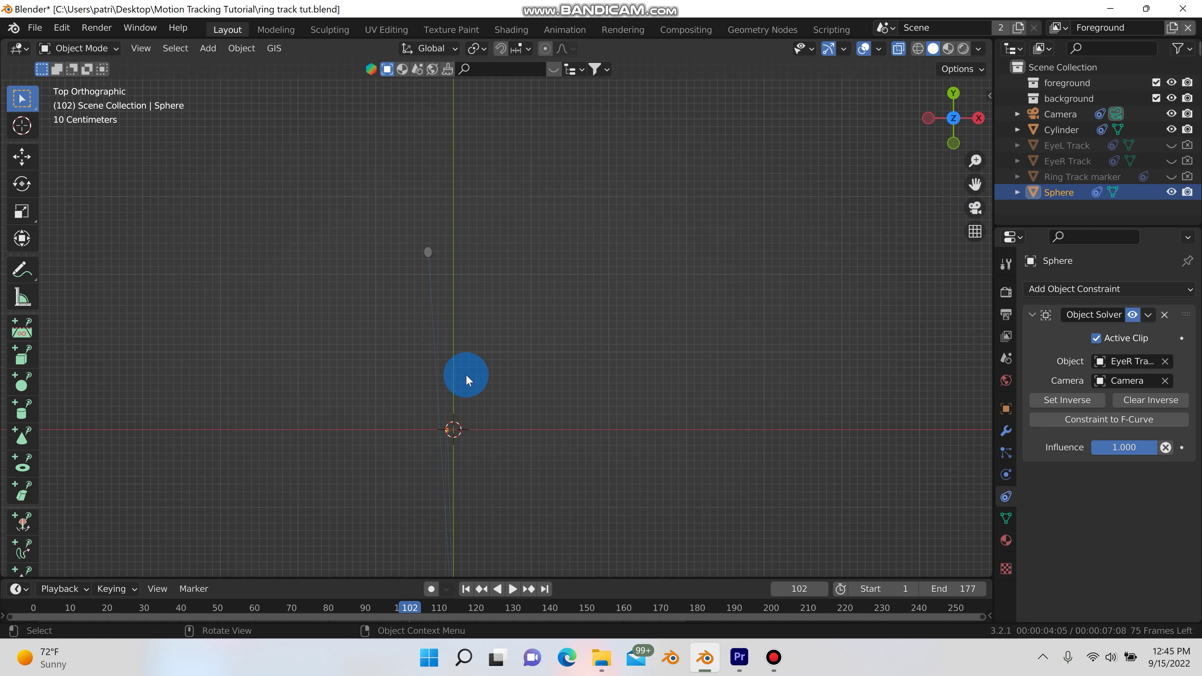
scroll(464, 379, up, 2)
drag(438, 423, 435, 365)
shift+middle_drag(436, 365, 477, 499)
scroll(477, 499, down, 2)
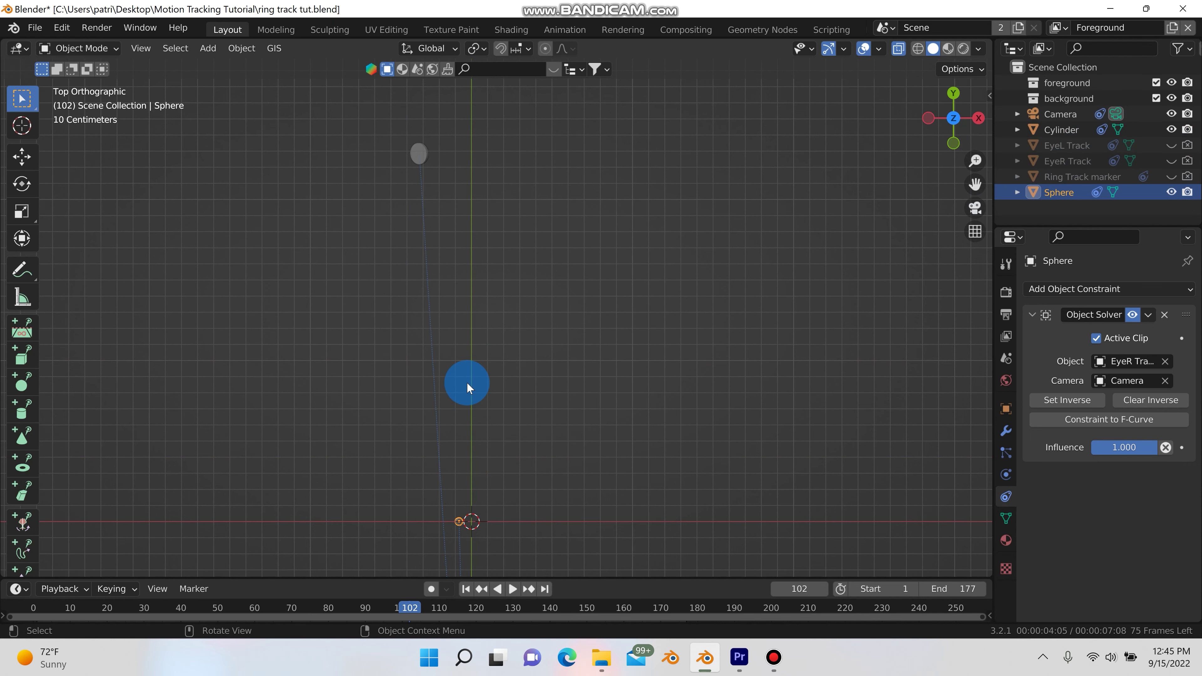
scroll(493, 433, down, 2)
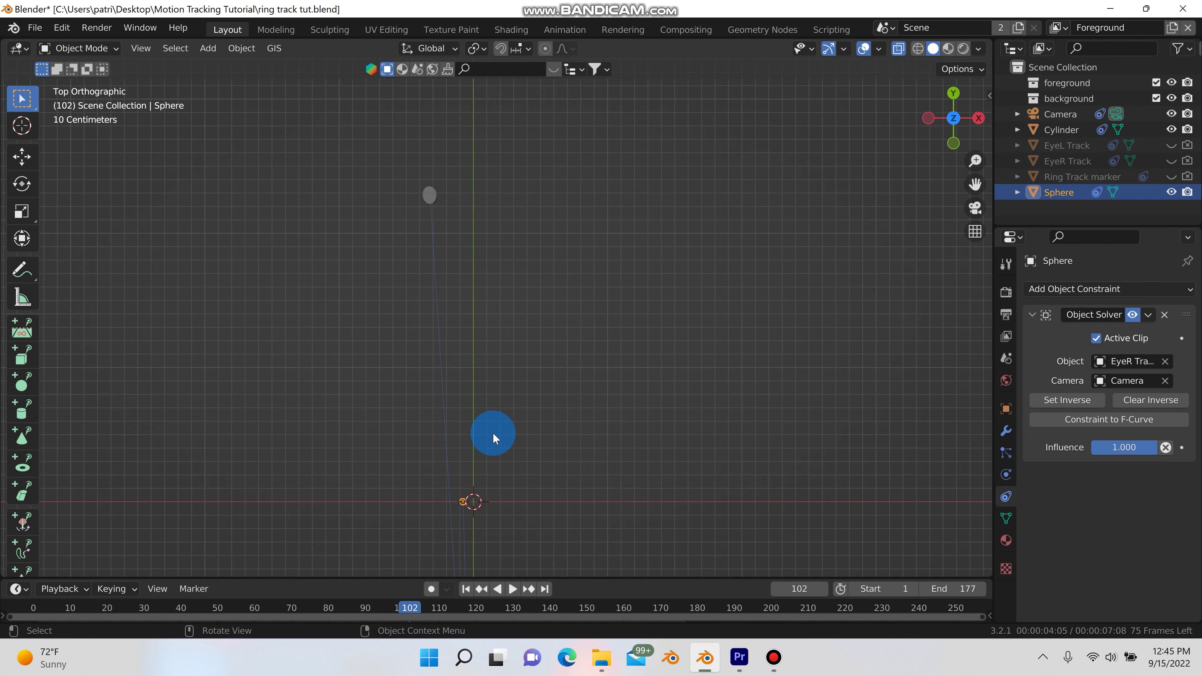
click(1170, 162)
click(1171, 176)
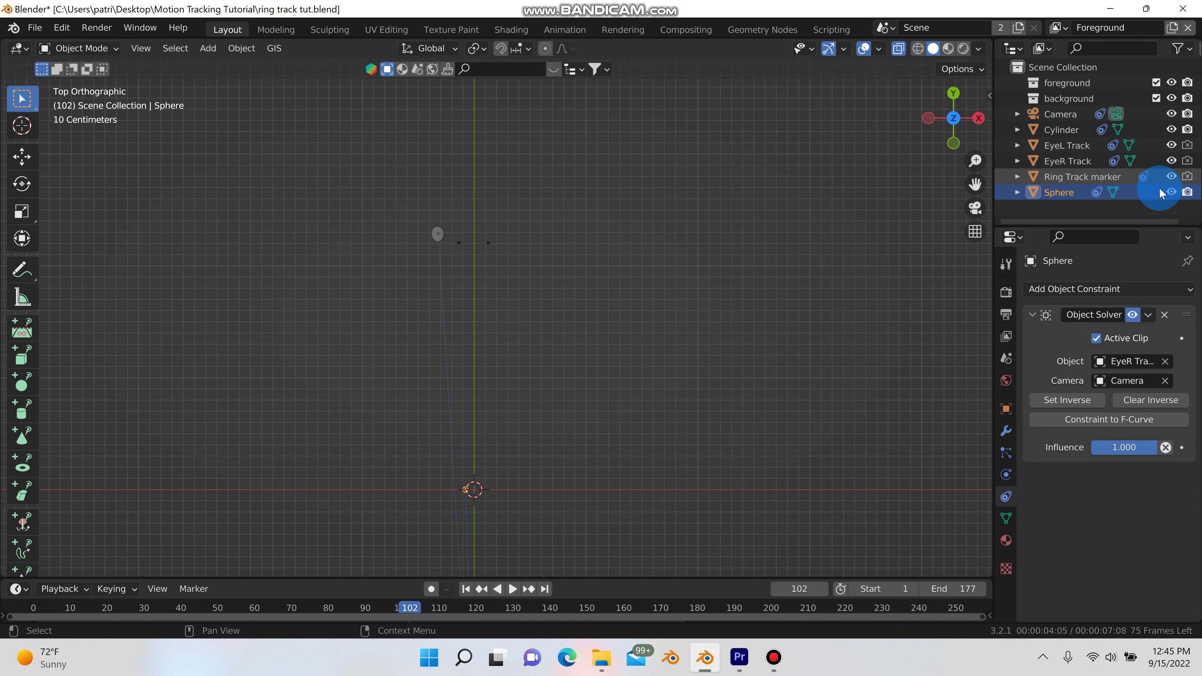
mouse_move(467, 510)
shift+middle_down()
mouse_move(478, 475)
mouse_move(452, 477)
mouse_move(479, 425)
mouse_move(446, 519)
mouse_move(467, 526)
shift+middle_up()
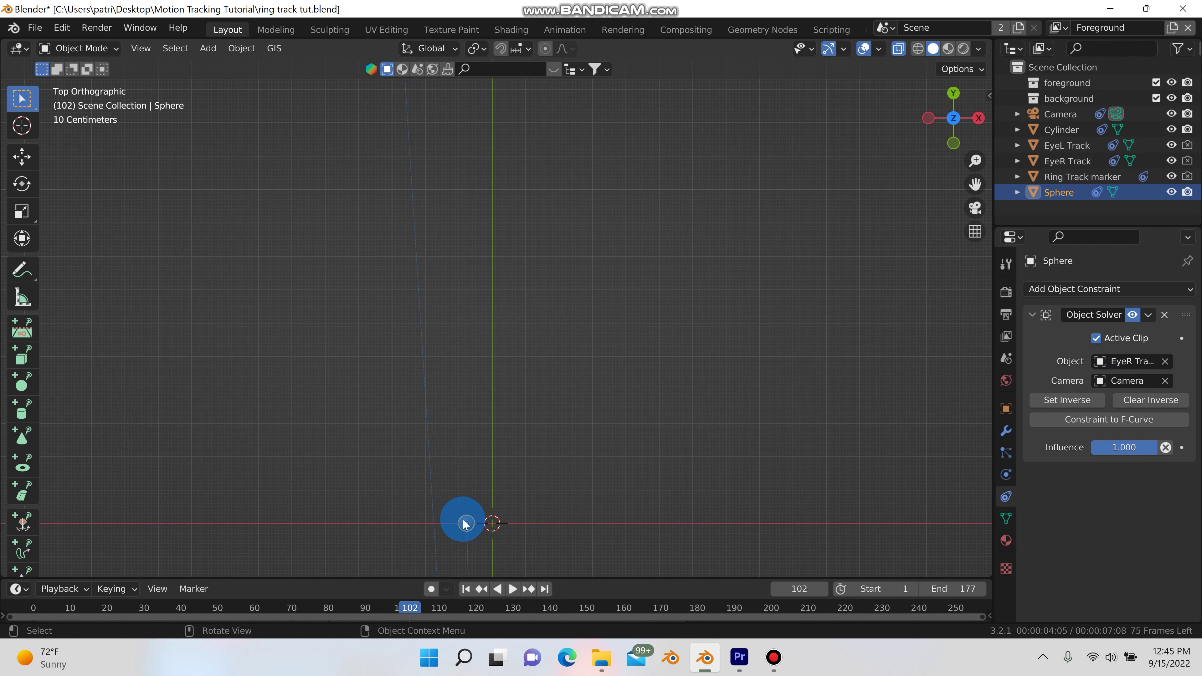
Remove the sphere's Object Solver constraint and move the sphere close to the EyeR Track mesh in top view
click(1164, 314)
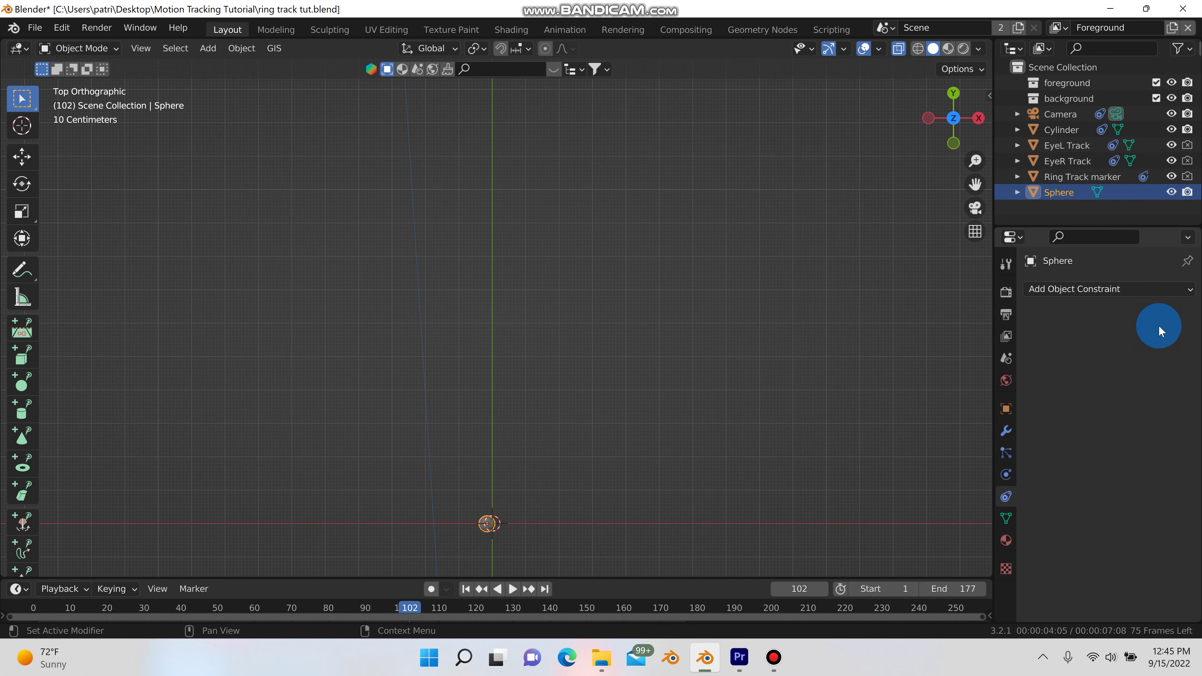
shift+middle_drag(570, 355, 574, 430)
key(g)
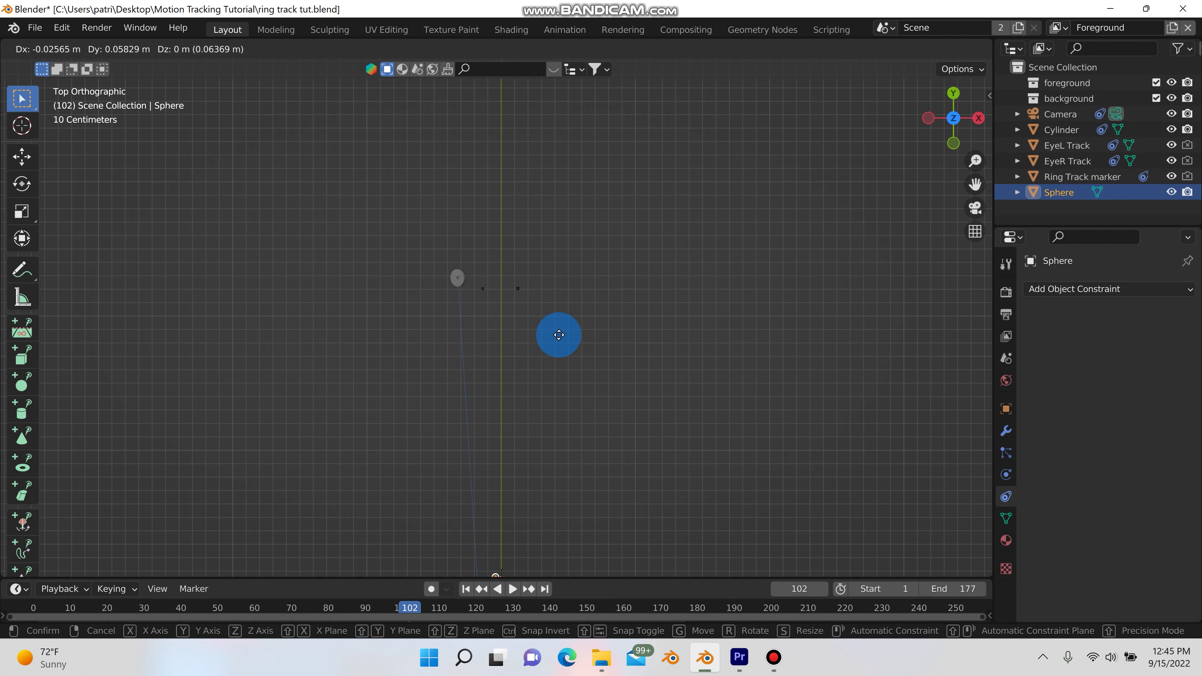
click(554, 146)
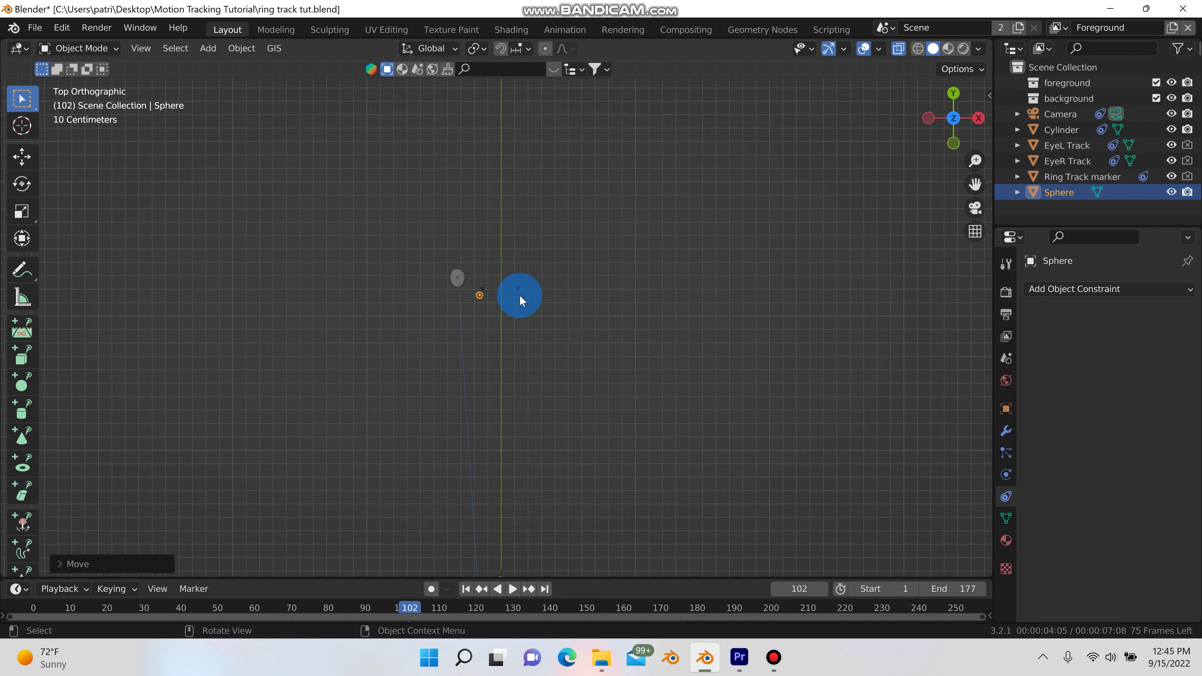
Center the sphere on the EyeR Track mesh in top view, moving it about 0.023 m in X and 0.046 m in Y
scroll(518, 296, up, 9)
scroll(419, 252, down, 4)
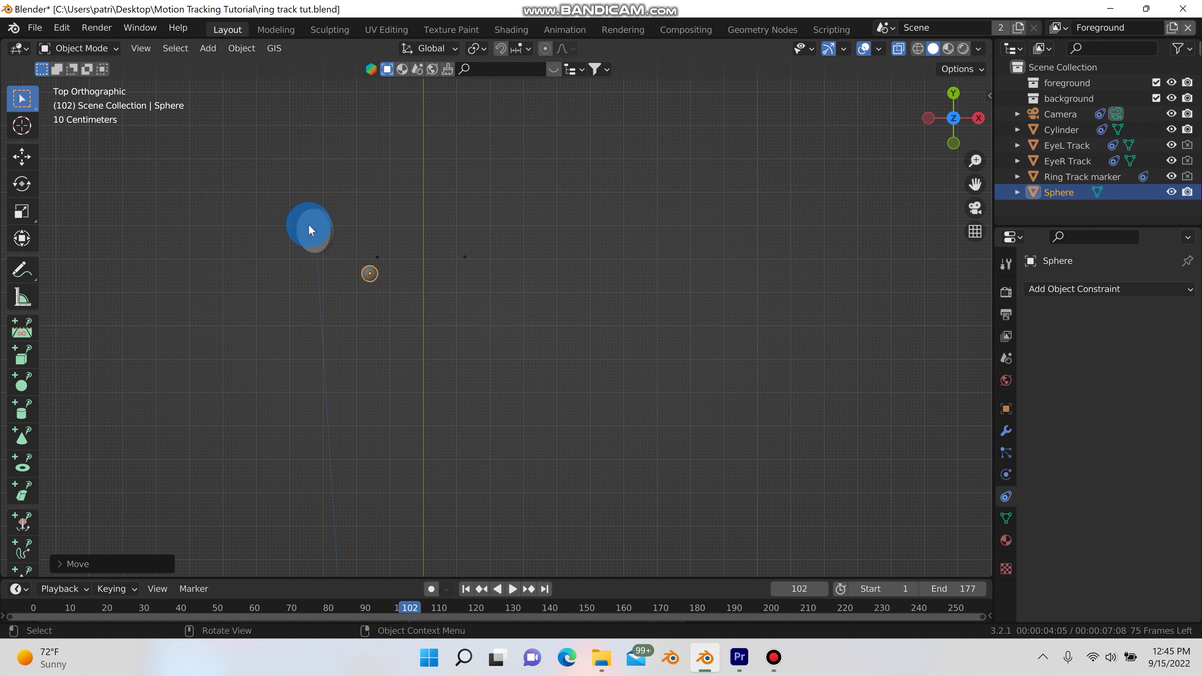
scroll(372, 278, up, 3)
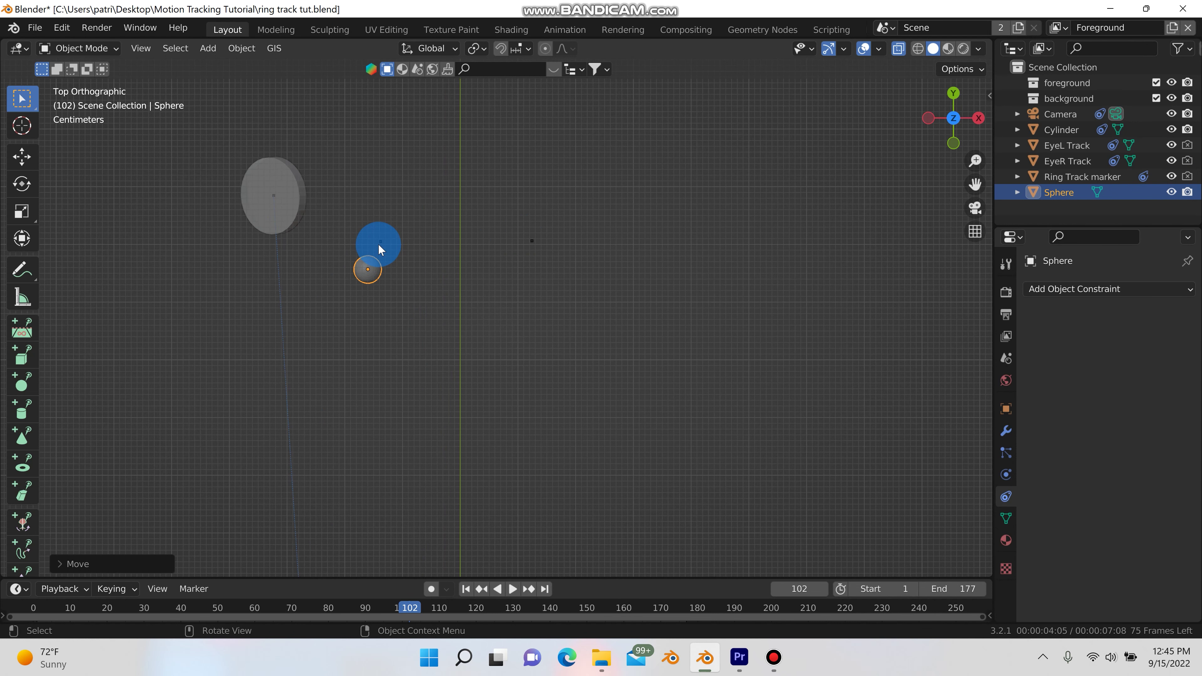
scroll(402, 268, up, 3)
shift+middle_drag(386, 267, 438, 332)
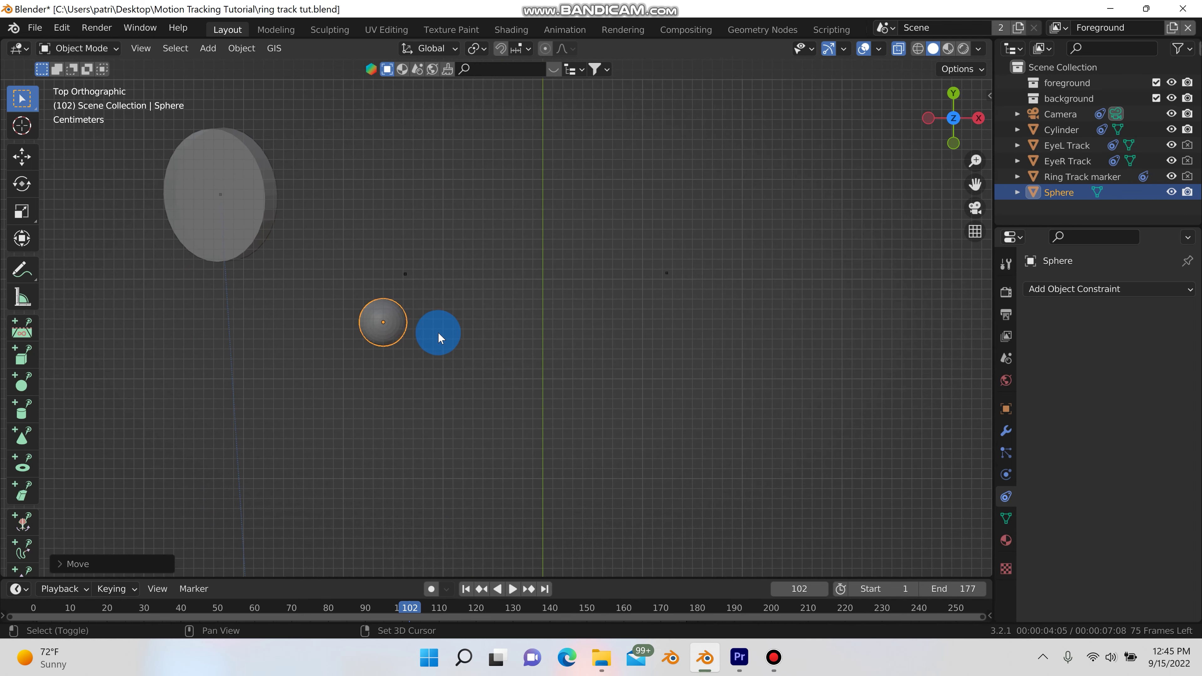
key(g)
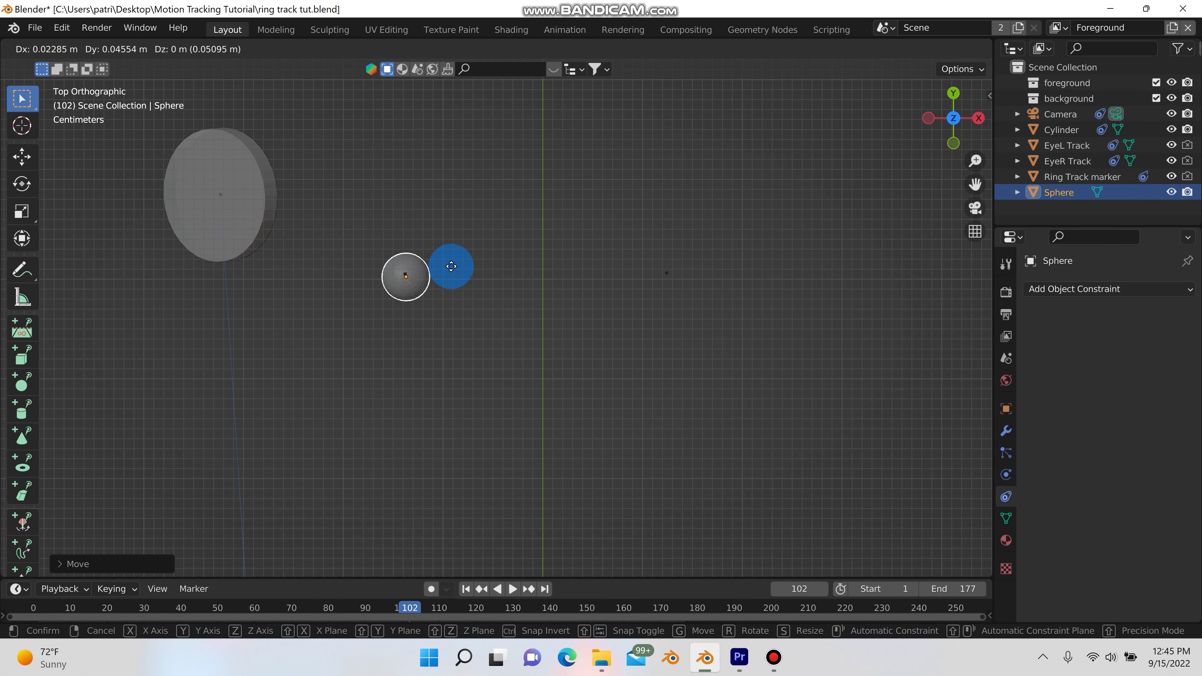
click(448, 257)
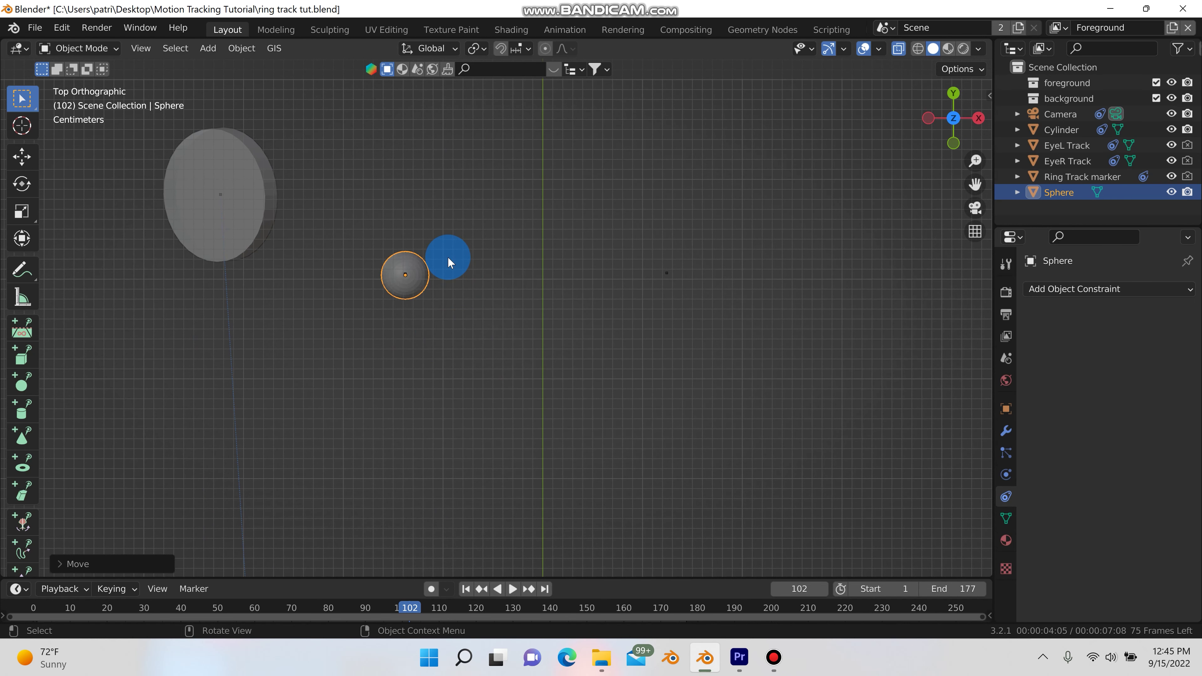
In front view, hide the camera in the viewport and scale the sphere down
key(KP_1)
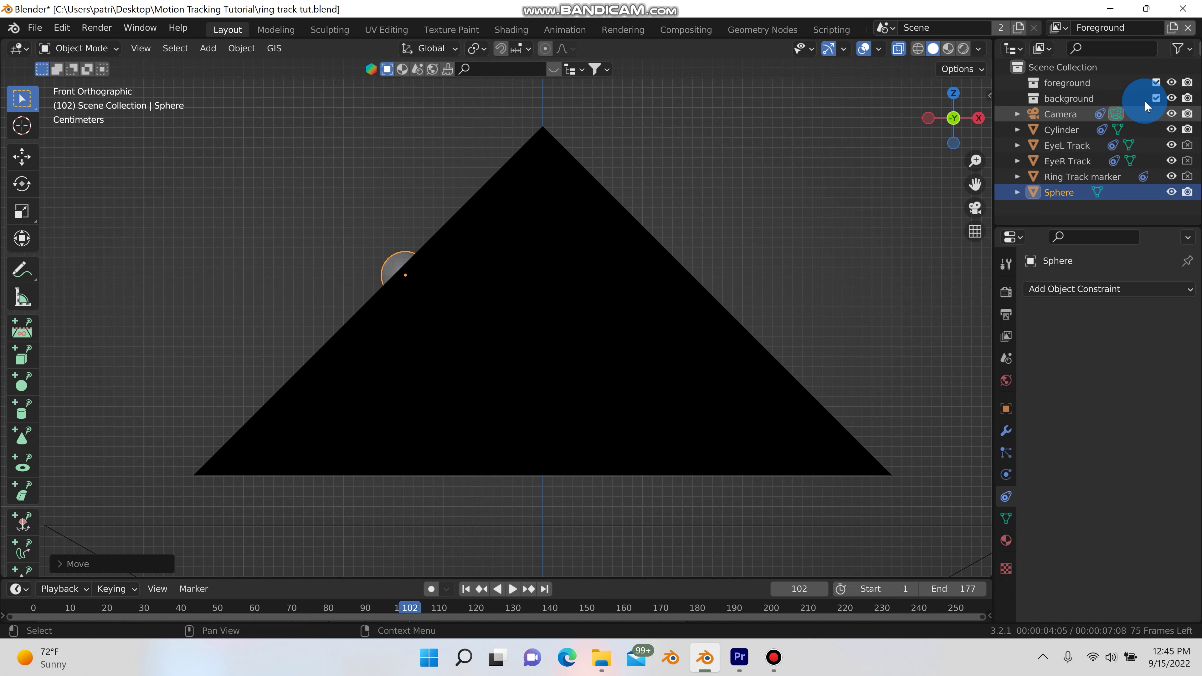
click(1171, 113)
scroll(403, 286, up, 3)
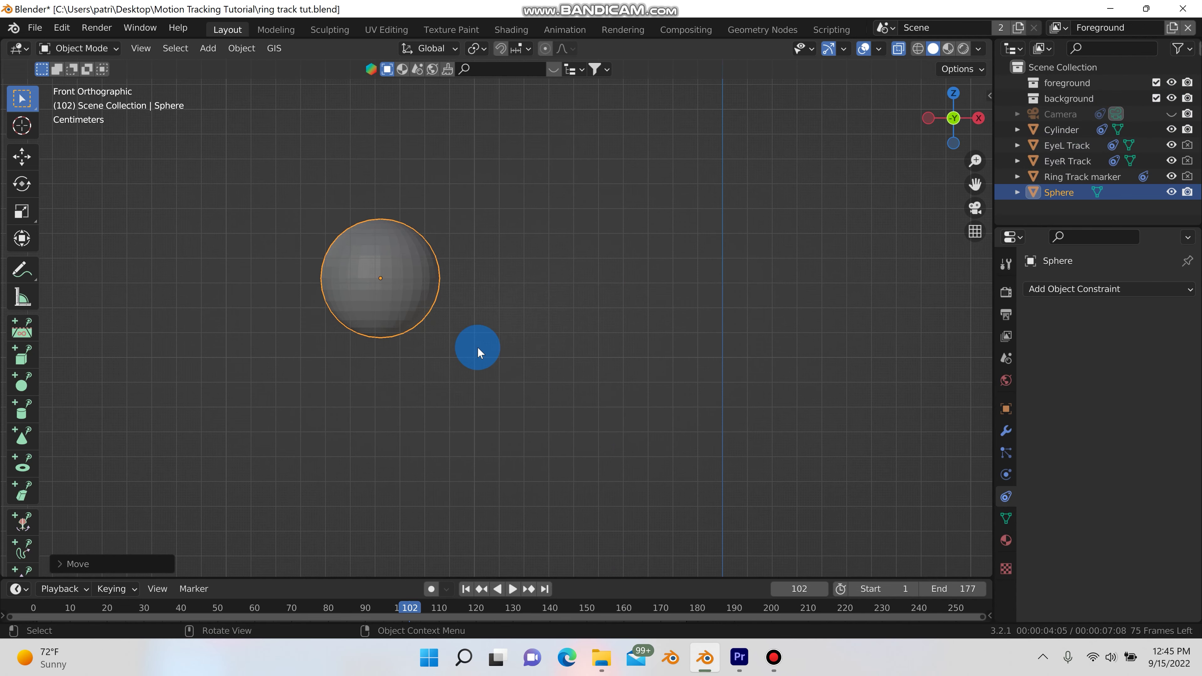
key(s)
click(426, 337)
scroll(510, 344, down, 6)
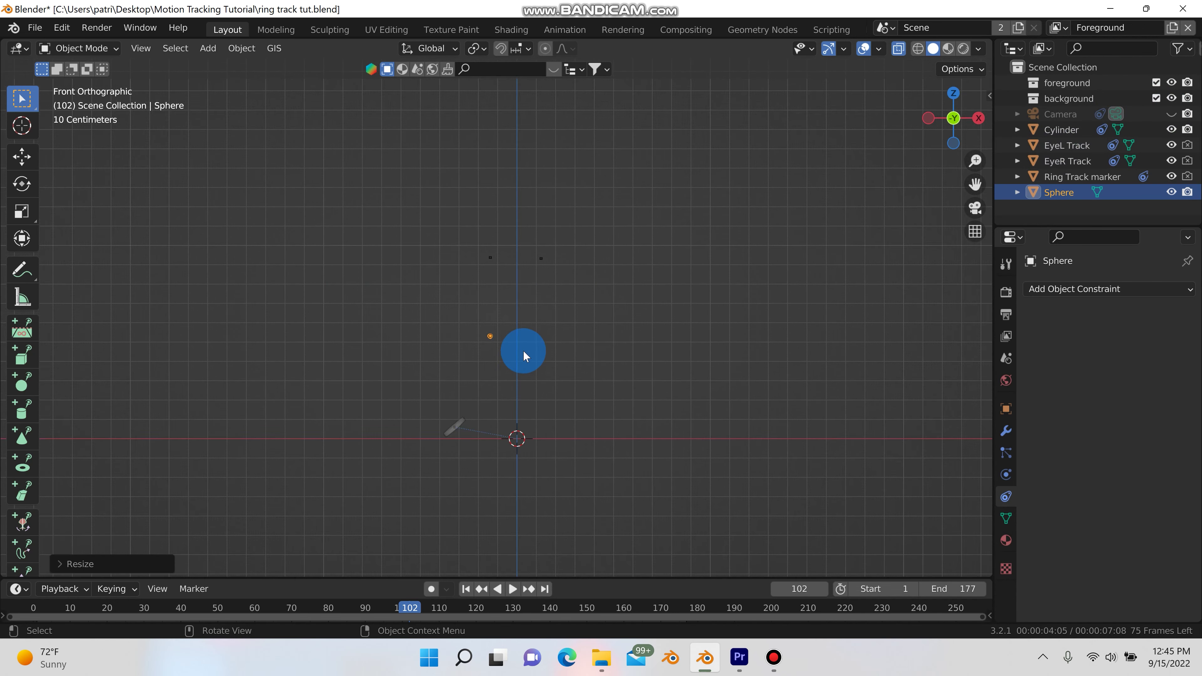
Raise the sphere along Z by about 0.42 m in front view, and fine-tune its height to line up with the EyeR Track mesh
key(g)
key(z)
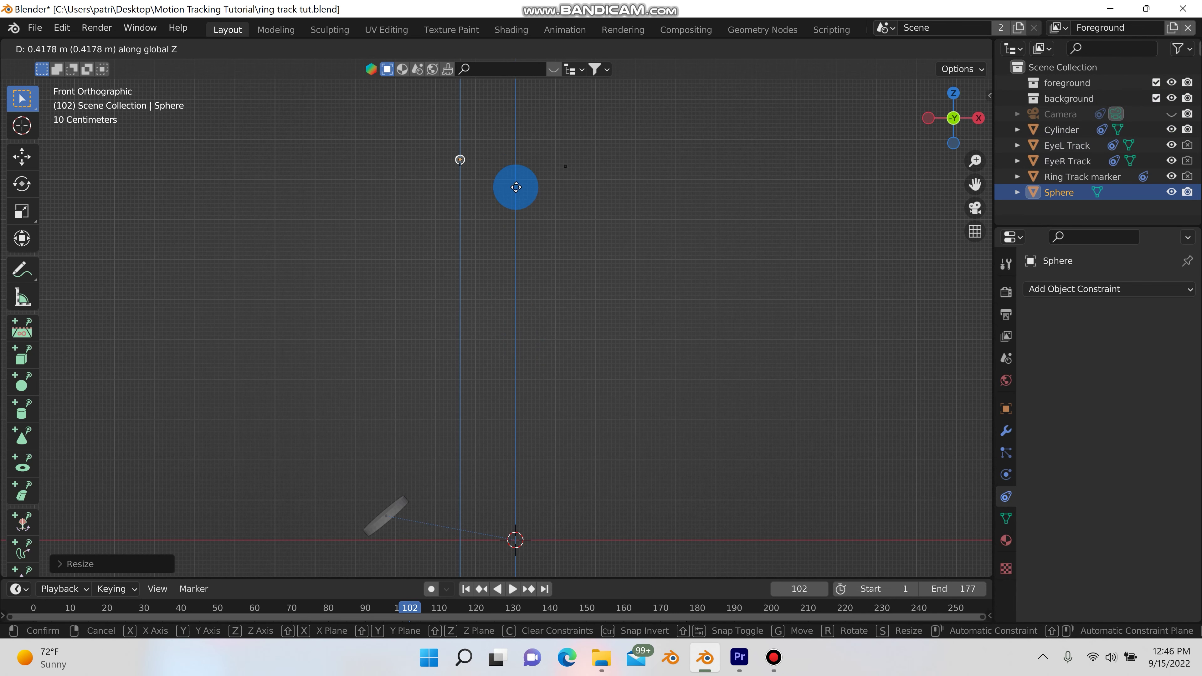
click(514, 182)
scroll(514, 182, up, 3)
scroll(454, 272, up, 2)
scroll(467, 308, up, 6)
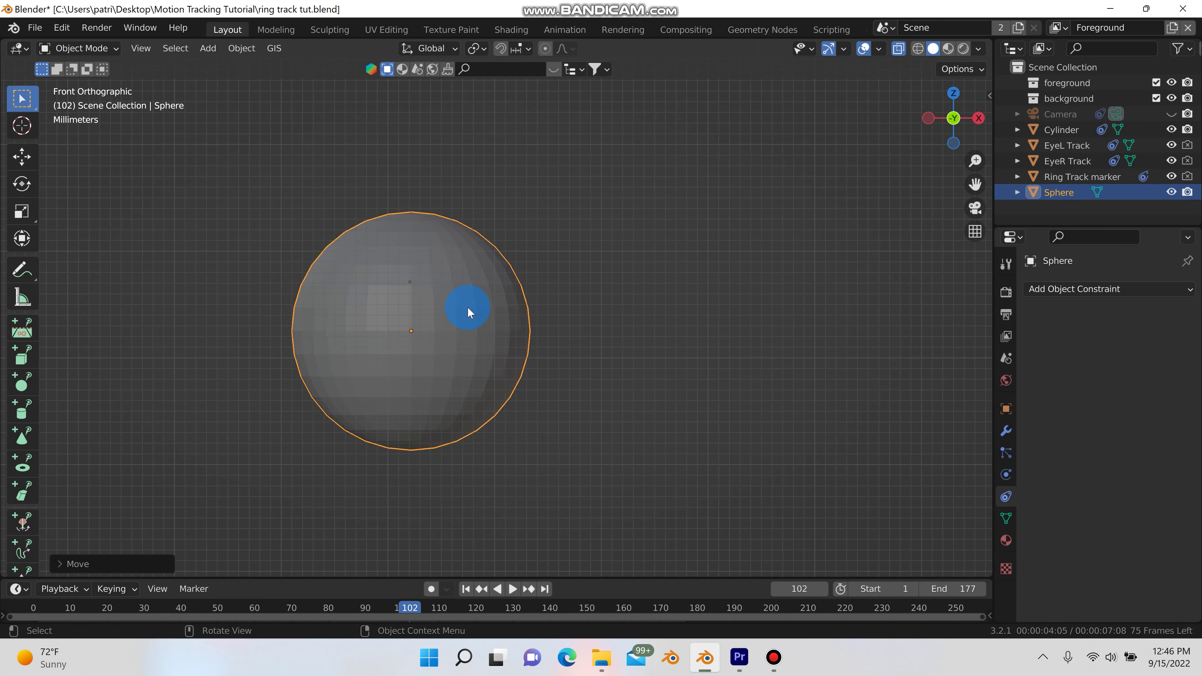
key(g)
key(z)
drag(413, 513, 394, 276)
scroll(391, 287, up, 4)
key(KP_7)
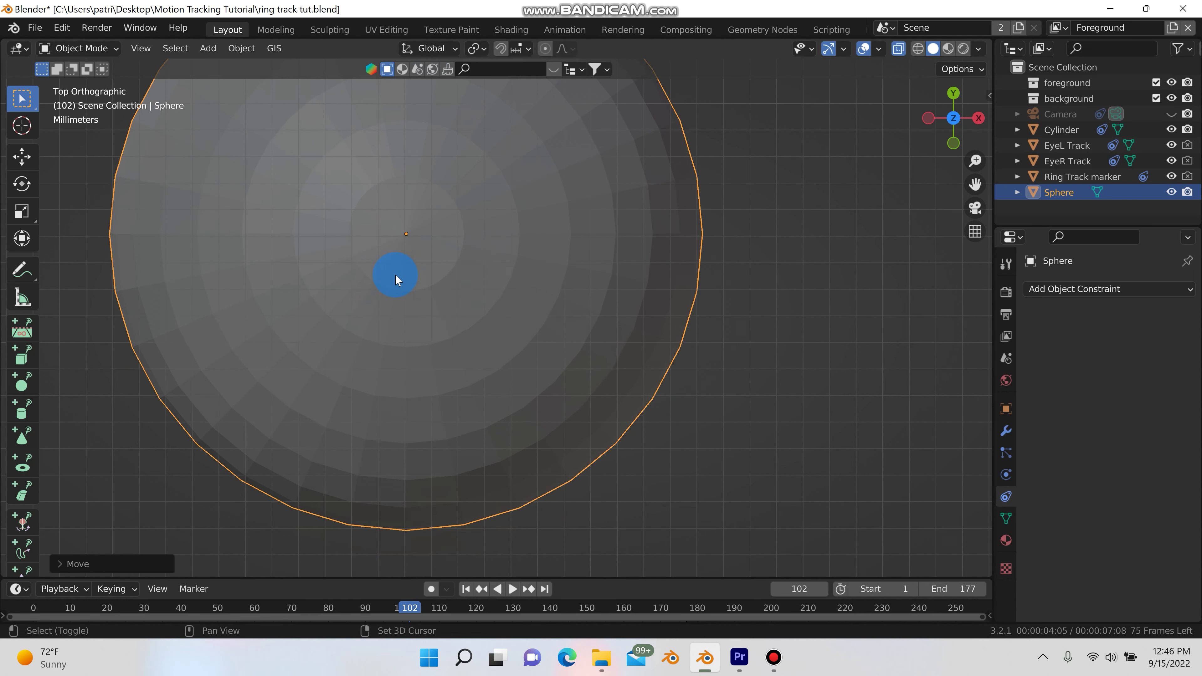
Switch to the camera view and make the Camera visible in the viewport again
click(975, 205)
click(599, 330)
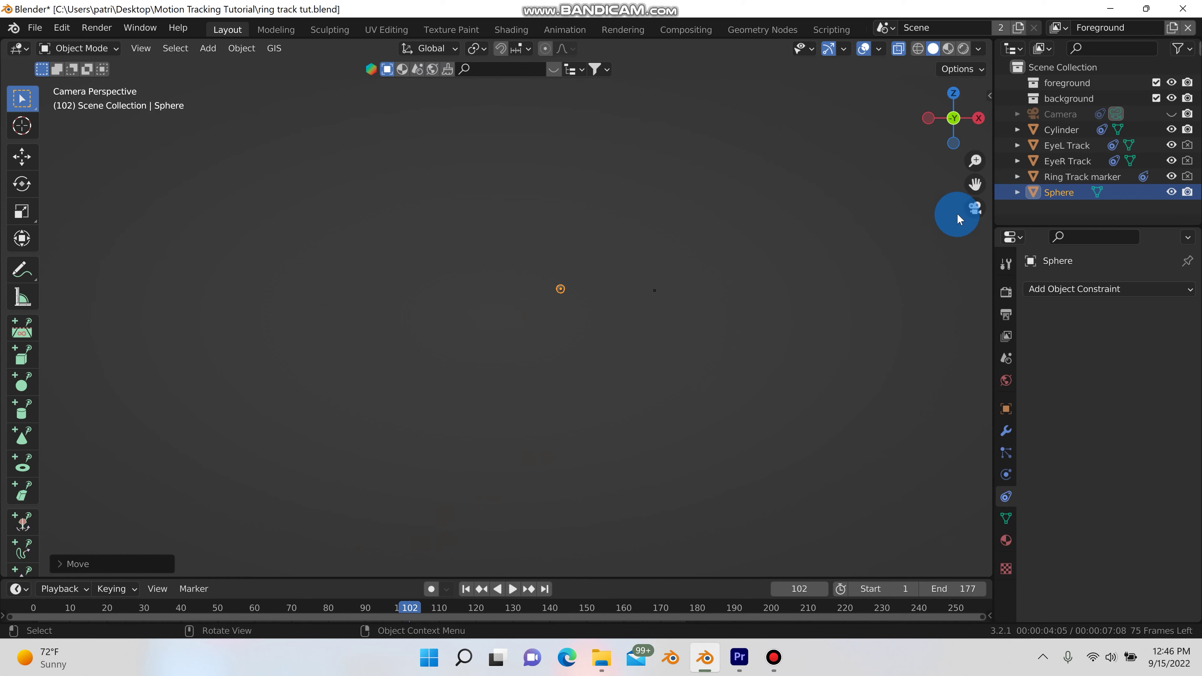
click(1171, 114)
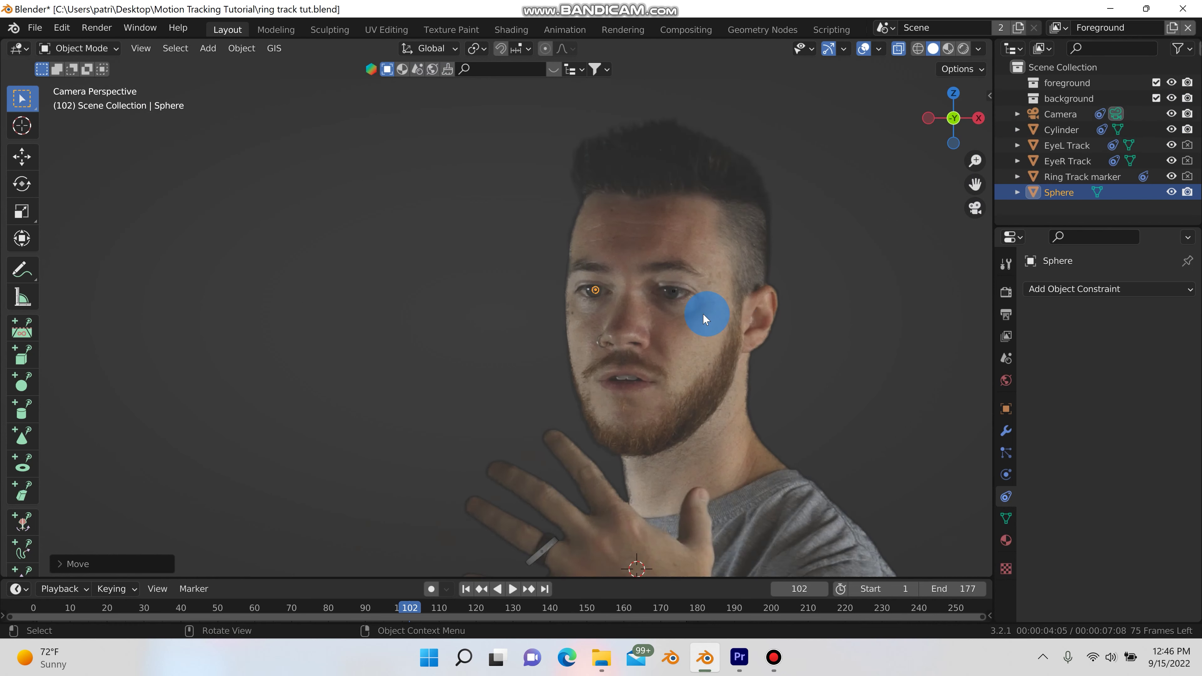
Try to stretch the sphere along X and Z to fit the eye shape, and undo the scaling
scroll(588, 271, up, 5)
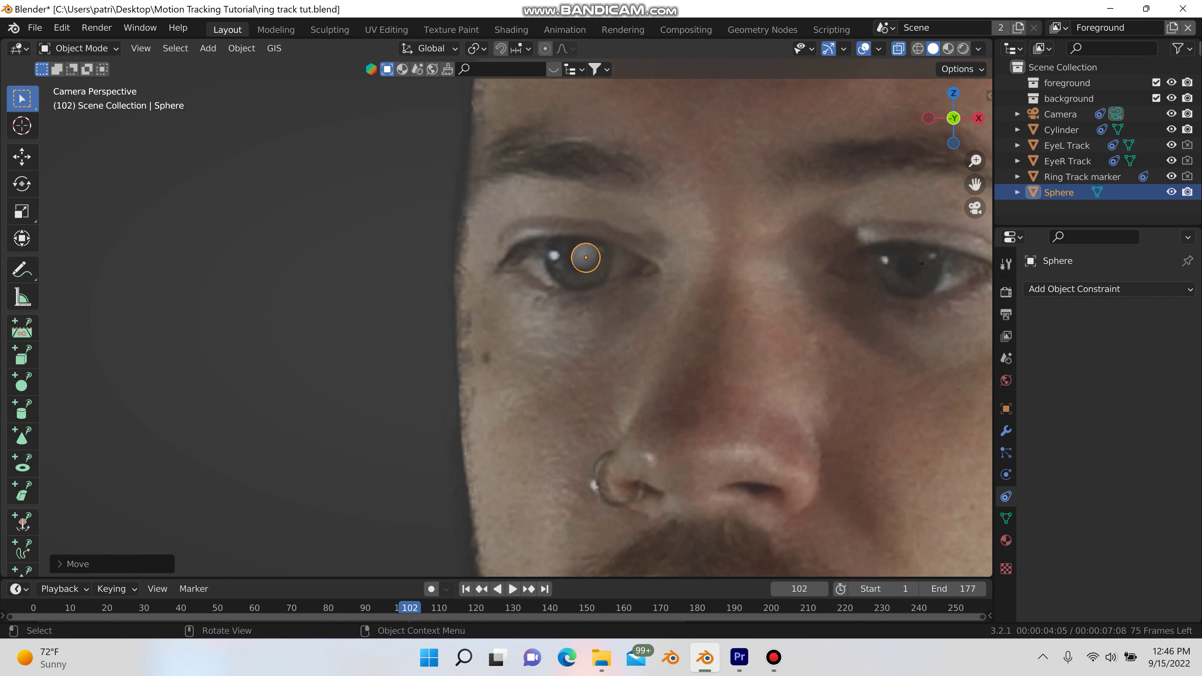
key(s)
key(x)
click(644, 263)
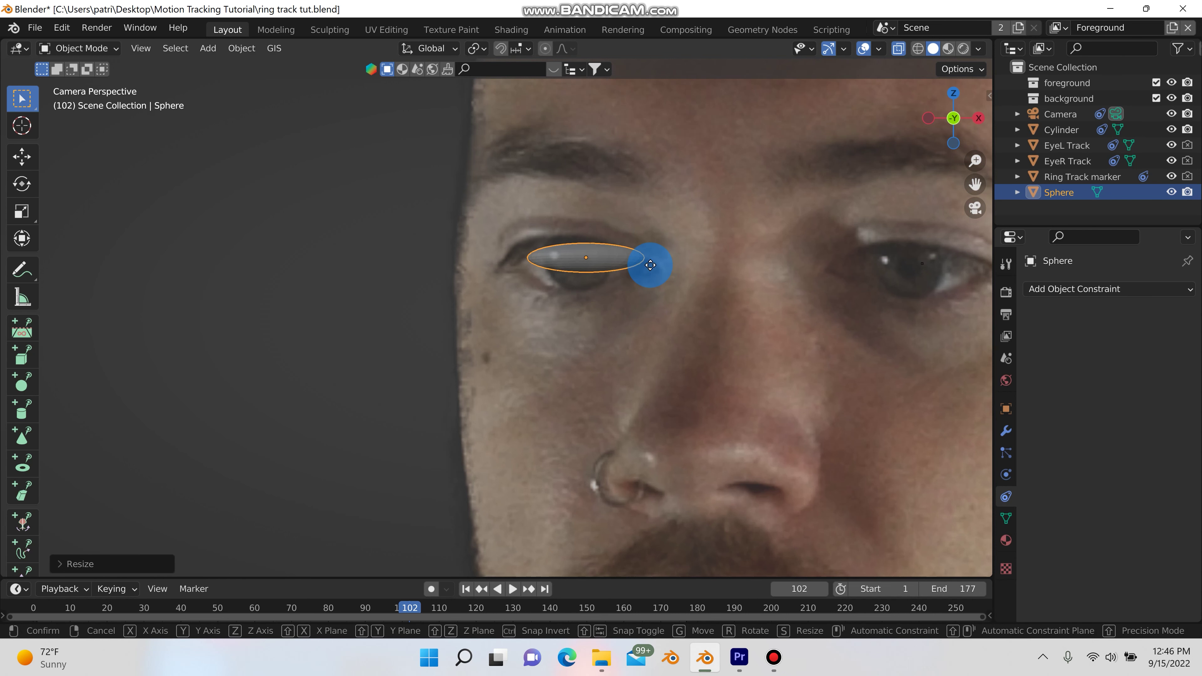
key(s)
key(z)
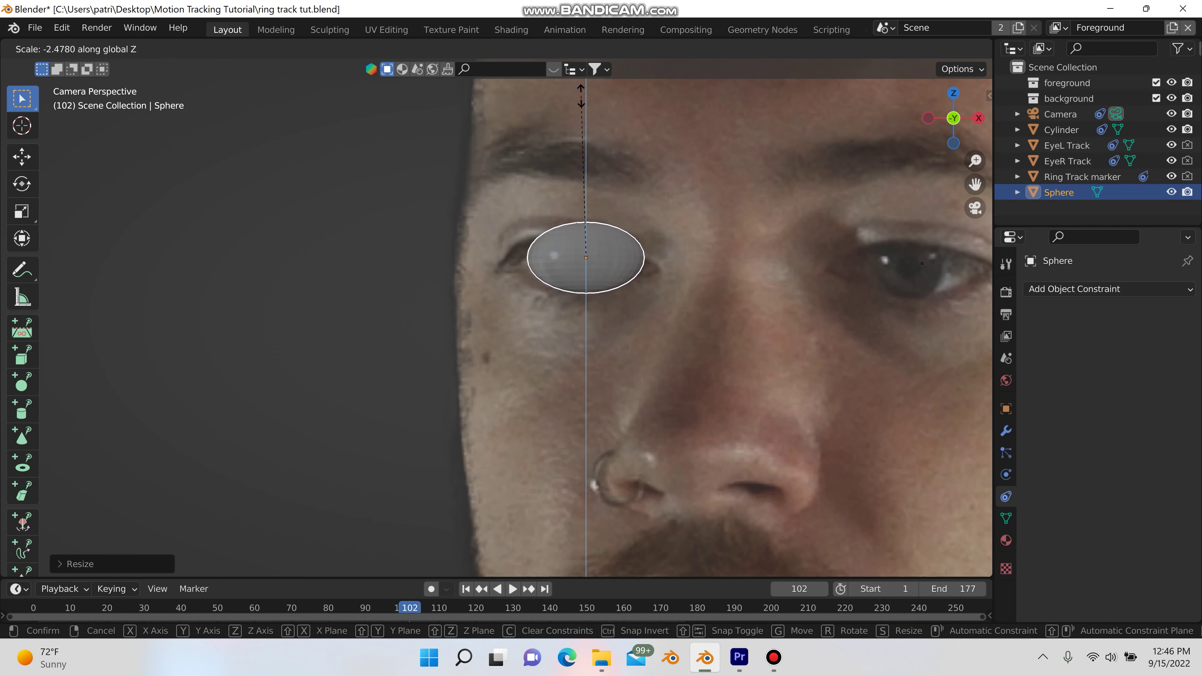
right_click(666, 325)
key(ctrl+z)
Assign the existing Material.001 to the sphere and show the viewport in Material Preview shading
scroll(681, 317, down, 5)
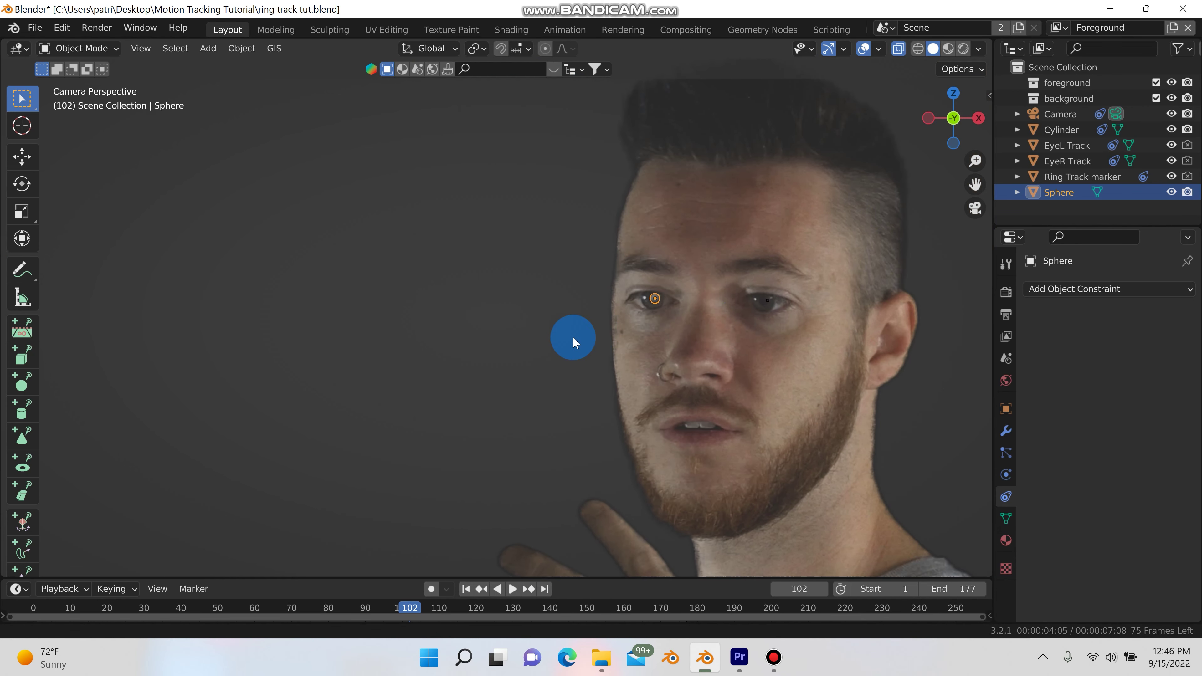
shift+middle_drag(573, 342, 409, 342)
click(1006, 540)
click(1036, 356)
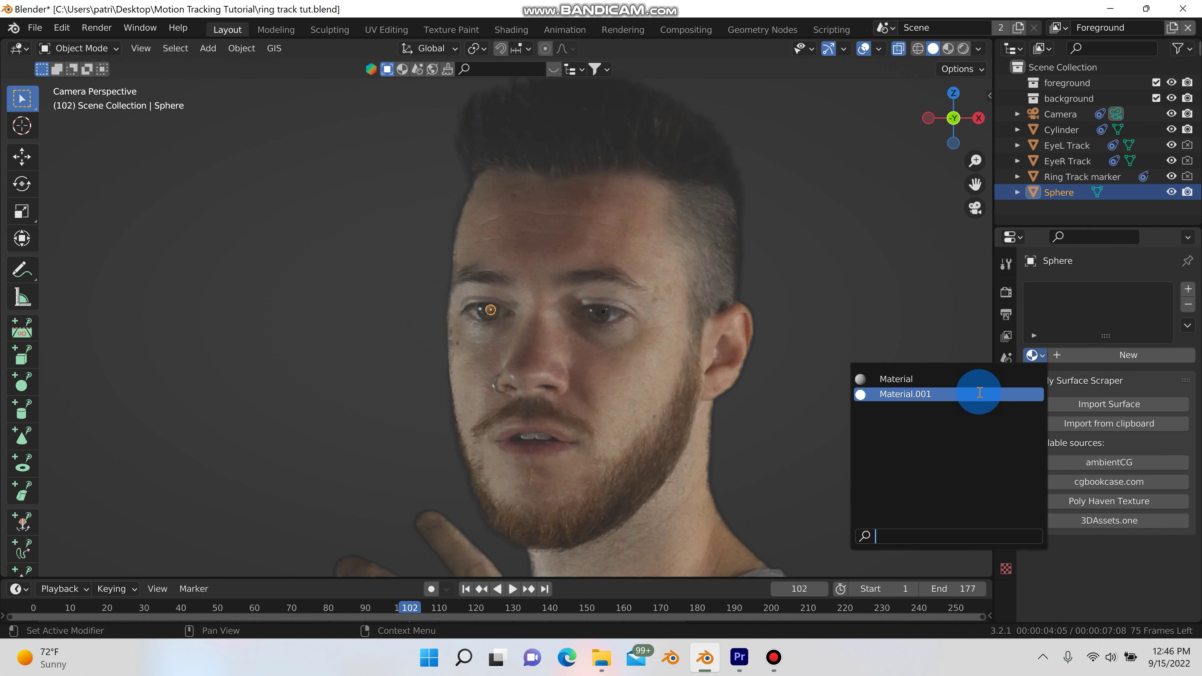
click(978, 393)
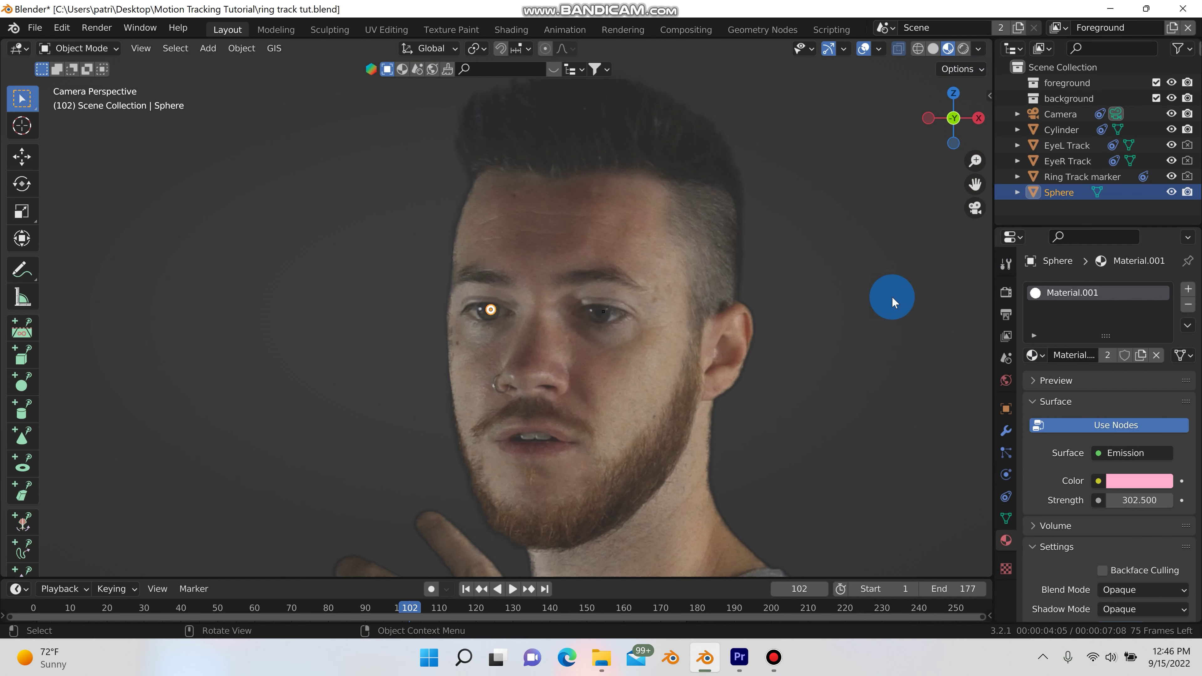
Deselect the sphere and enable Bloom in the Eevee render settings
click(904, 349)
click(1006, 292)
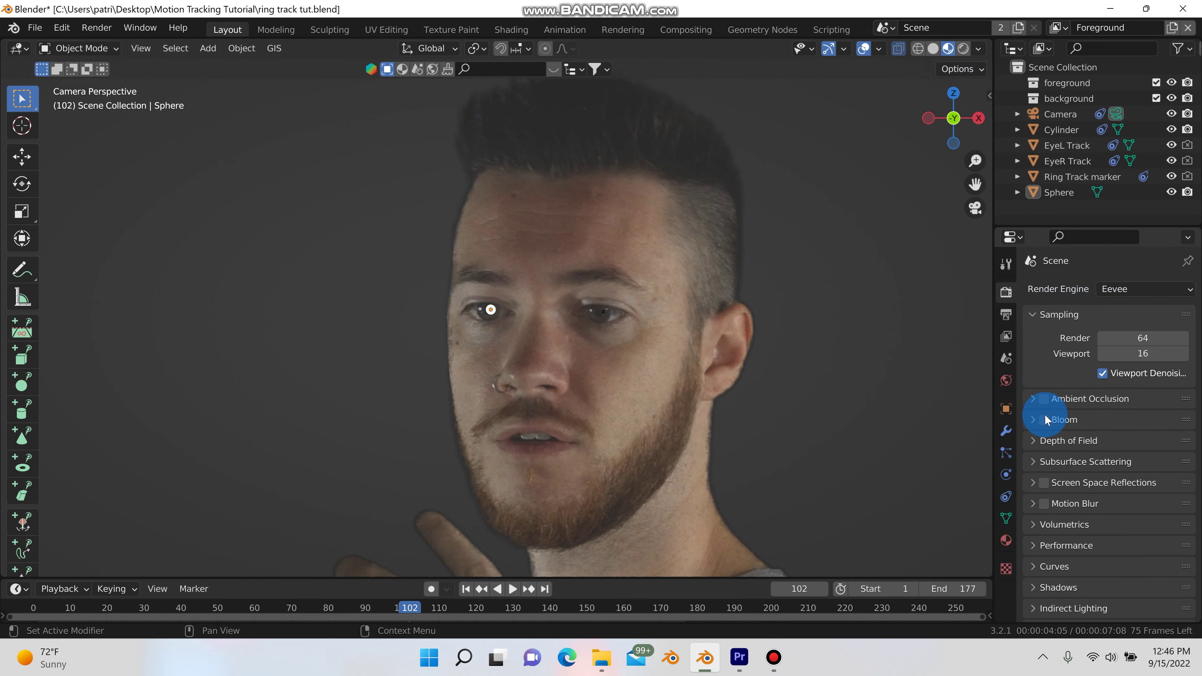
click(1044, 420)
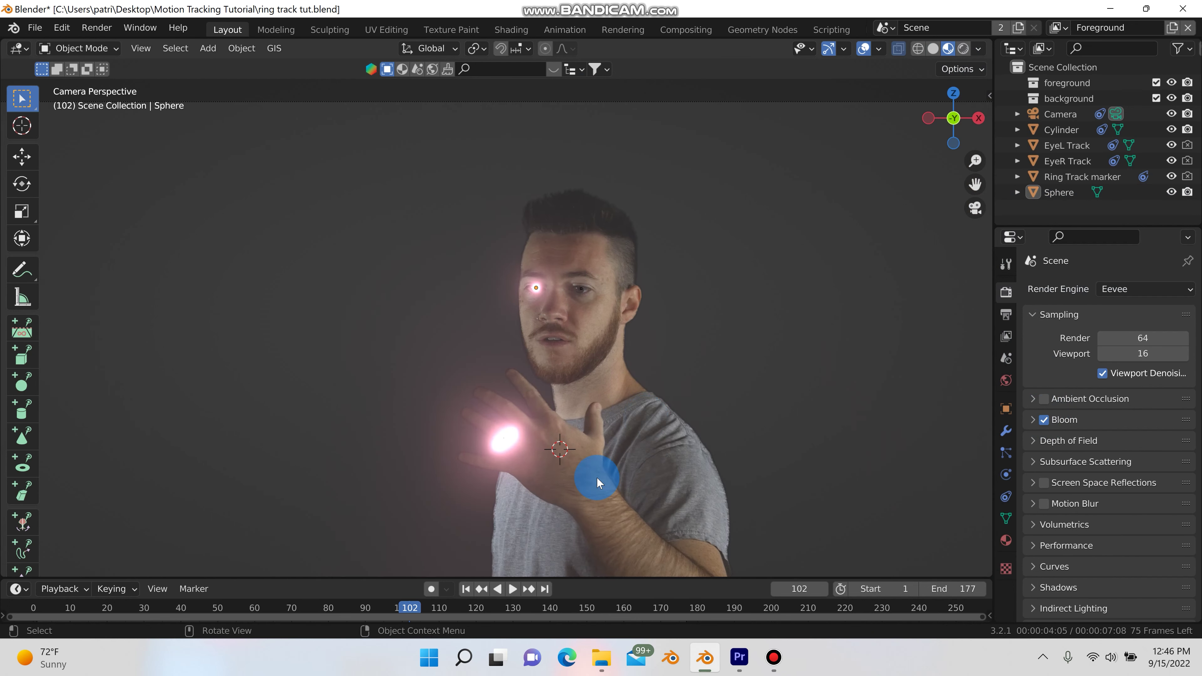
scroll(597, 482, down, 1)
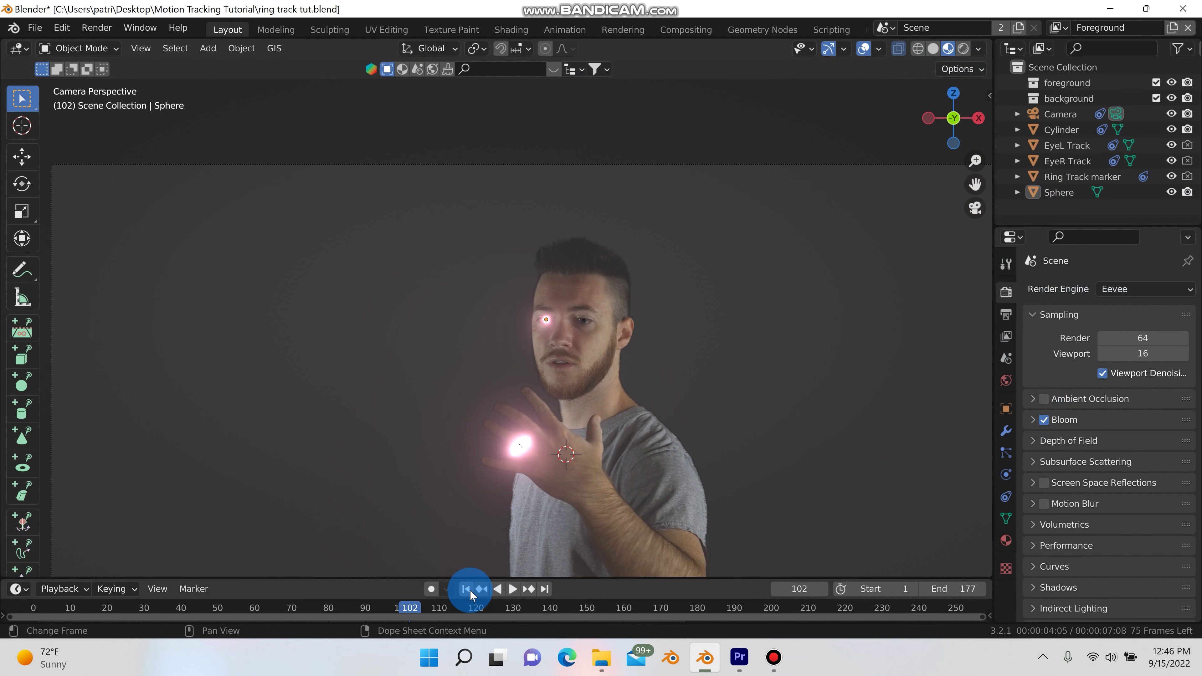
Return to frame 1 and move the sphere about 0.11 m in X onto the man's right eye in camera view
click(469, 590)
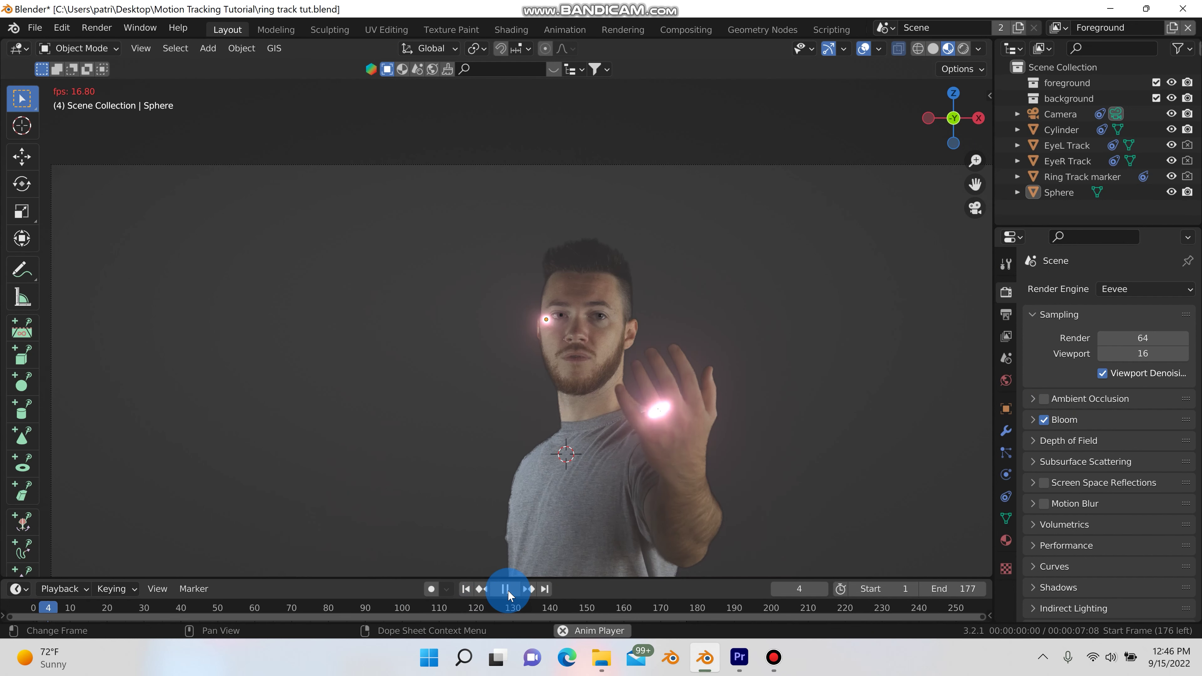
scroll(563, 322, up, 3)
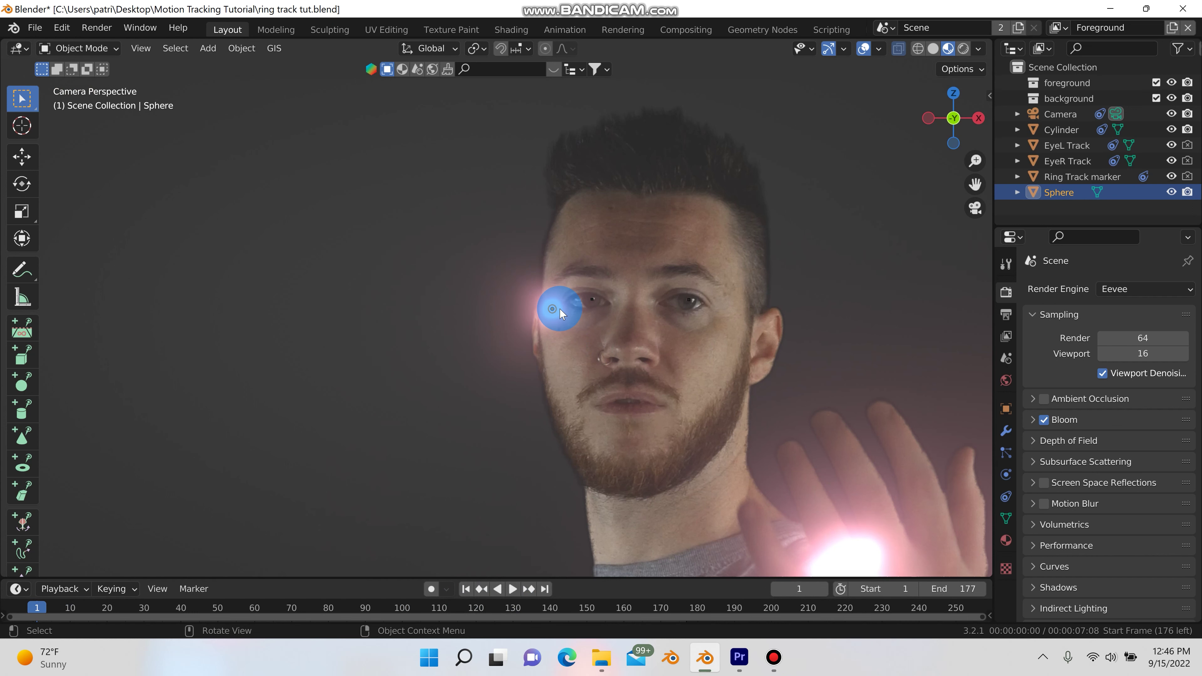
key(g)
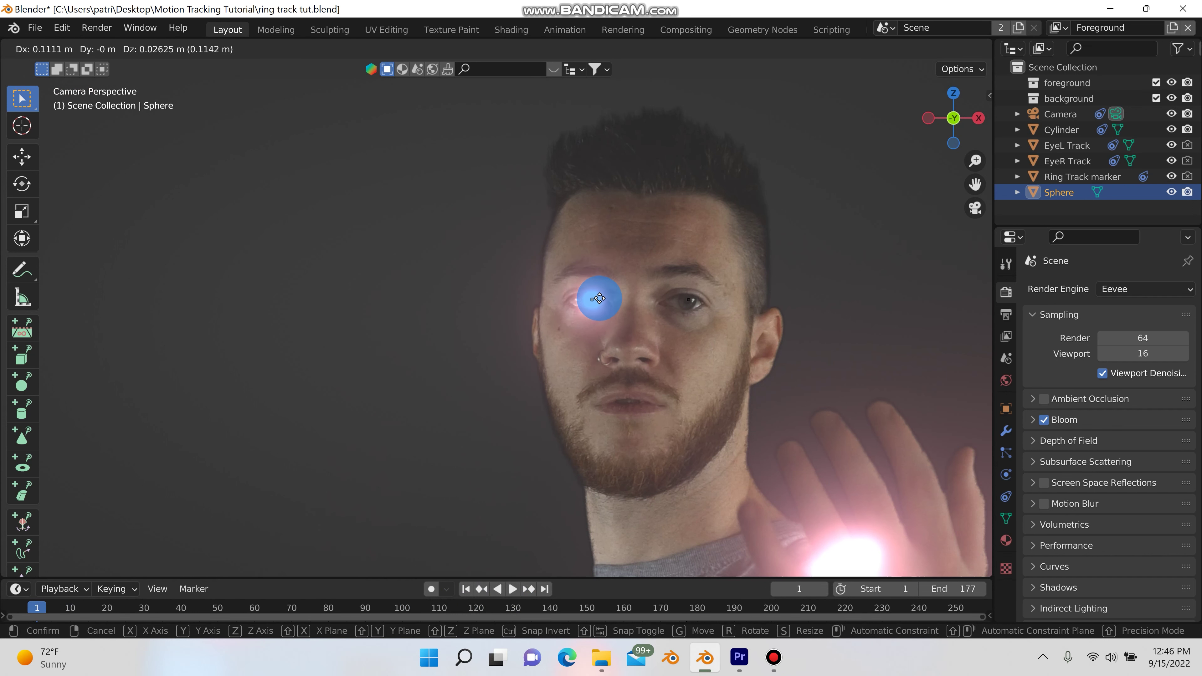
click(597, 304)
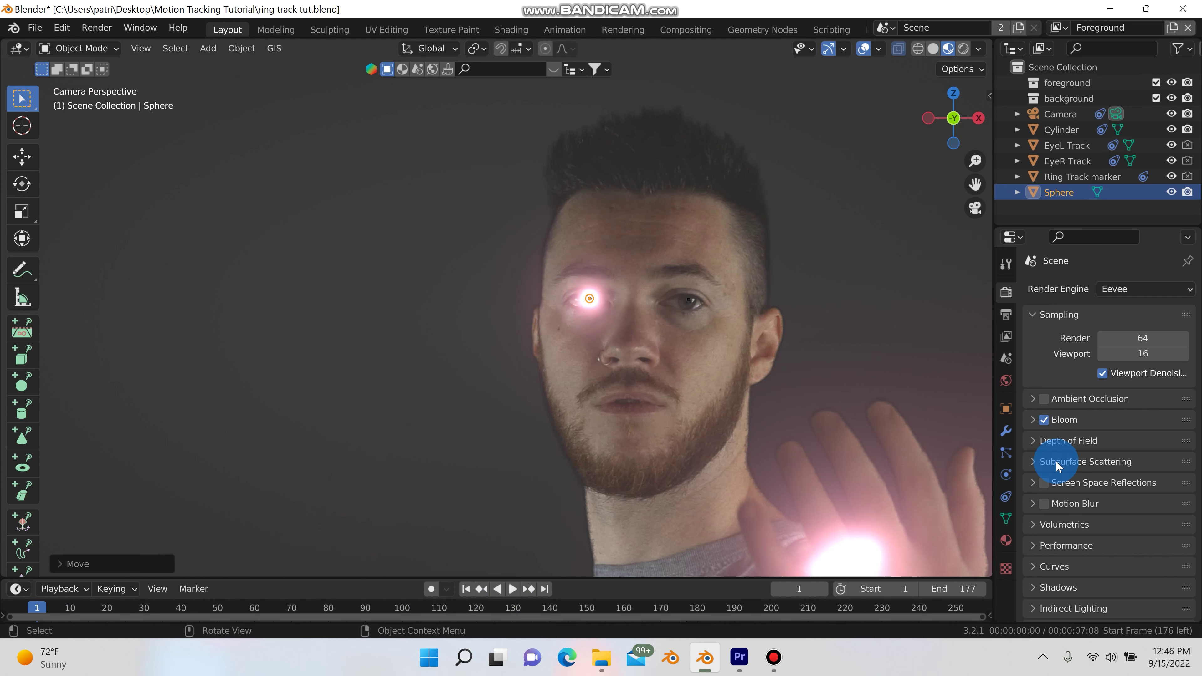
Add an Object Solver constraint to the sphere with EyeR Track as object and Camera as camera, and set its inverse
click(1006, 497)
click(1065, 290)
click(827, 366)
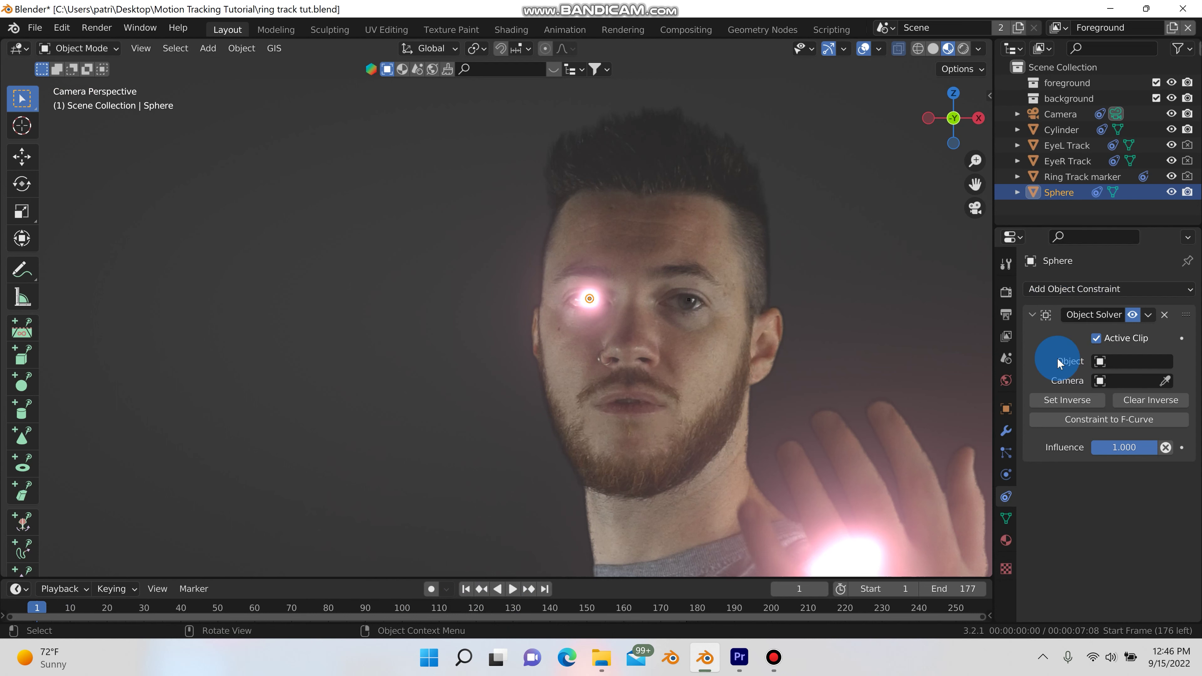
click(1118, 363)
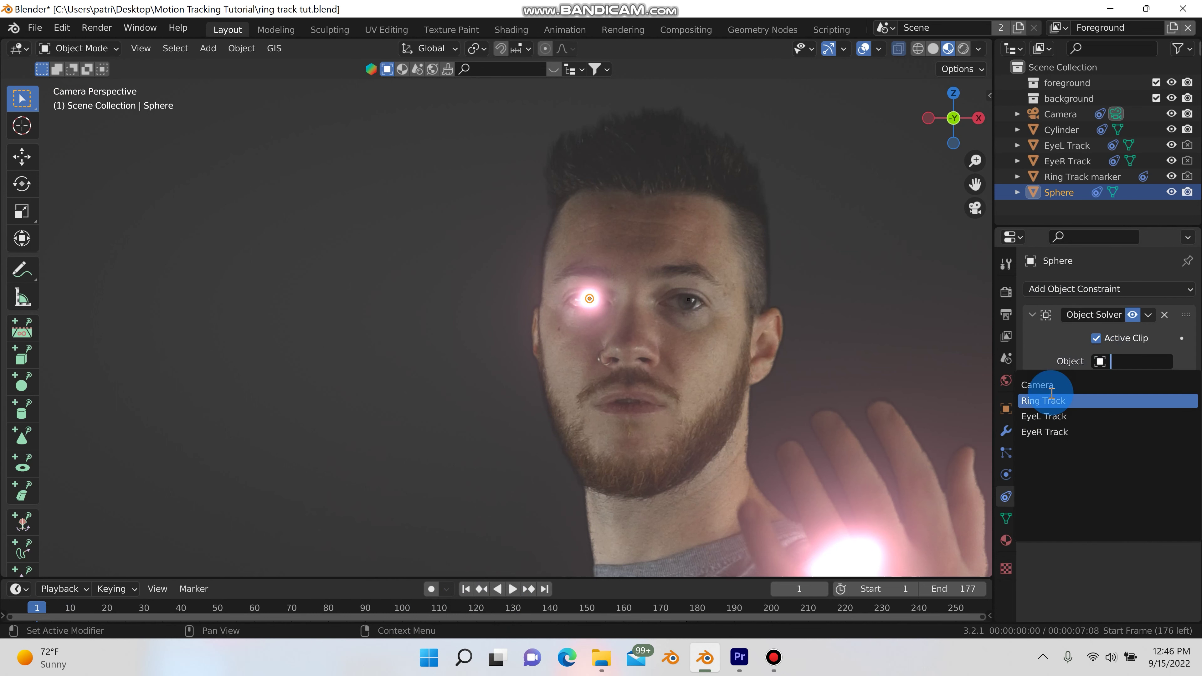
click(1043, 429)
click(1121, 383)
click(1048, 402)
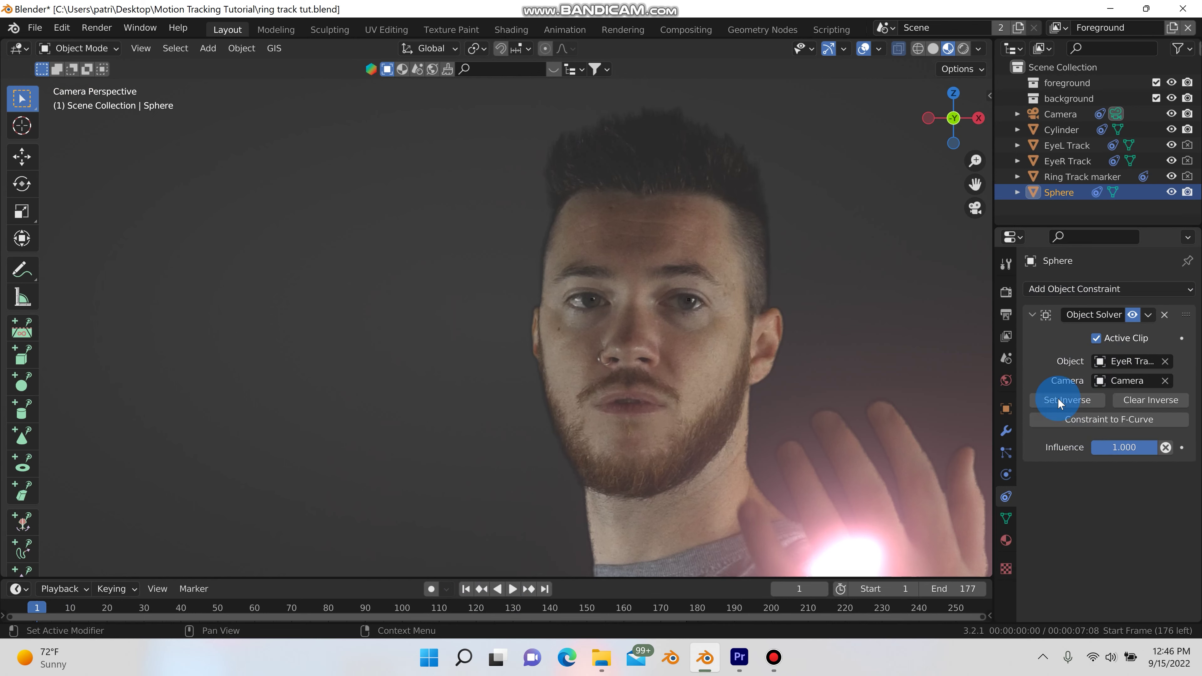
click(710, 471)
Play the animation from frame 1 and examine how the glowing sphere follows the eye, both close up and in the full frame
shift+middle_drag(710, 471, 566, 506)
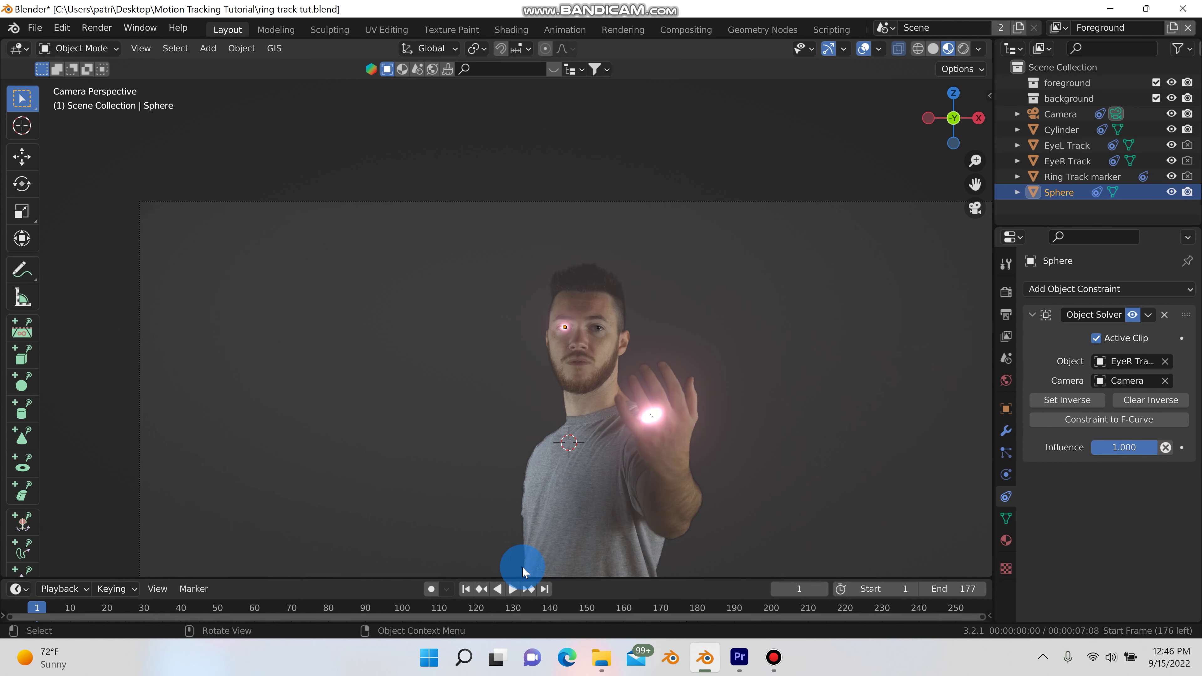
click(514, 590)
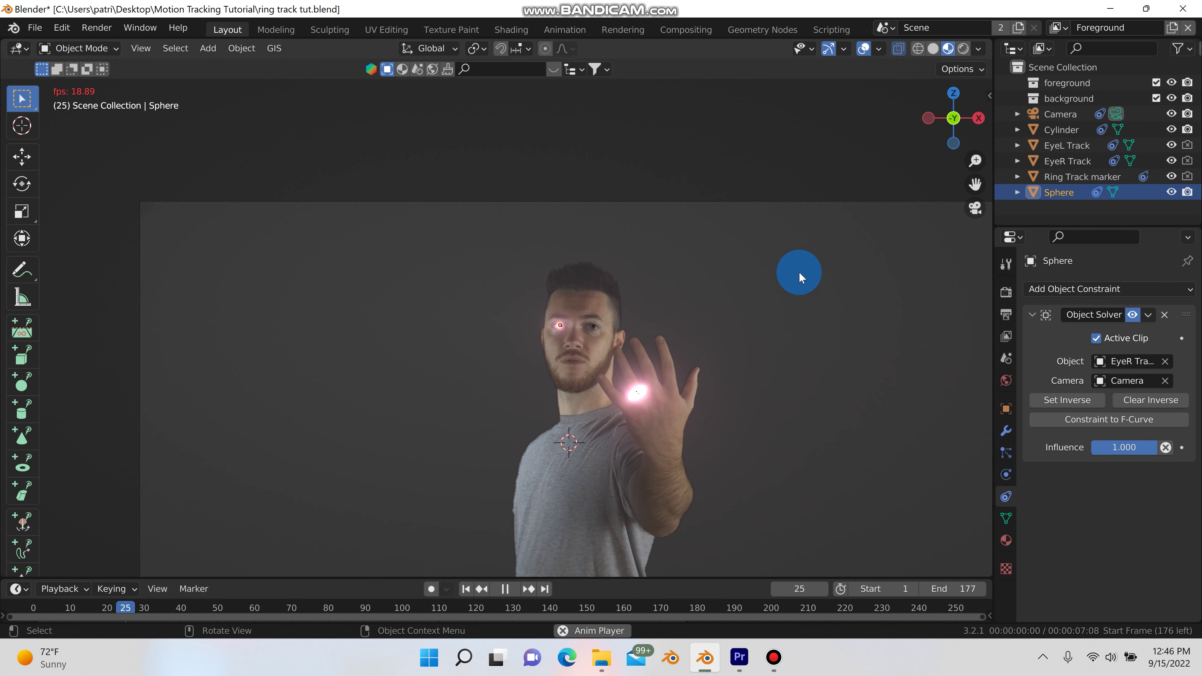
click(786, 118)
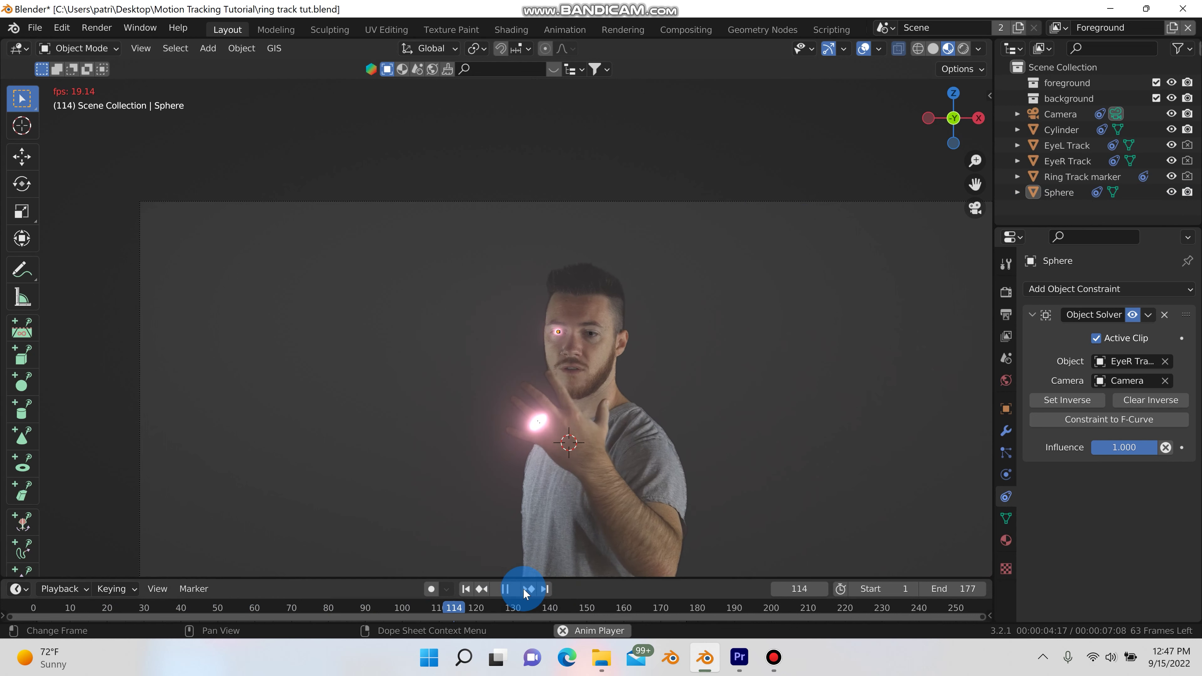
click(504, 589)
scroll(566, 349, up, 5)
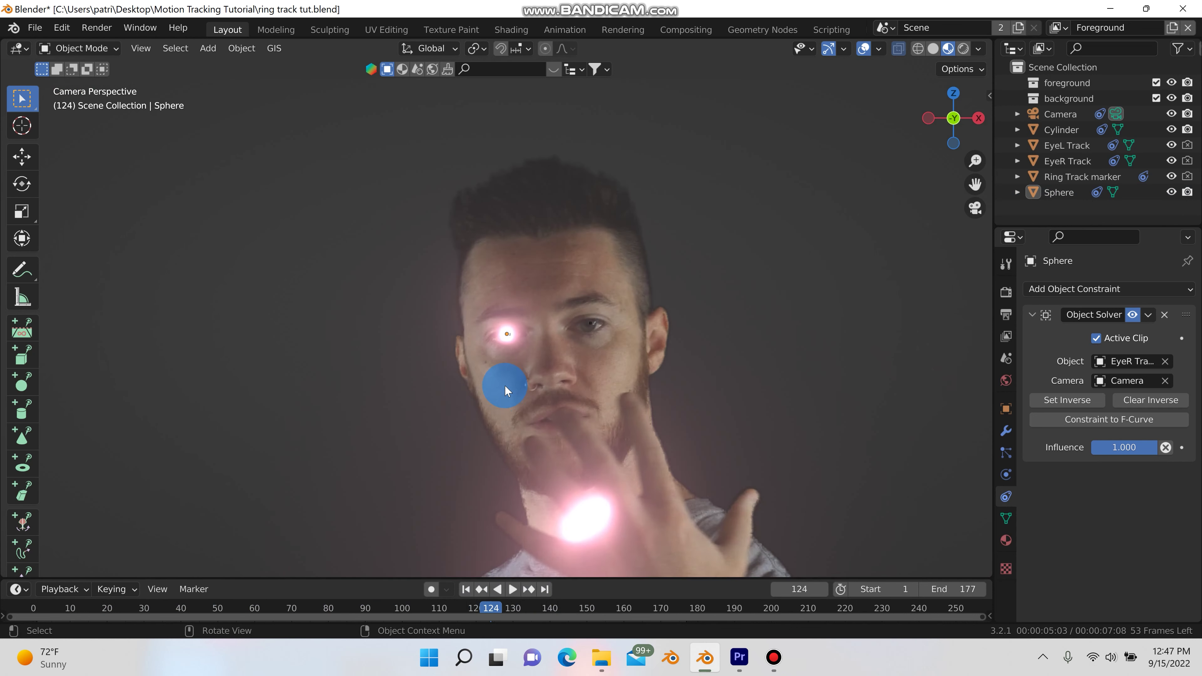
scroll(502, 331, down, 6)
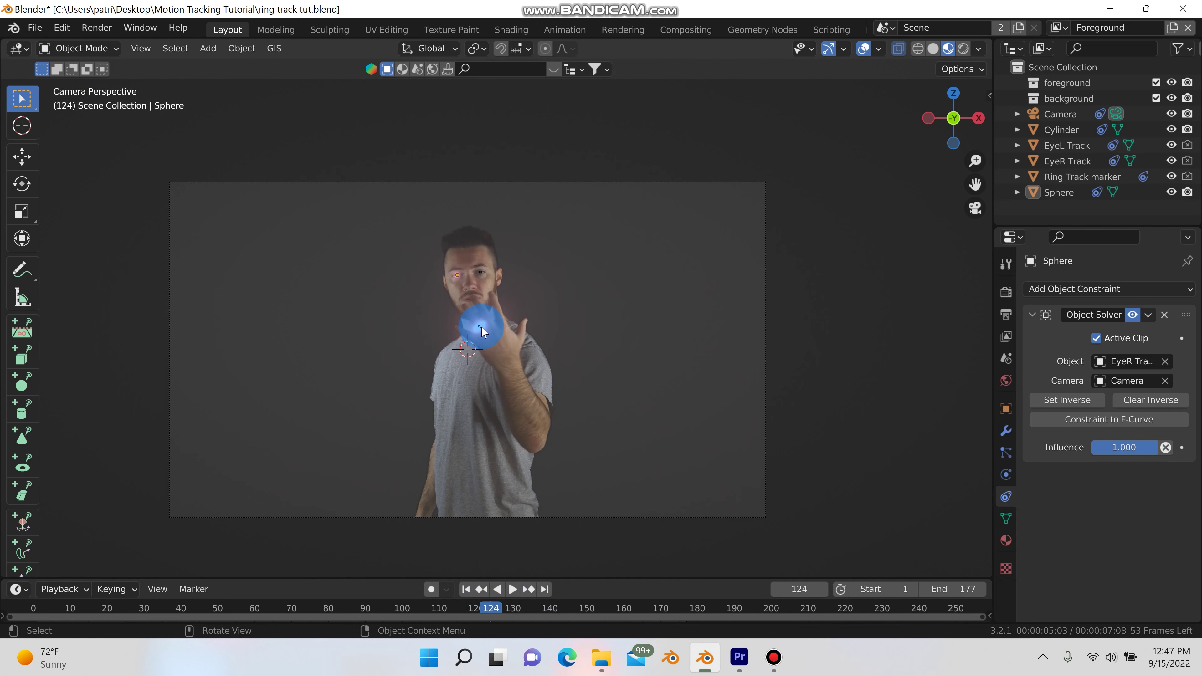
scroll(505, 327, down, 2)
scroll(549, 331, up, 5)
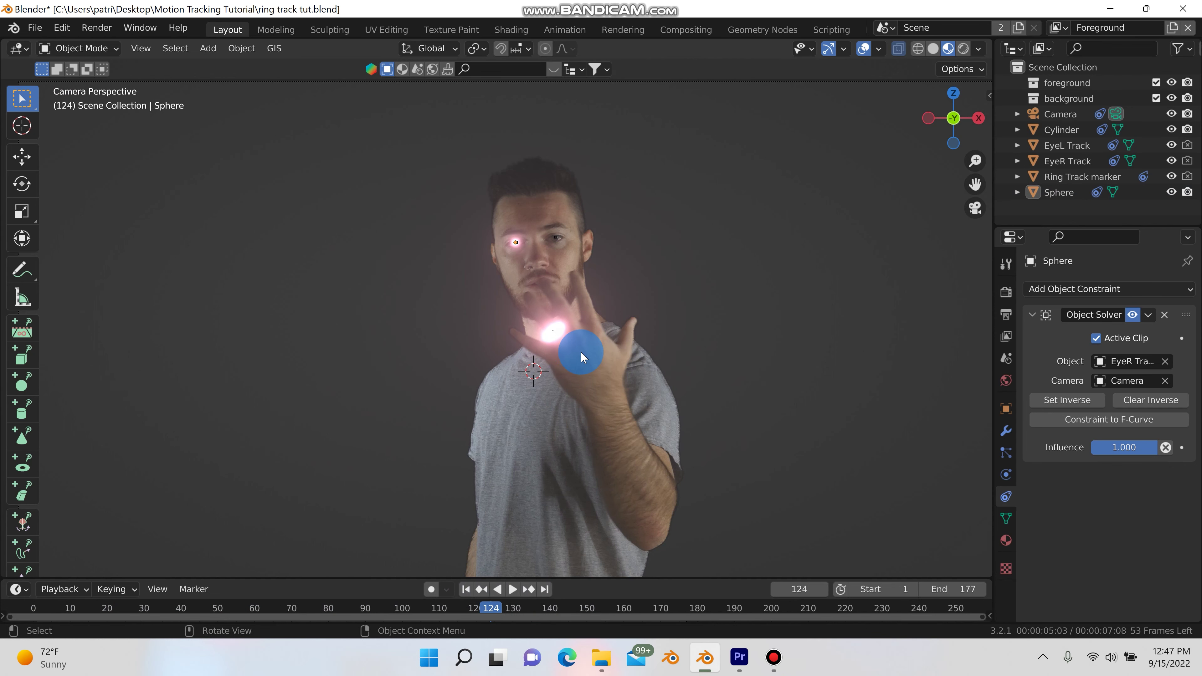
scroll(668, 352, down, 2)
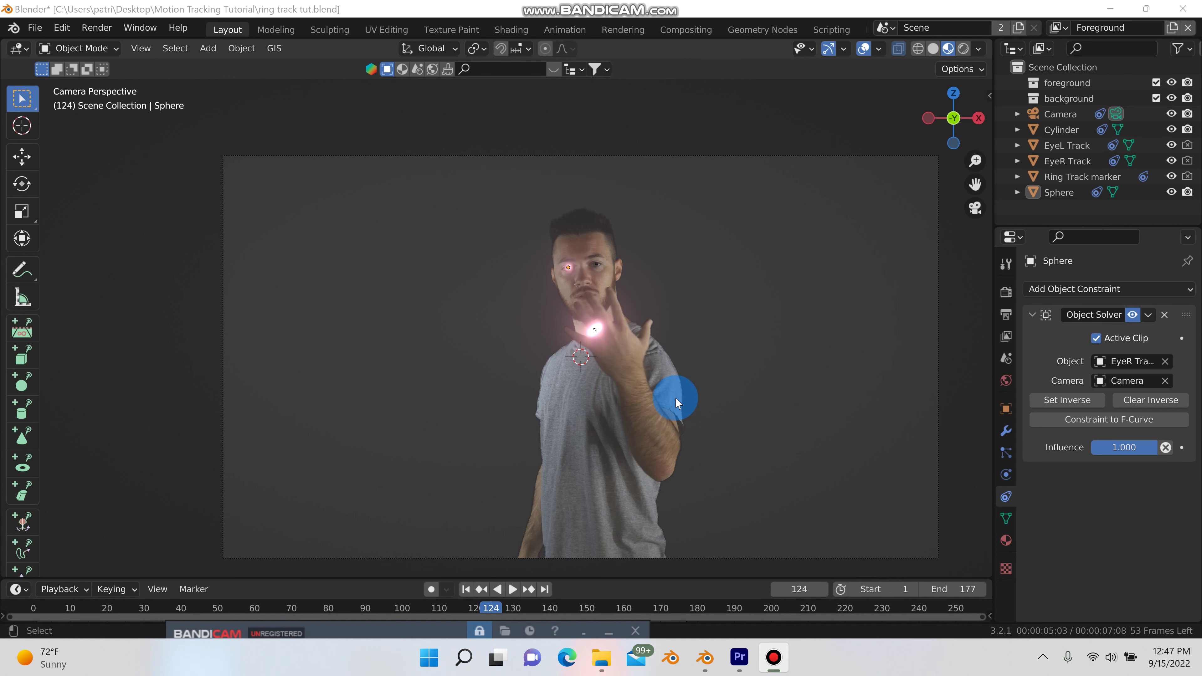
scroll(664, 310, down, 1)
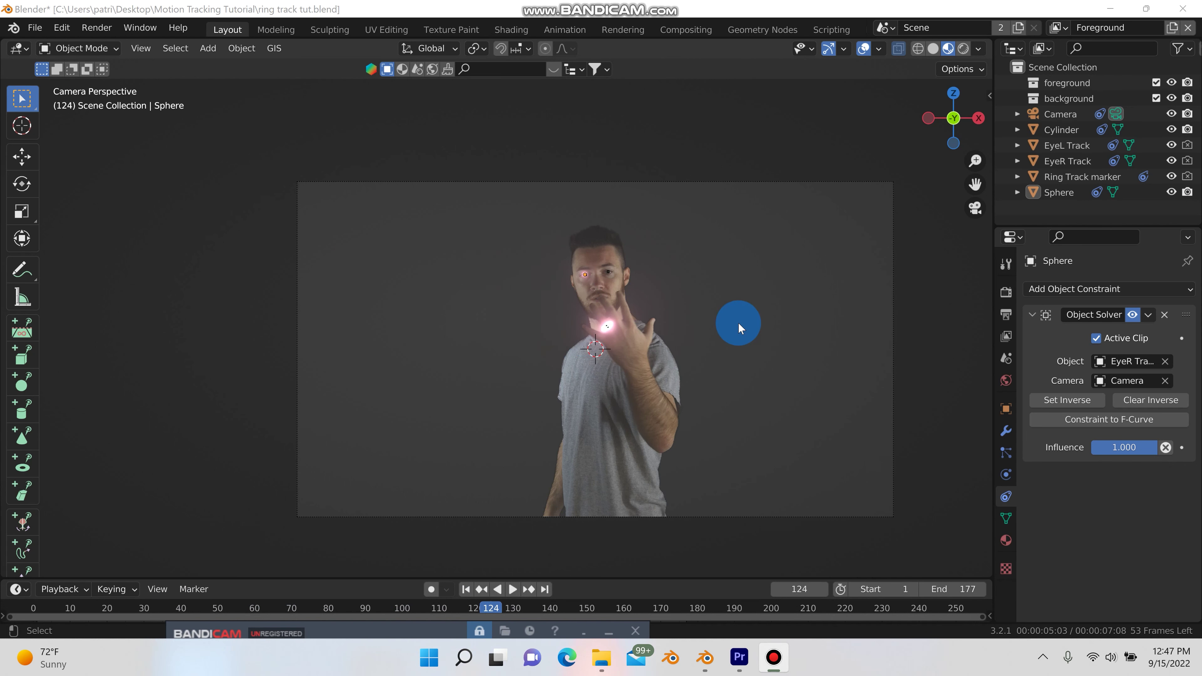
middle_drag(738, 322, 708, 343)
middle_drag(637, 313, 494, 310)
key(shift+a)
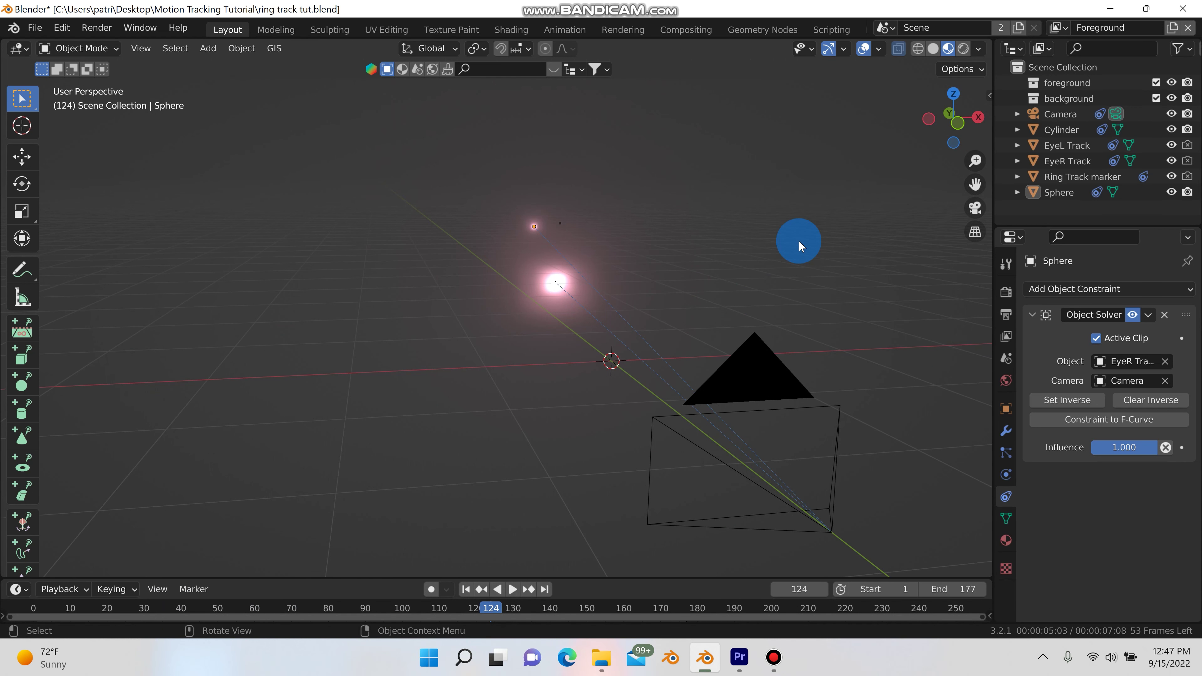
alt+middle_drag(800, 245, 801, 247)
key(shift+a)
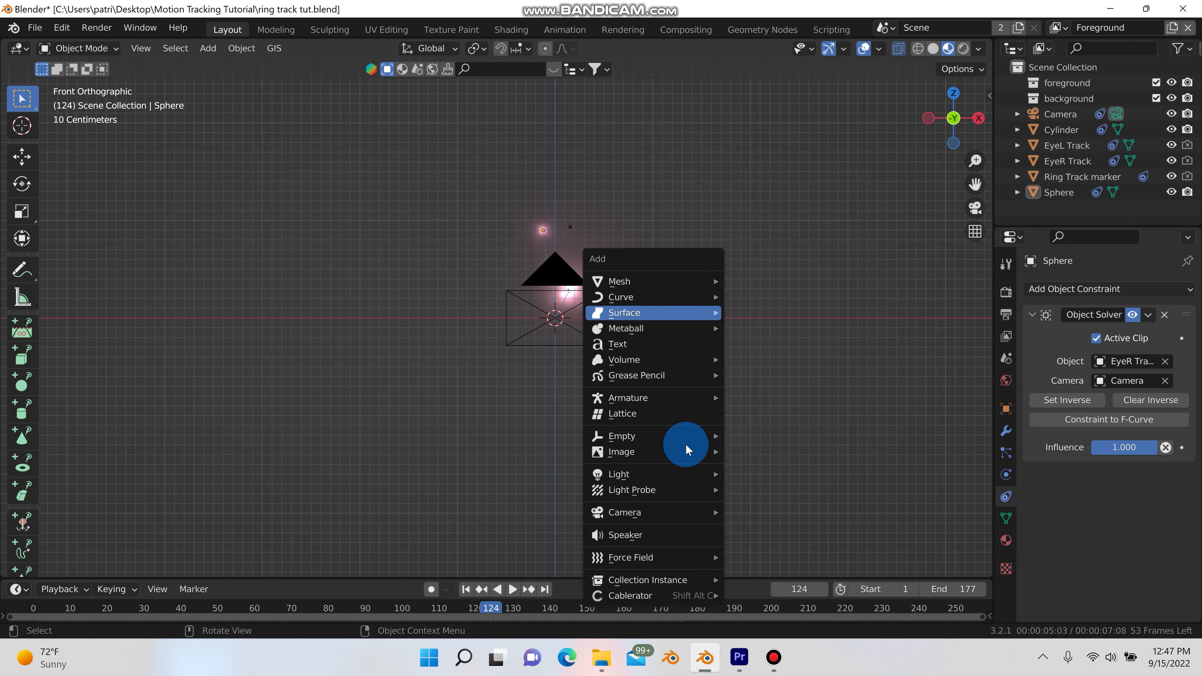
mouse_move(677, 451)
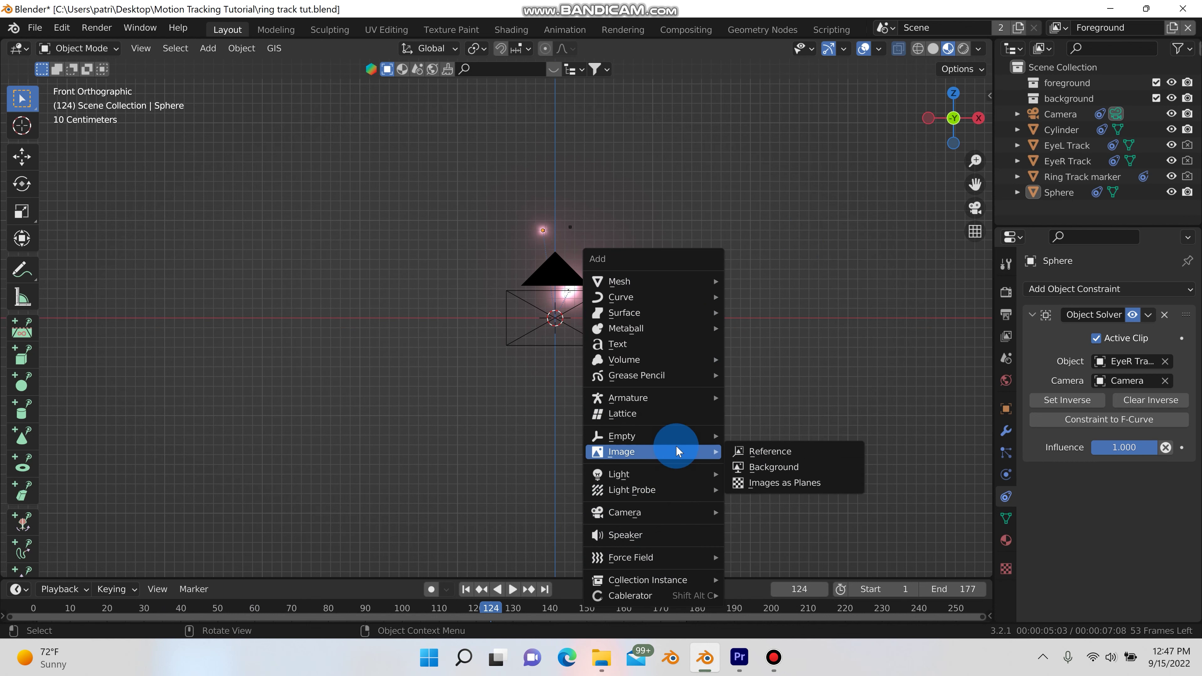
click(770, 482)
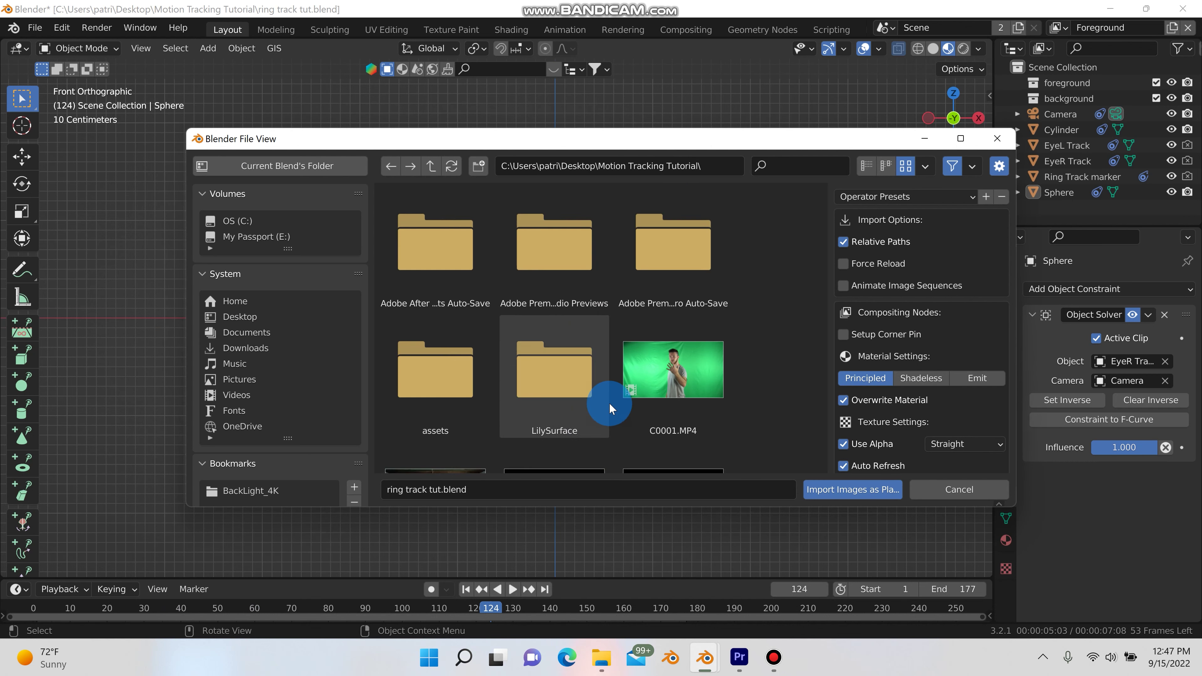
scroll(564, 417, down, 4)
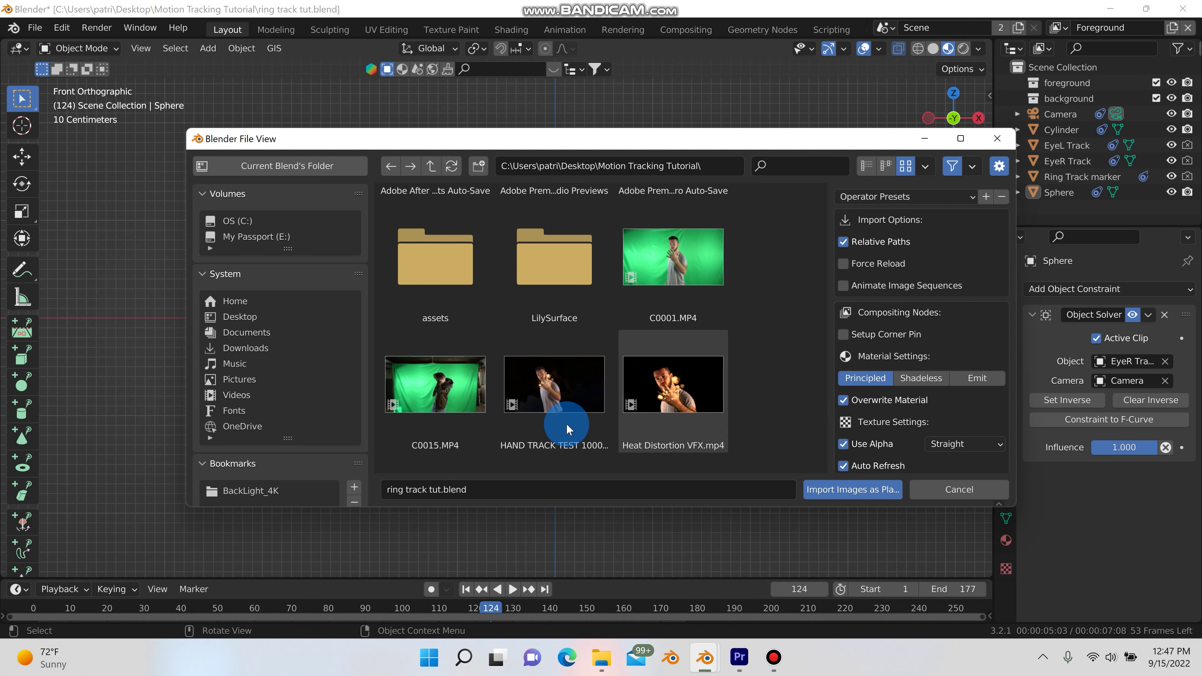
click(671, 404)
click(953, 490)
click(835, 496)
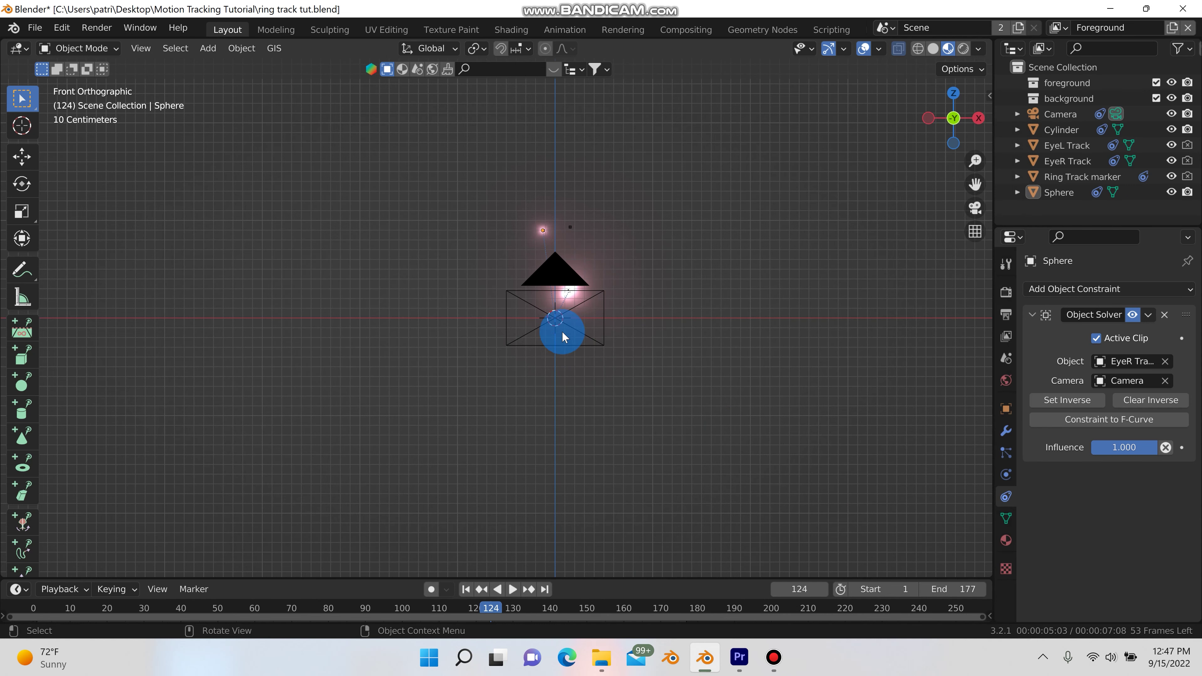
Switch to Solid viewport shading with Texture colour so the keyed clip plane displays its footage
click(948, 54)
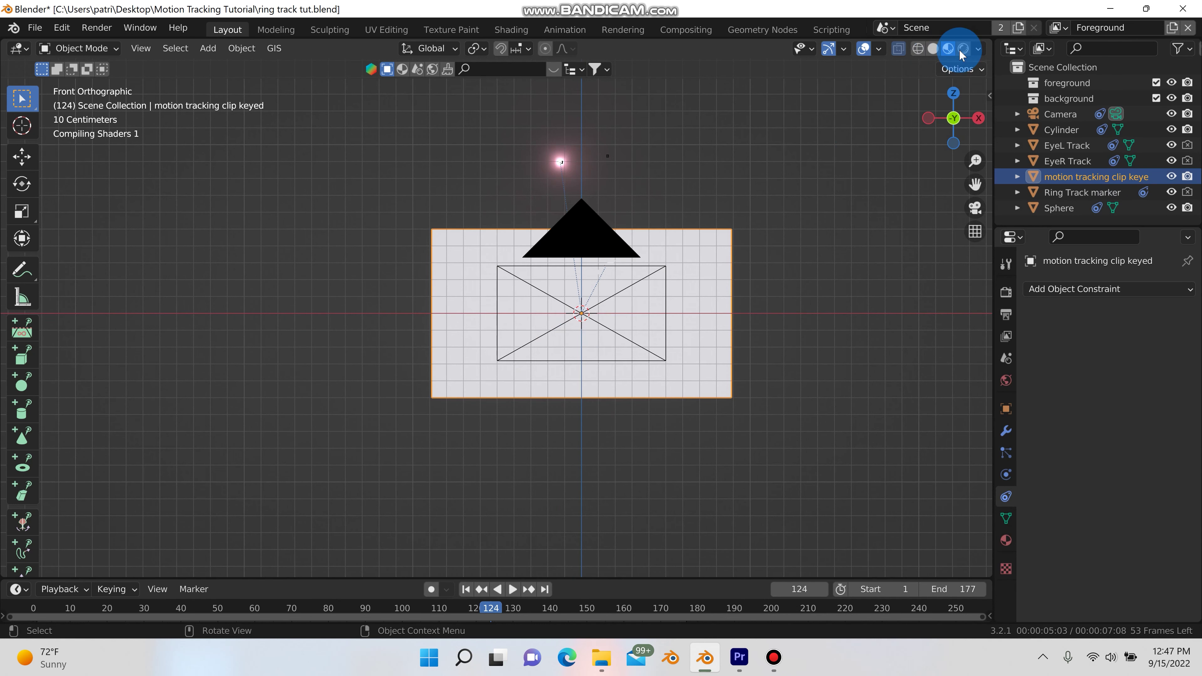
click(977, 48)
click(978, 49)
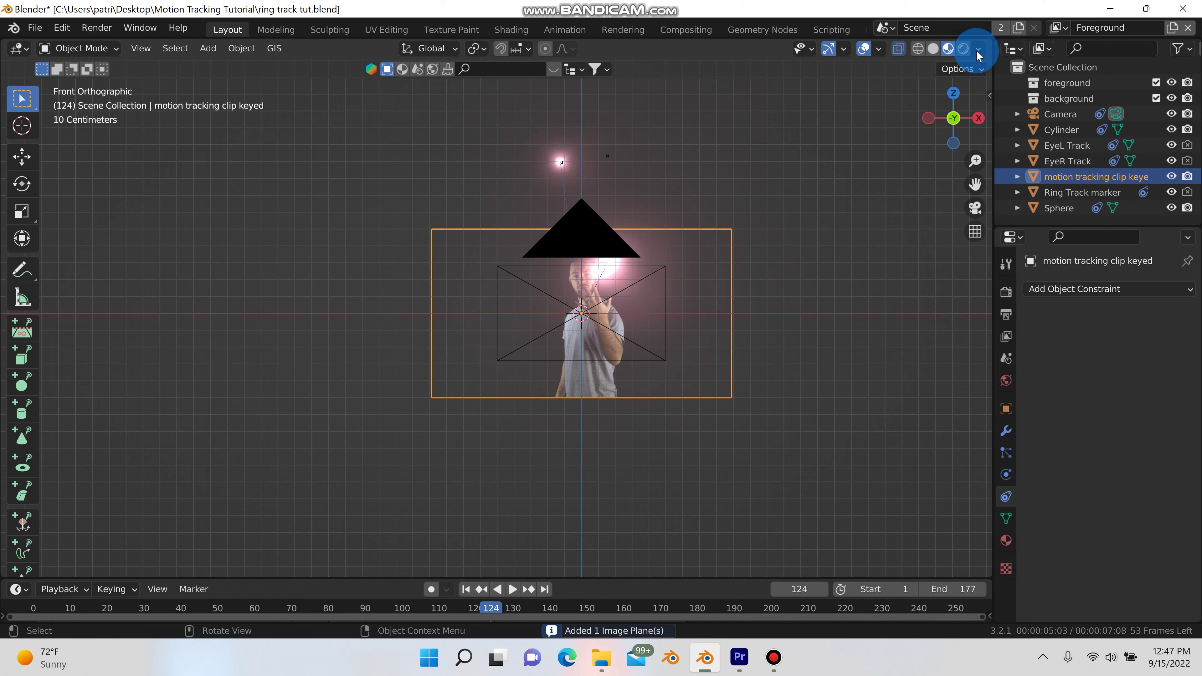
click(946, 50)
click(946, 51)
click(978, 49)
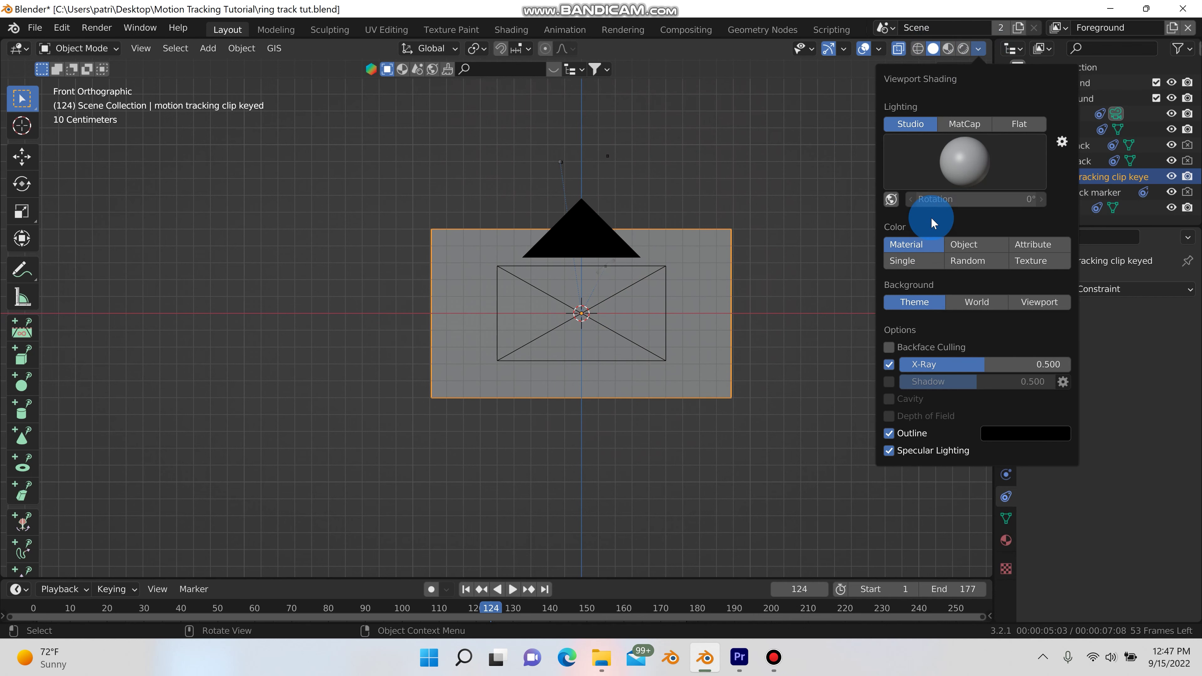
click(1030, 261)
scroll(597, 304, up, 3)
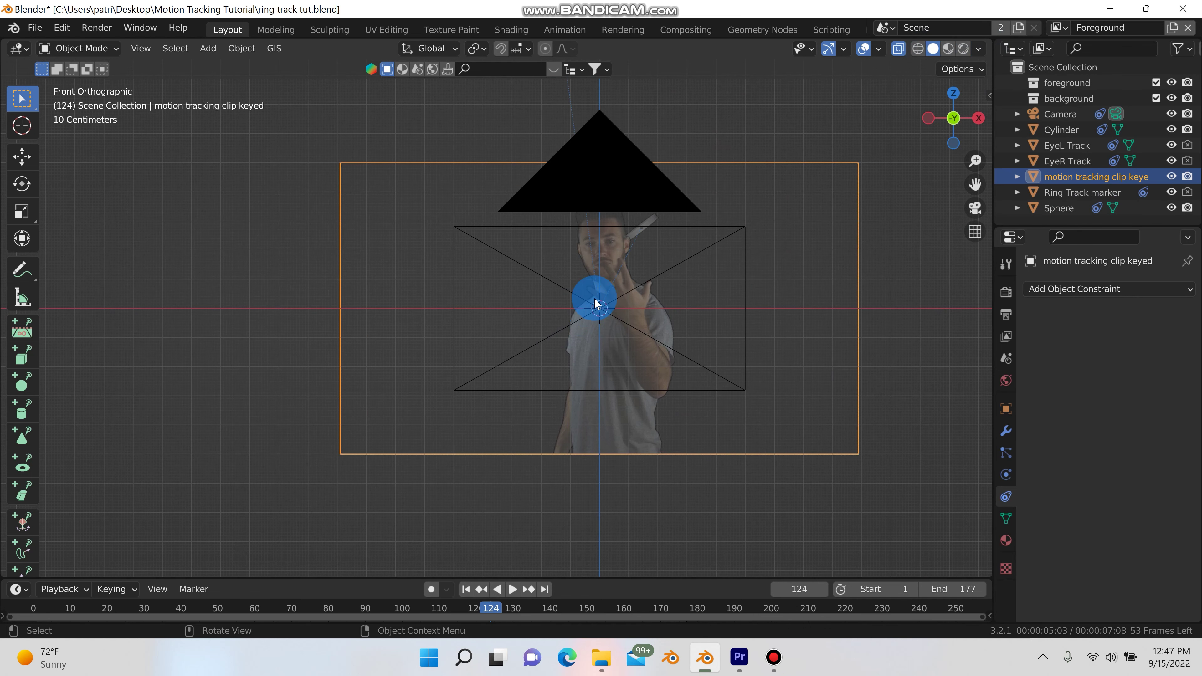
Move the keyed clip plane back along the global Y axis in top view, close to the tracked eye sphere and ring cylinder
key(KP_7)
shift+middle_drag(577, 304, 569, 491)
drag(566, 484, 556, 285)
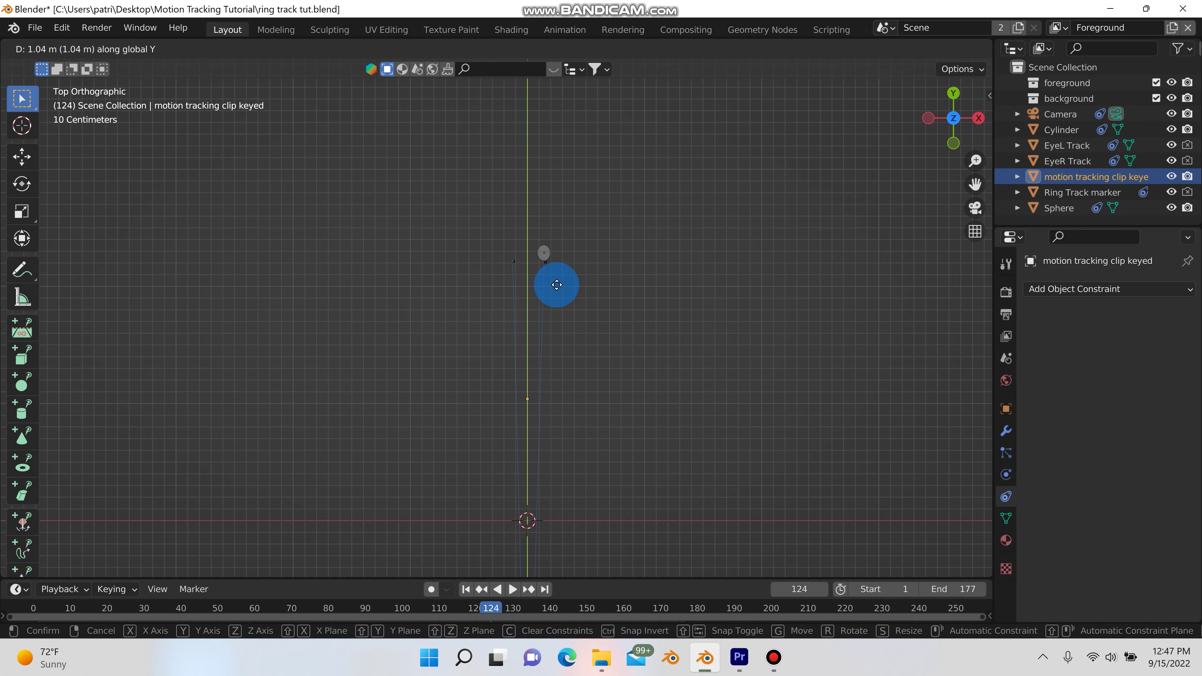
drag(552, 231, 652, 188)
scroll(537, 252, up, 3)
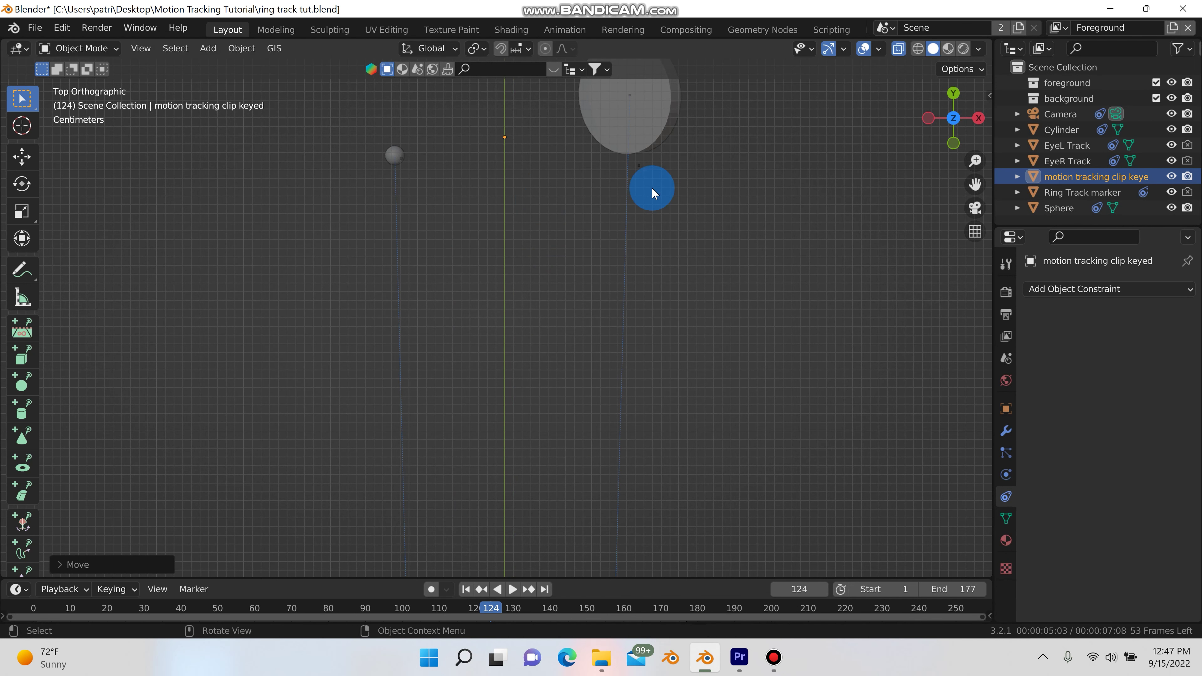
Scale the keyed clip plane up about 4 times in camera view to match the camera frame
key(KP_1)
scroll(725, 210, down, 5)
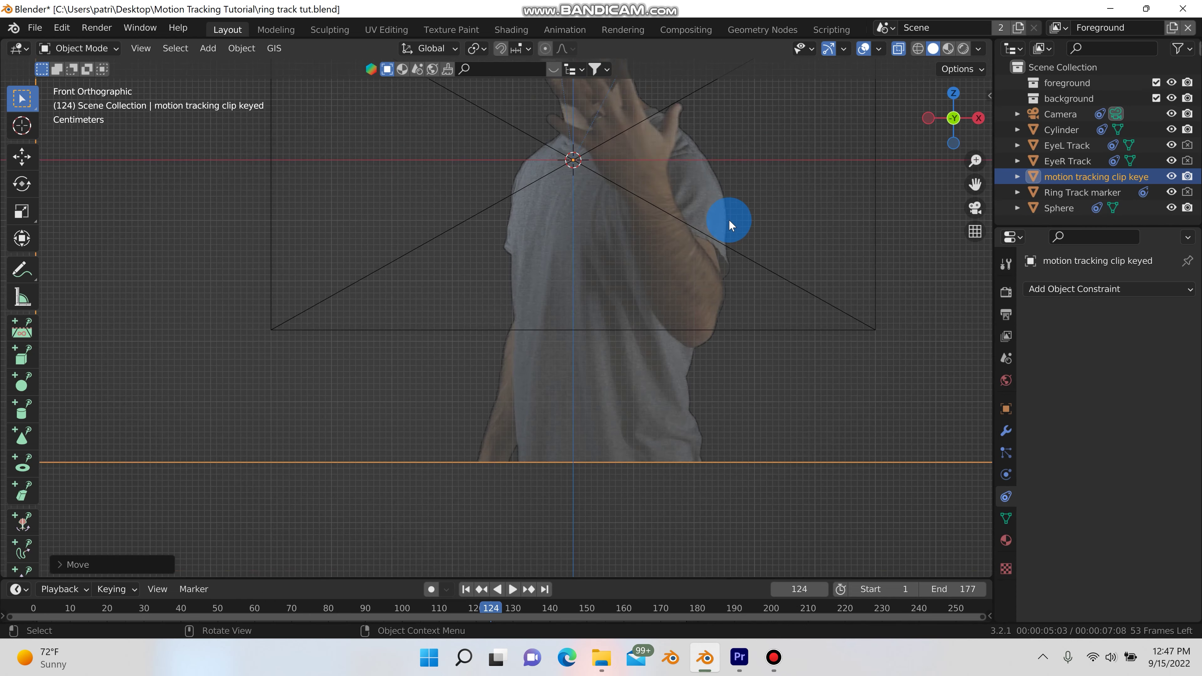
shift+middle_drag(687, 293, 624, 394)
click(976, 206)
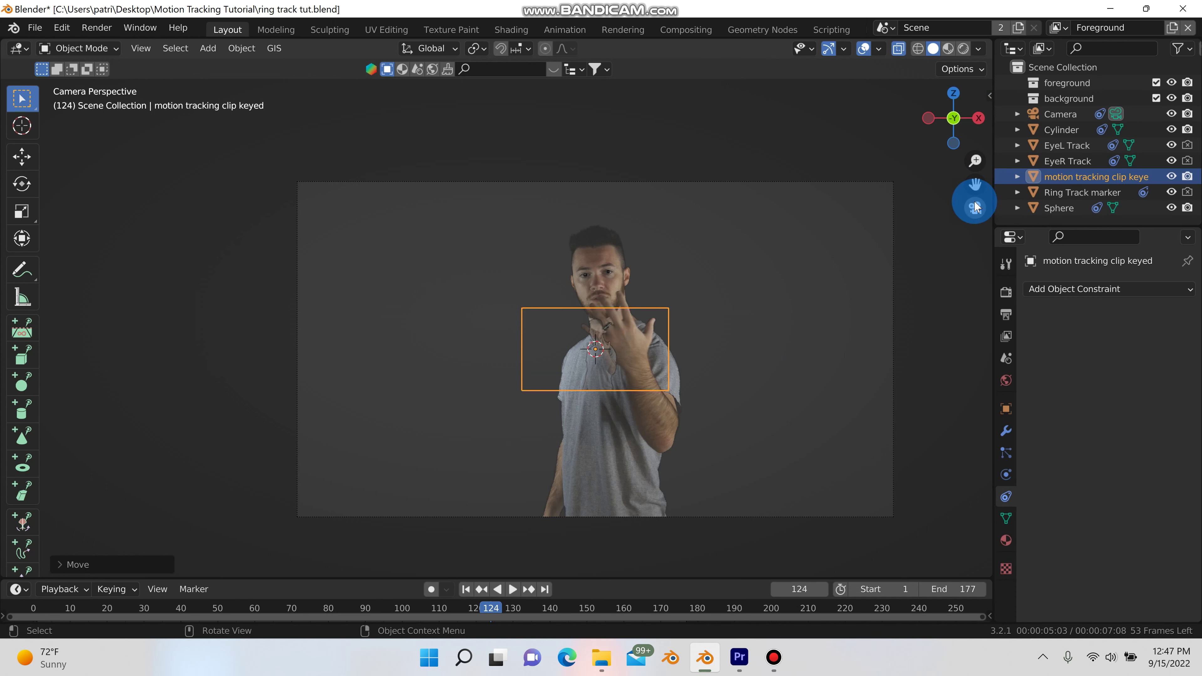
key(s)
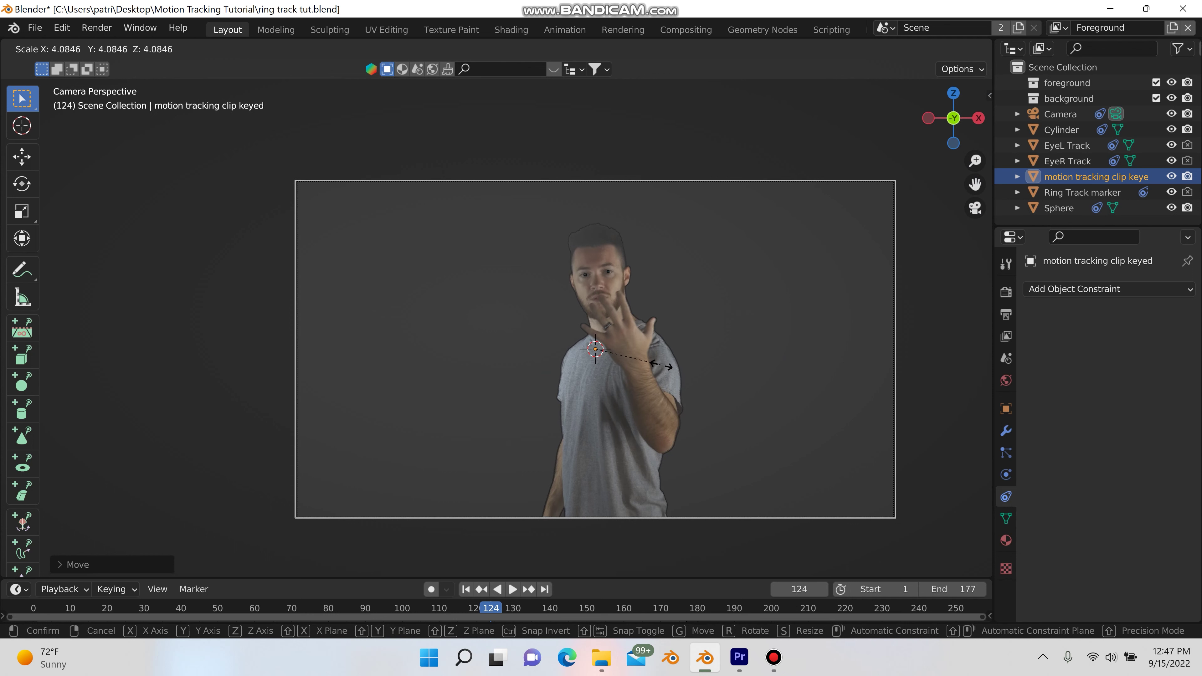
click(662, 367)
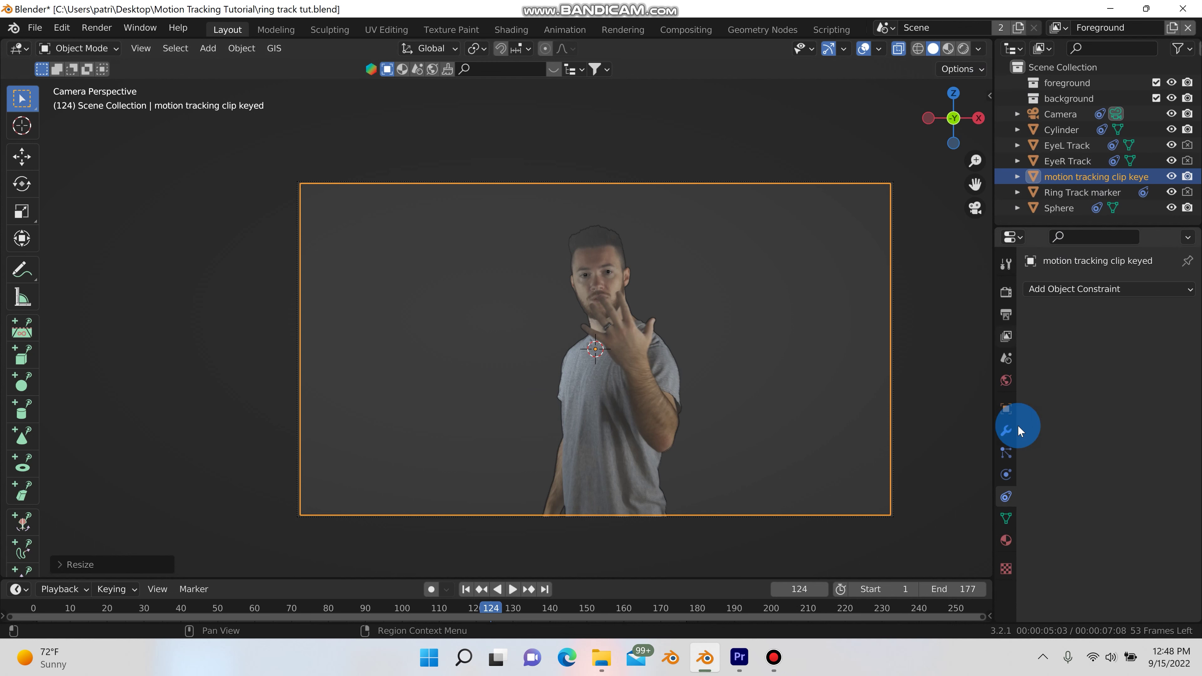
Turn off the camera's background images and switch the viewport to Material Preview shading
click(1074, 115)
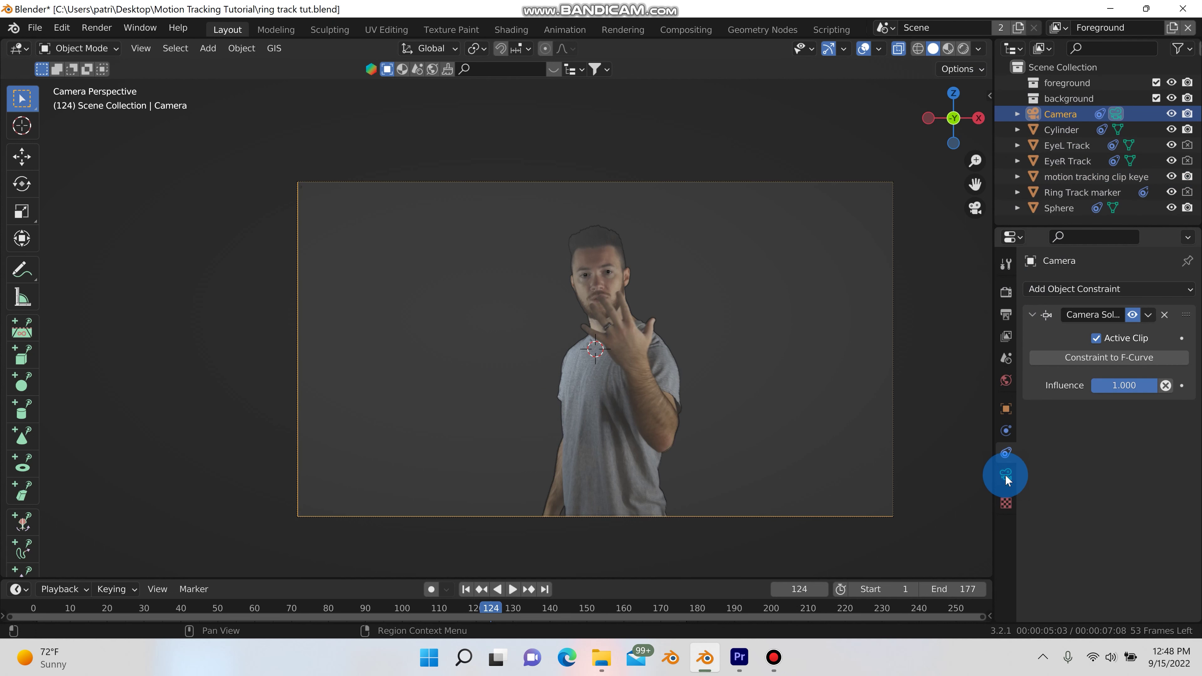
click(1006, 476)
click(1044, 551)
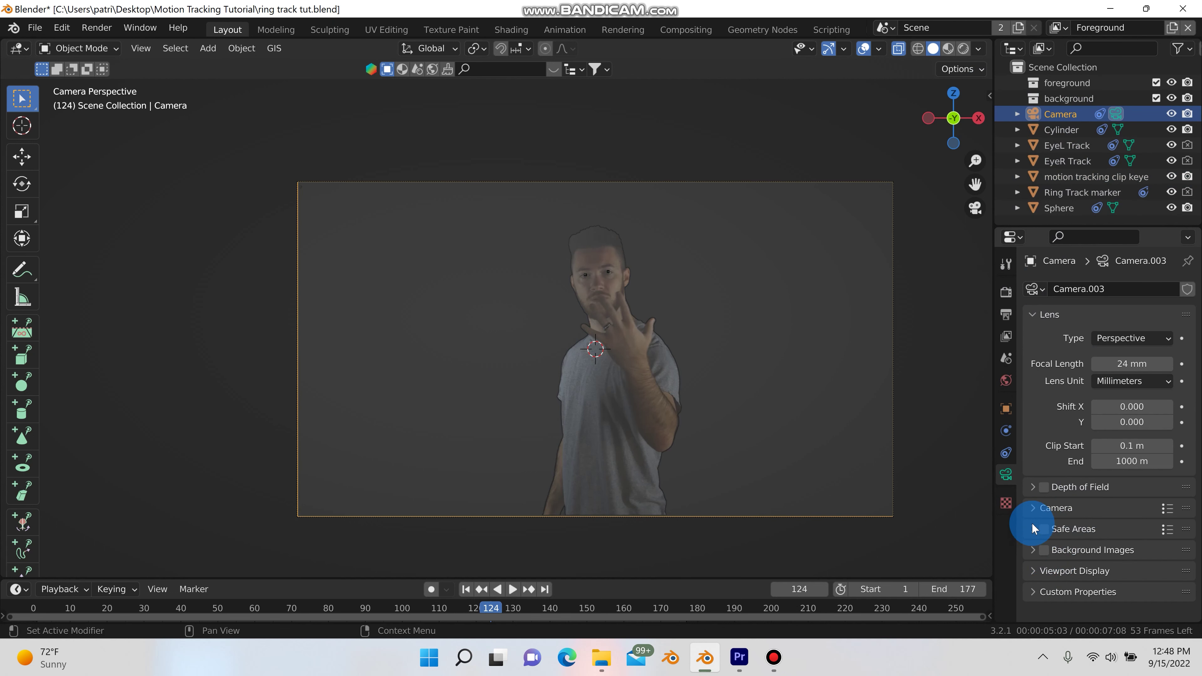
click(948, 49)
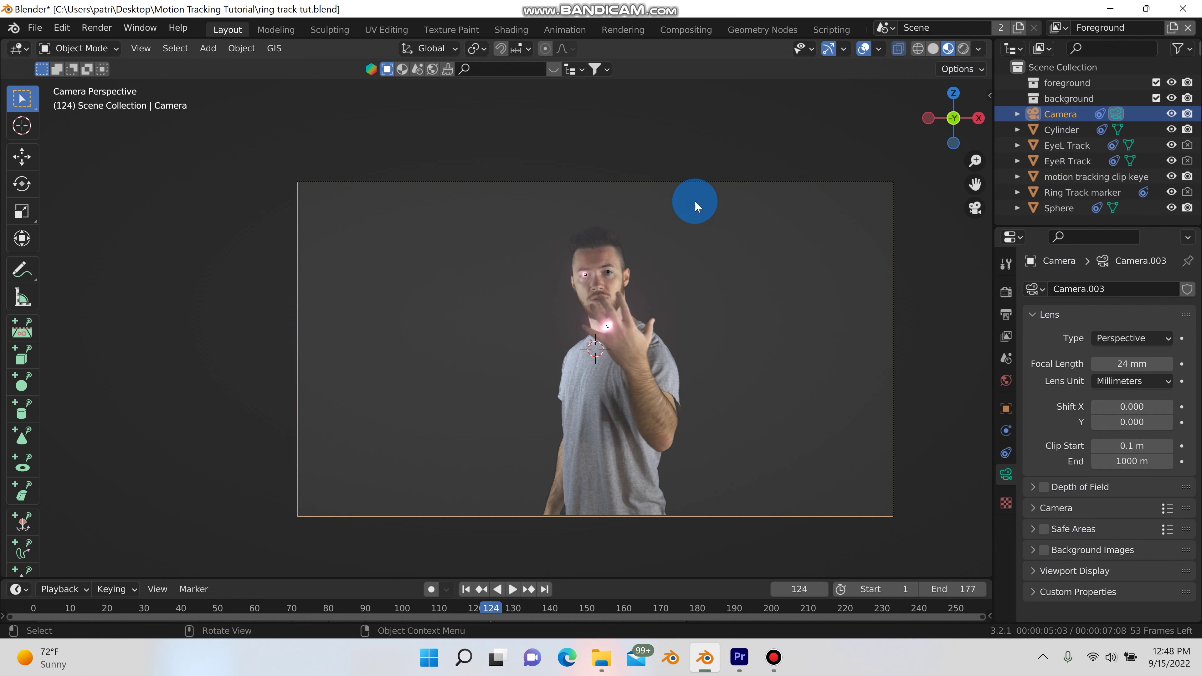
Nudge the camera slightly downward in camera view
scroll(637, 334, up, 5)
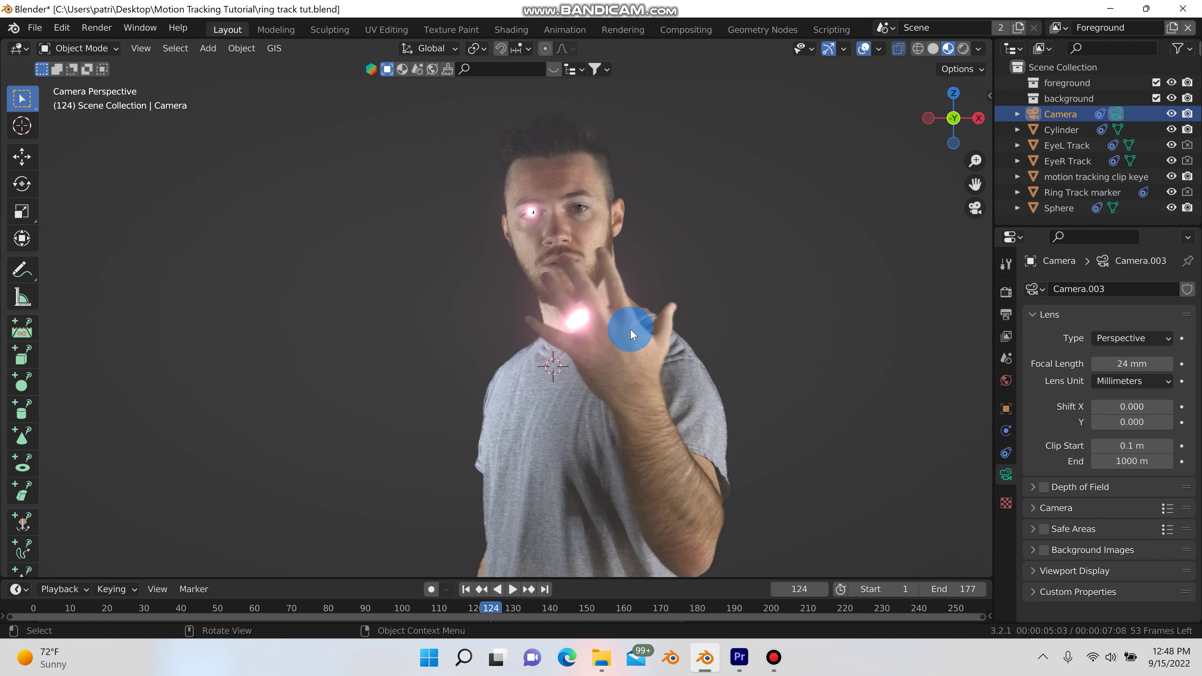
key(g)
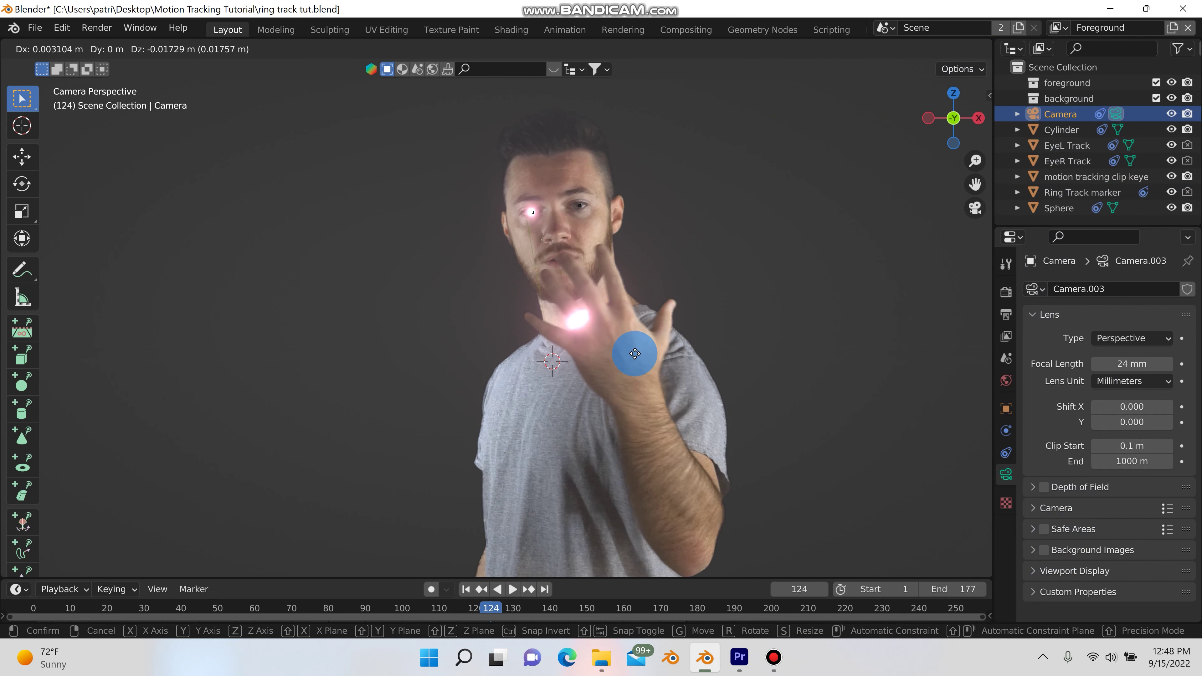
click(636, 350)
scroll(648, 360, down, 5)
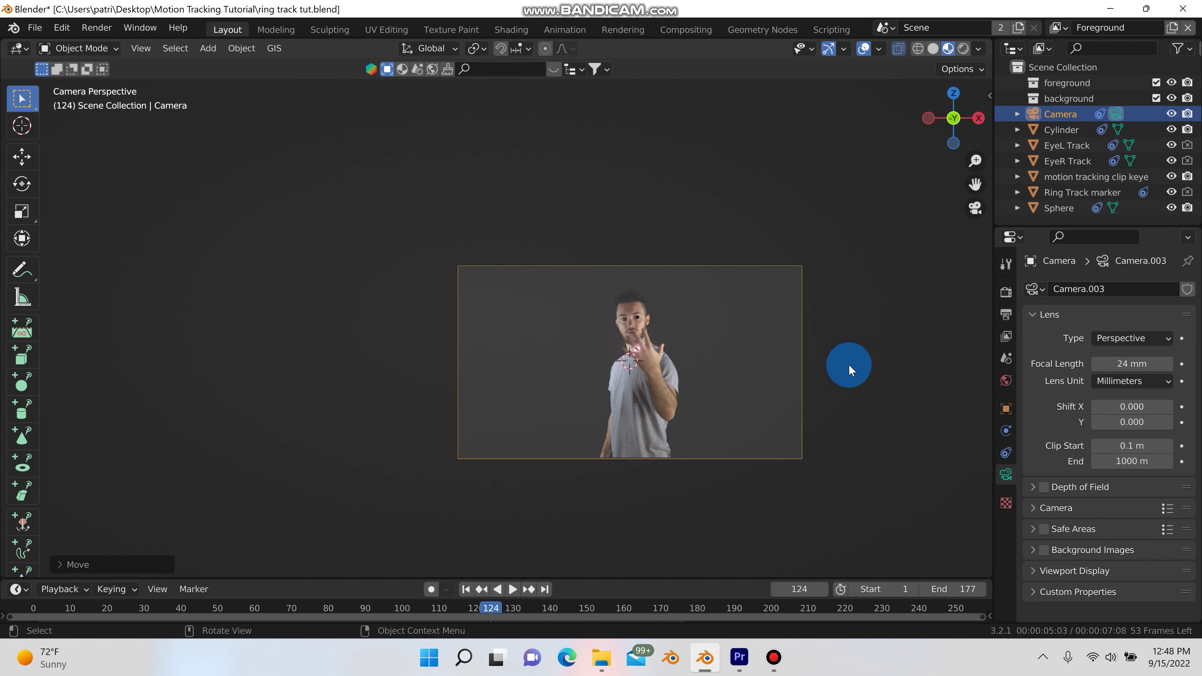
Examine the keyed clip plane with the glowing eye sphere and ring cylinder from several angles outside the camera view
middle_drag(849, 365, 609, 332)
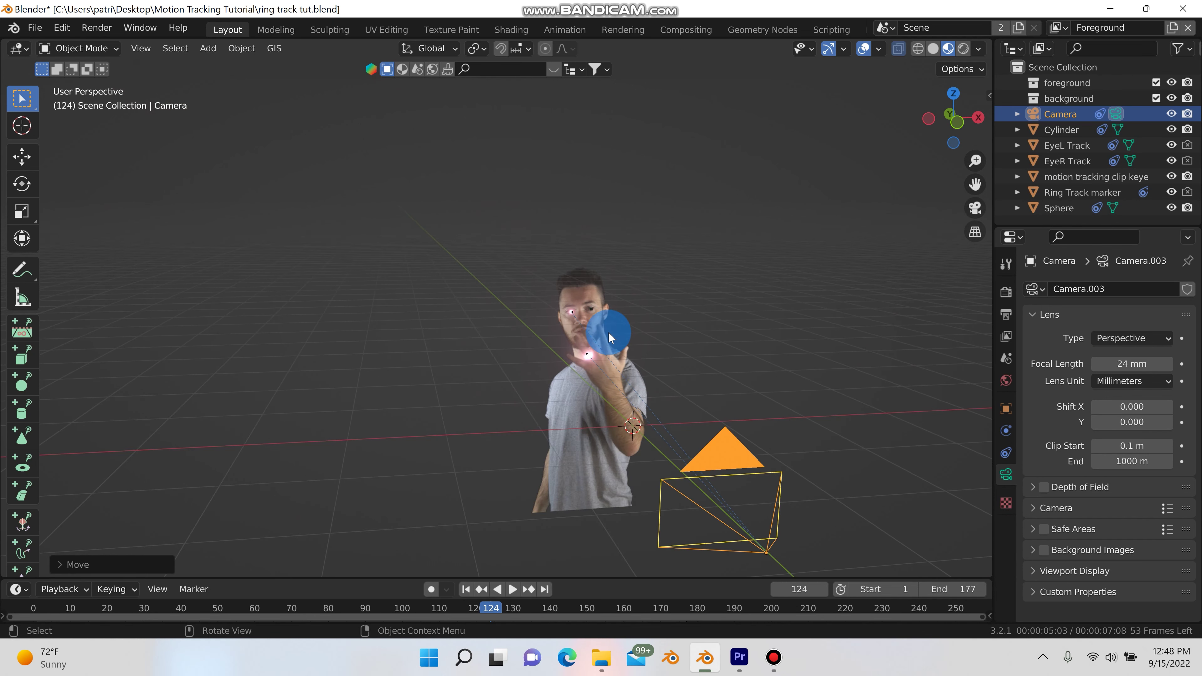
scroll(608, 332, up, 5)
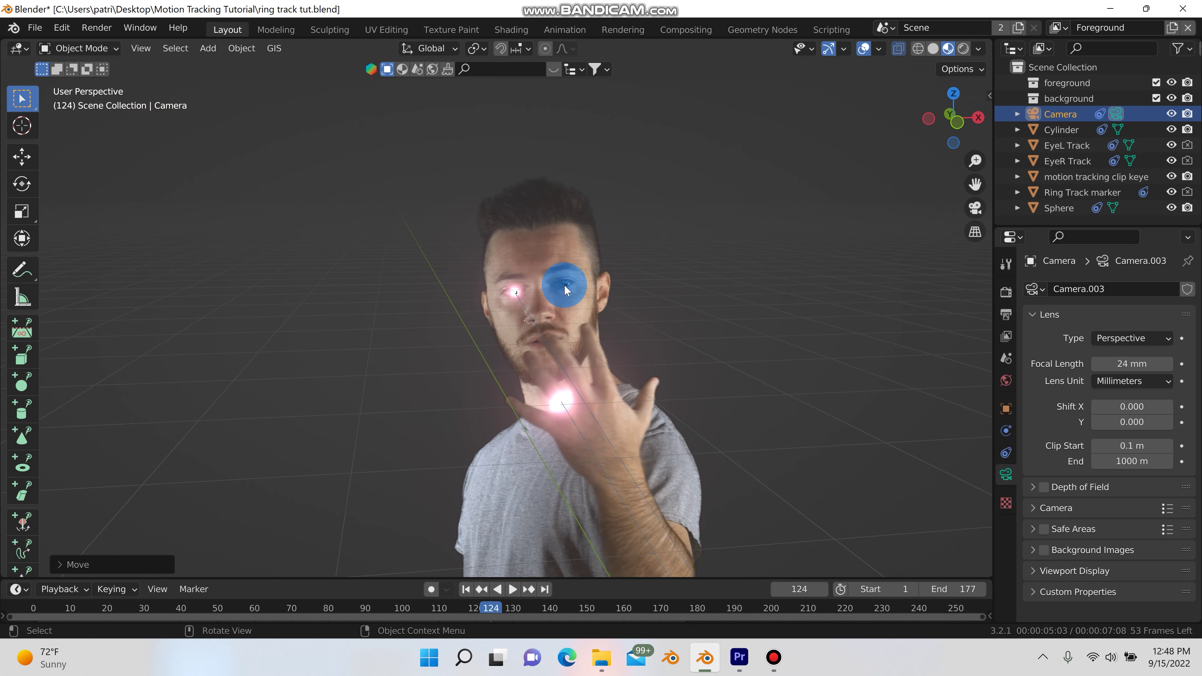
middle_drag(504, 429, 645, 414)
scroll(468, 397, down, 4)
middle_drag(706, 483, 614, 408)
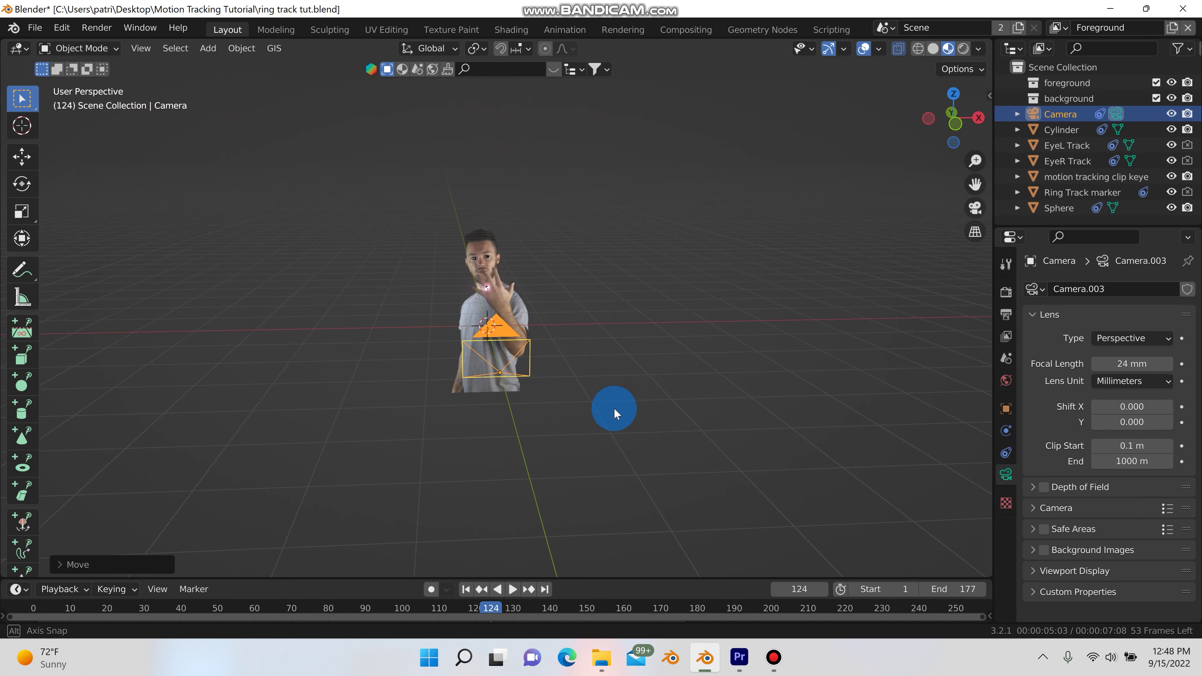
scroll(518, 417, up, 5)
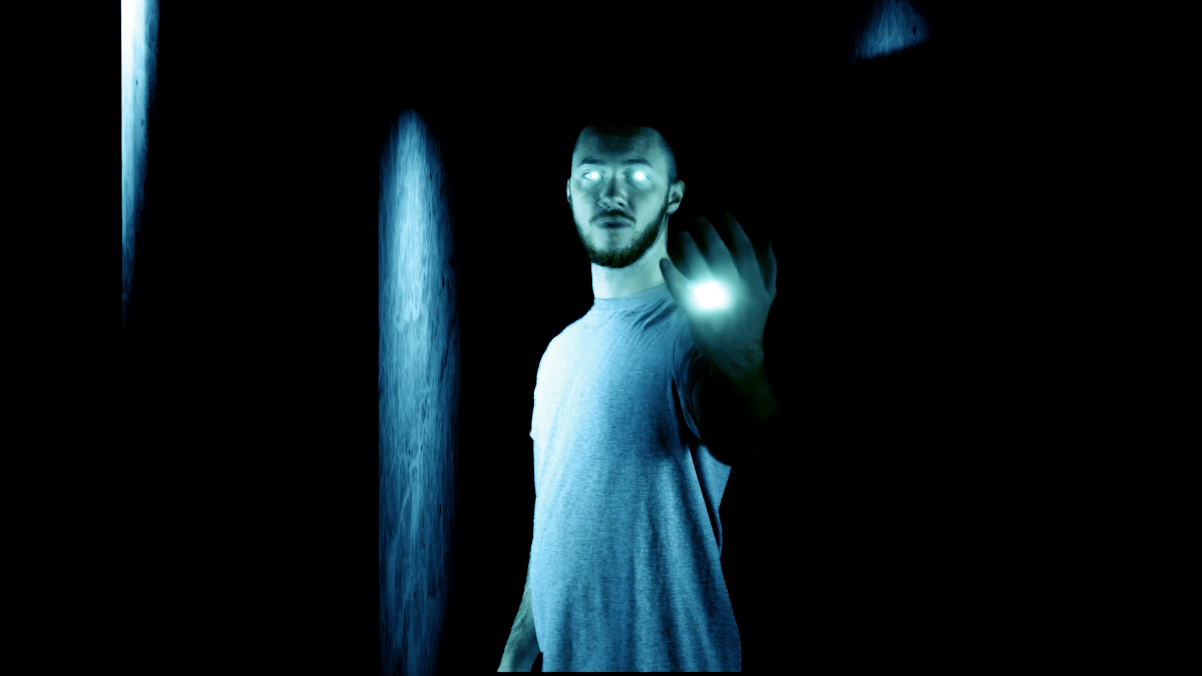